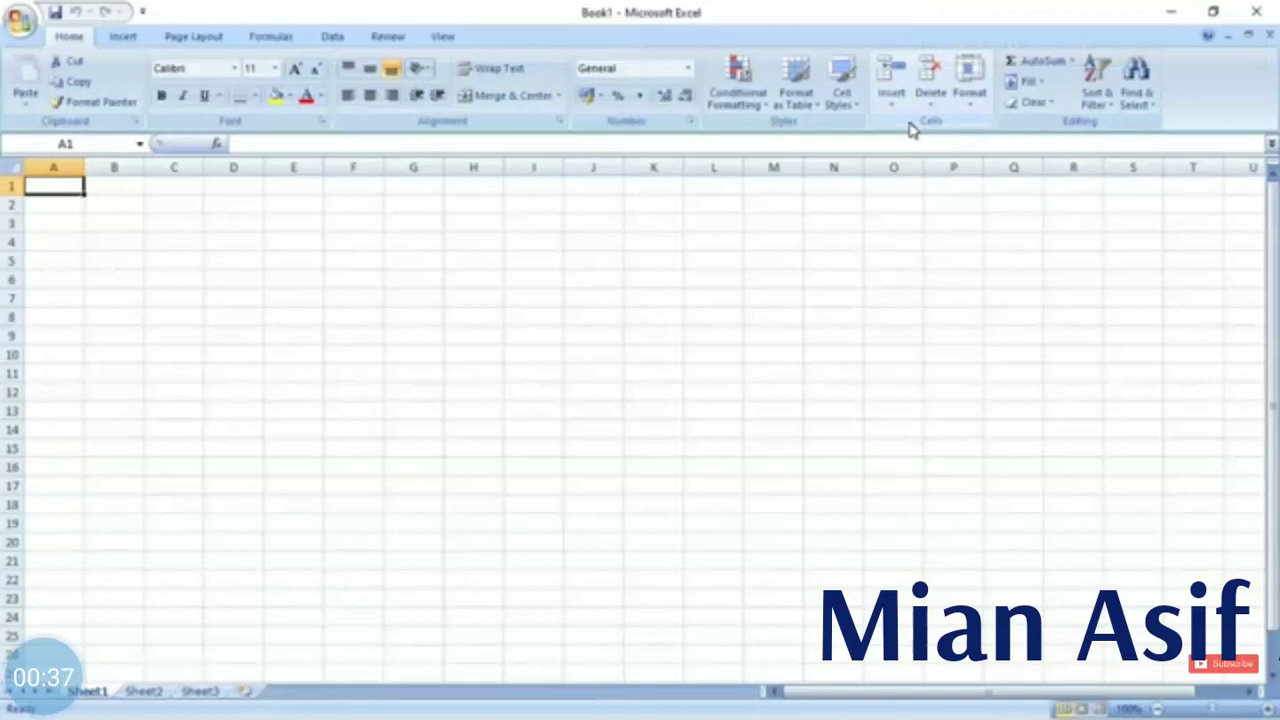
Enter the headers SL. No., Students Name, Date of Birth and Father's Name in A2:D2.
key(Down)
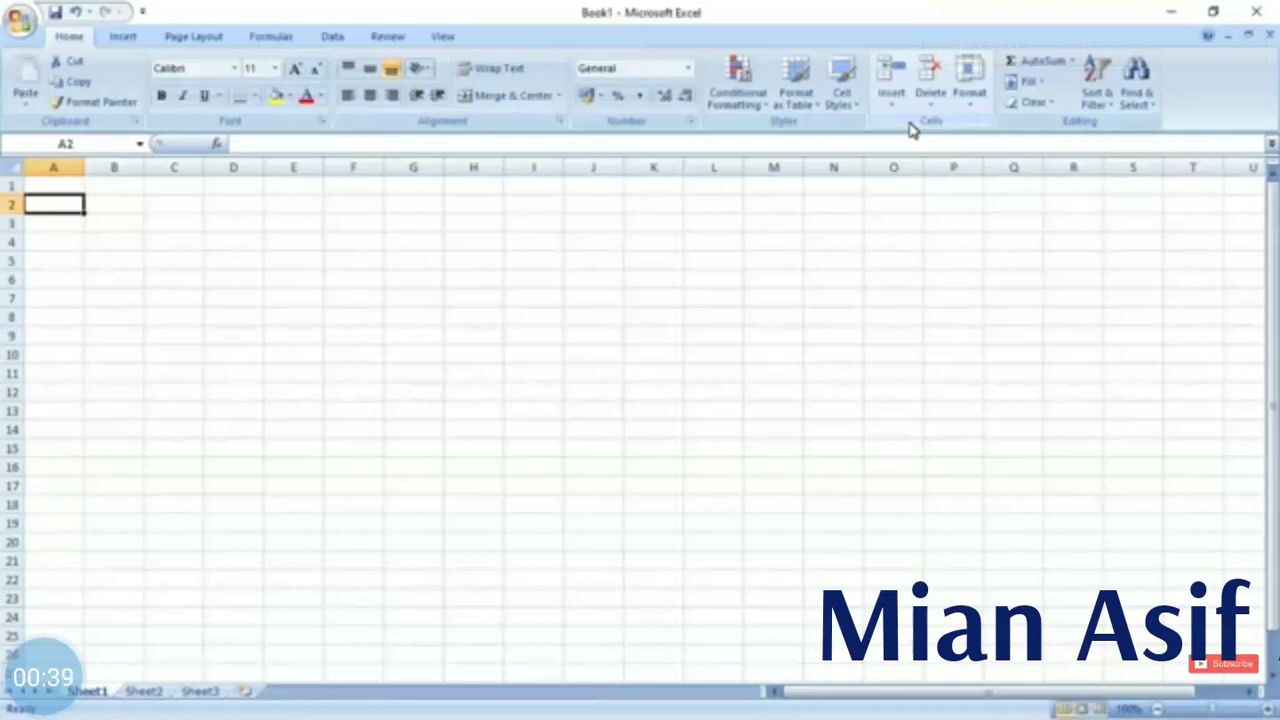
text(SL. No.)
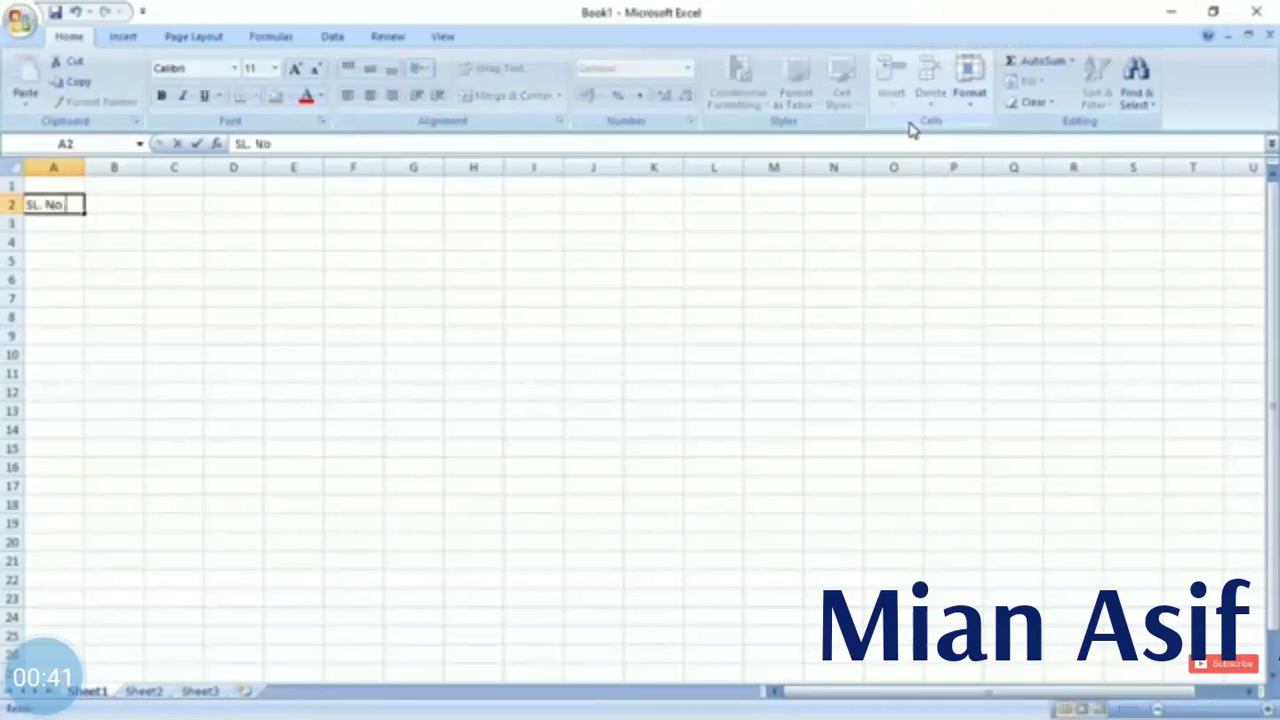
key(Tab)
text(Students Name)
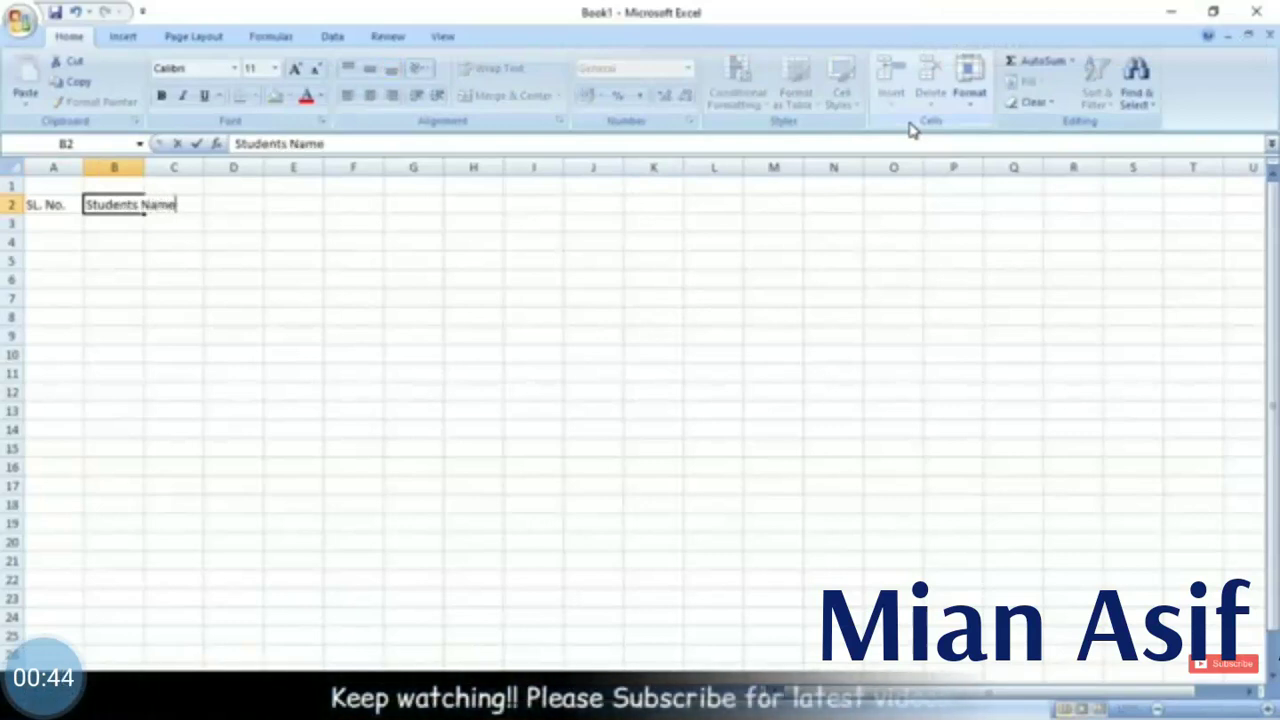
key(Tab)
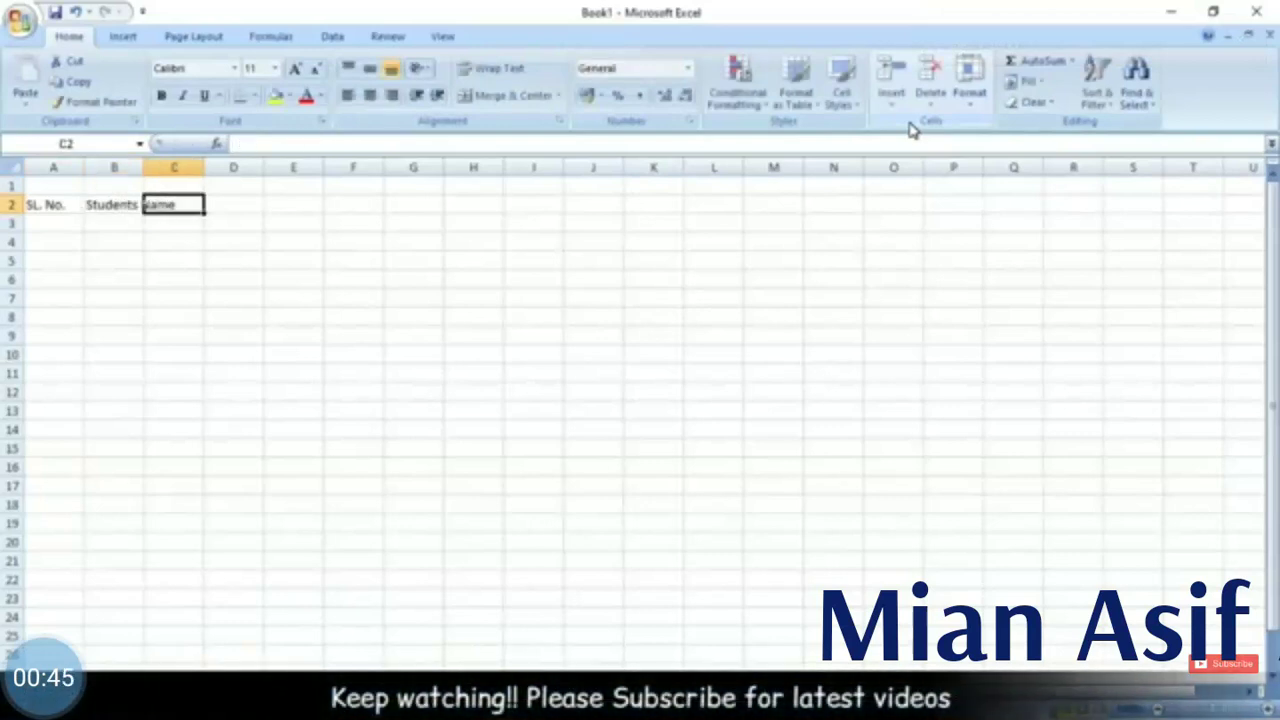
text(Date of B)
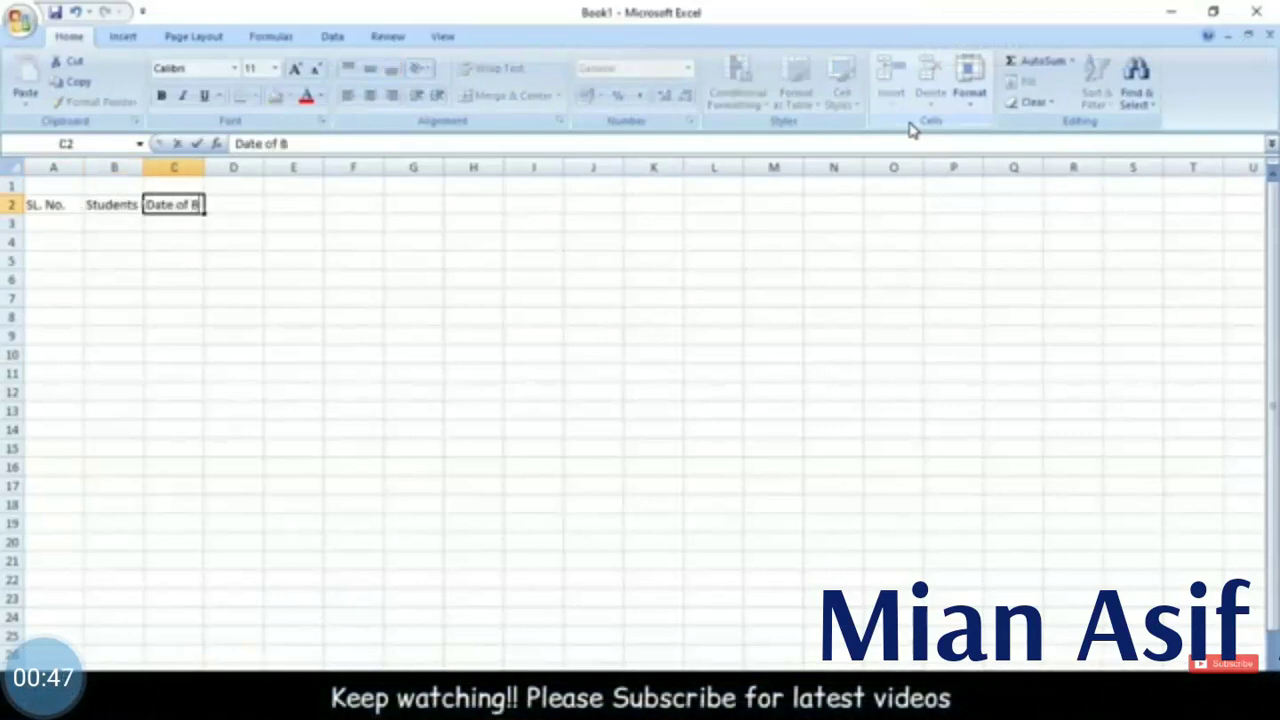
text(irth)
key(Tab)
text(Fat)
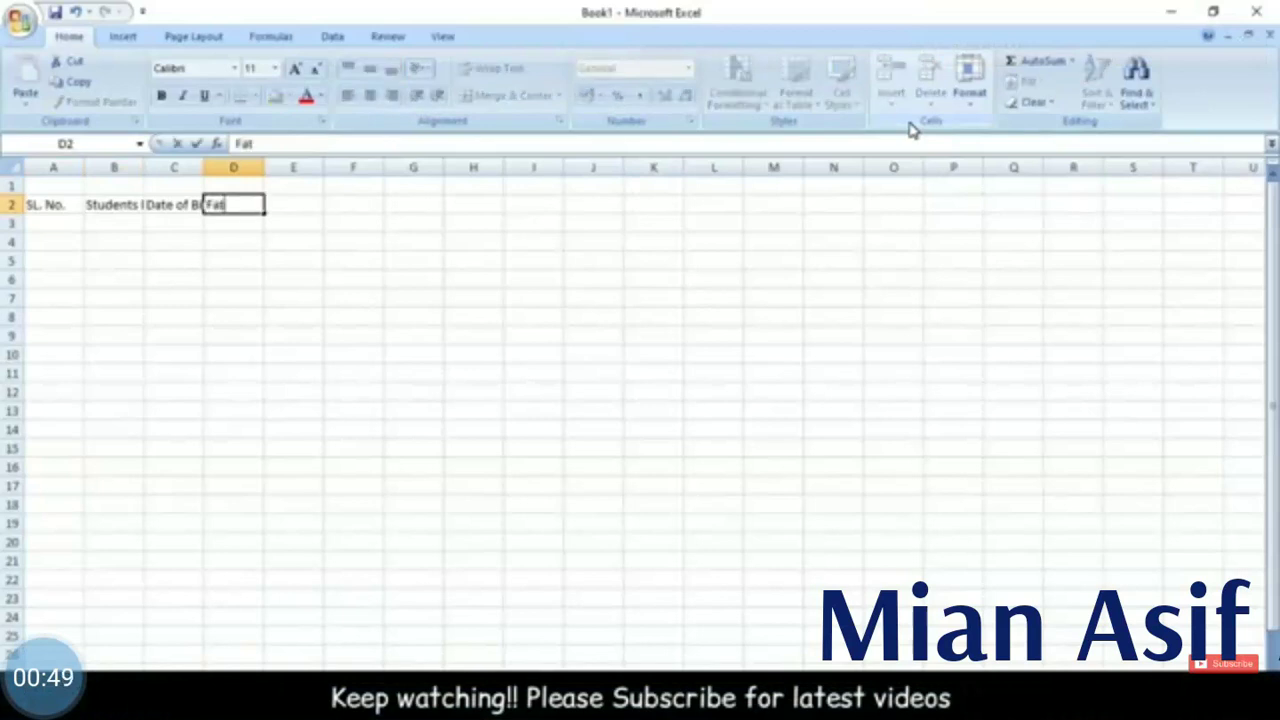
text(her's Name)
key(Tab)
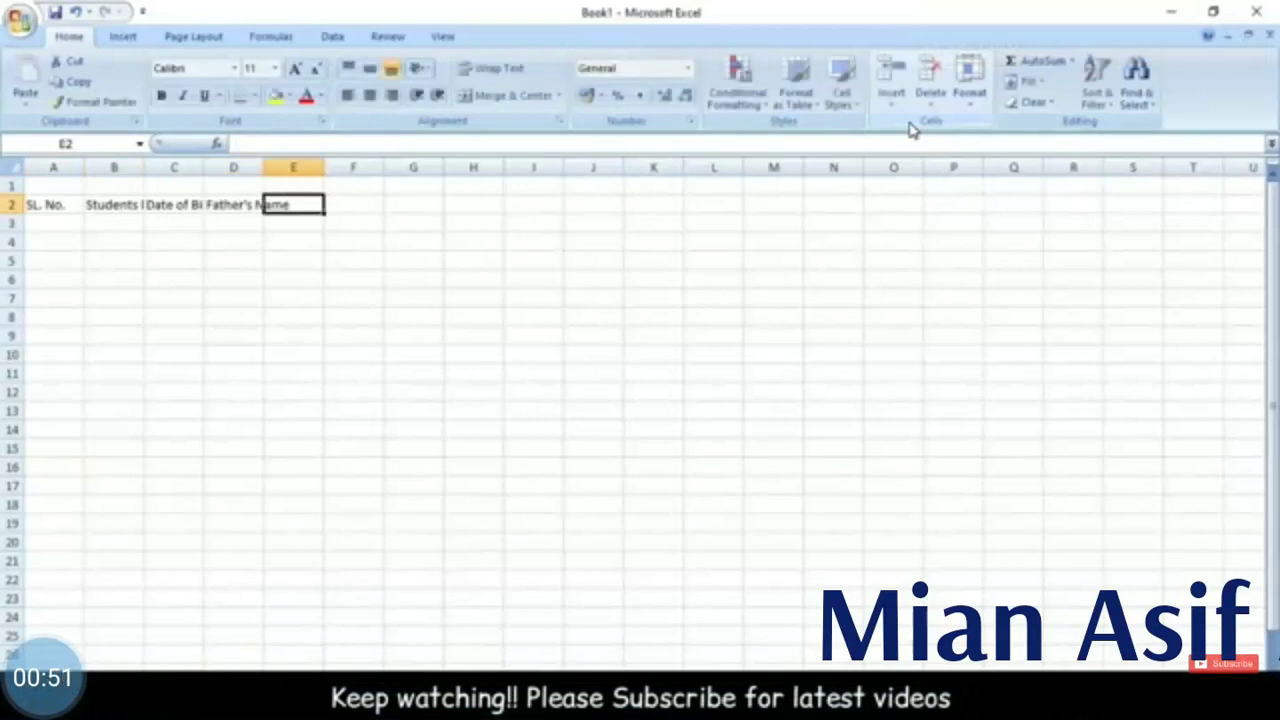
Add the headers Gender, Address and Contact No in E2:G2.
text(Gender)
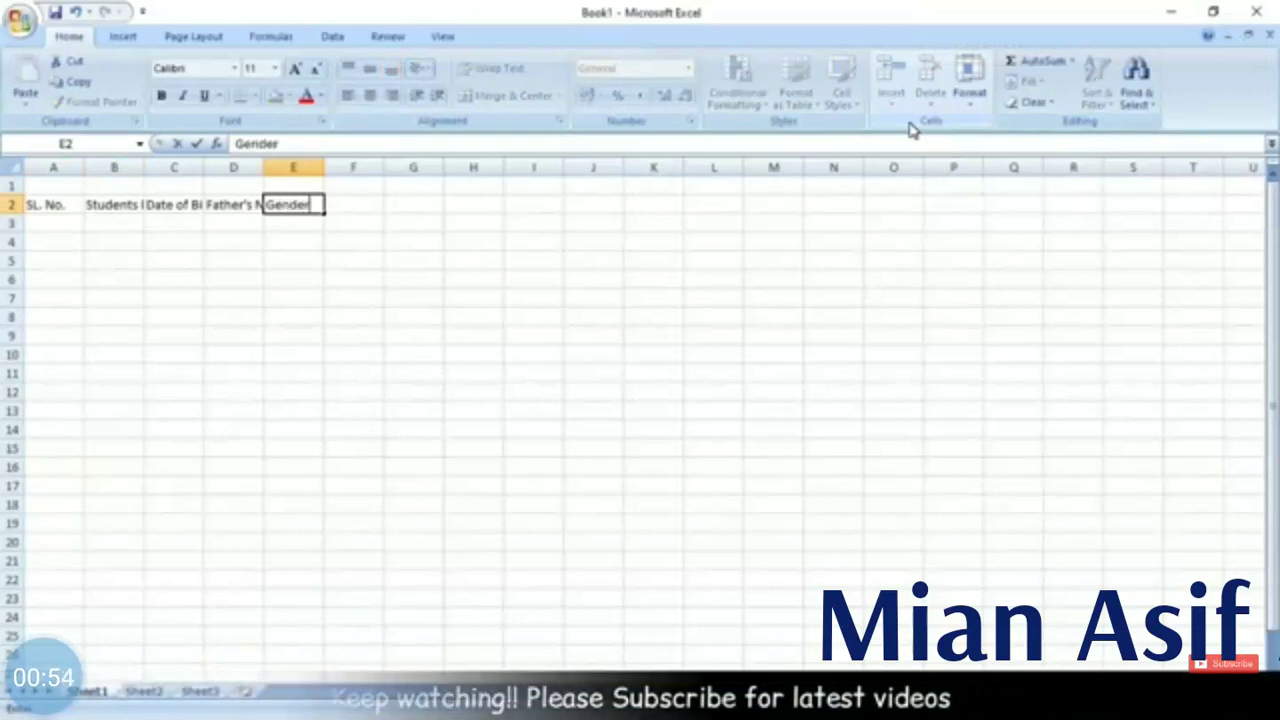
key(Tab)
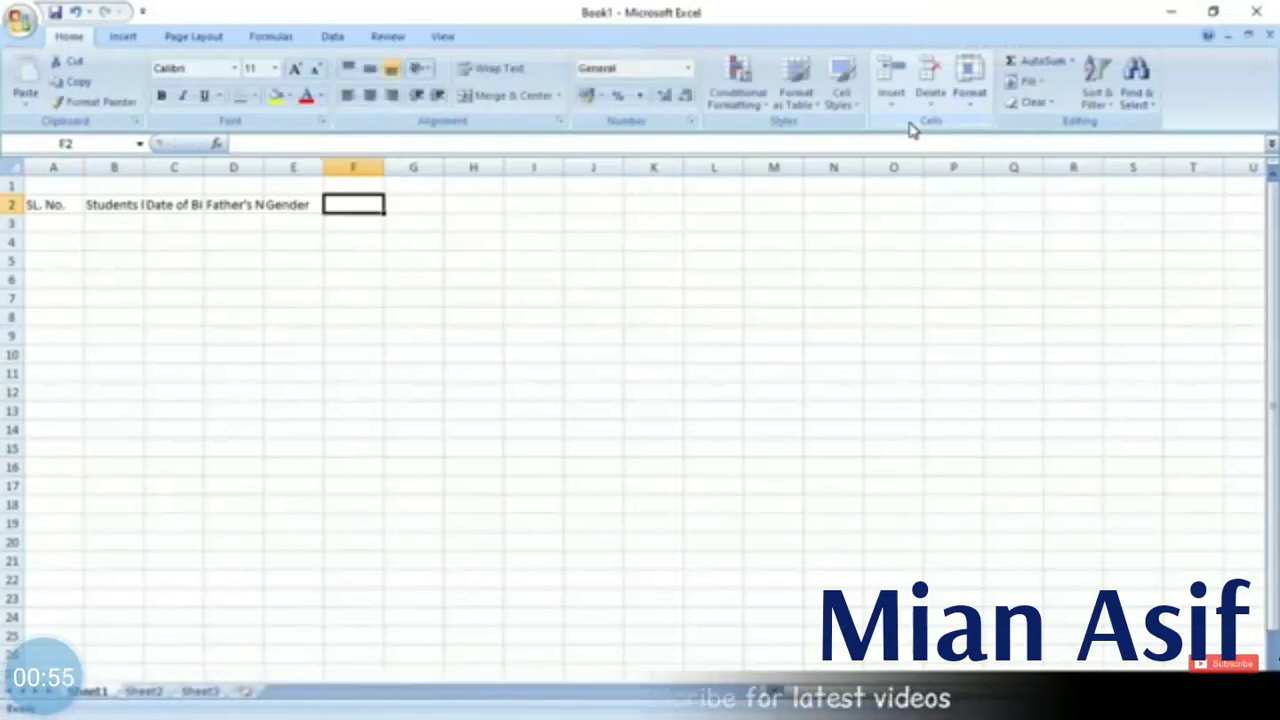
text(Address)
key(Tab)
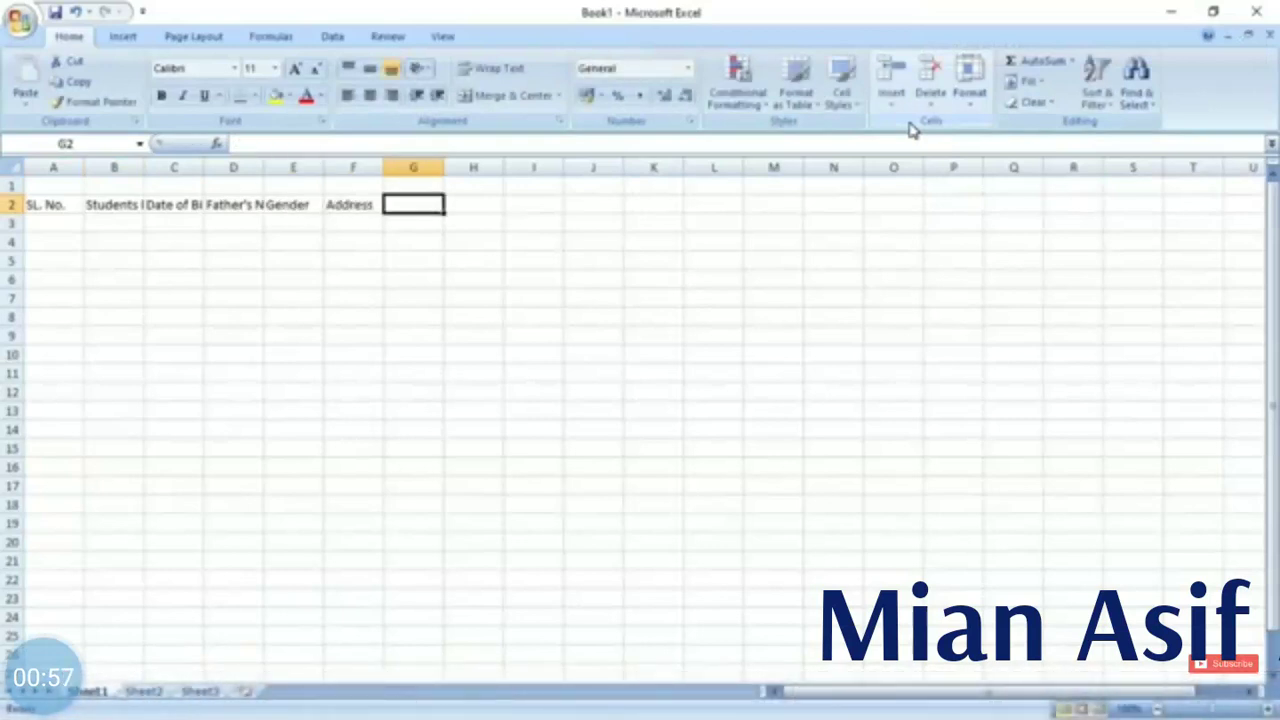
text(Contact No.)
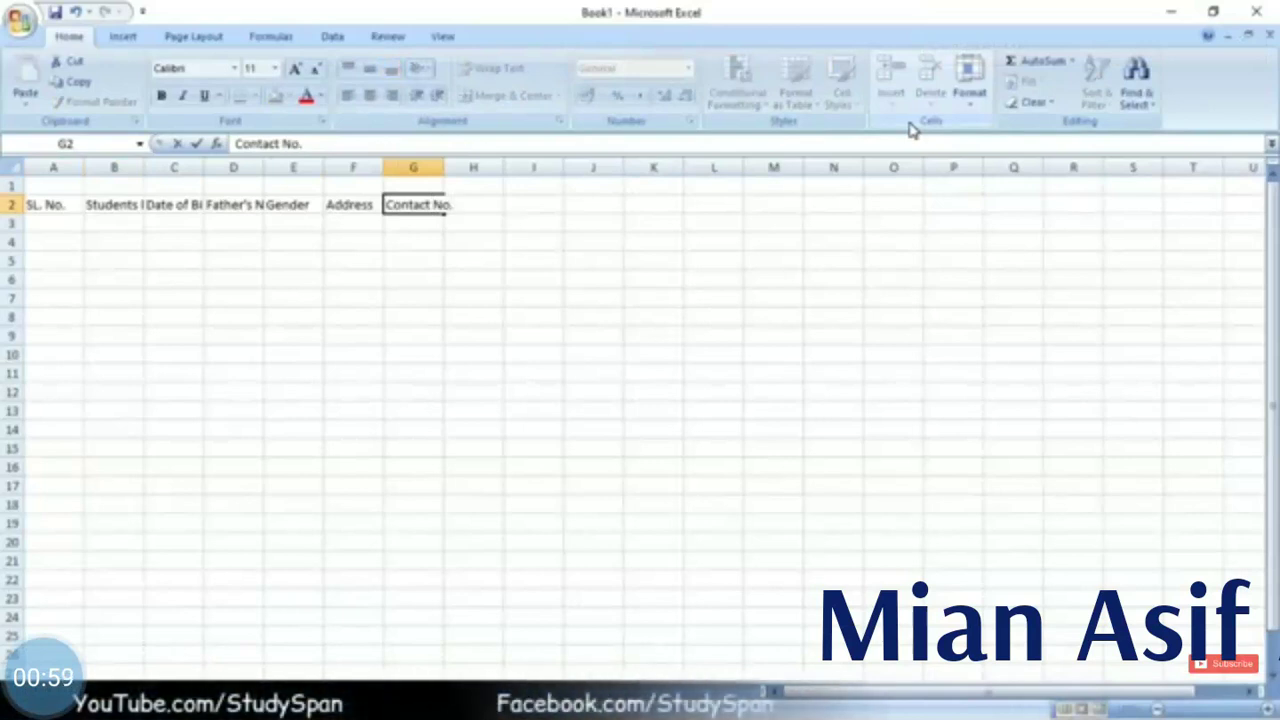
key(Return)
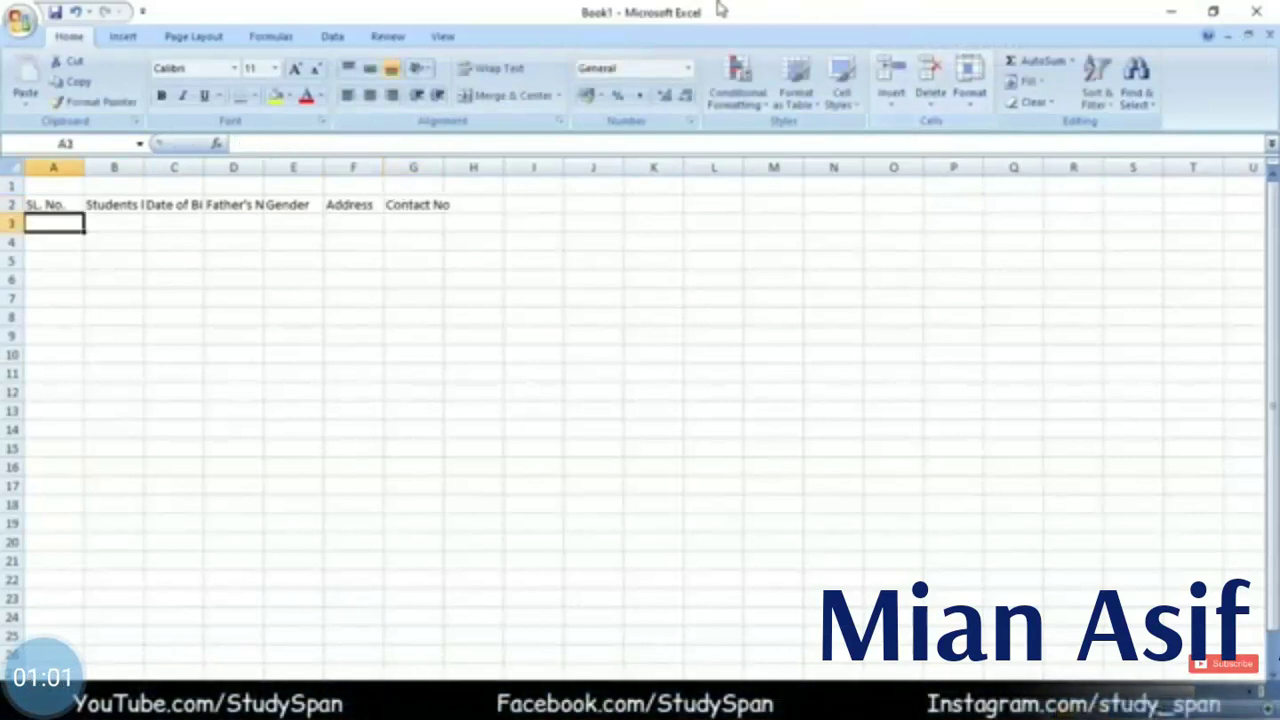
Autofit column B, then widen all columns to a larger uniform width.
double_click(144, 168)
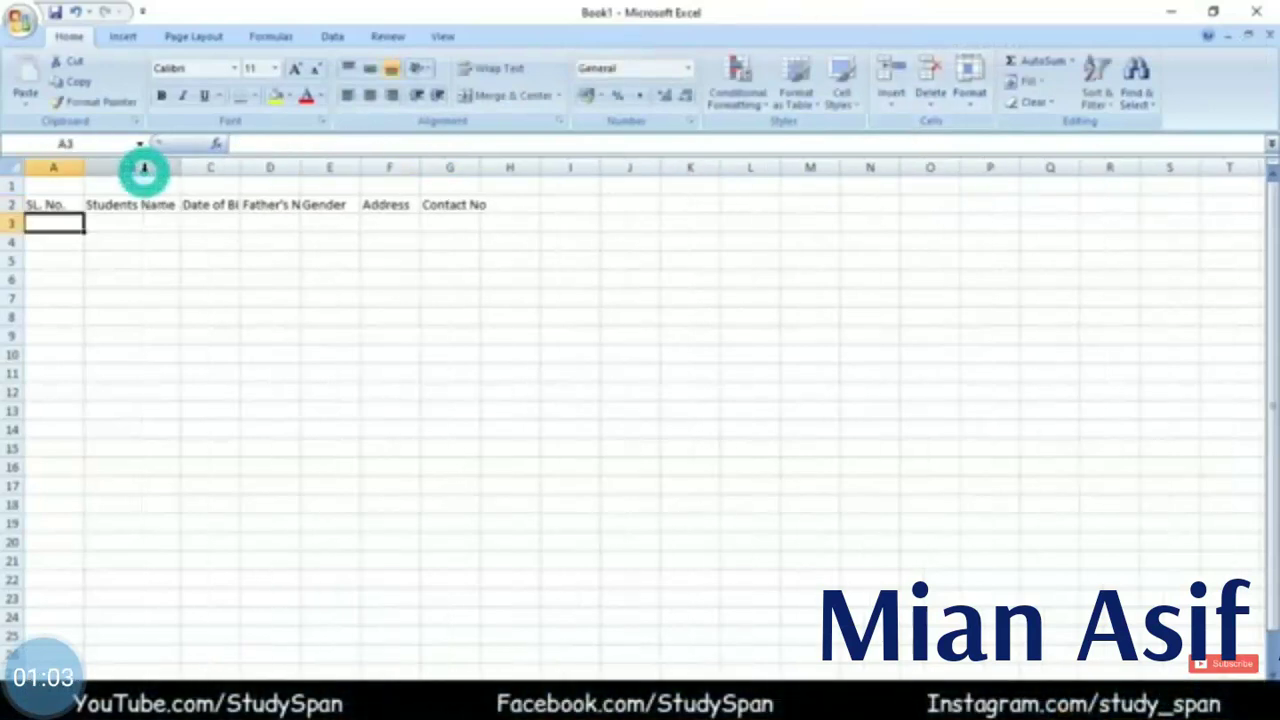
click(16, 171)
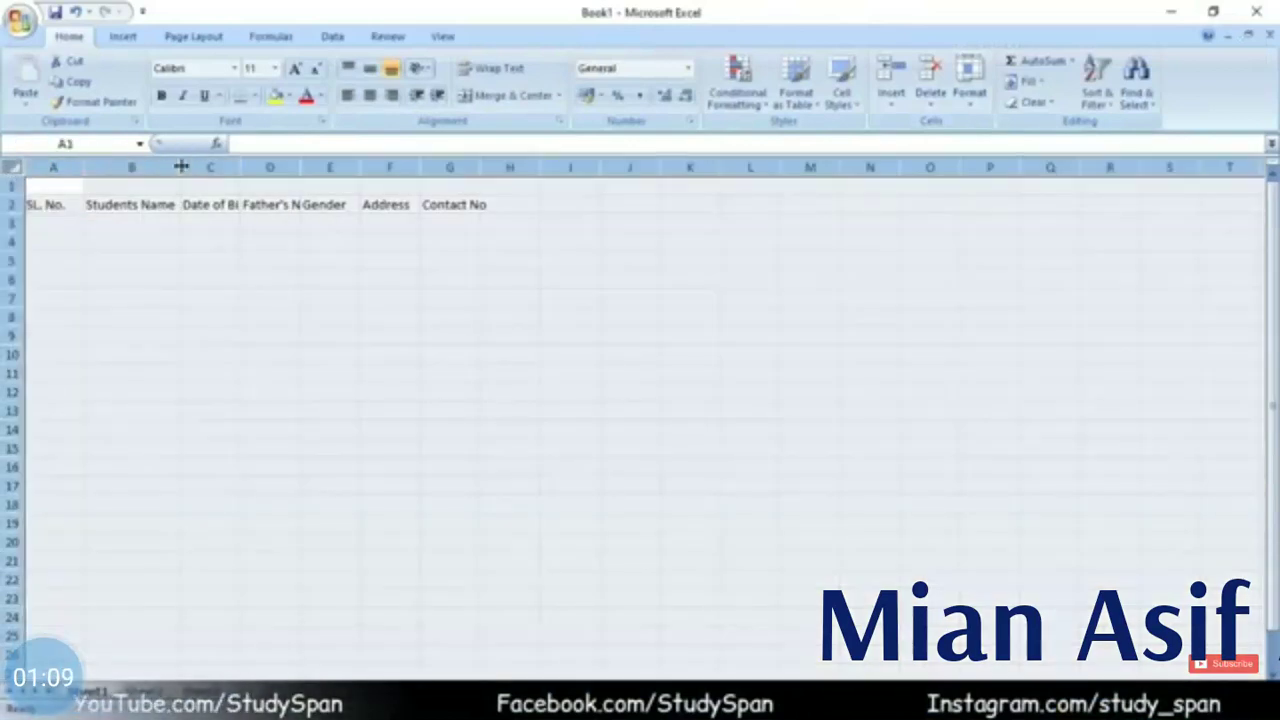
drag(182, 166, 250, 160)
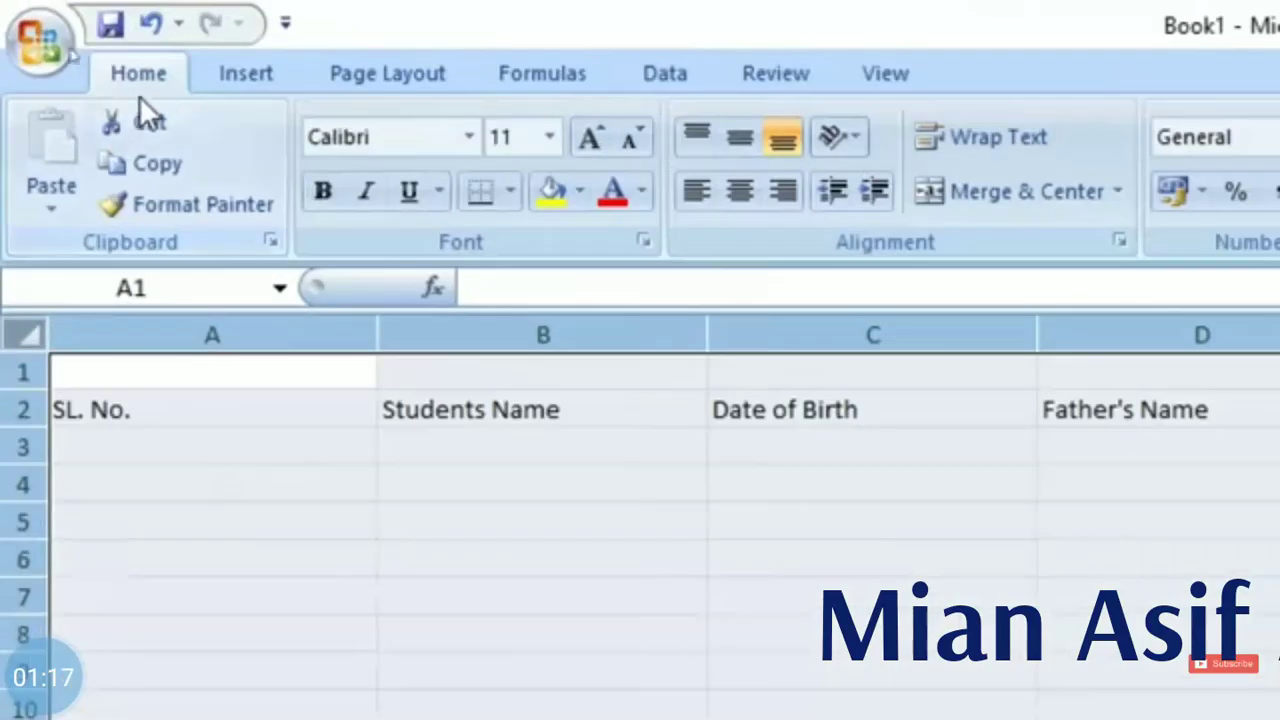
Centre cell contents horizontally and vertically, narrow column A to fit SL. No., and select A1:G1.
click(750, 197)
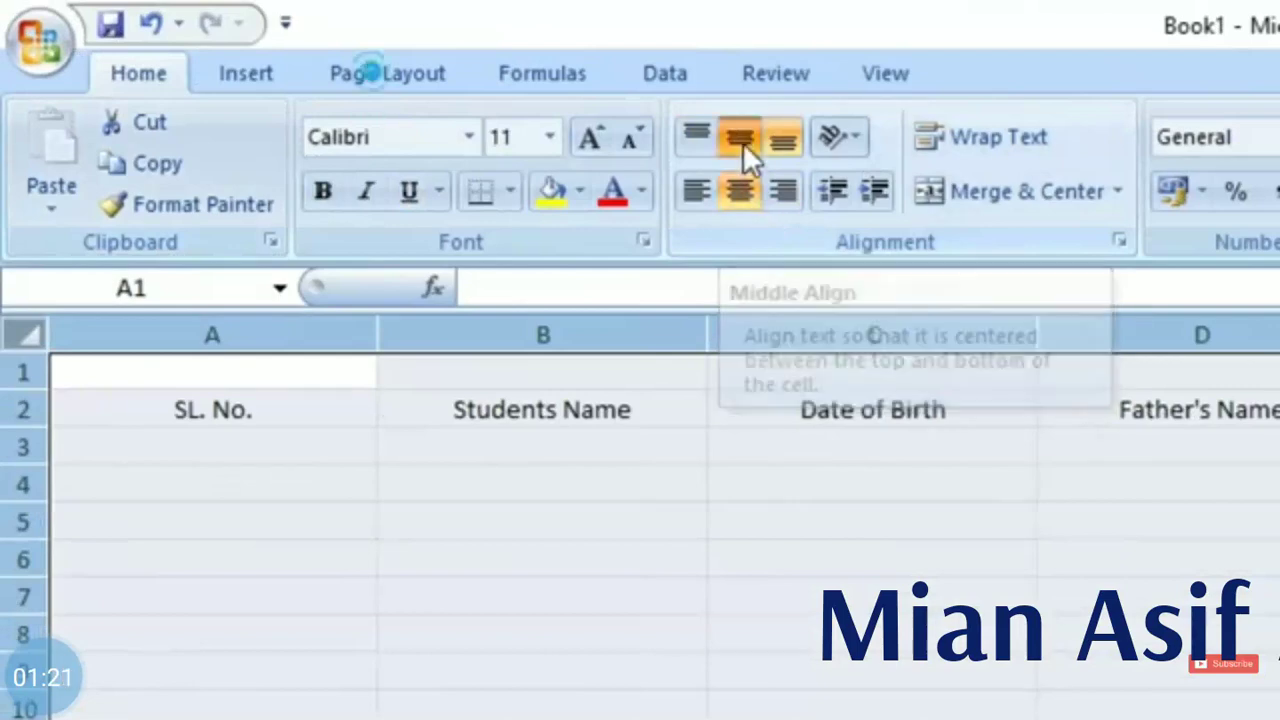
click(743, 142)
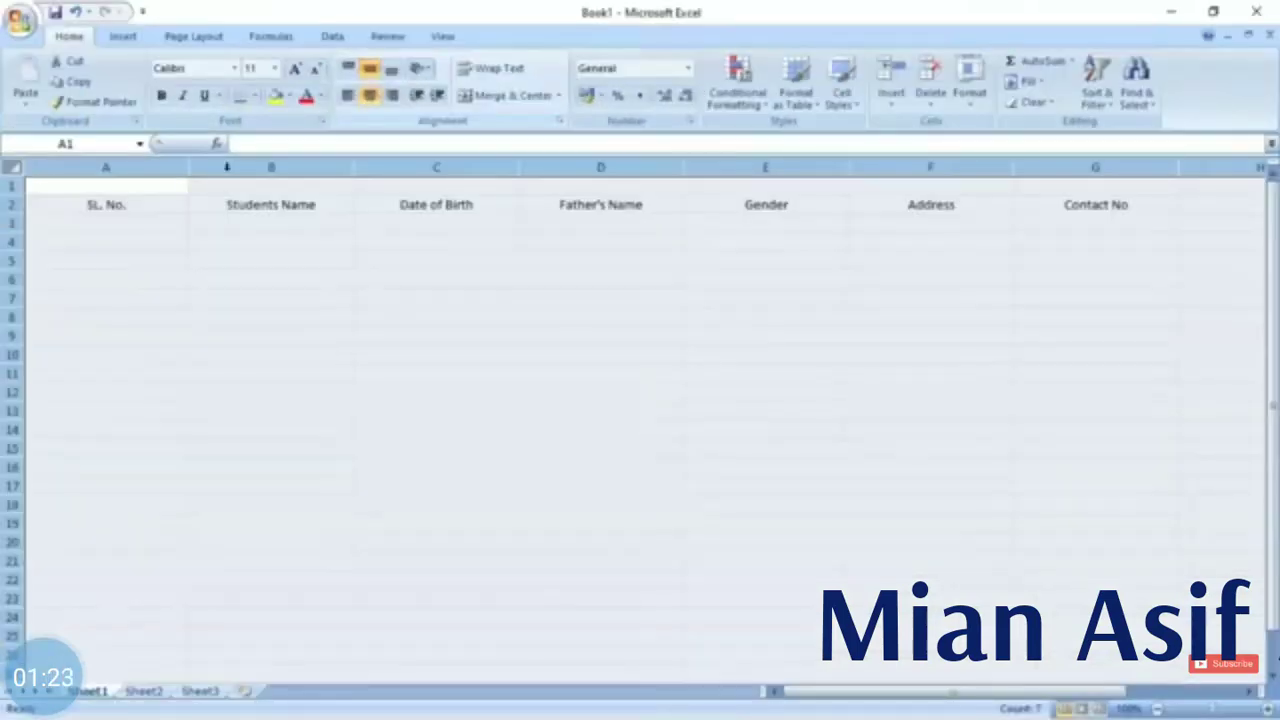
click(180, 240)
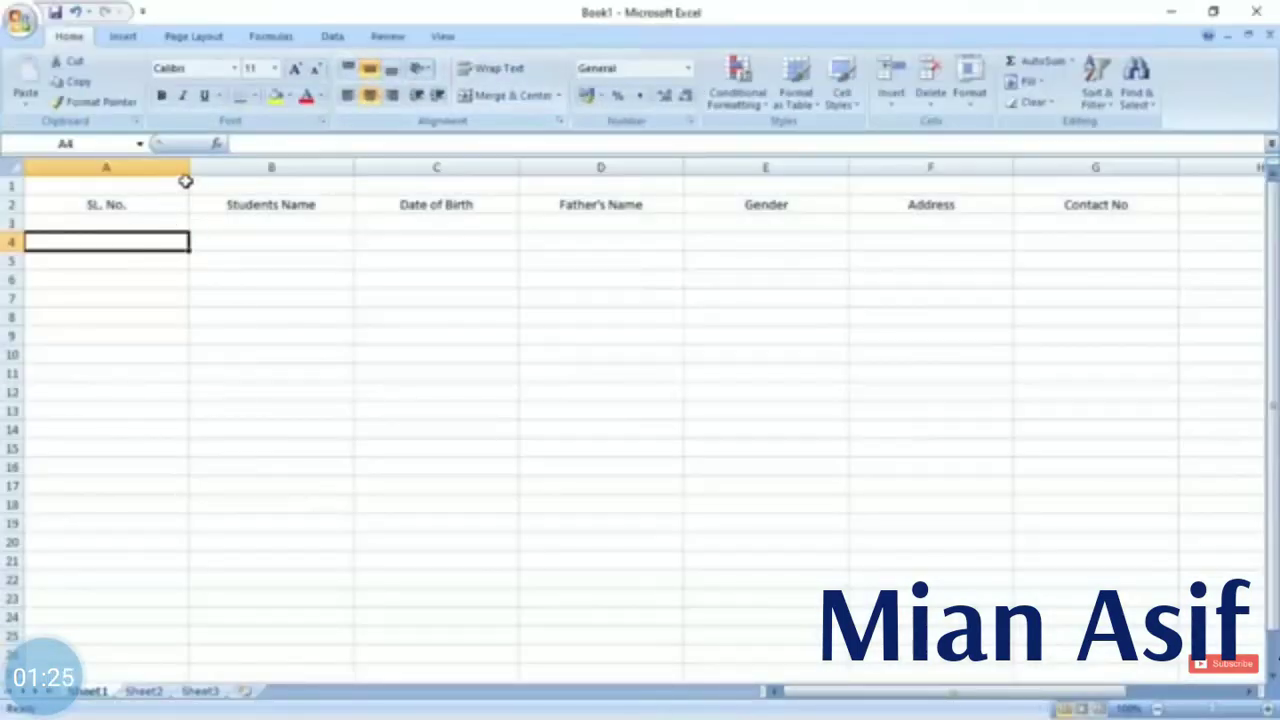
drag(187, 171, 86, 167)
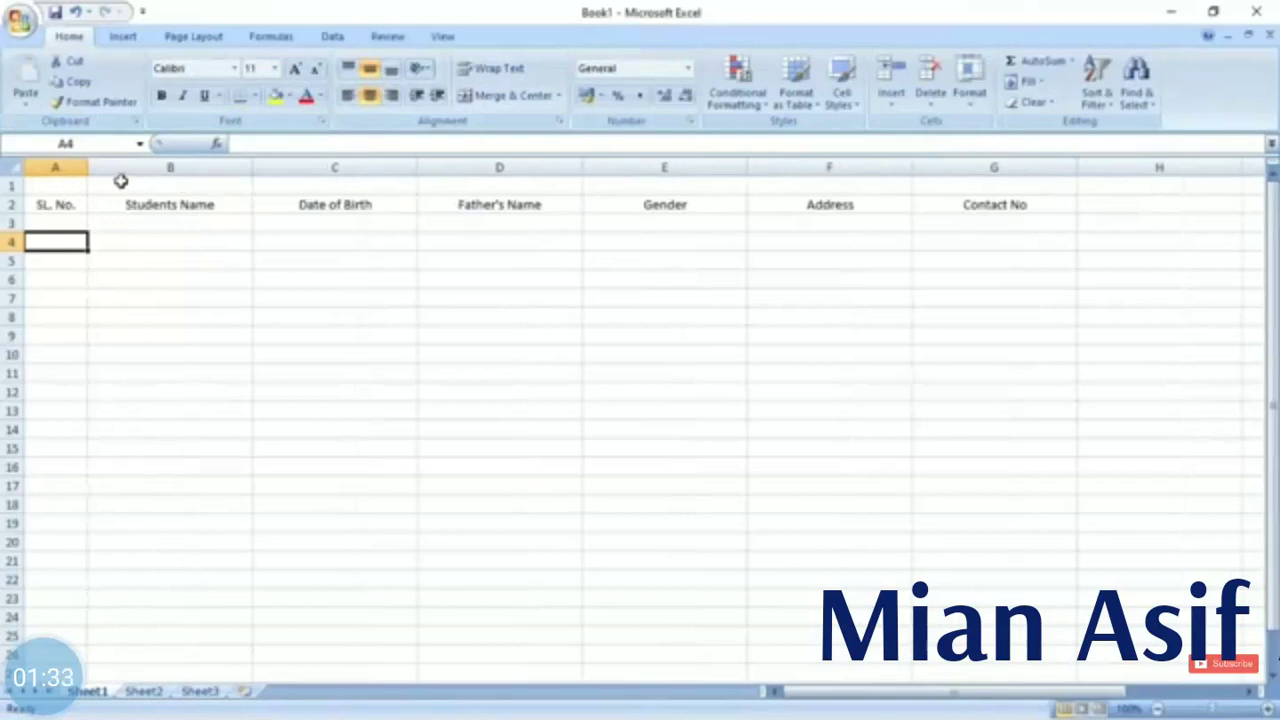
drag(80, 183, 931, 194)
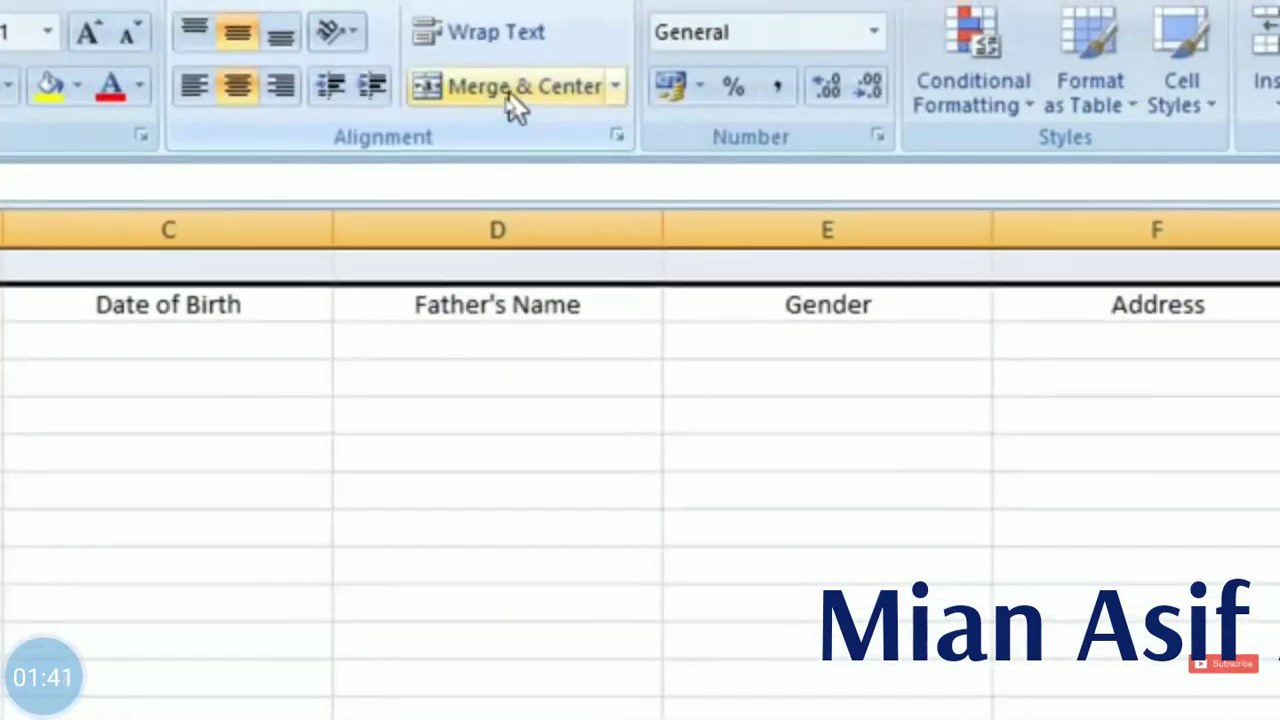
Merge and centre A1:G1 with the title STUDENTS ADMISSION DETAILS and raise row 1 to 30.75.
click(510, 88)
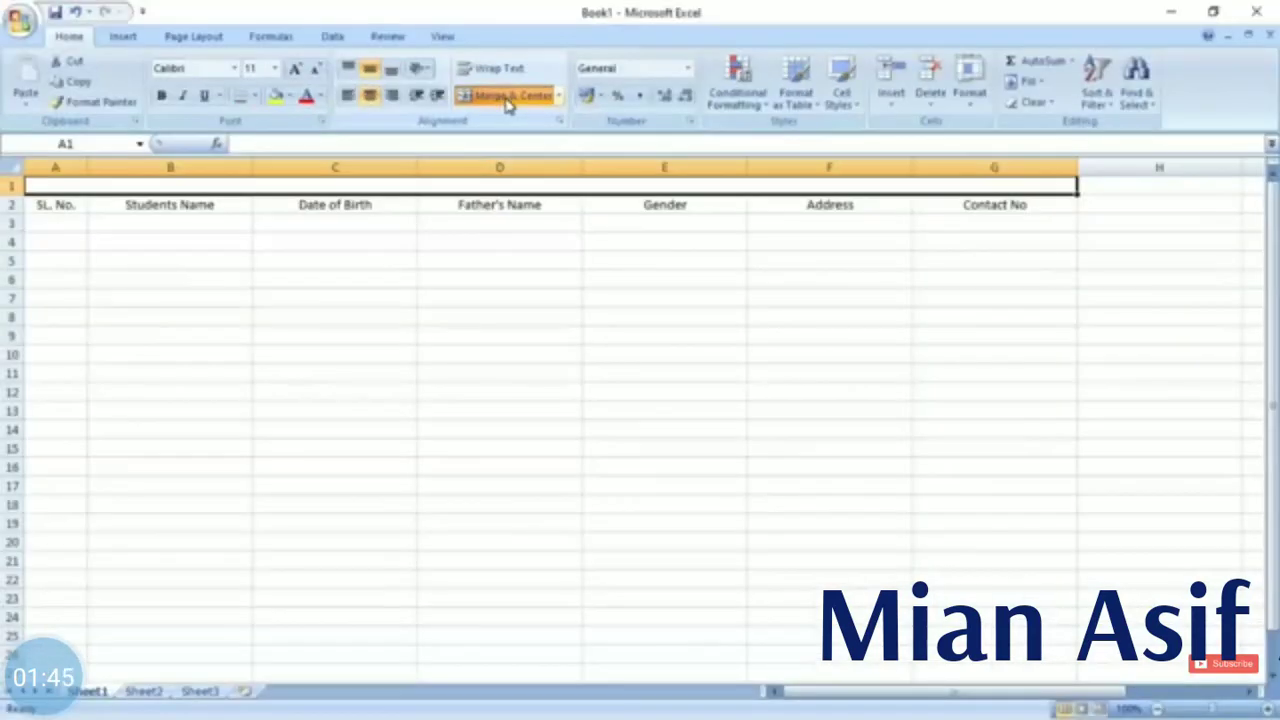
text(STUDENTS)
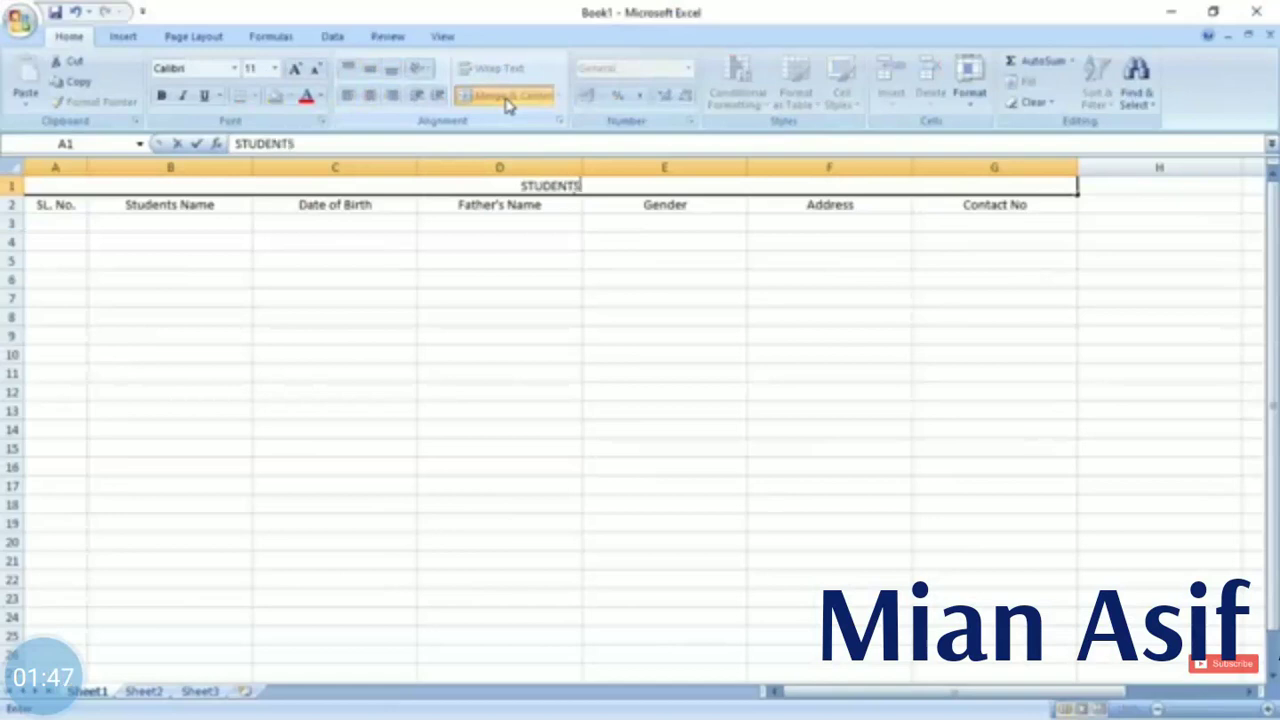
text( ADMISSION)
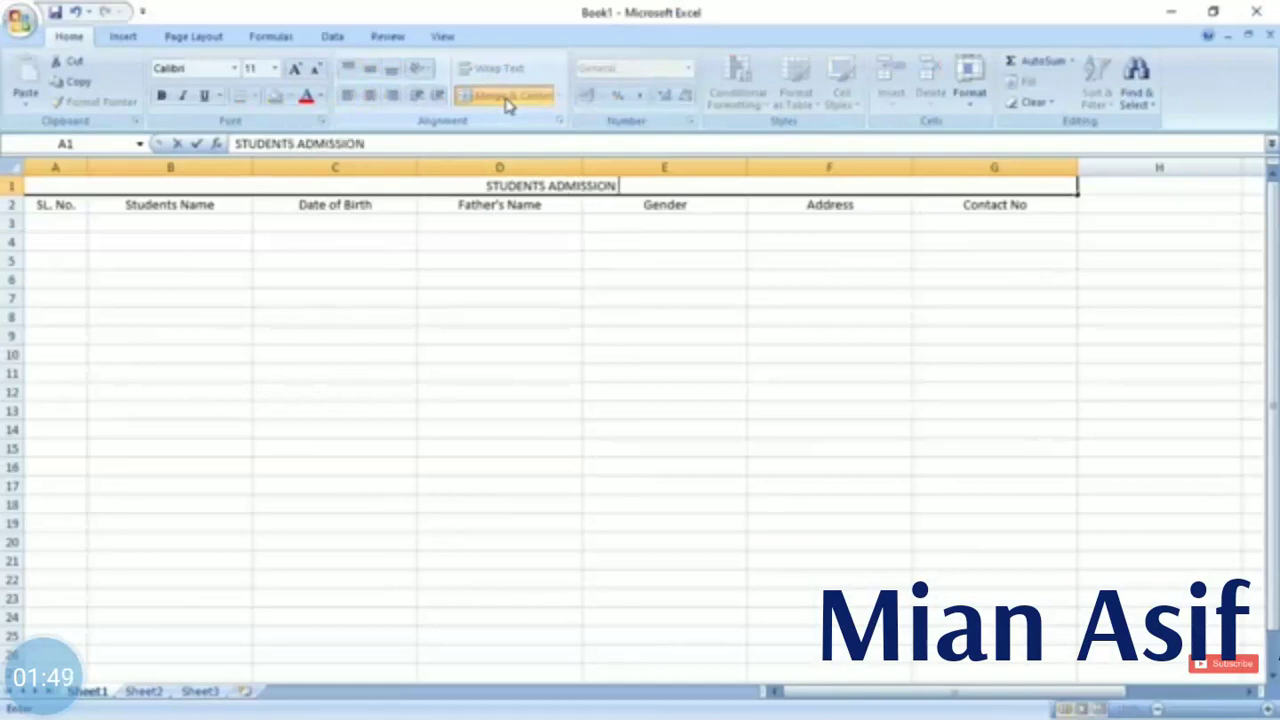
text( DETAILS)
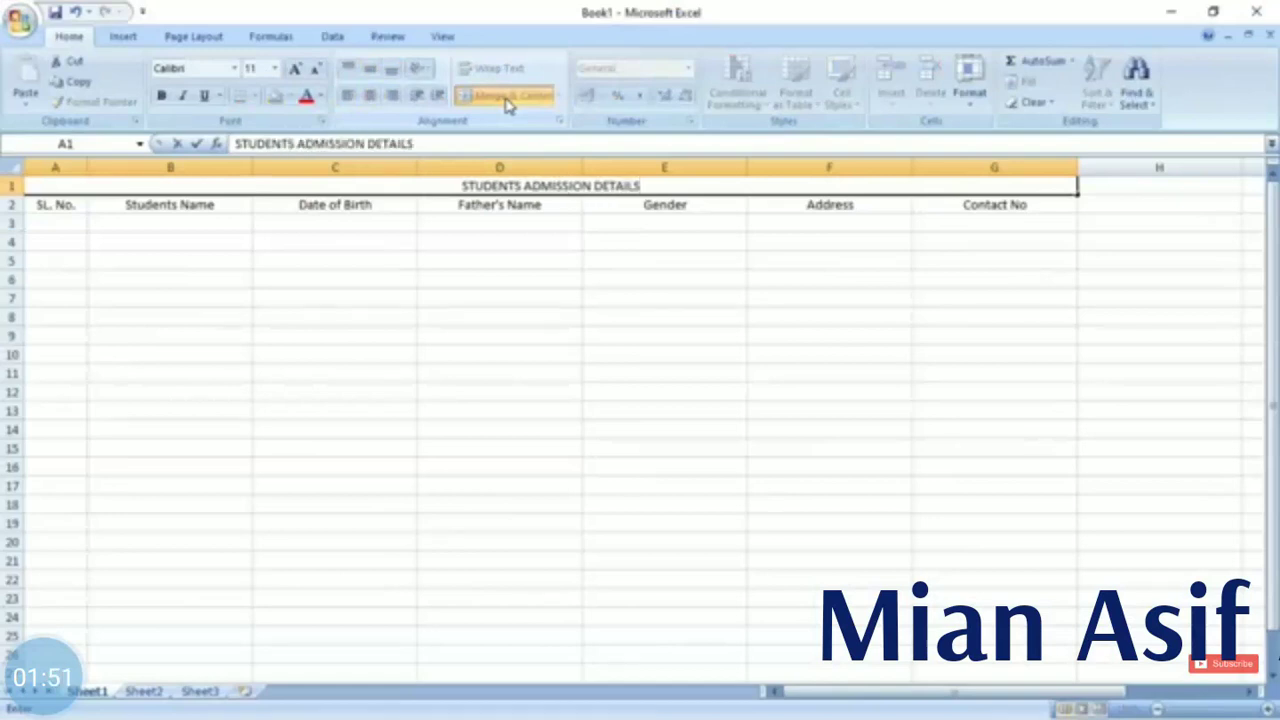
key(ctrl+Return)
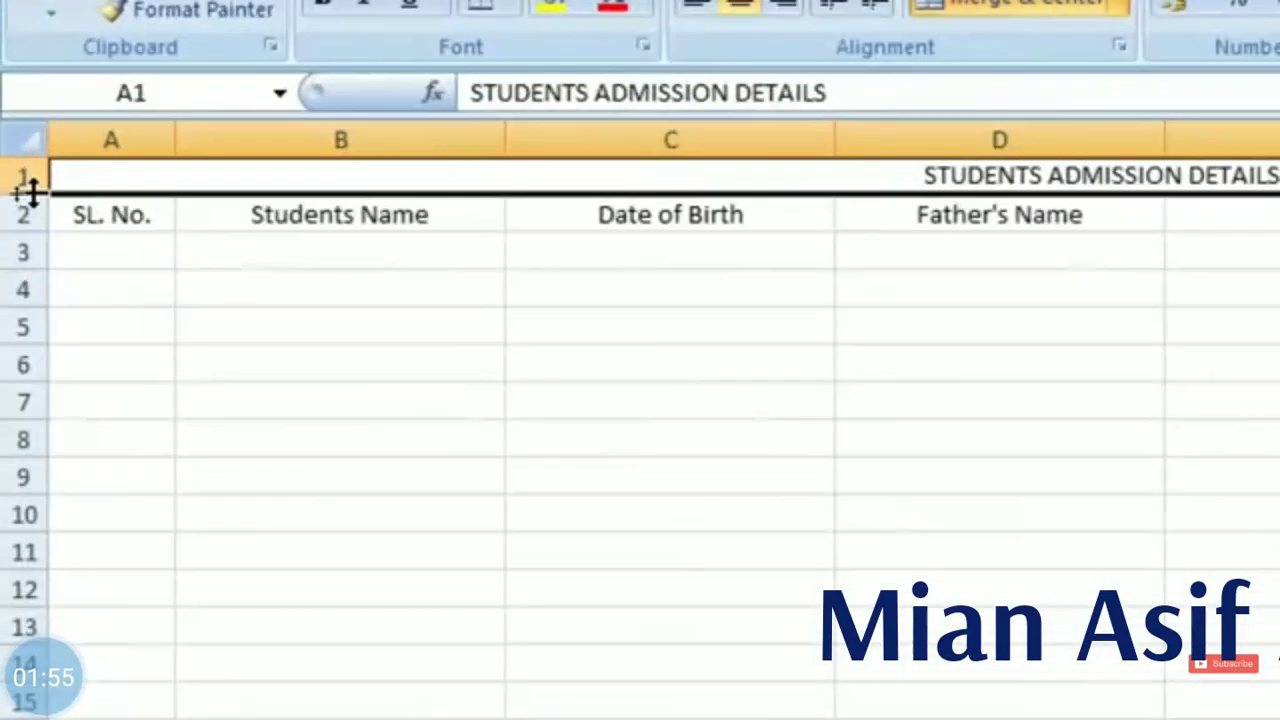
drag(30, 190, 32, 230)
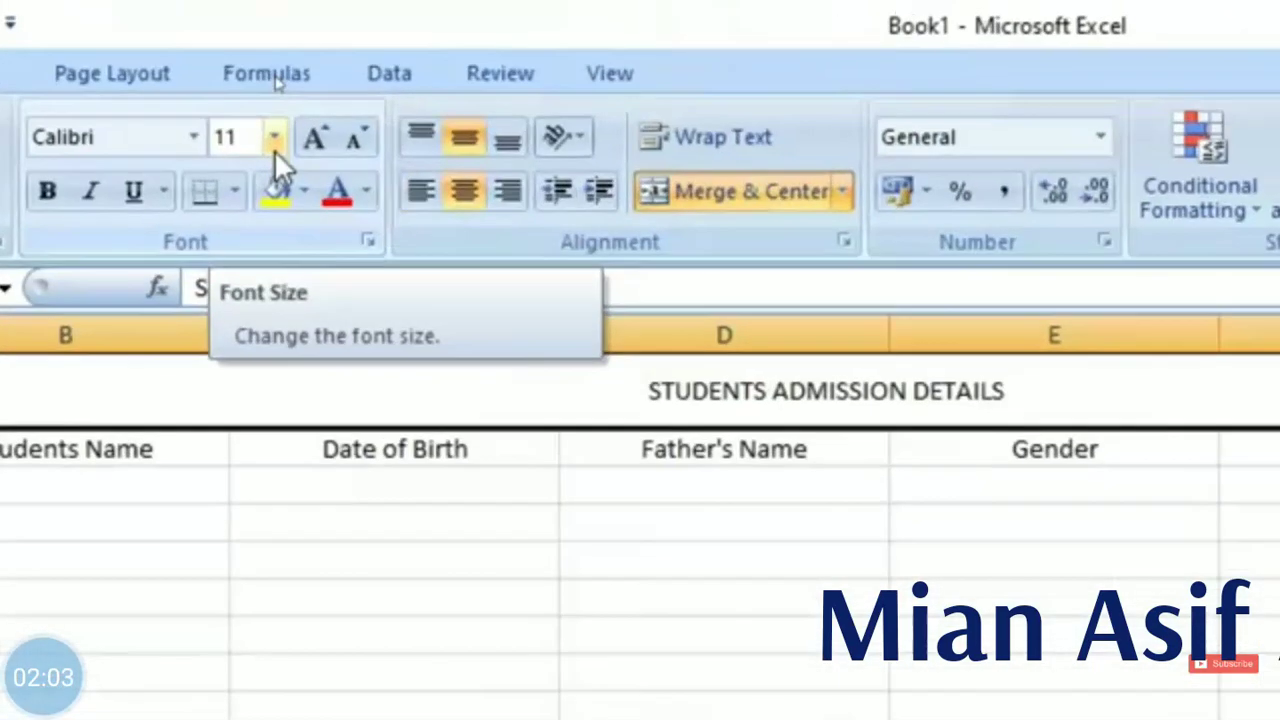
Make the title bold at font size 18.
click(274, 144)
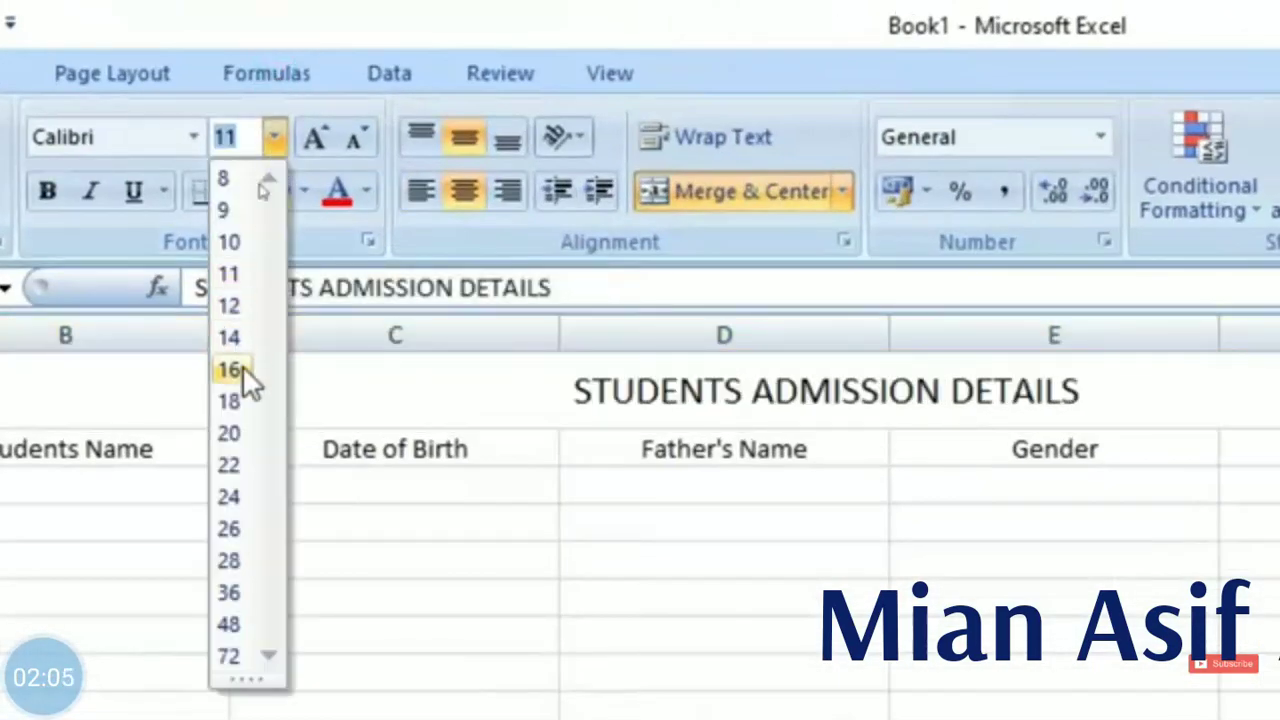
click(240, 400)
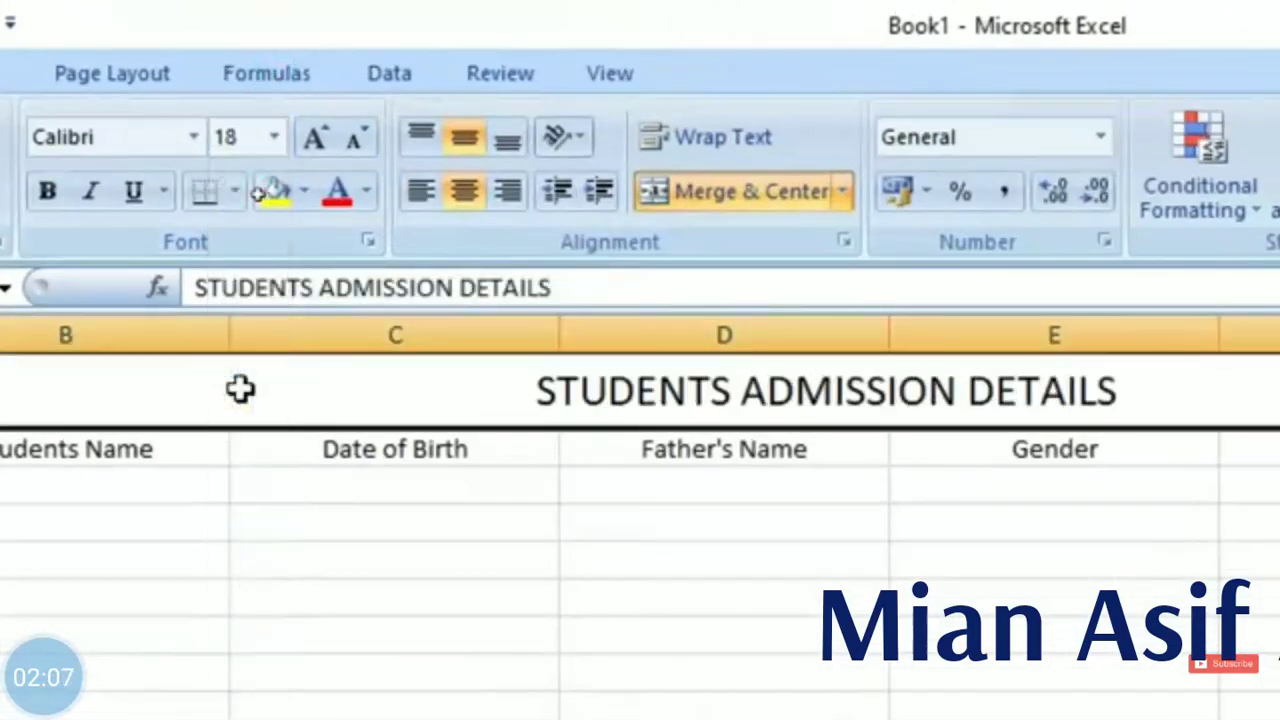
click(159, 99)
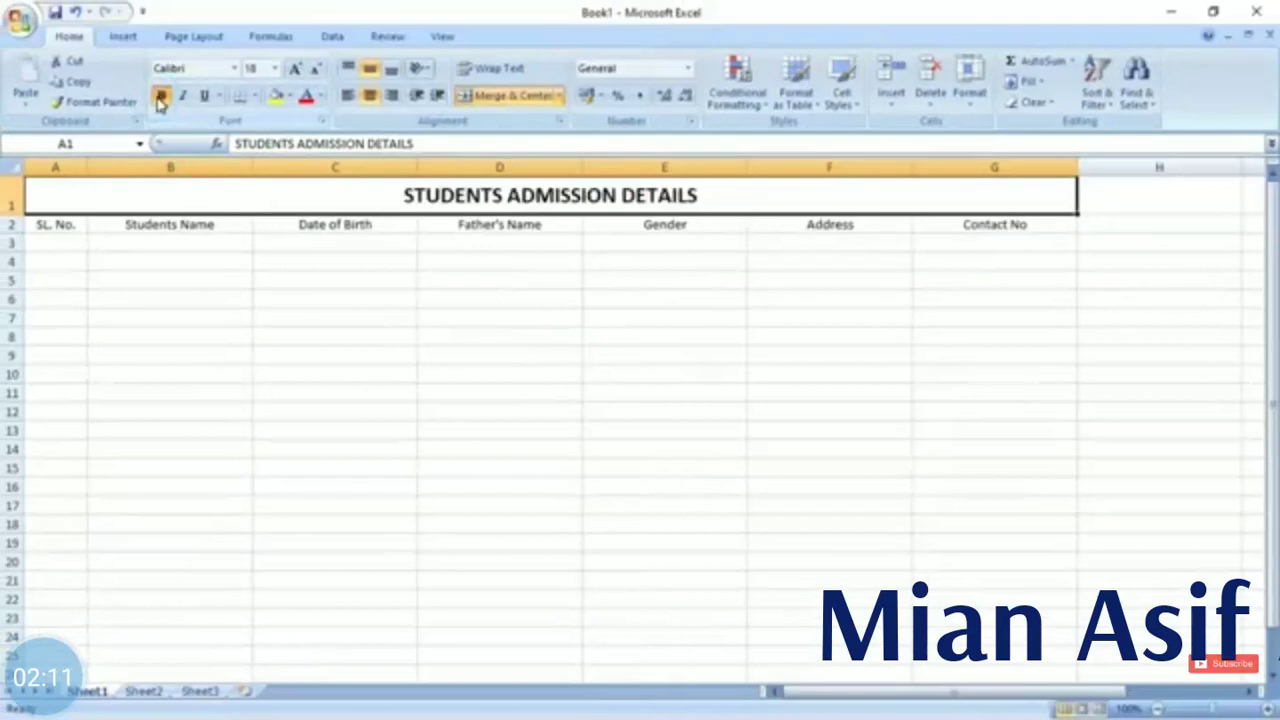
Make the A2:G2 headers bold at font size 12.
click(73, 225)
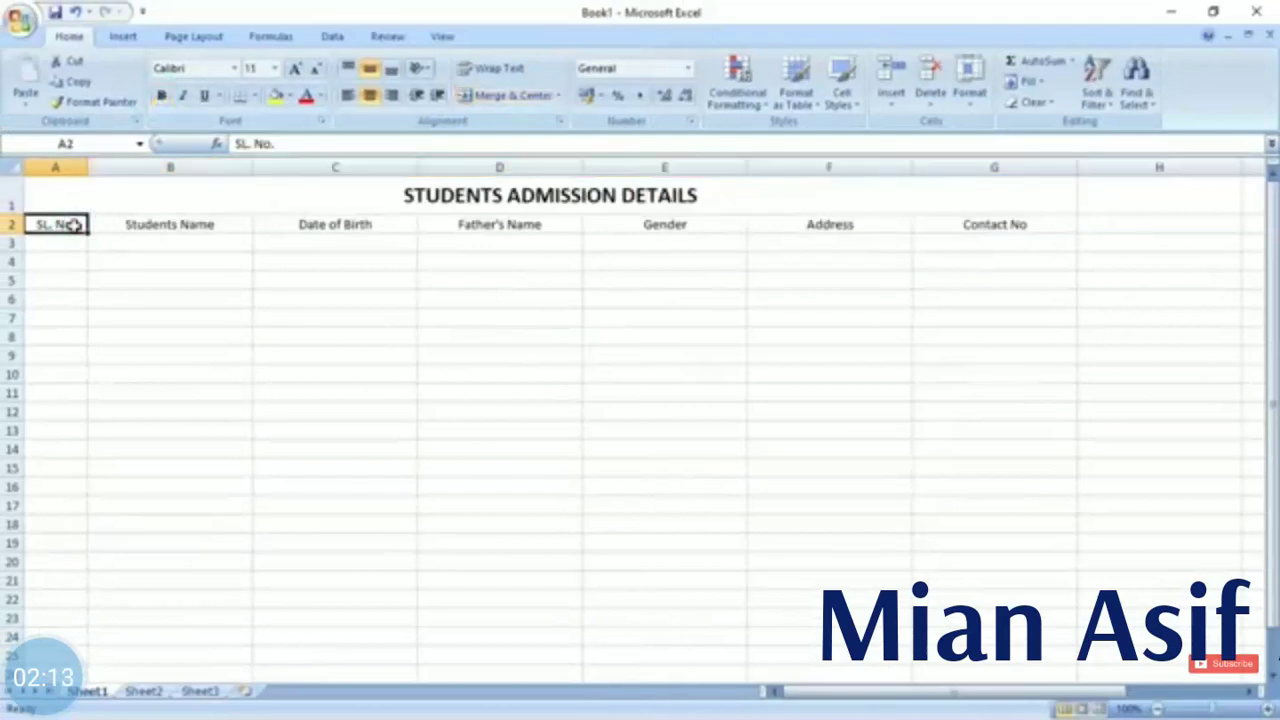
drag(73, 225, 924, 225)
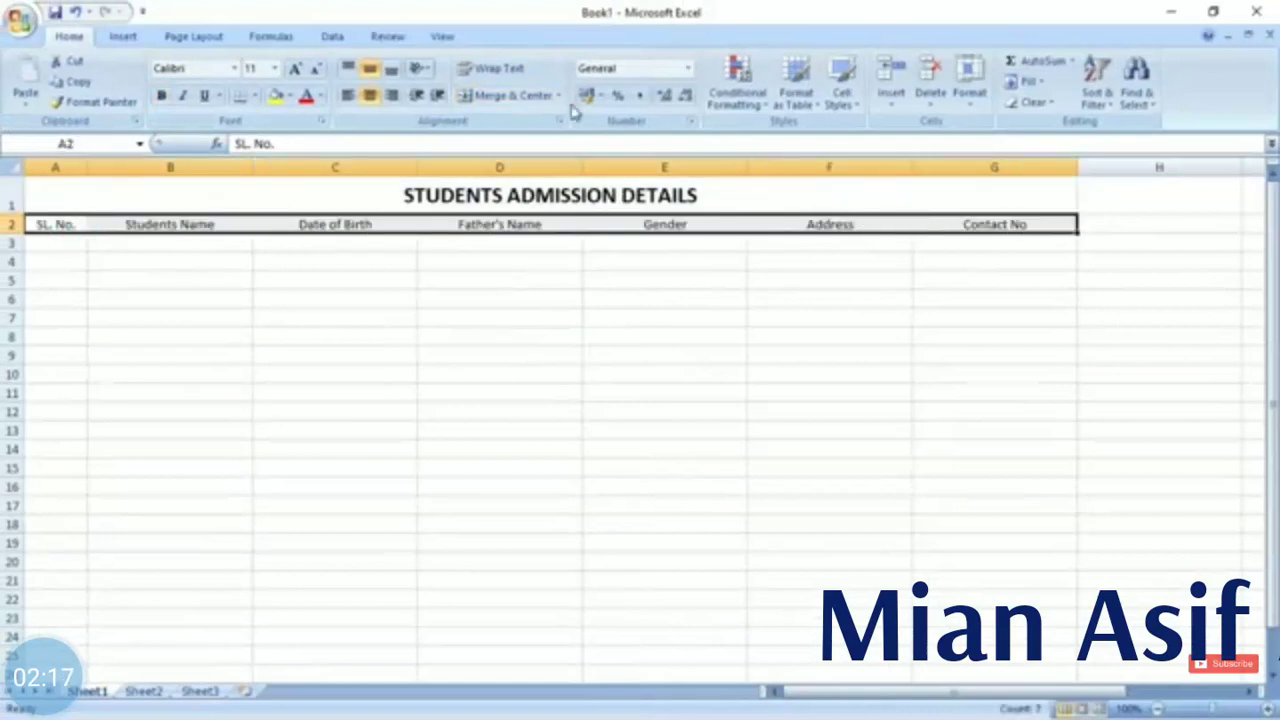
click(276, 78)
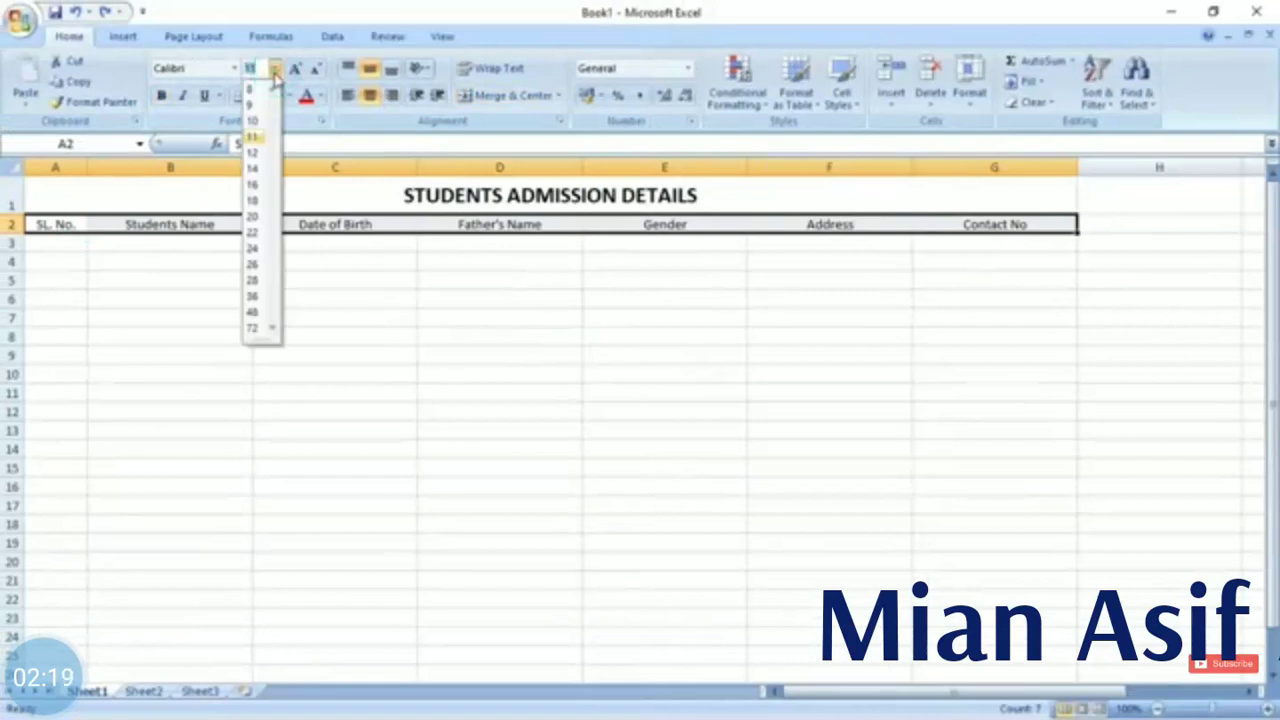
click(260, 148)
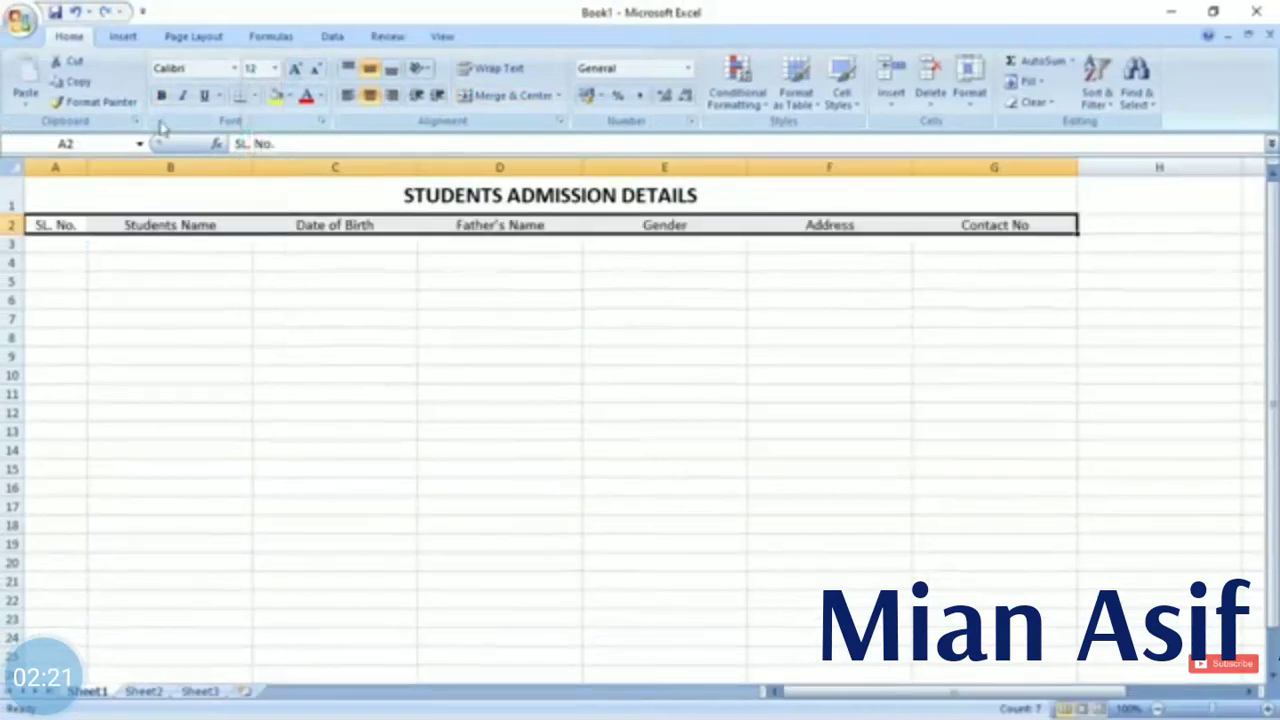
click(161, 97)
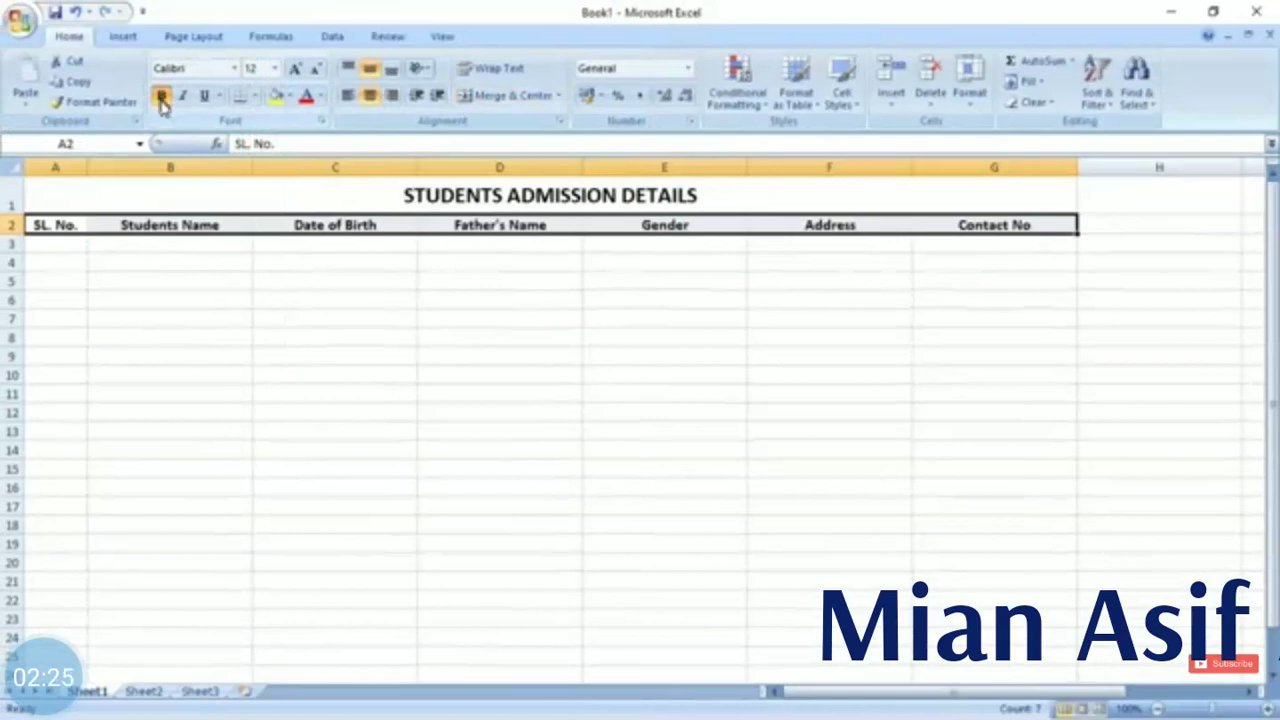
click(161, 337)
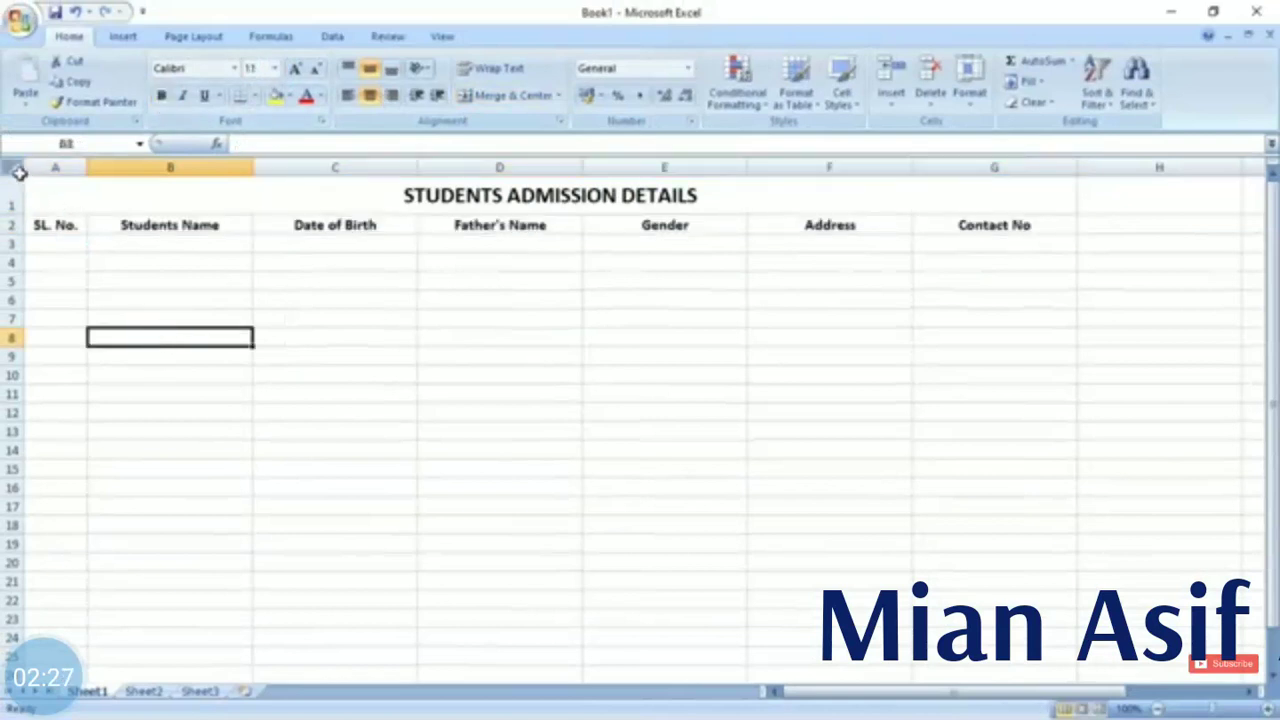
click(19, 172)
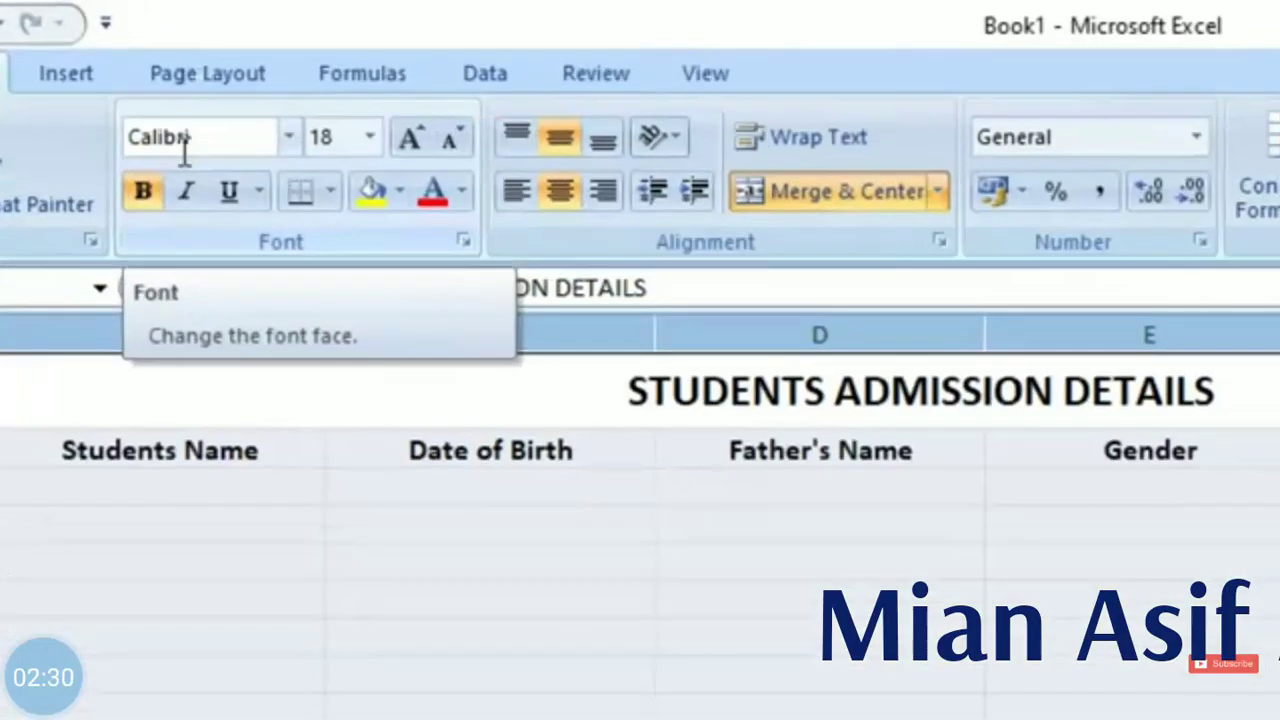
Apply the Arial Unicode MS font to every cell of the worksheet.
click(288, 137)
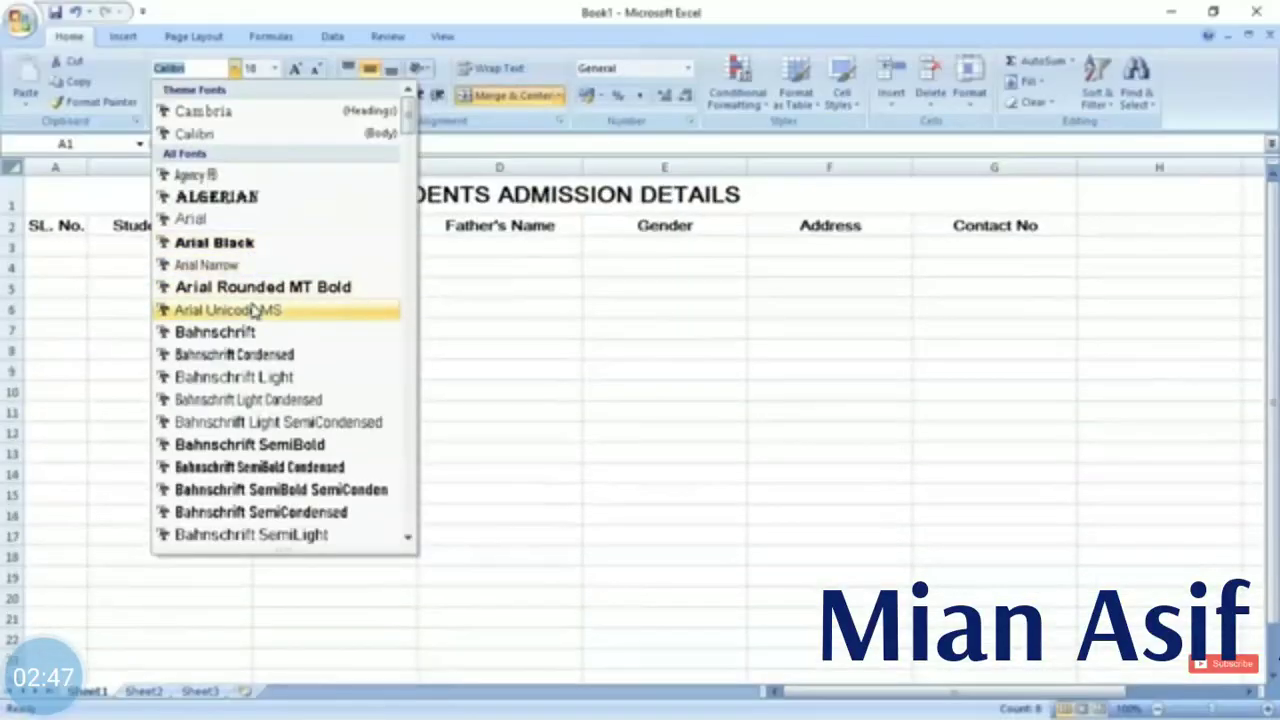
click(281, 315)
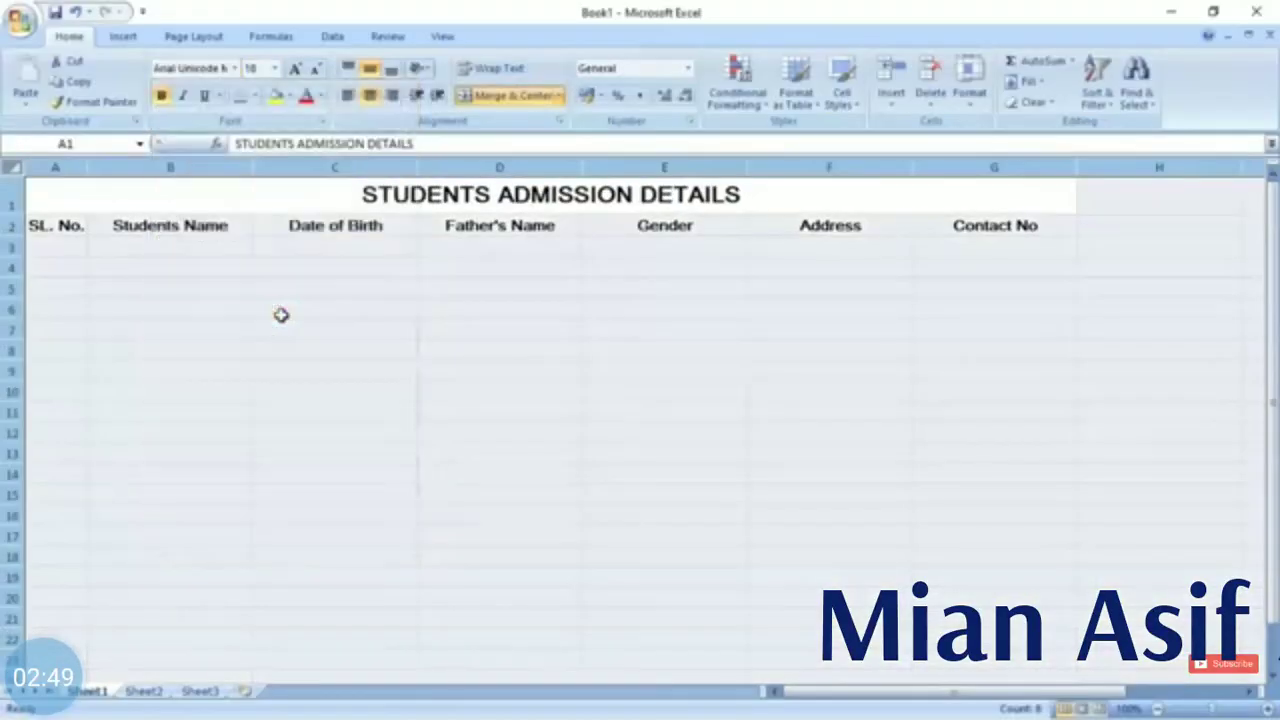
click(418, 335)
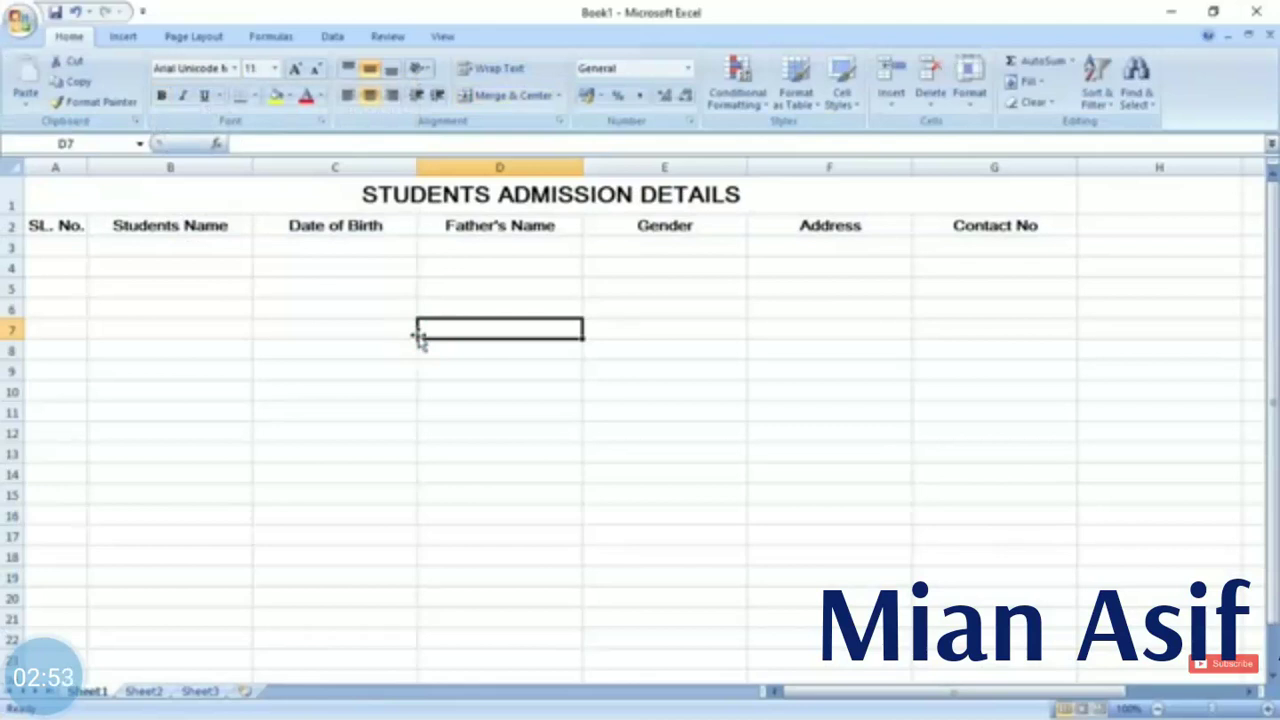
click(304, 201)
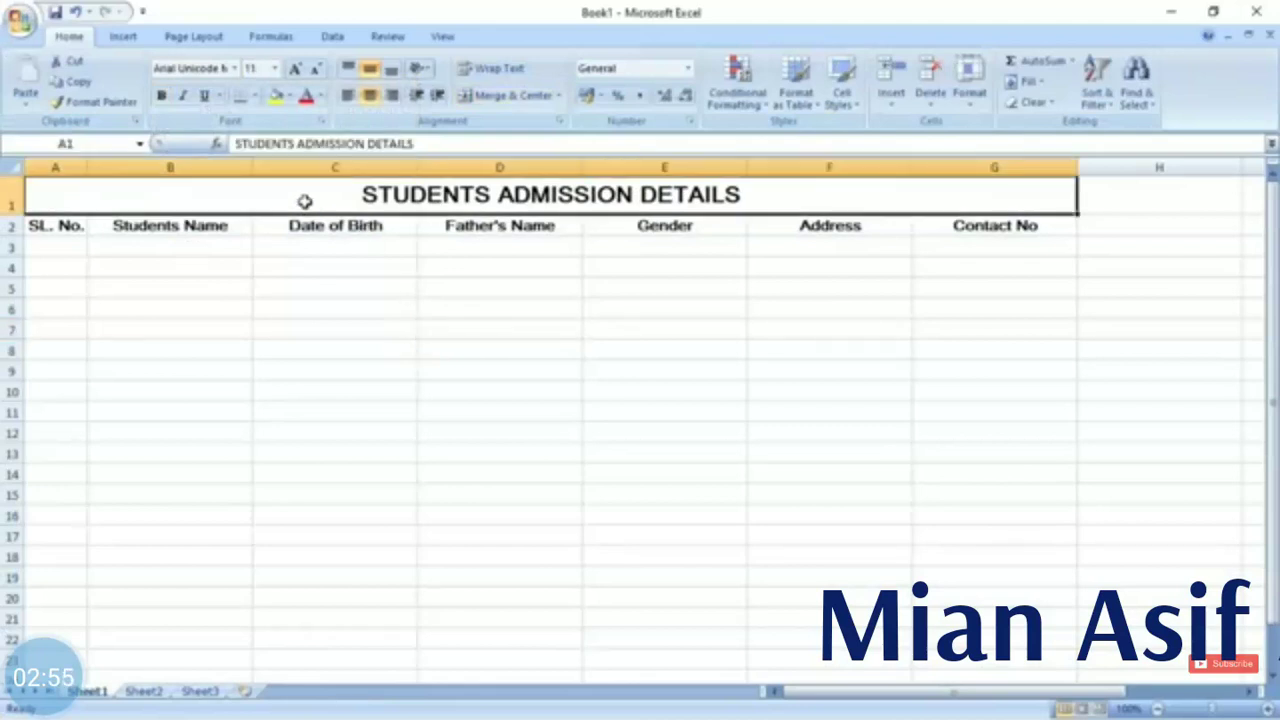
Give the merged title a dark blue fill and white font colour.
click(288, 96)
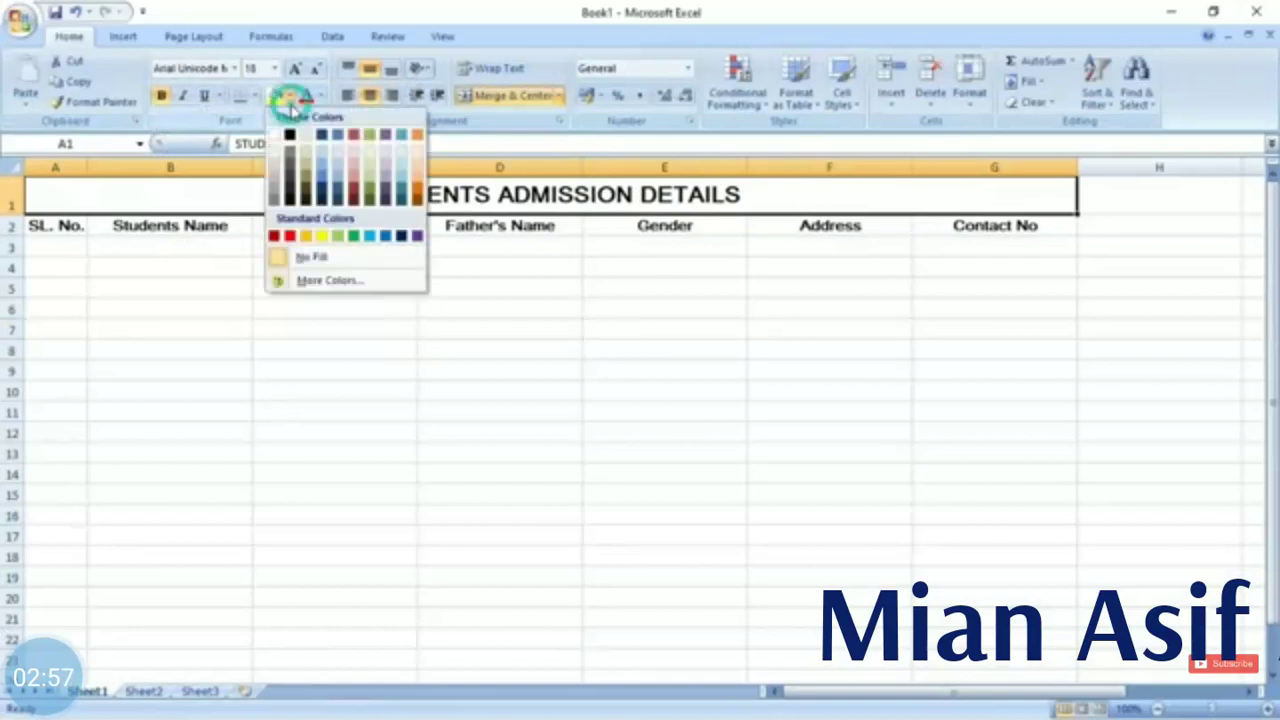
click(399, 236)
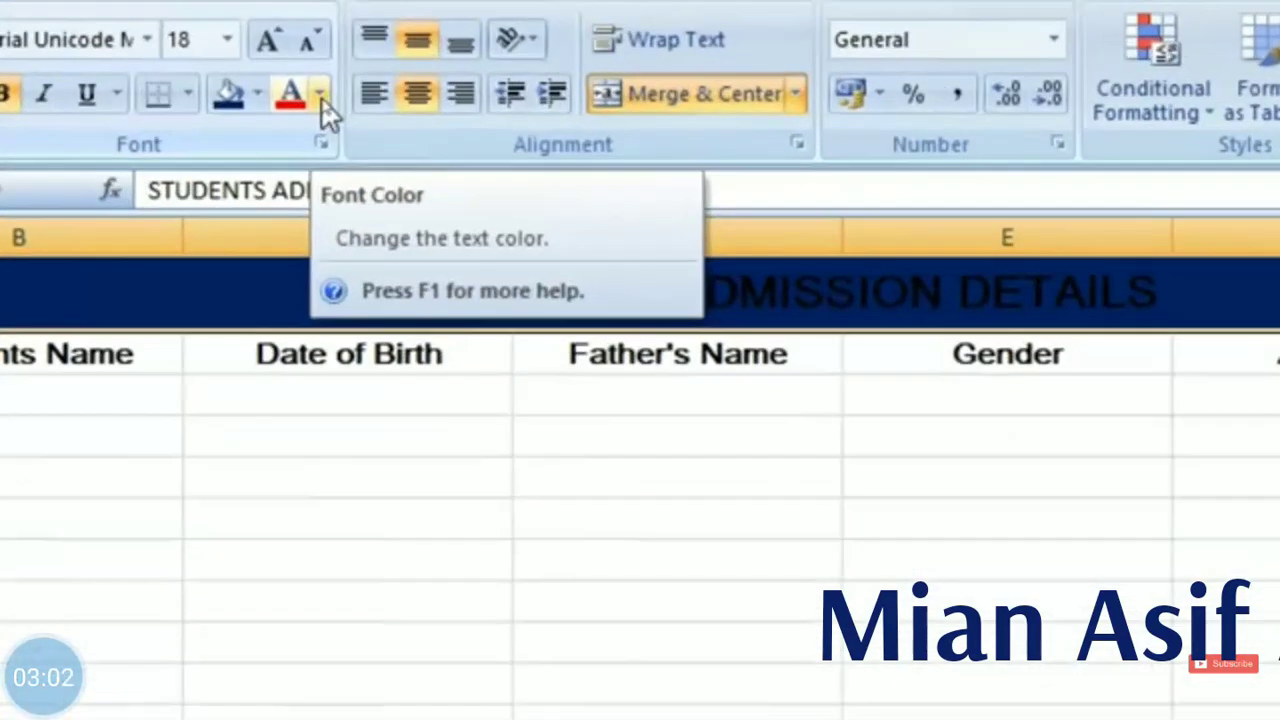
click(321, 97)
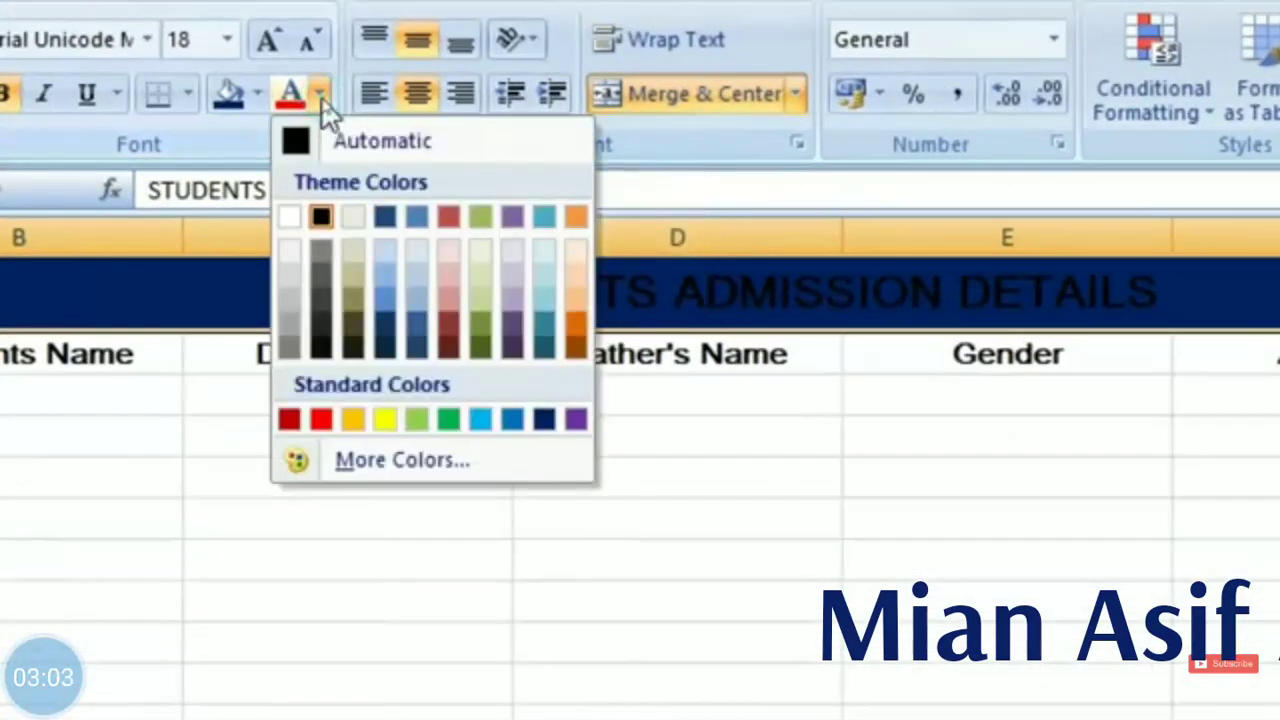
click(288, 217)
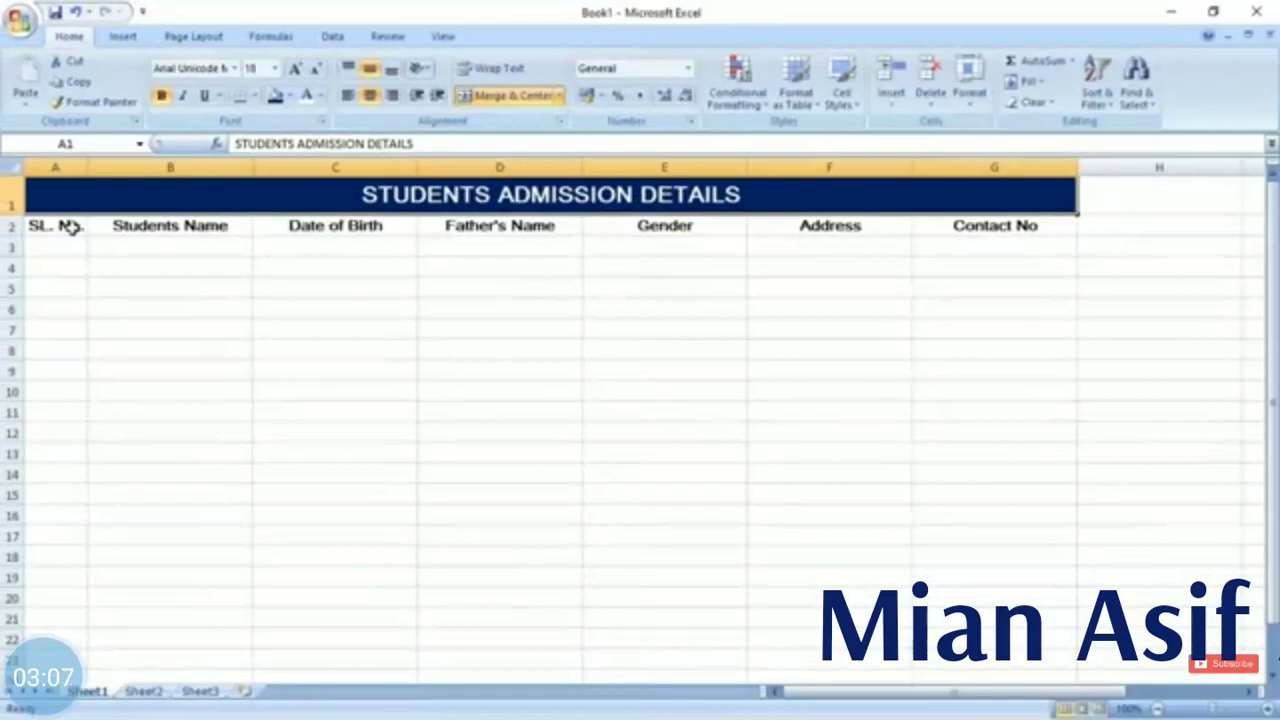
Fill the header cells A2:G2 with green.
drag(70, 228, 929, 229)
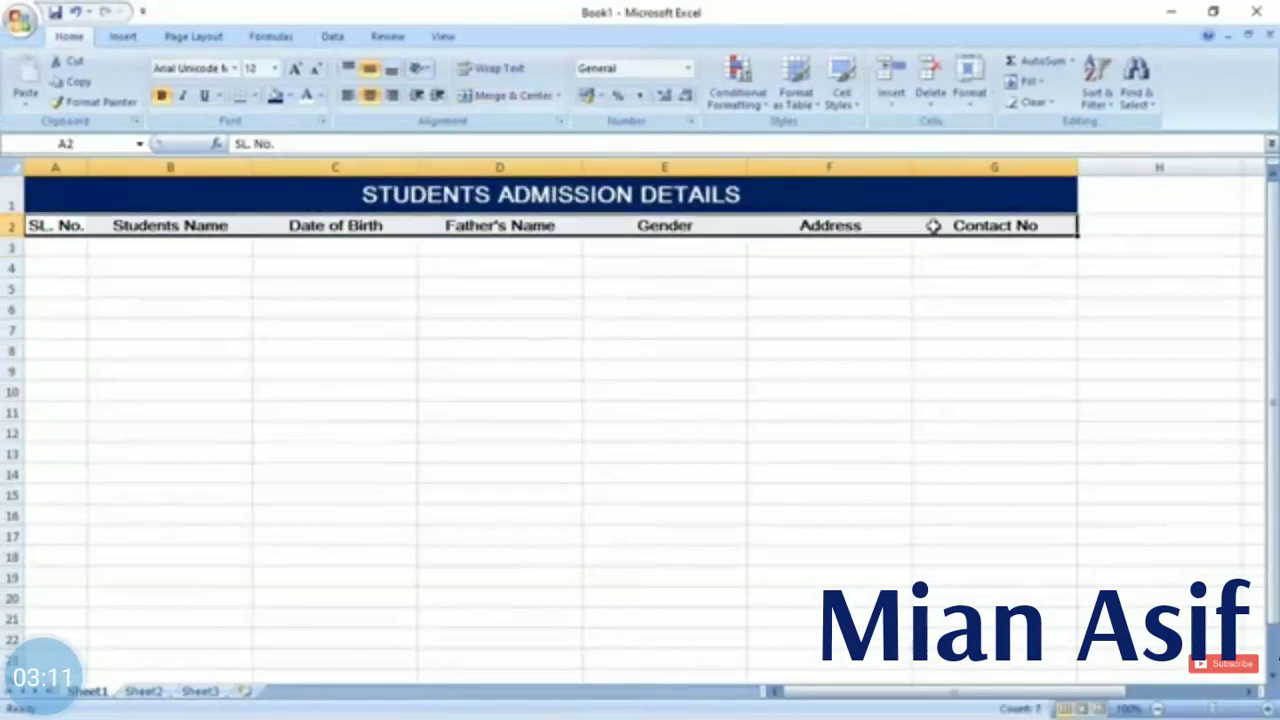
click(288, 97)
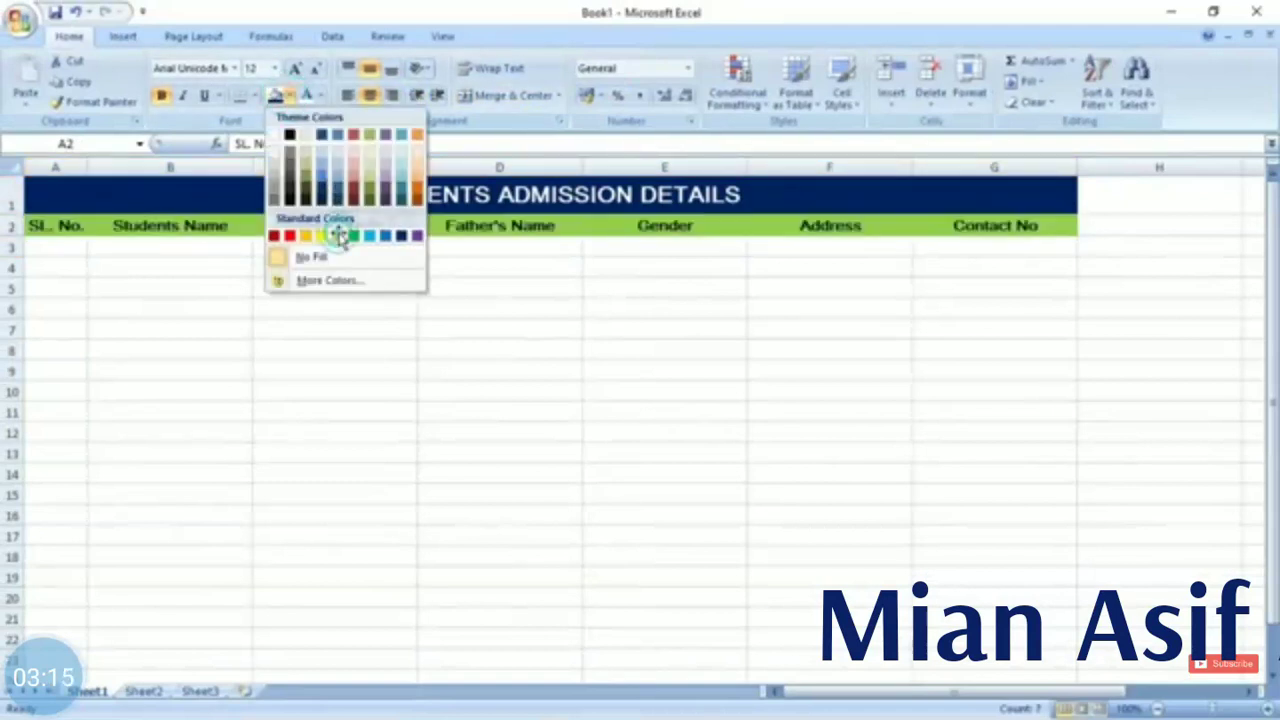
click(339, 236)
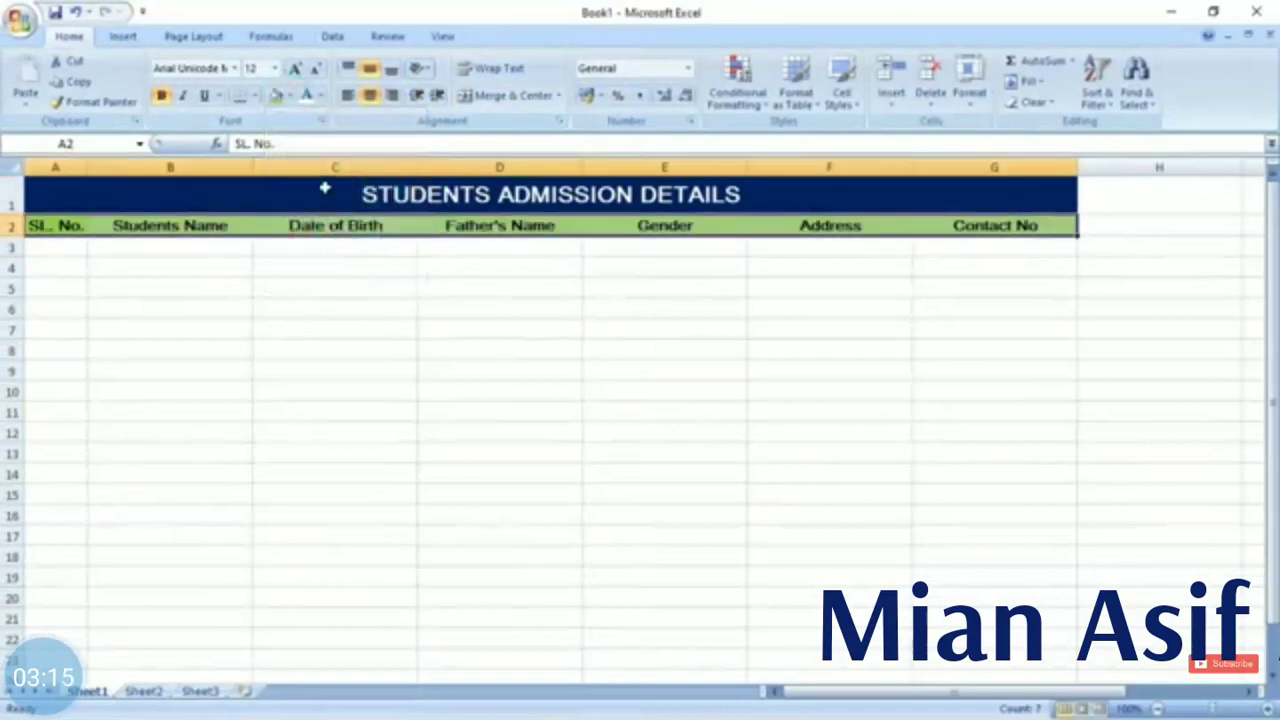
click(375, 364)
click(345, 199)
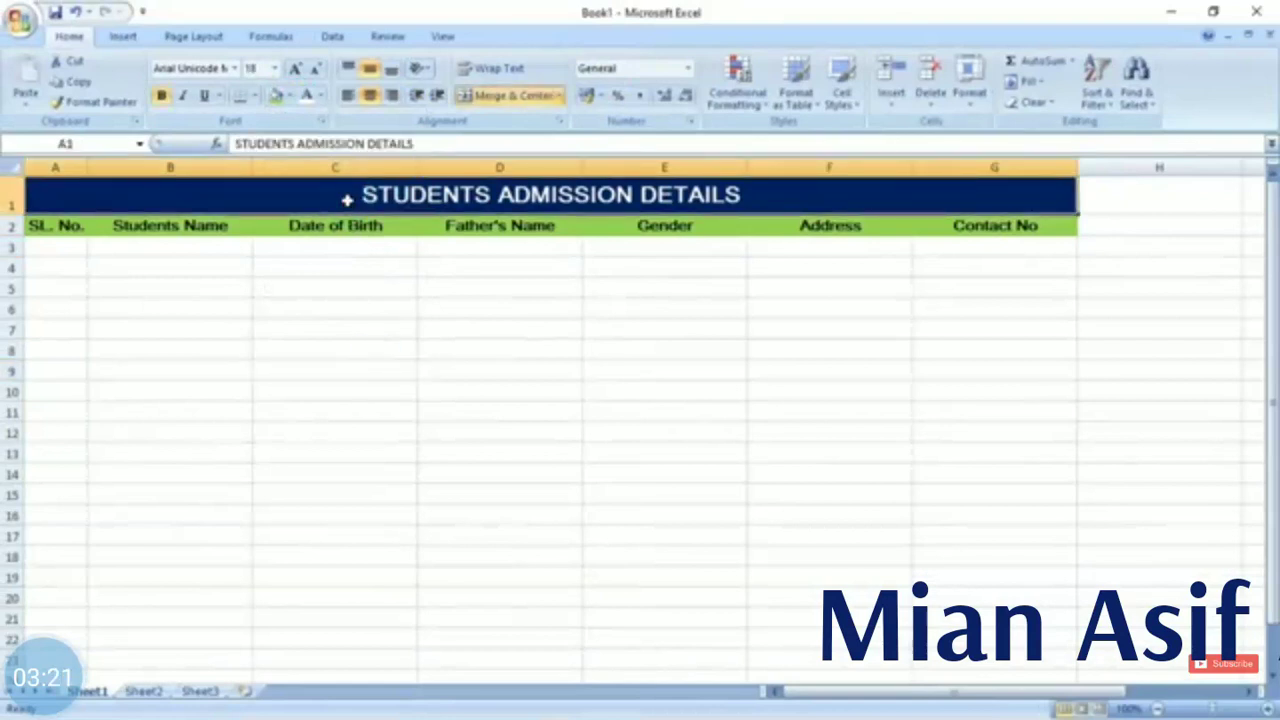
Apply All Borders to the table from row 1 to row 22 across columns A–G.
drag(346, 199, 364, 674)
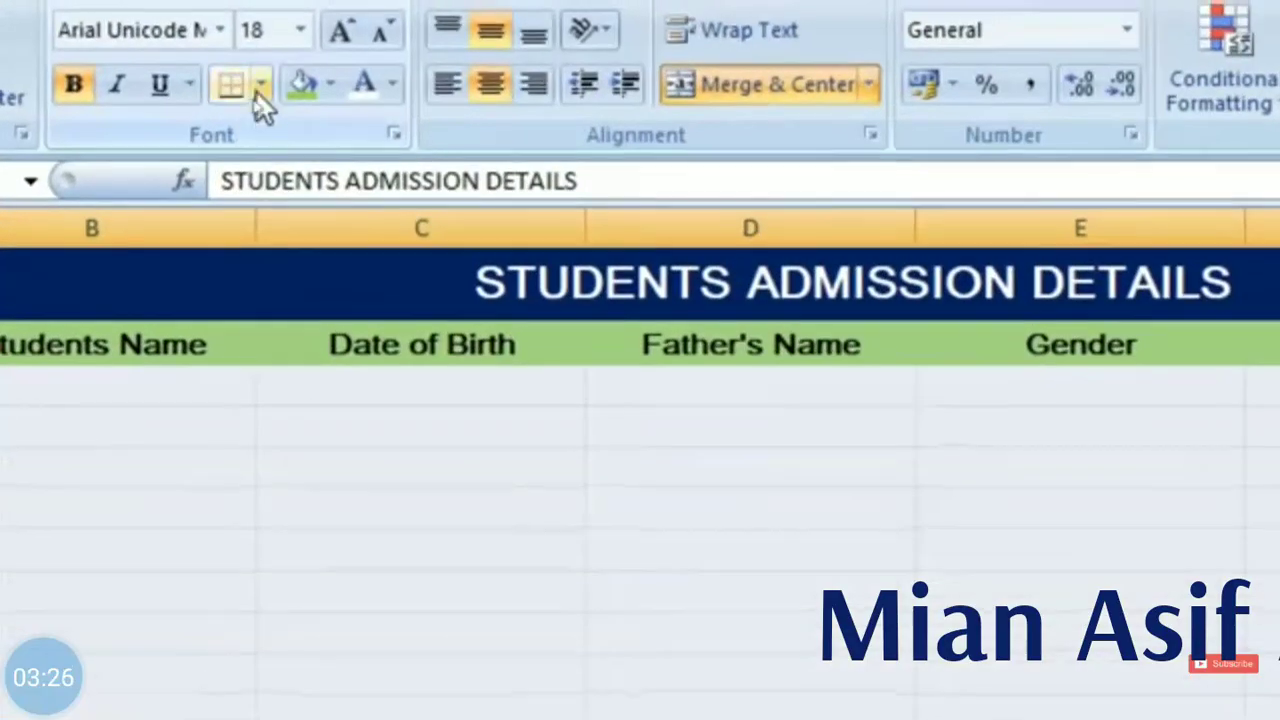
click(257, 92)
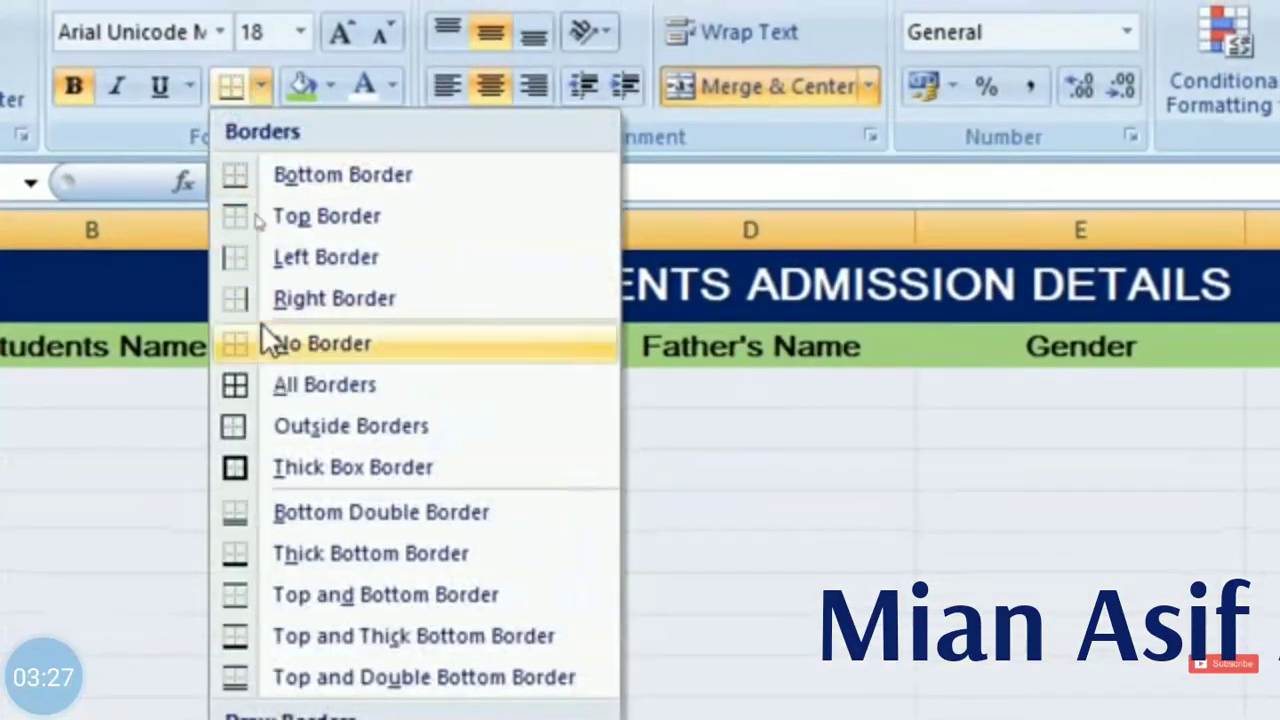
click(267, 384)
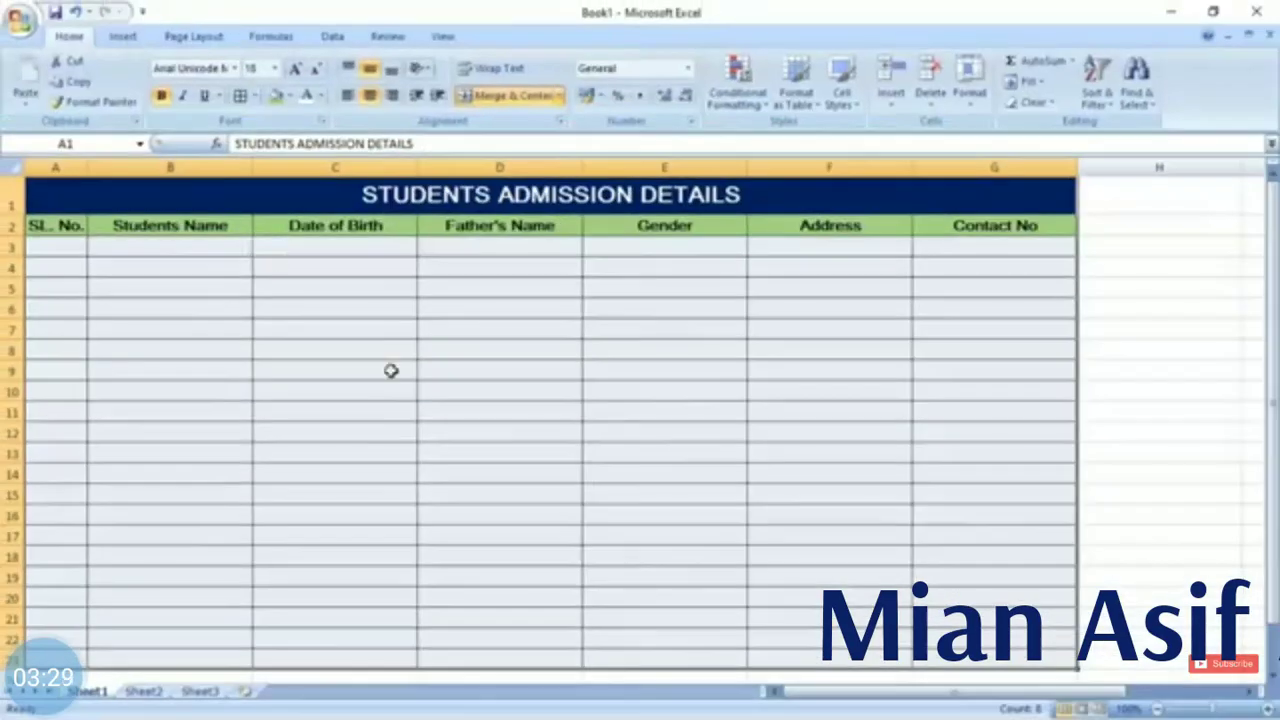
click(531, 637)
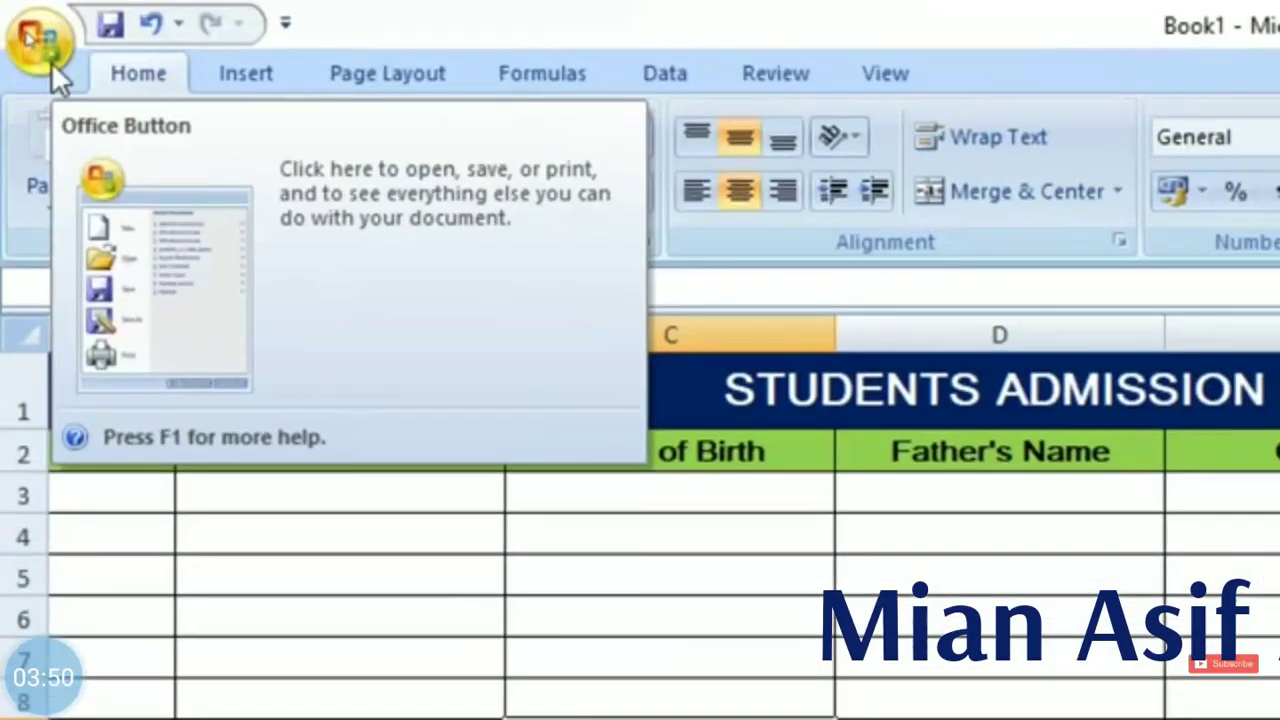
In Excel Options, add the Form... command from All Commands to the Quick Access Toolbar.
click(40, 52)
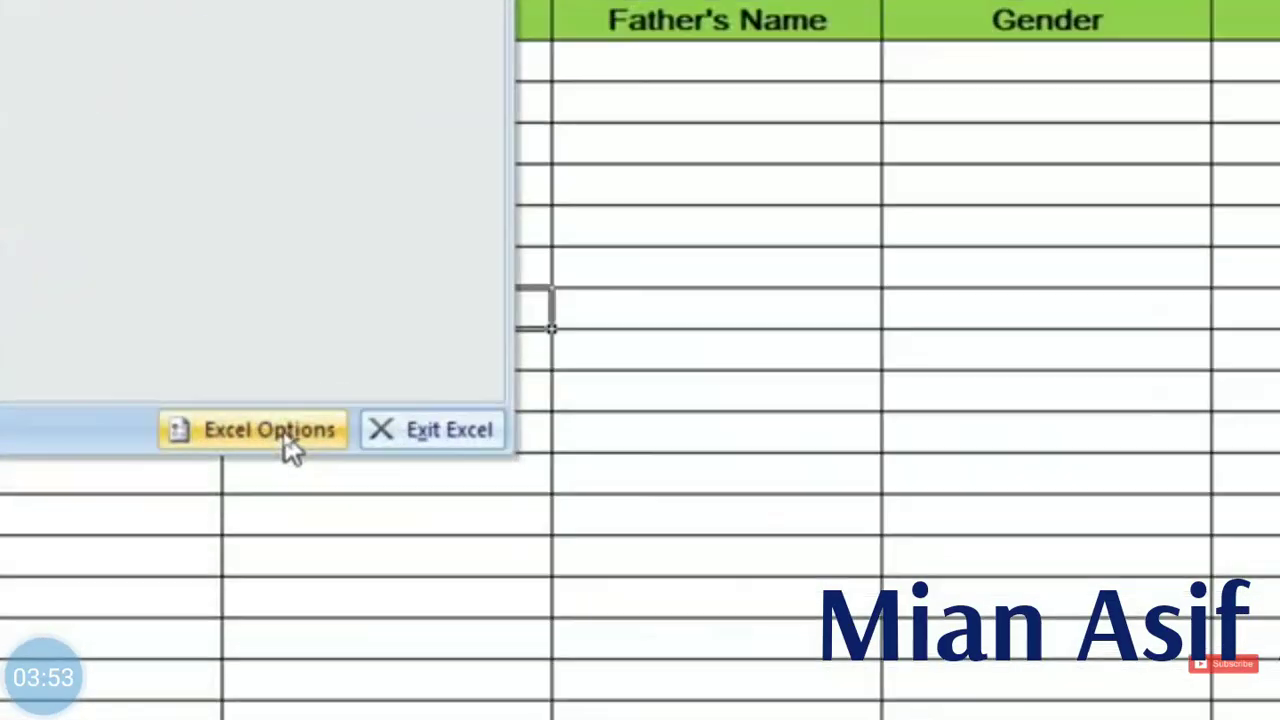
click(258, 438)
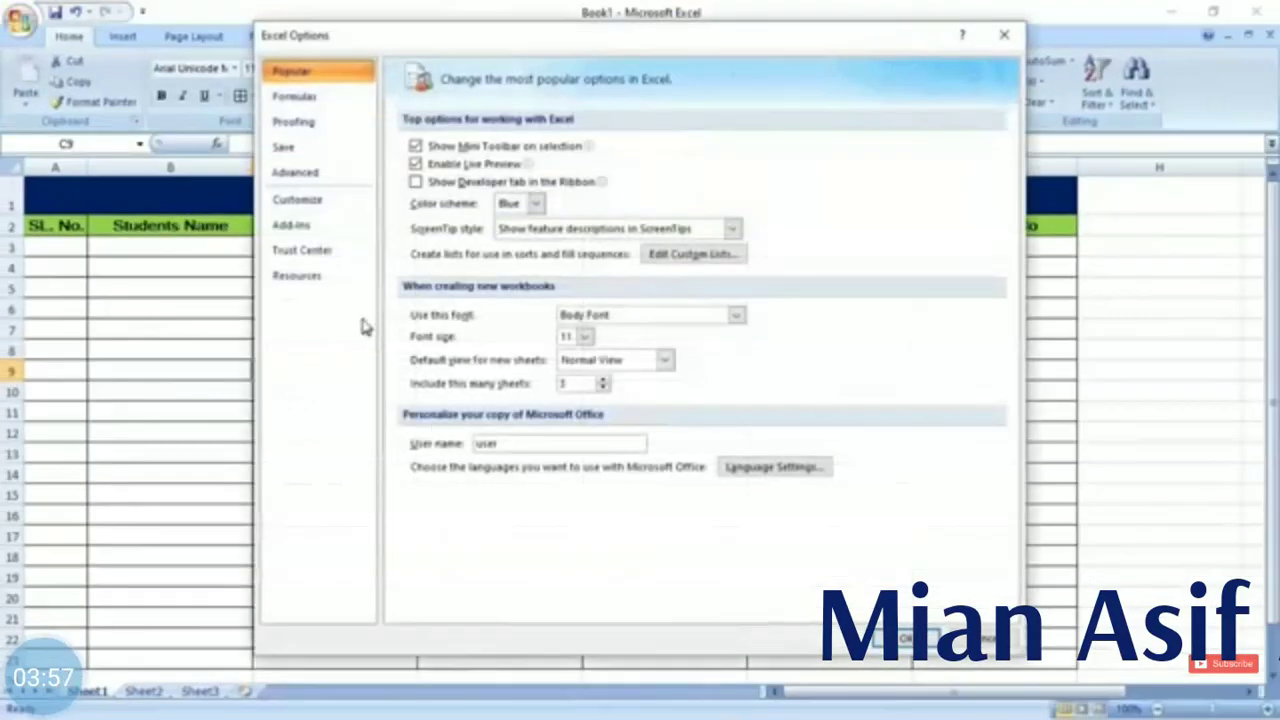
click(341, 212)
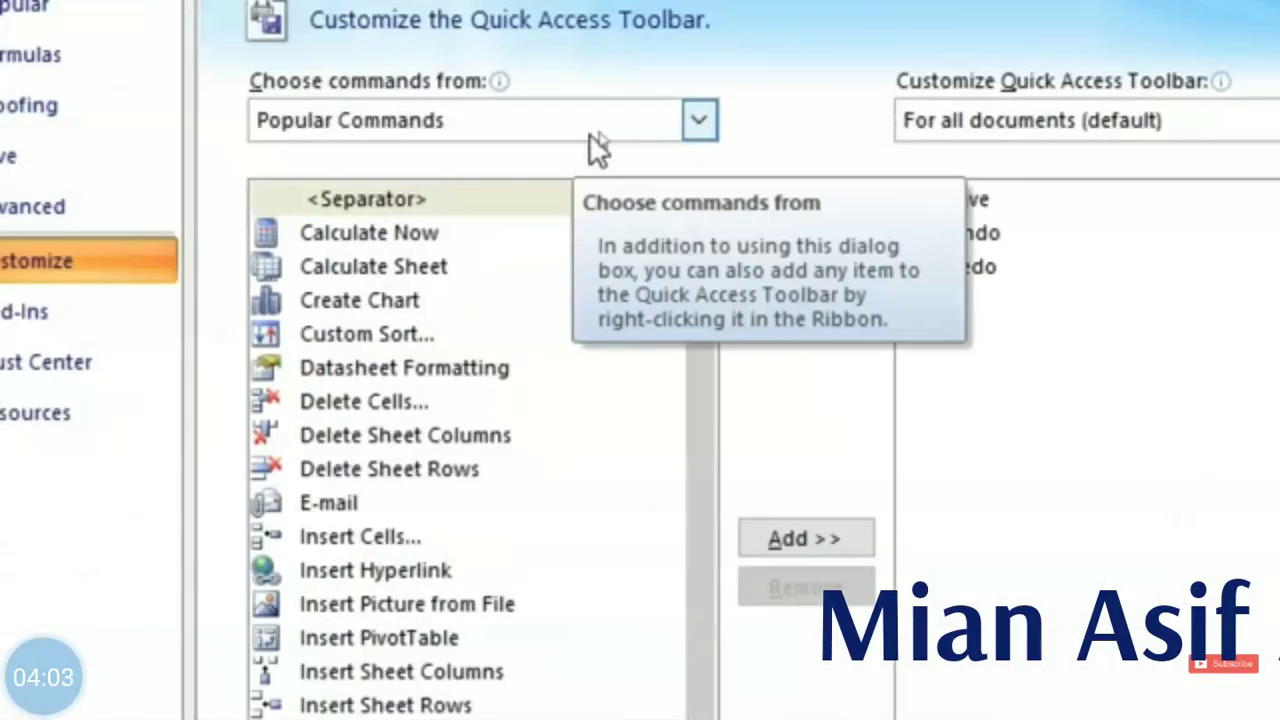
click(697, 122)
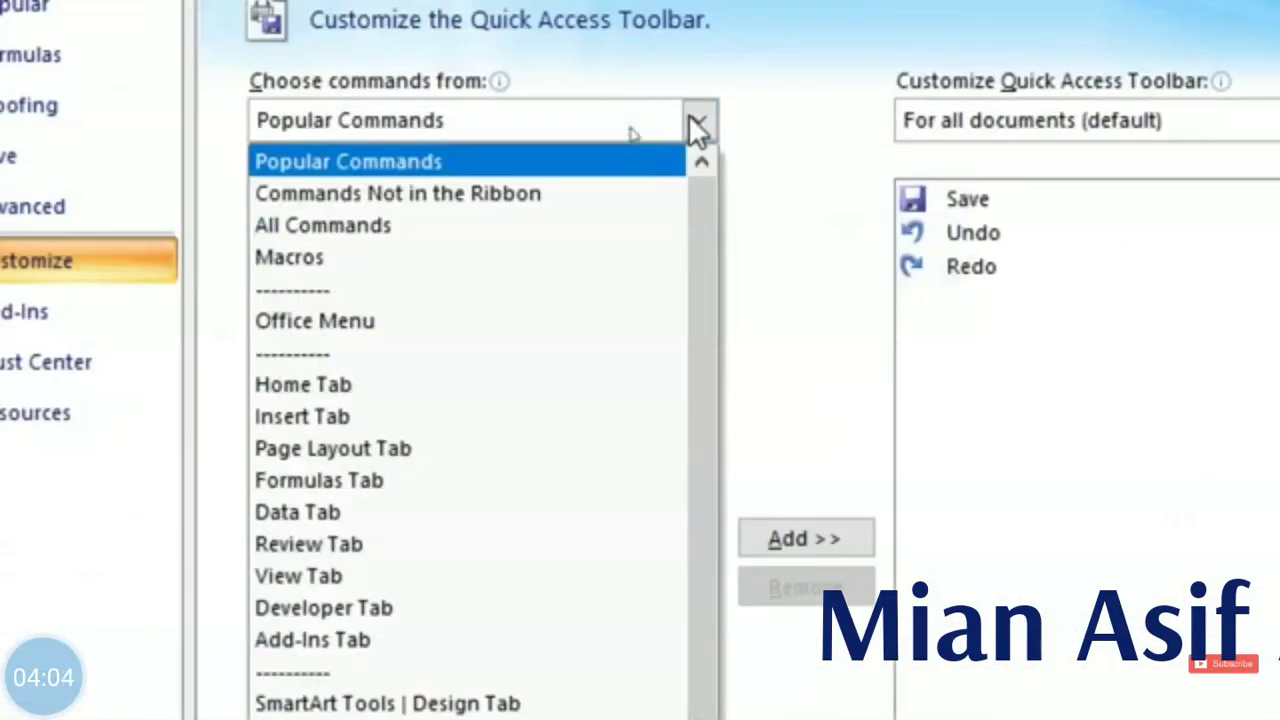
click(415, 231)
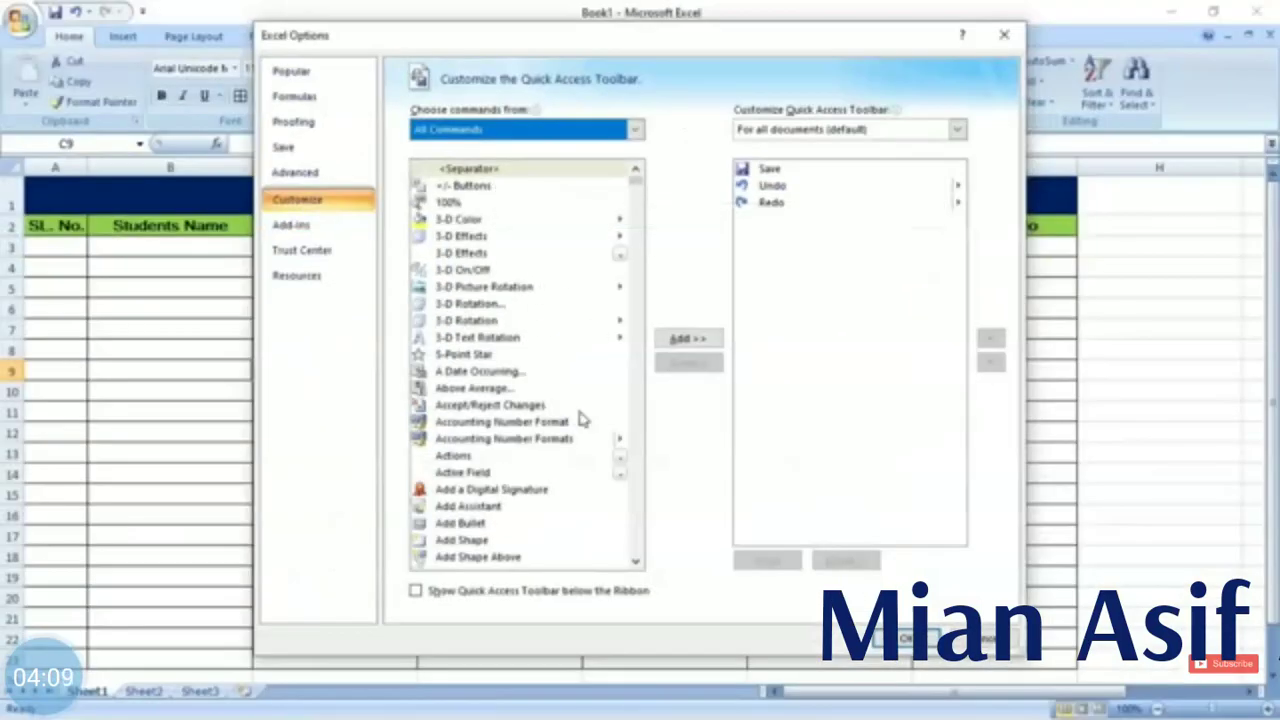
scroll(636, 565, down, 14)
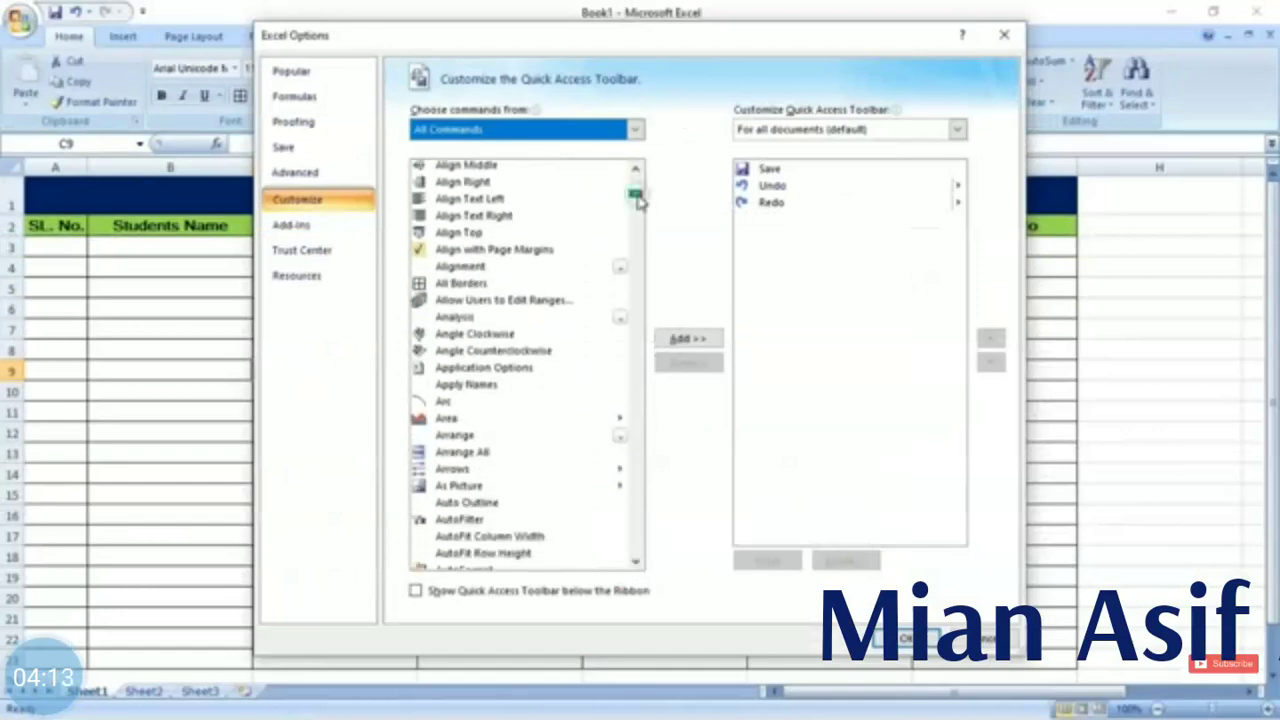
drag(638, 194, 643, 313)
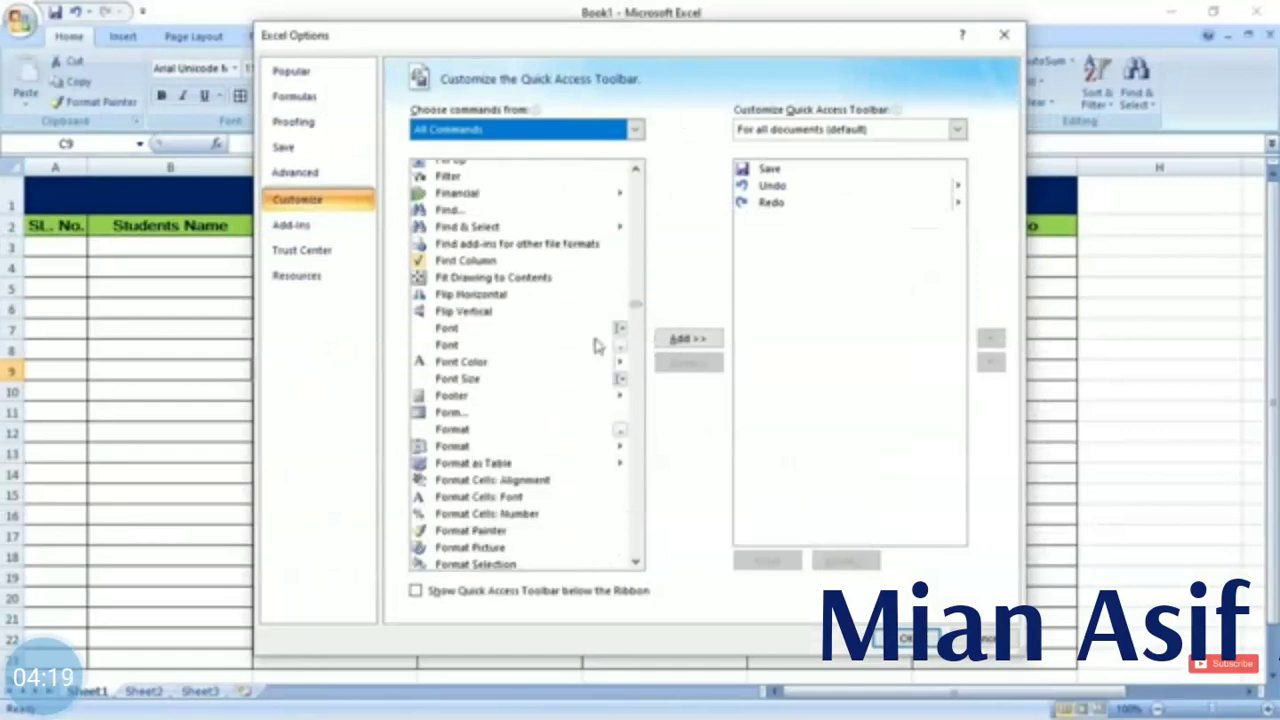
click(468, 415)
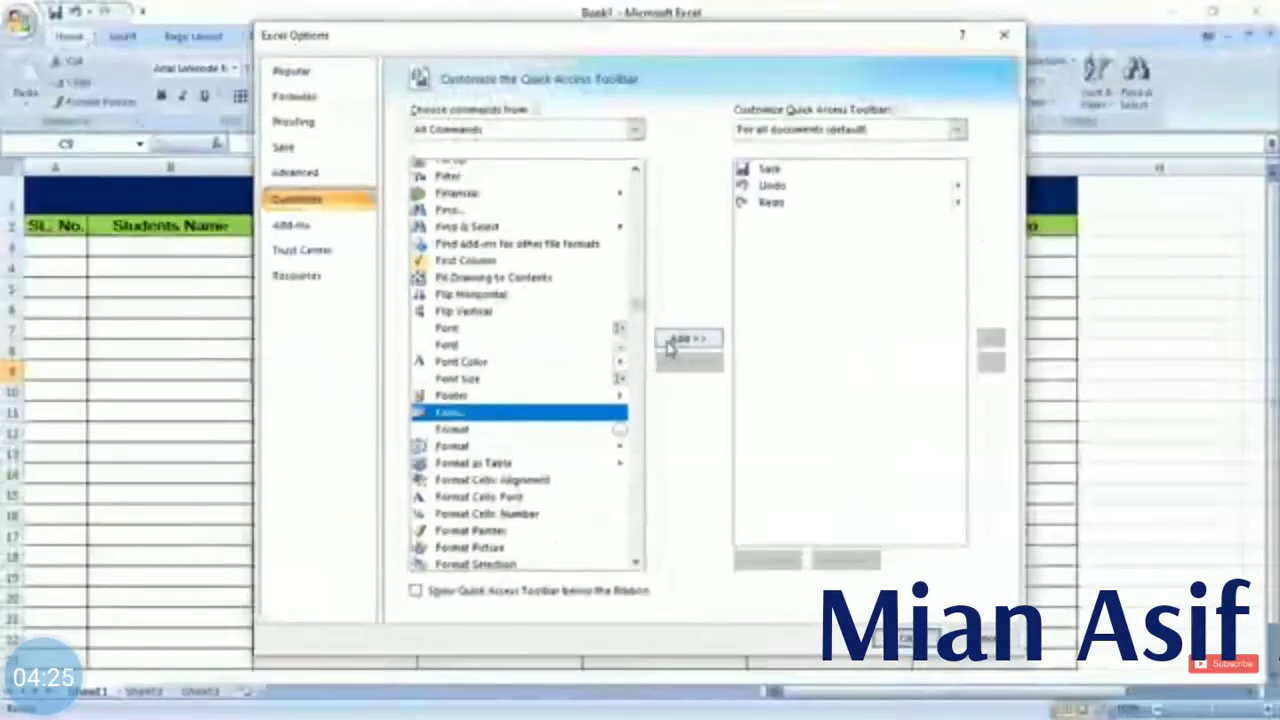
click(684, 339)
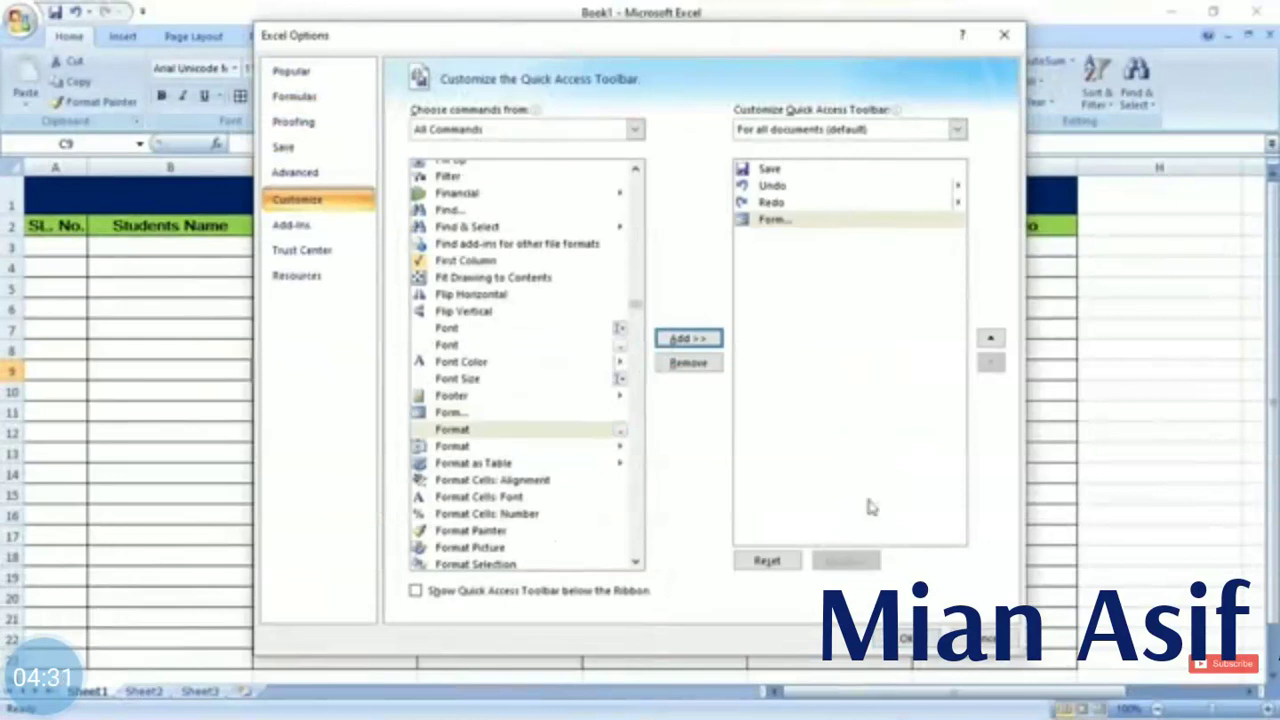
click(906, 643)
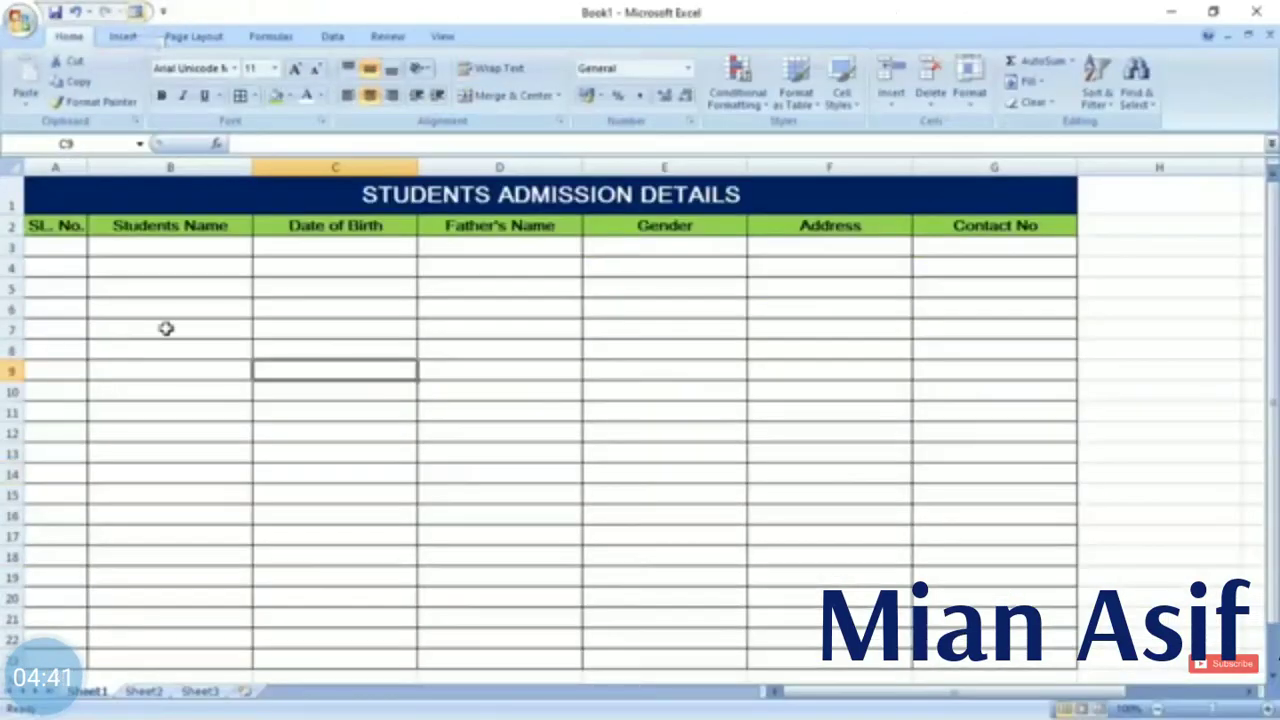
Number A3:A23 from 1 to 21 by entering 1 and 2 and filling down.
click(77, 245)
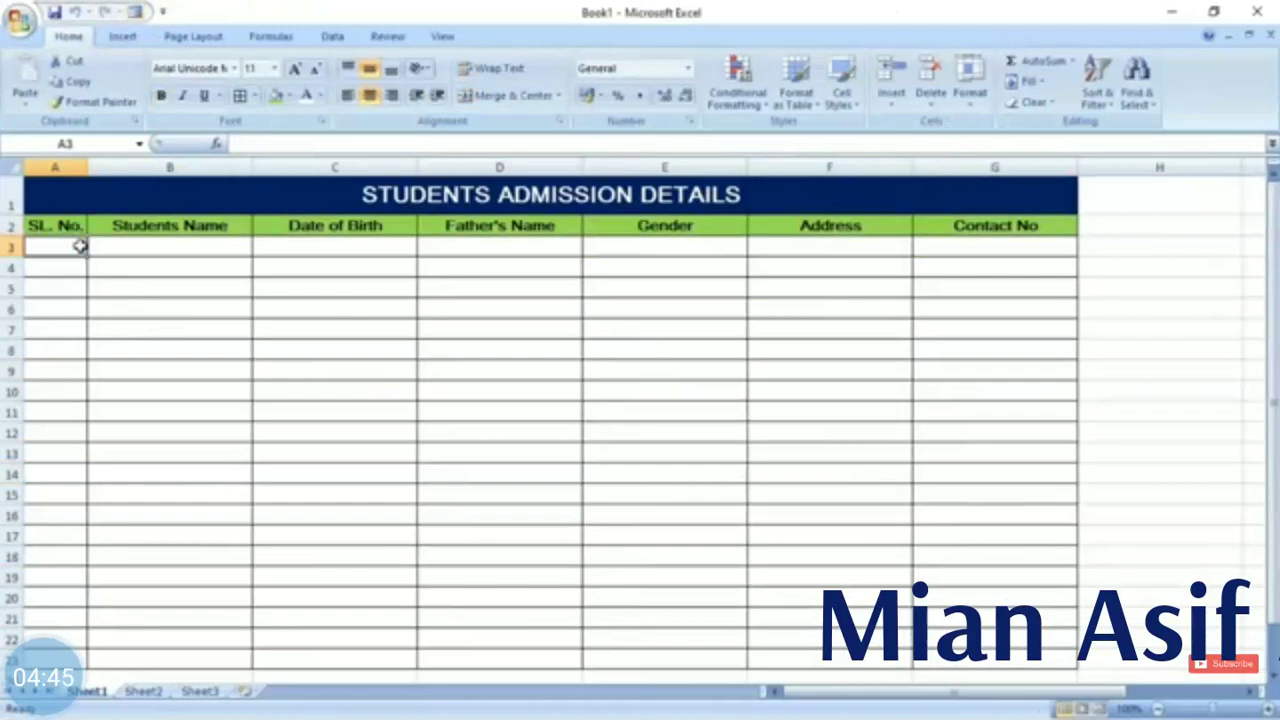
text(1)
key(Return)
key(Return)
key(Up)
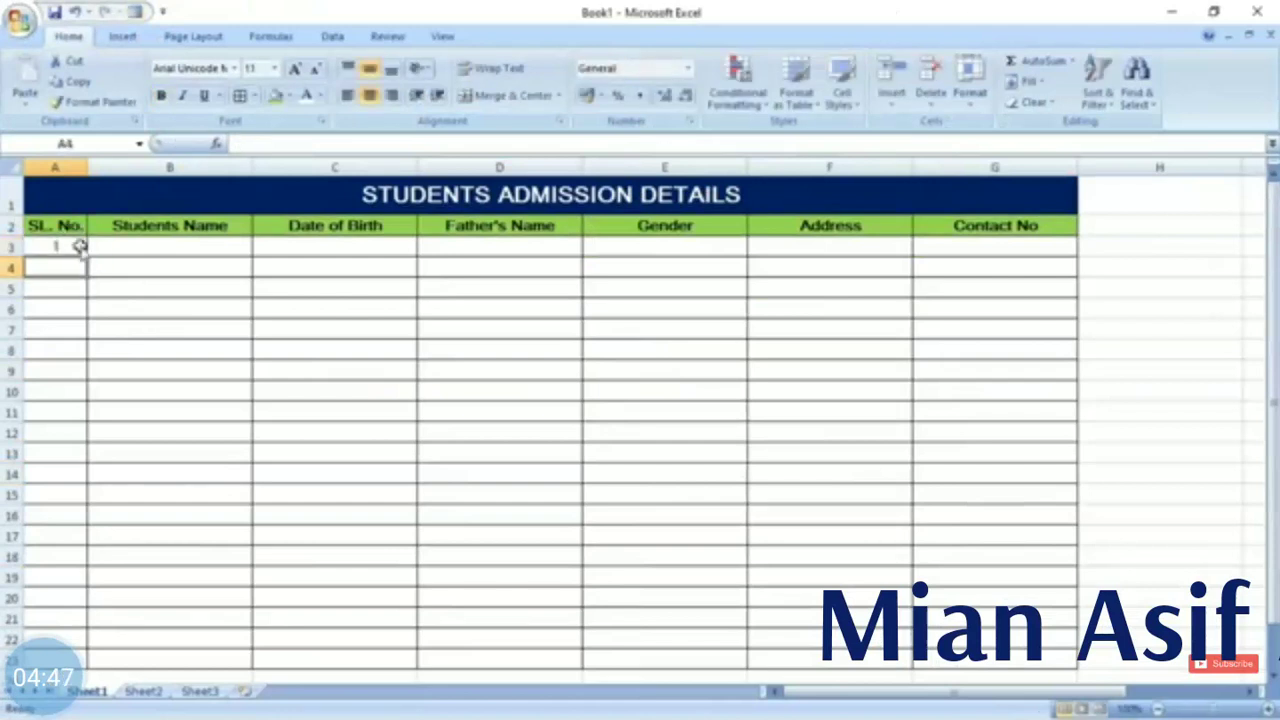
text(2)
key(Return)
click(79, 245)
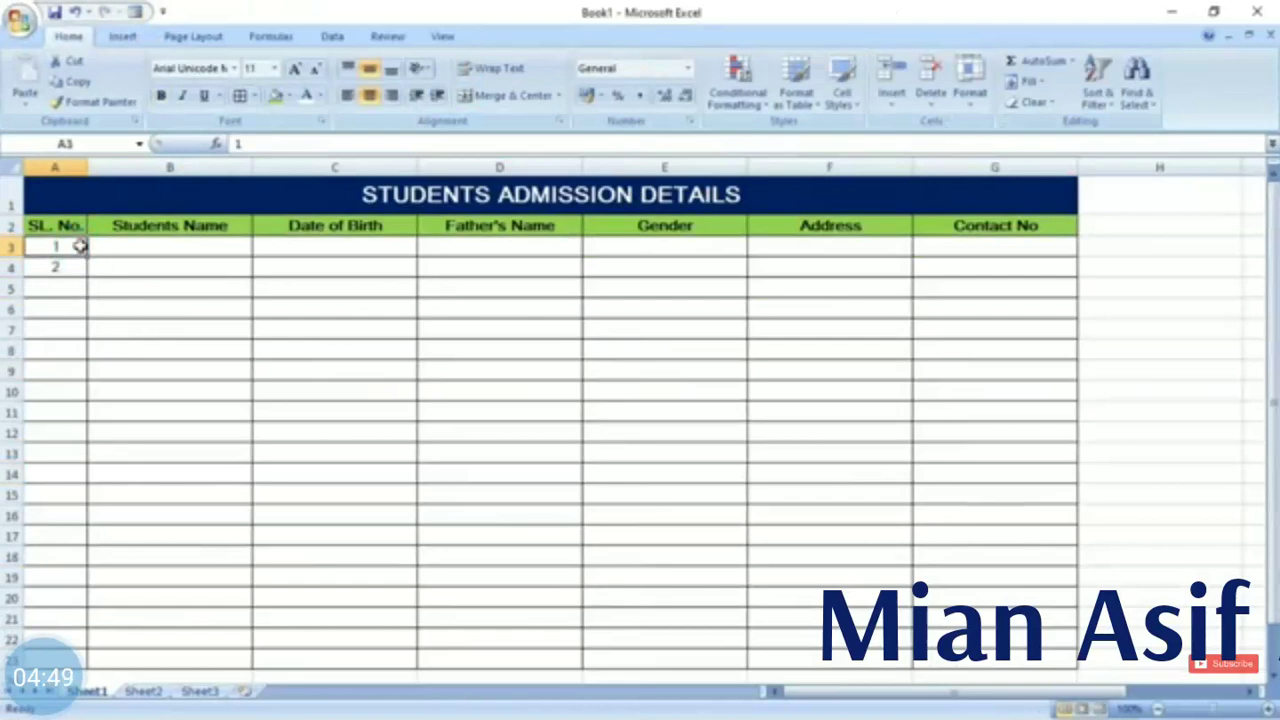
drag(79, 245, 79, 267)
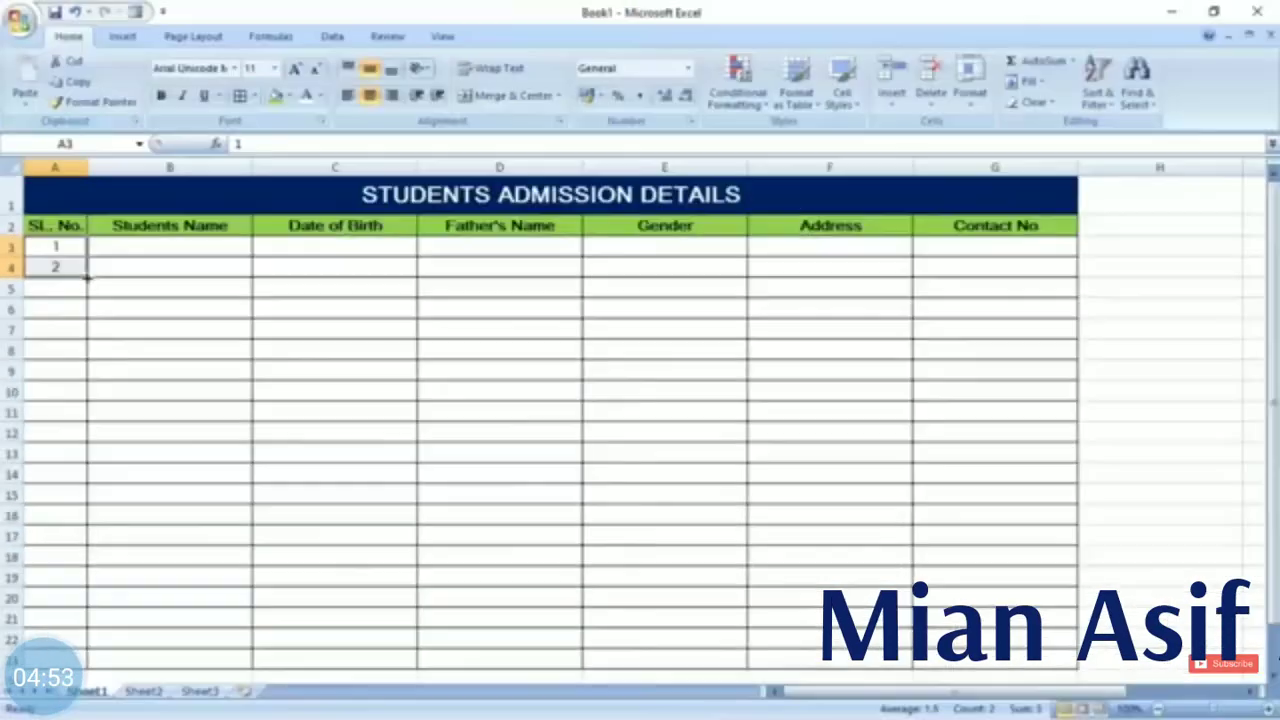
drag(88, 278, 95, 662)
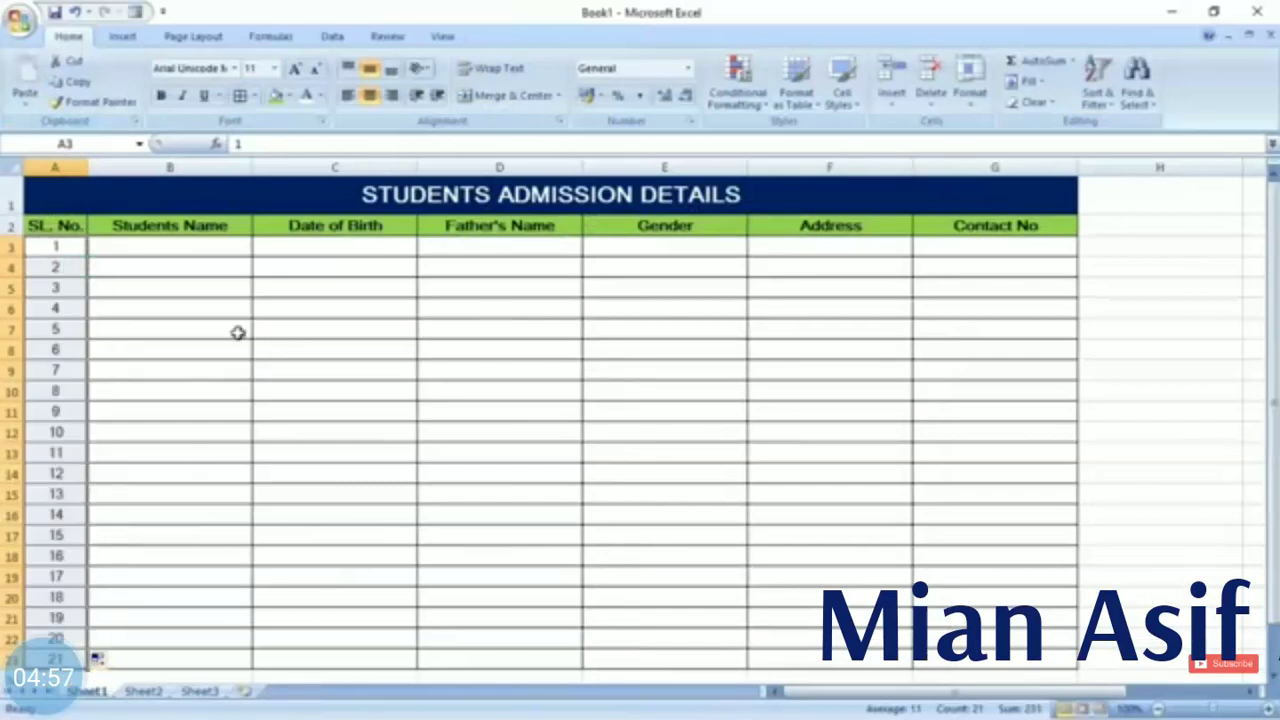
click(206, 262)
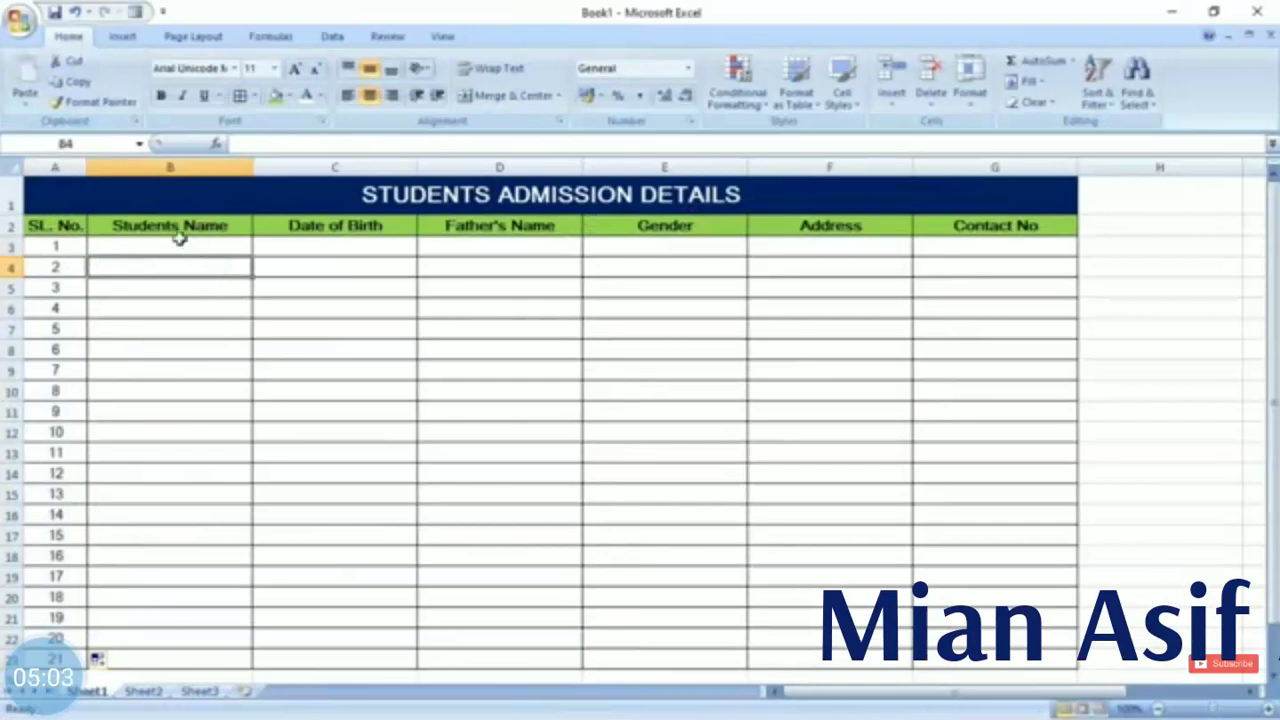
Select the headers B2:G2 and open the data entry form, using the first row as field labels.
drag(170, 230, 965, 229)
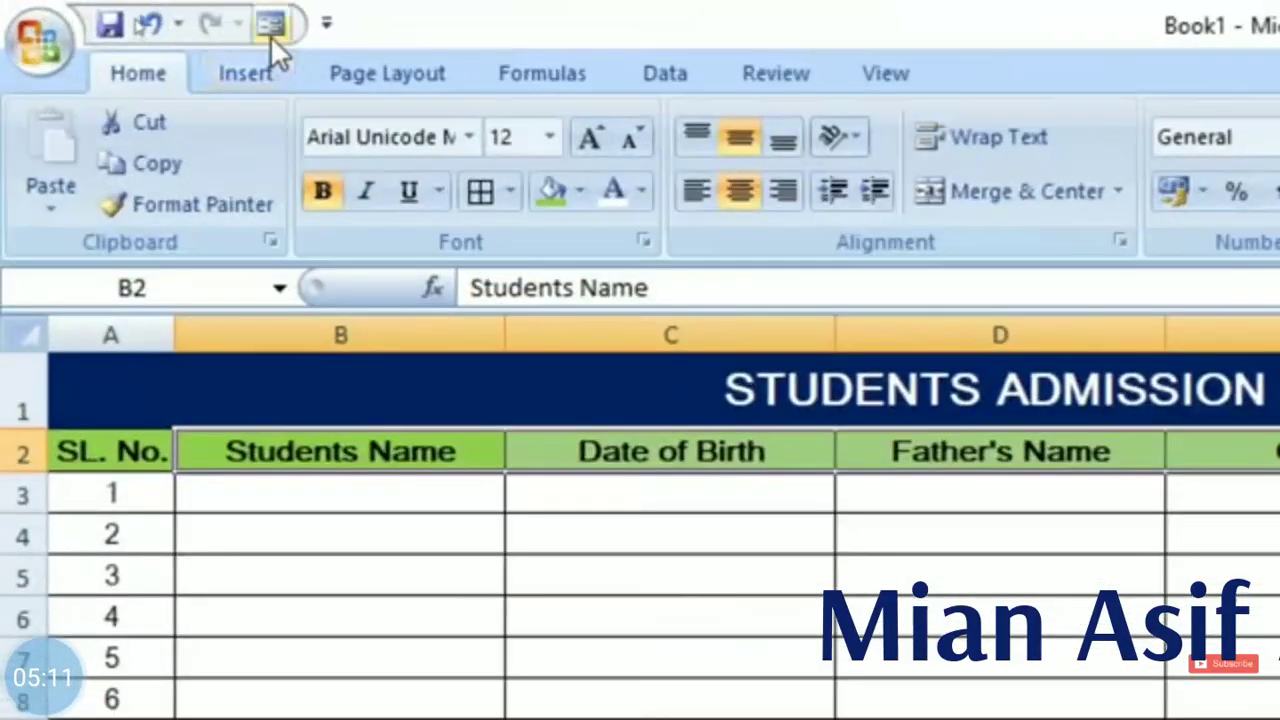
click(270, 36)
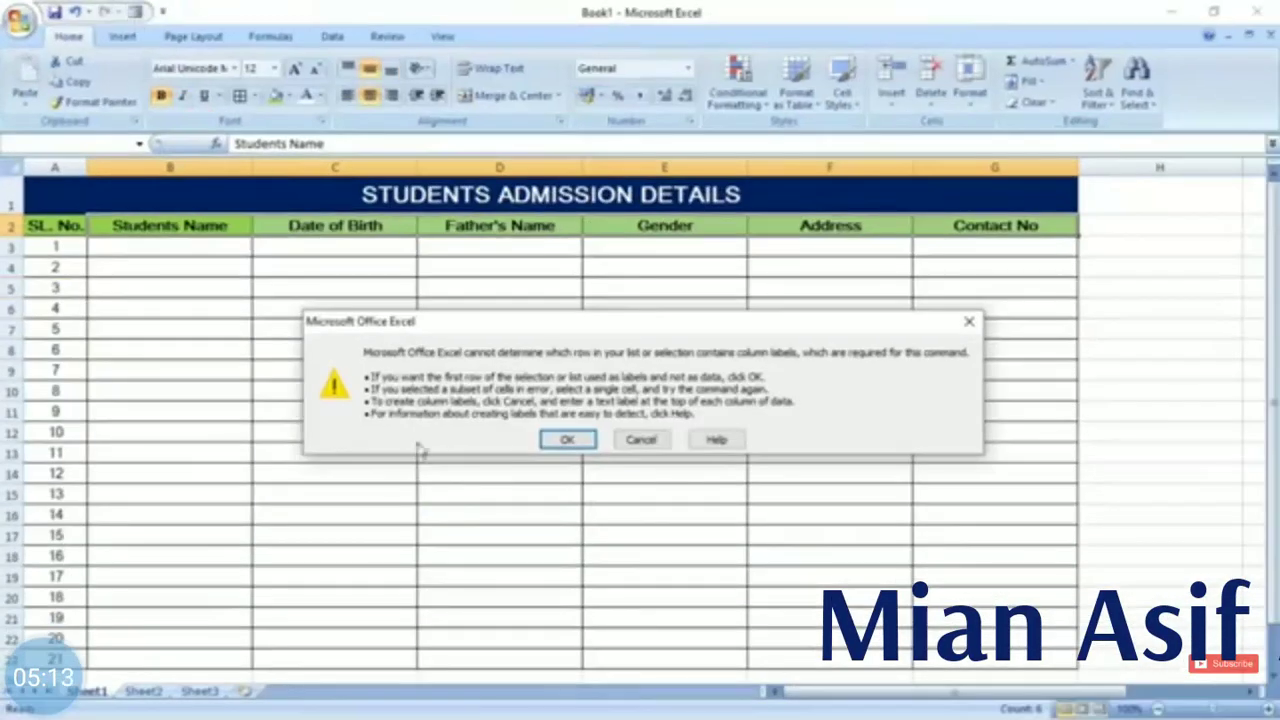
click(567, 441)
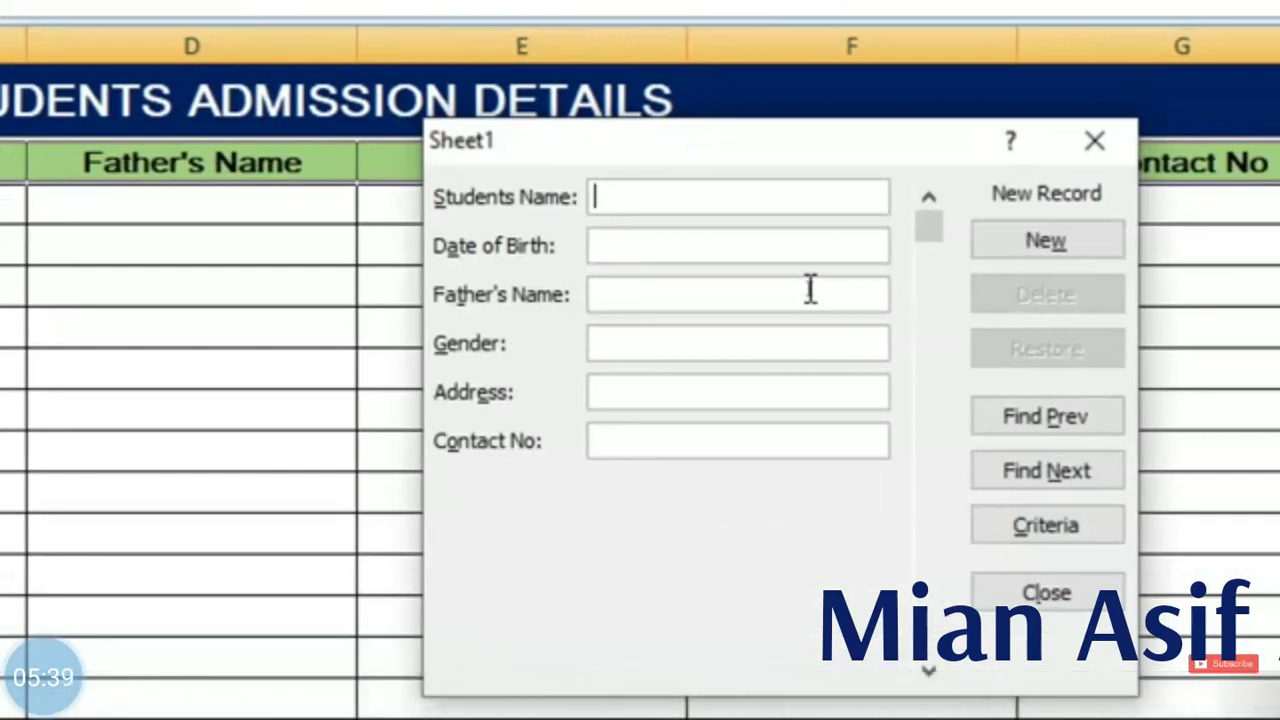
Enter the first student's name, date of birth, father's name, gender Male, address and contact number, and save the record.
key(BackSpace)
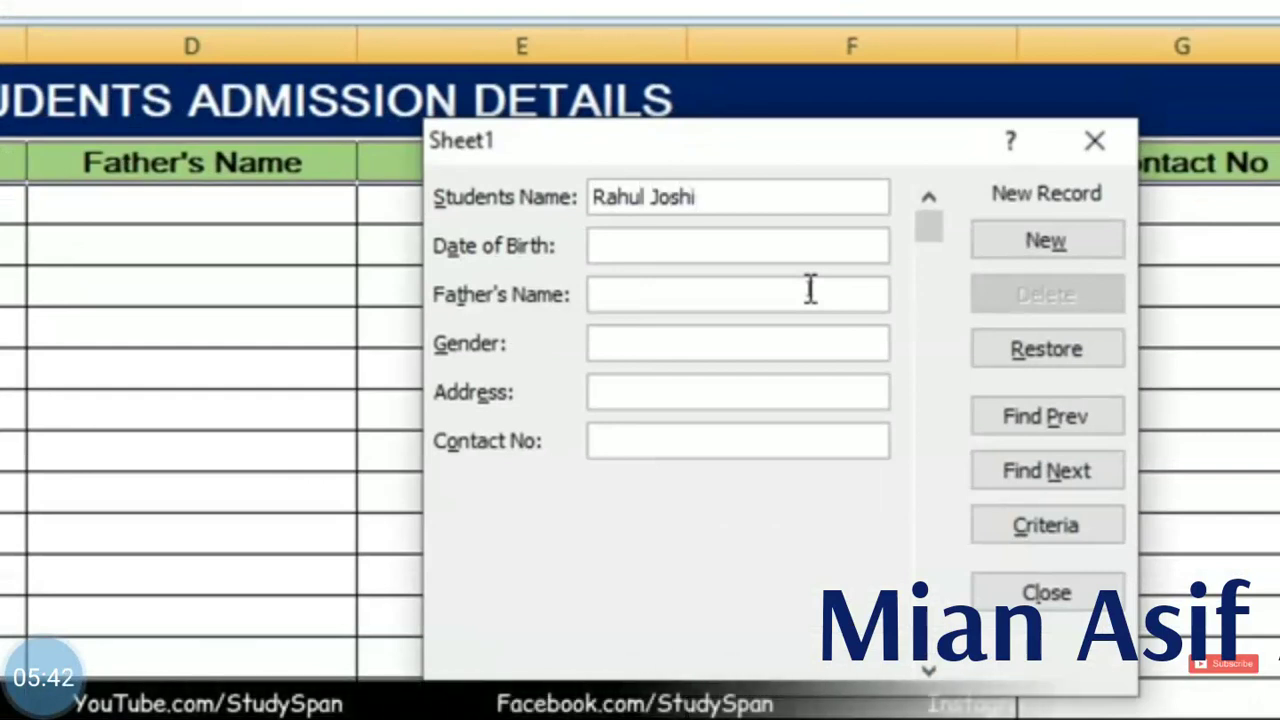
click(791, 240)
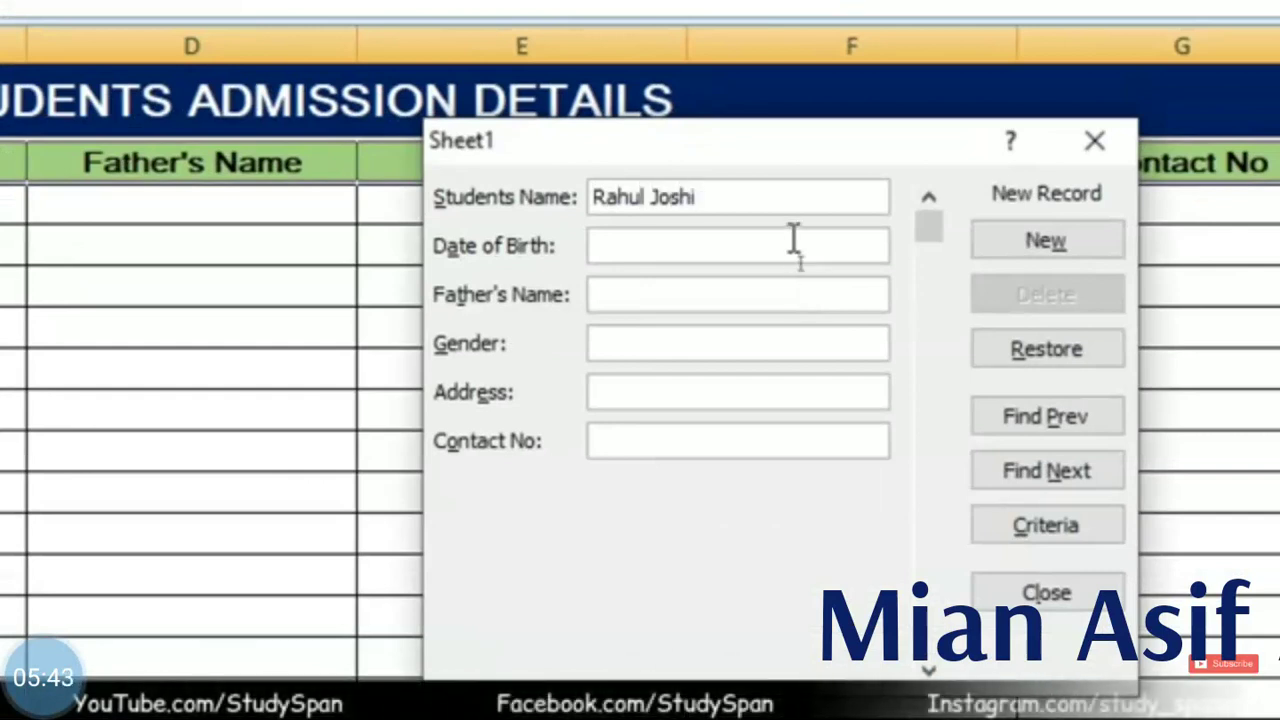
text(15.04.)
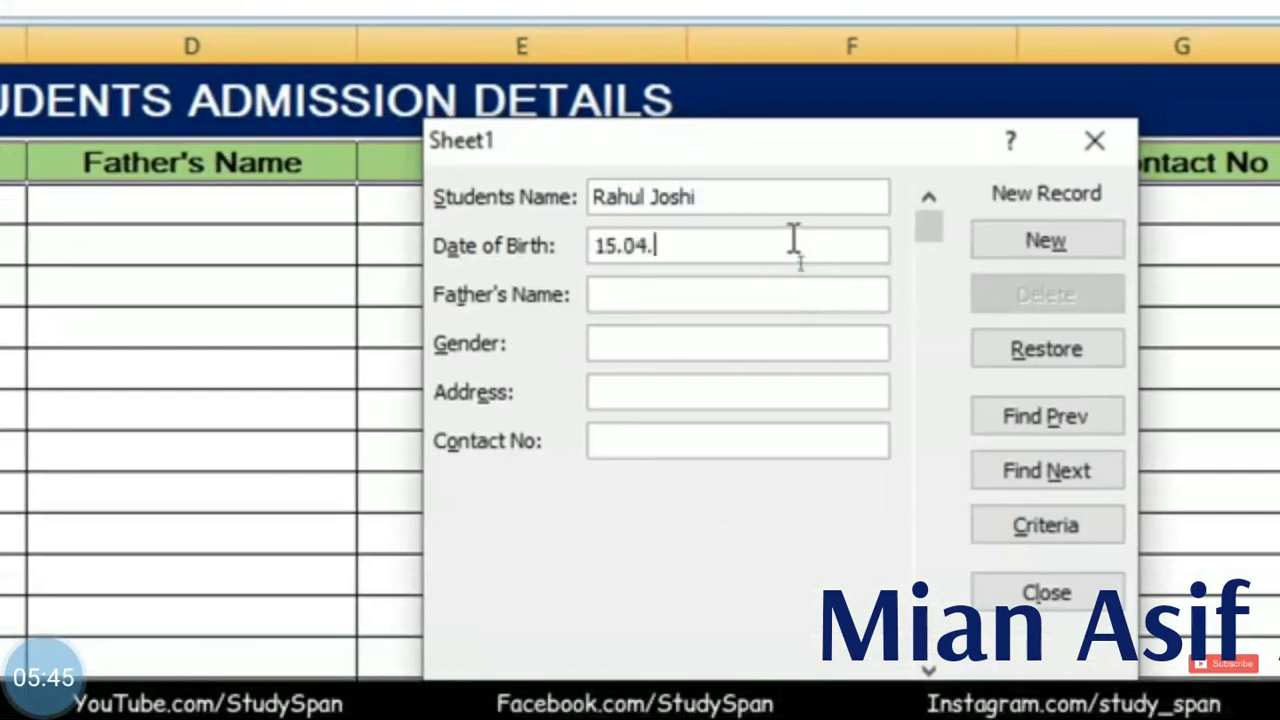
text(2000)
key(Tab)
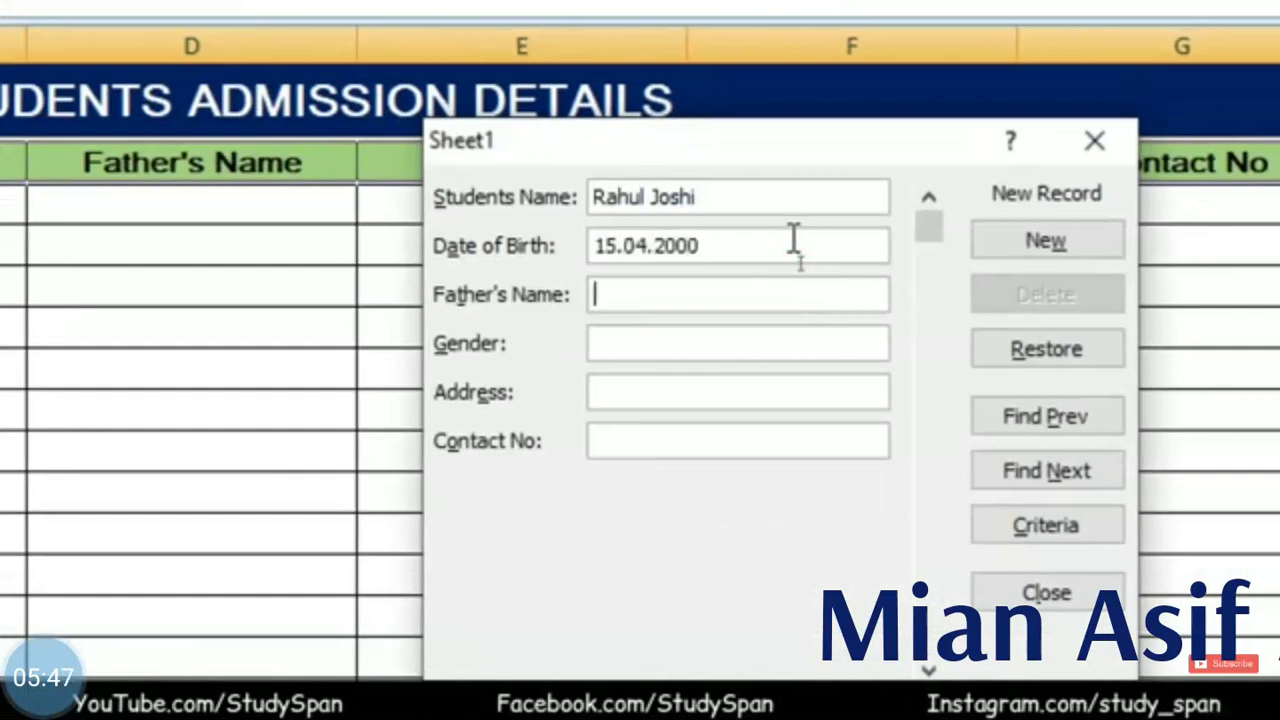
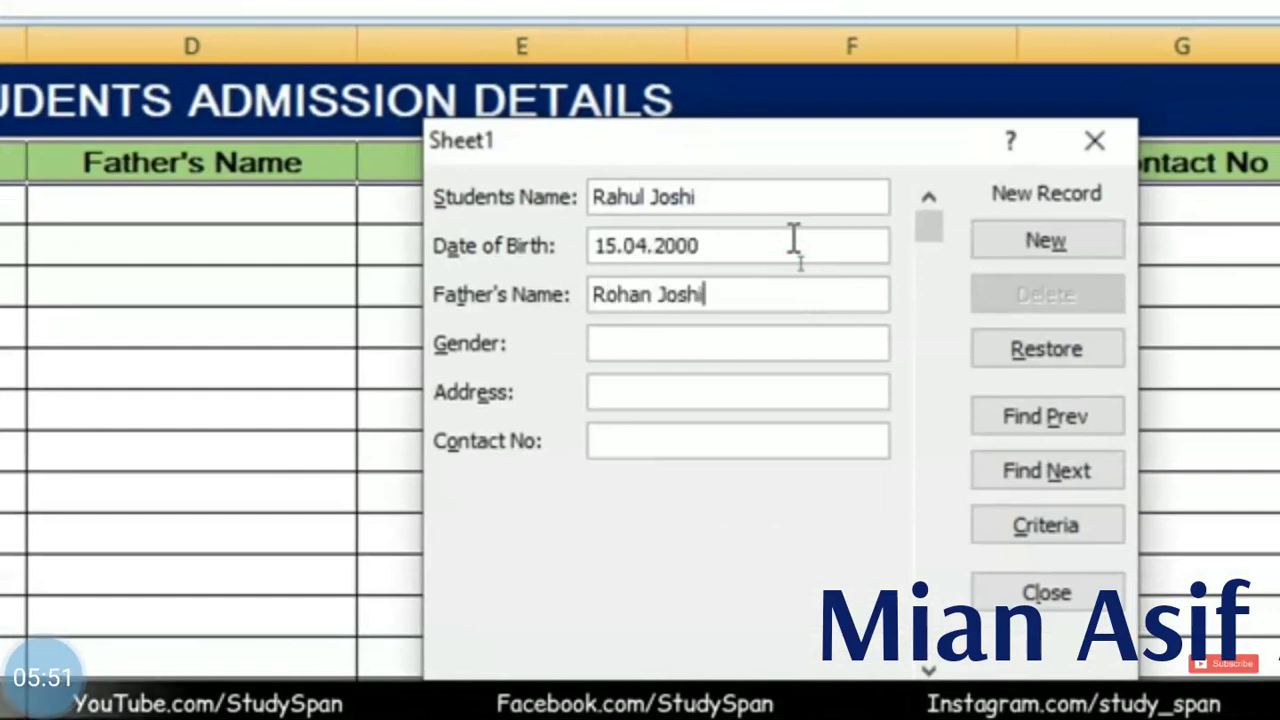
key(Tab)
text(Male)
key(Tab)
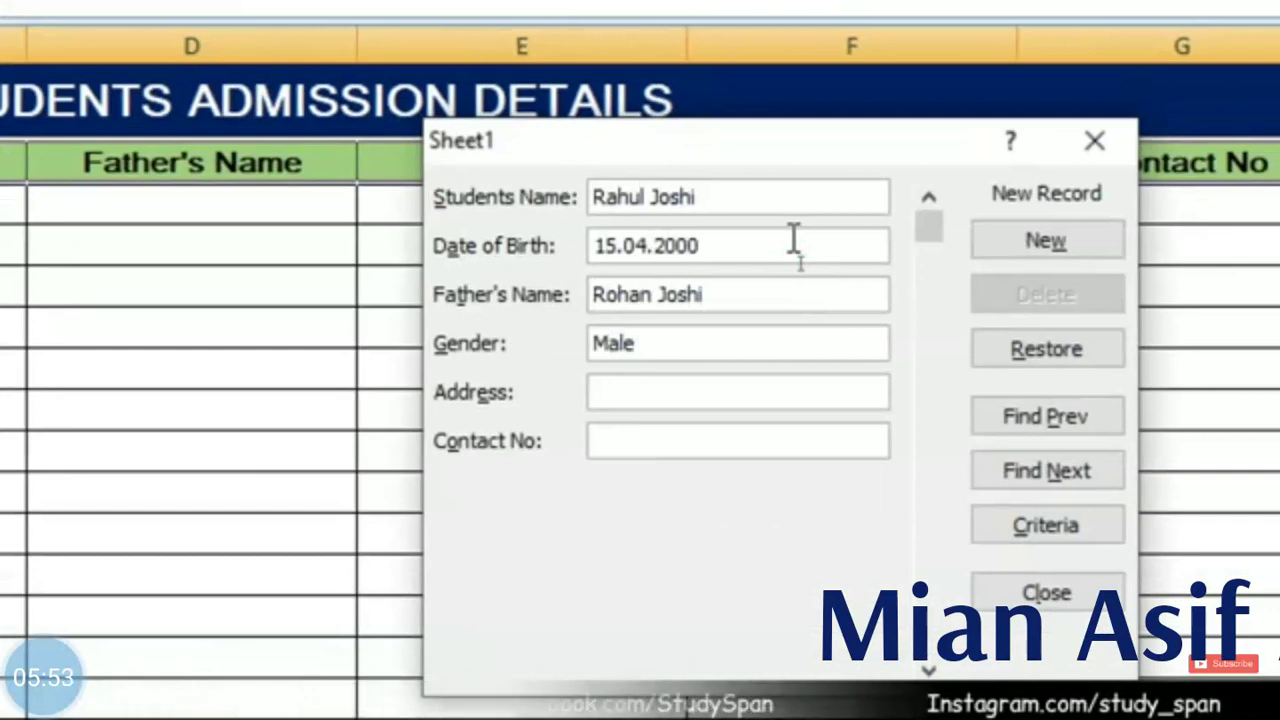
text(Kolkata Pritoria Street)
key(Tab)
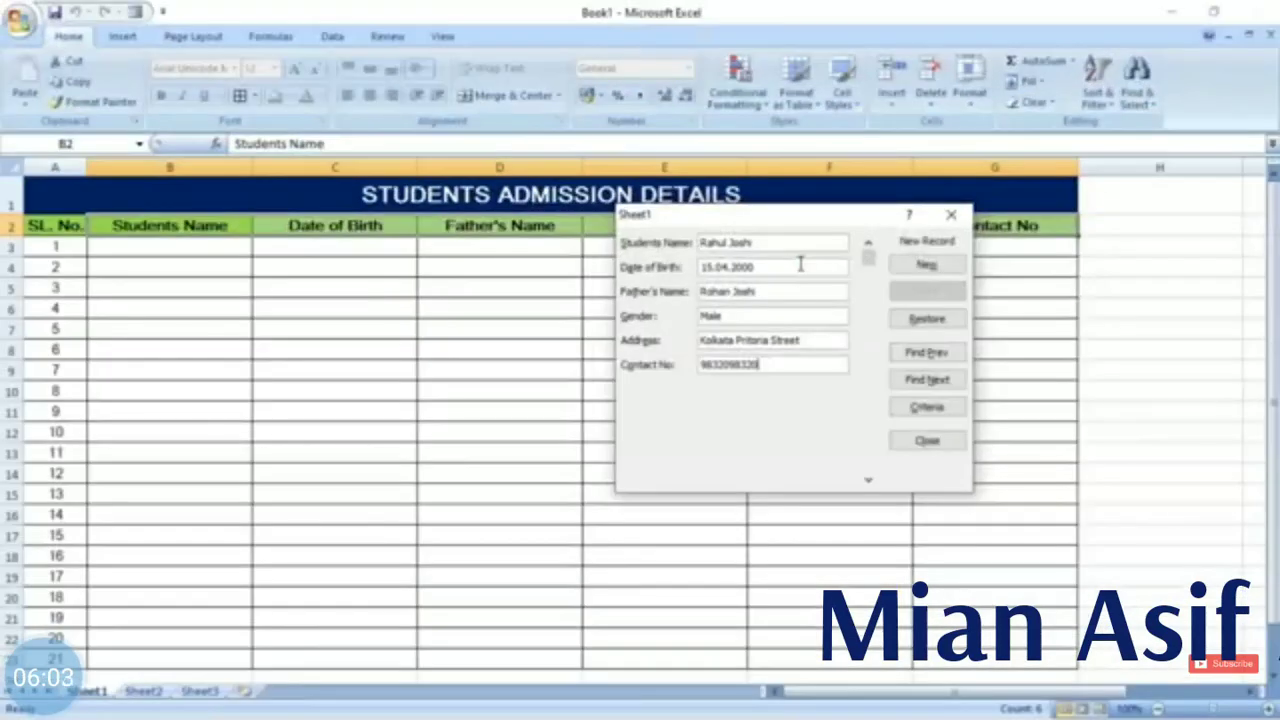
click(914, 268)
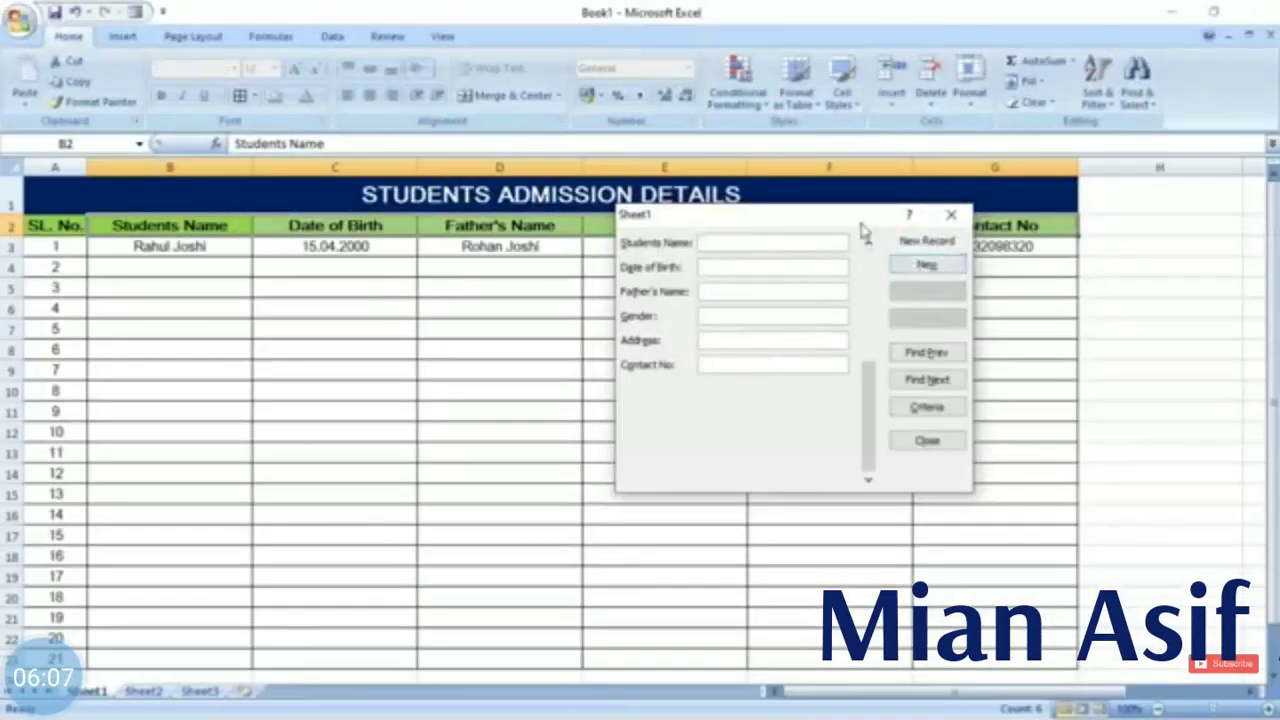
Add the second student's record (name, birth date, father's name, Female, address, contact number).
drag(857, 228, 862, 313)
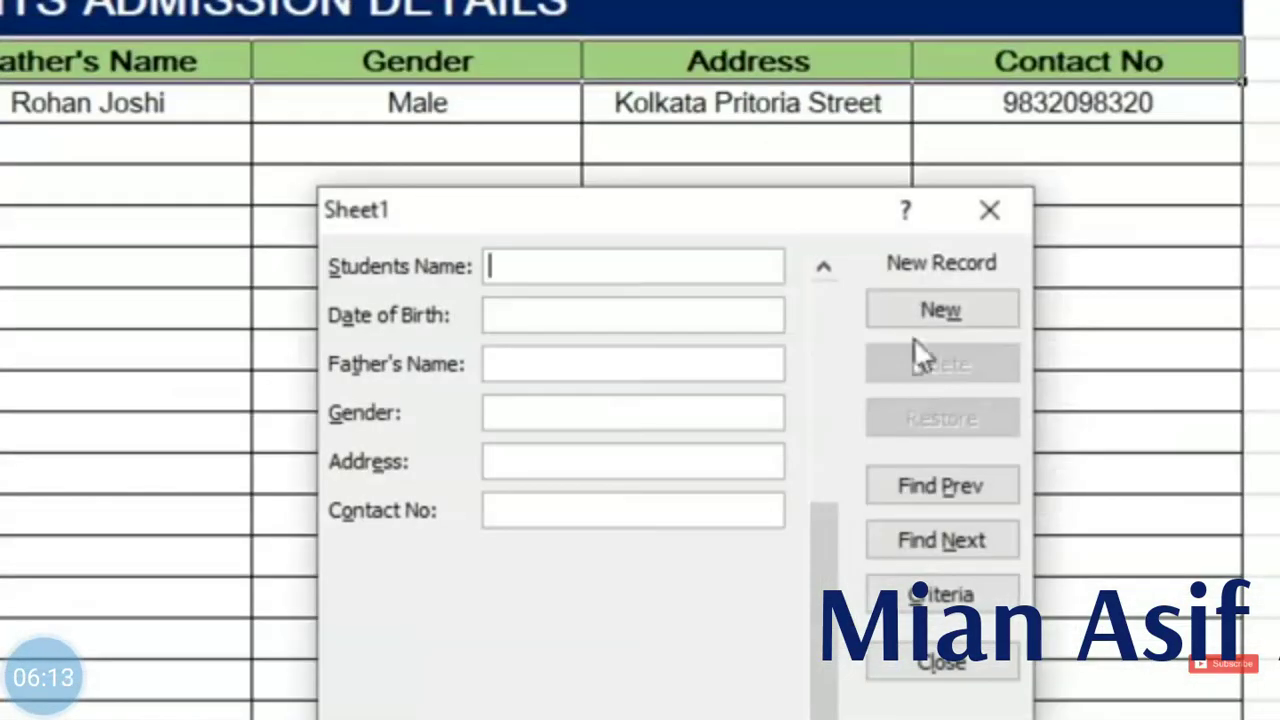
drag(737, 213, 765, 138)
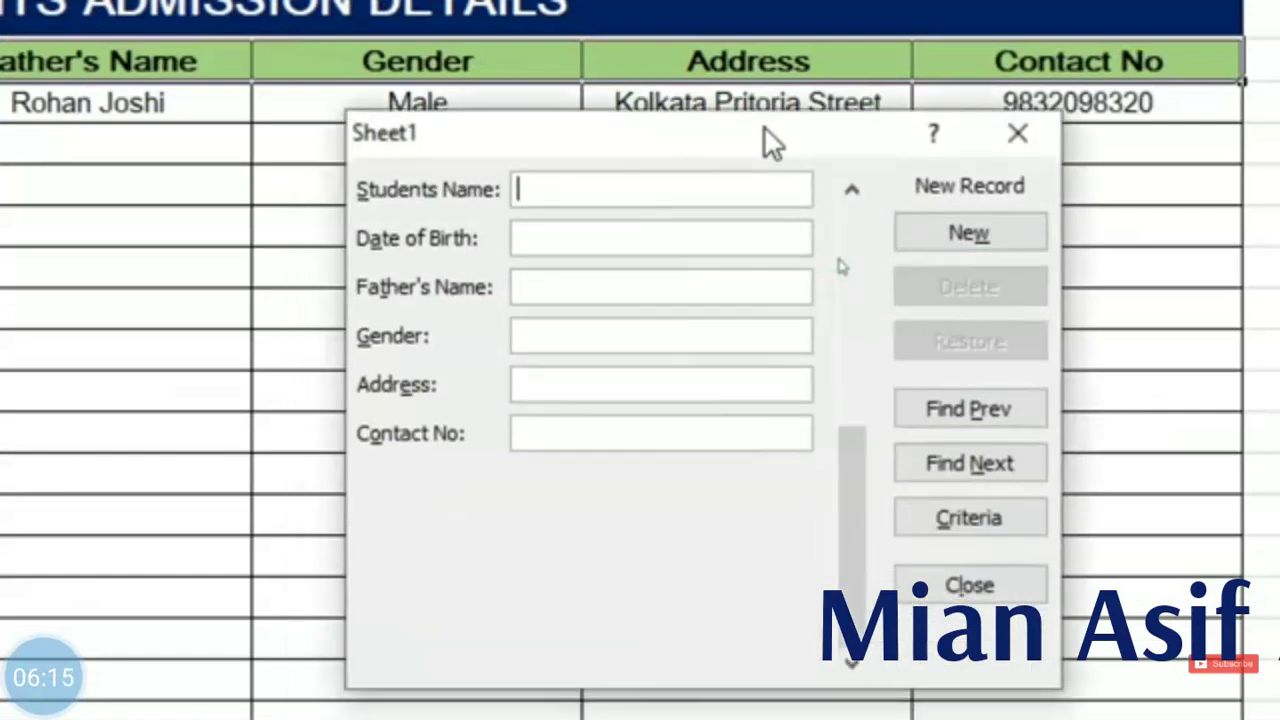
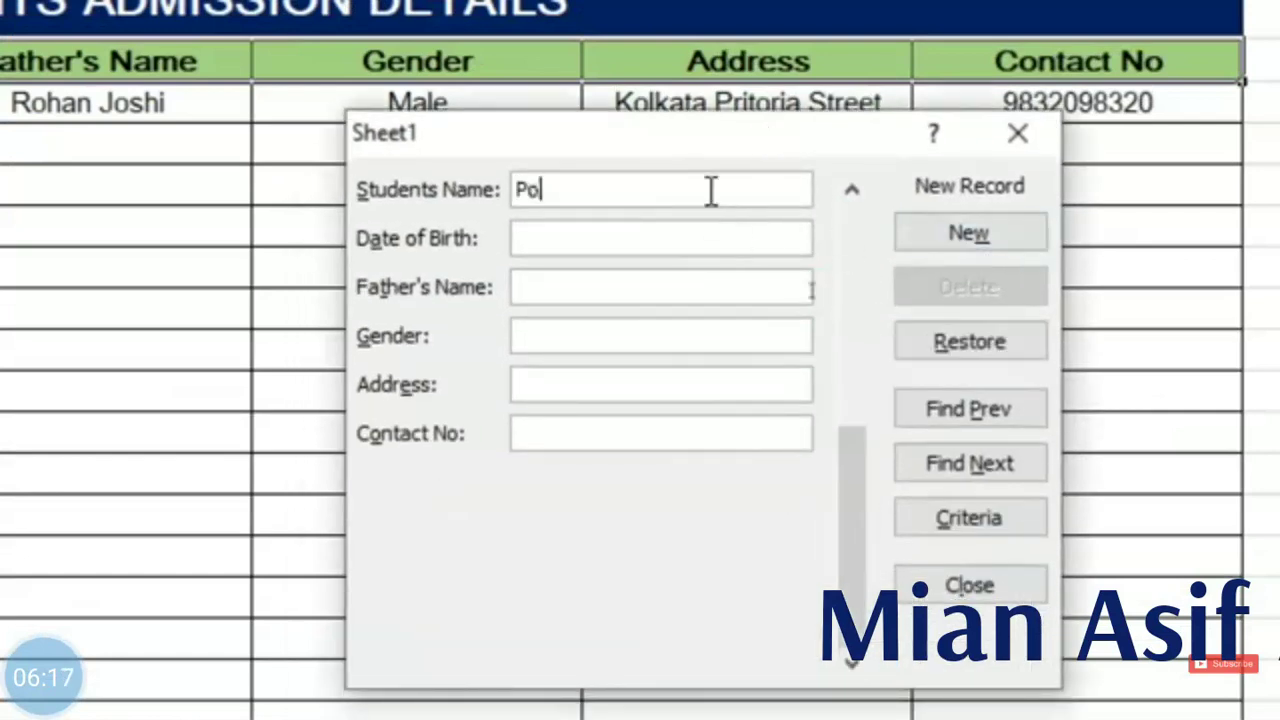
key(Tab)
text(14)
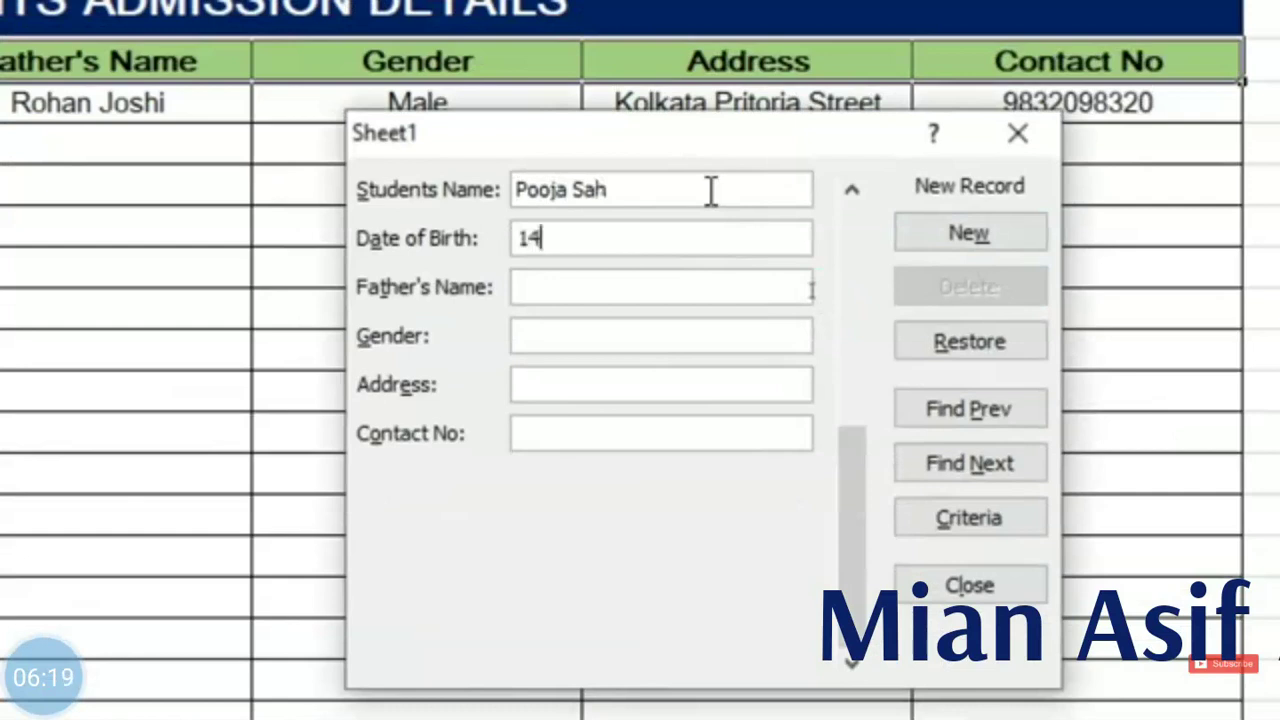
text(.03.2001)
key(Tab)
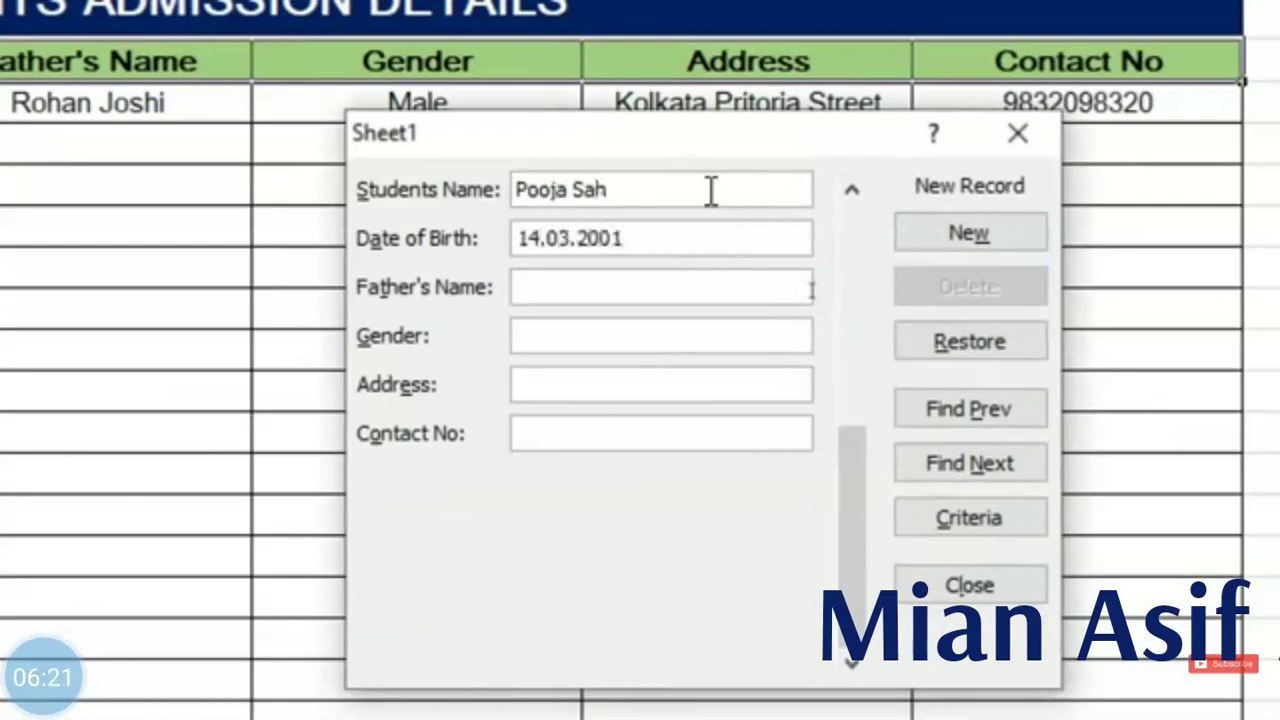
key(Tab)
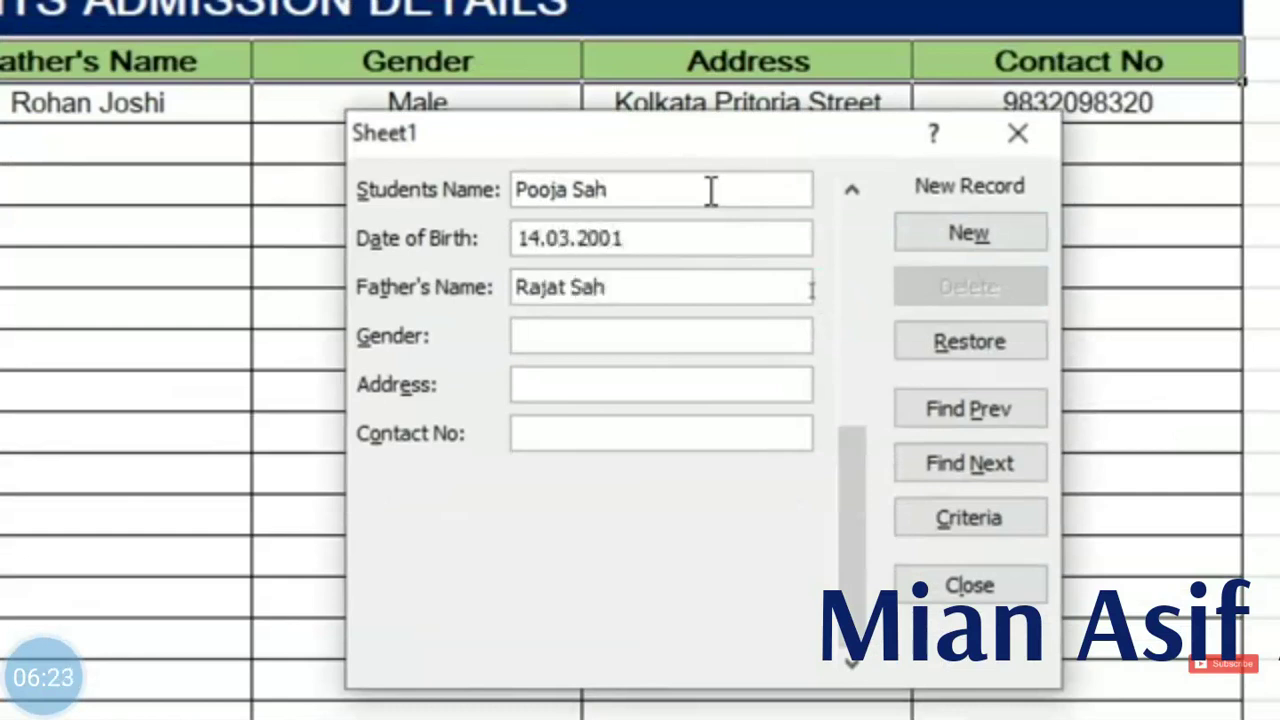
text(Female)
key(Tab)
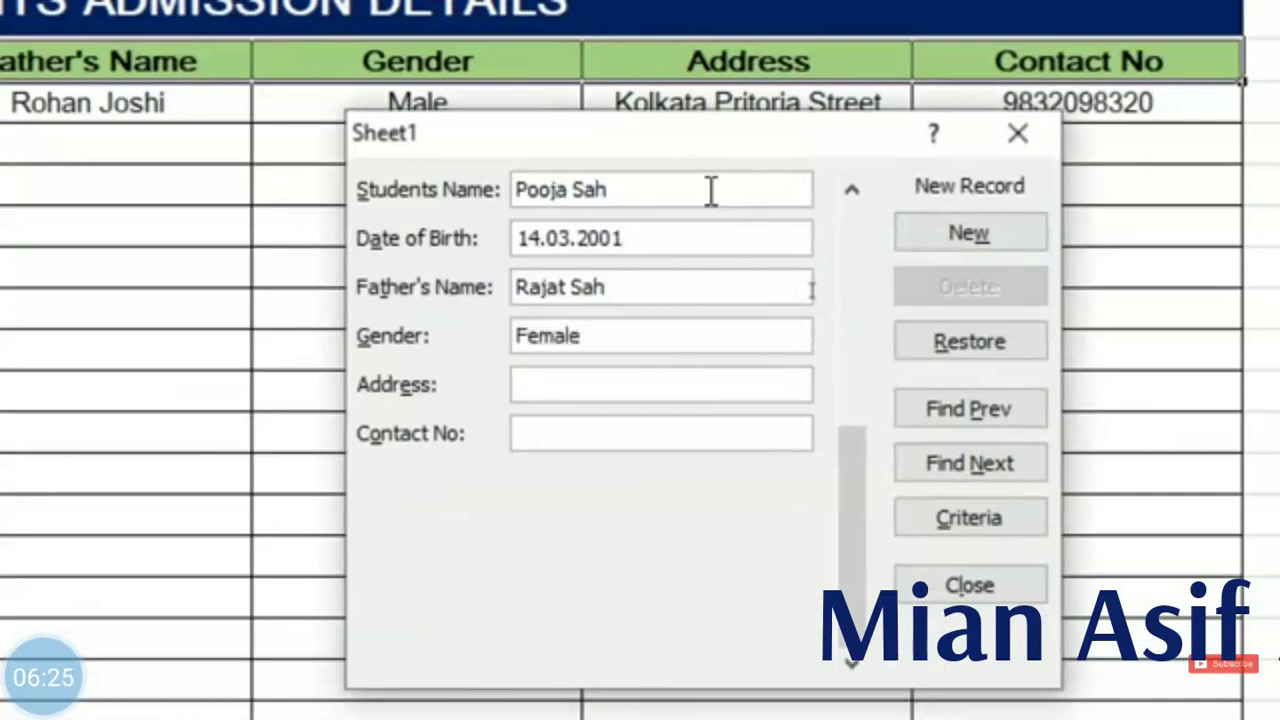
text(Jhargram 2 No Street)
key(Tab)
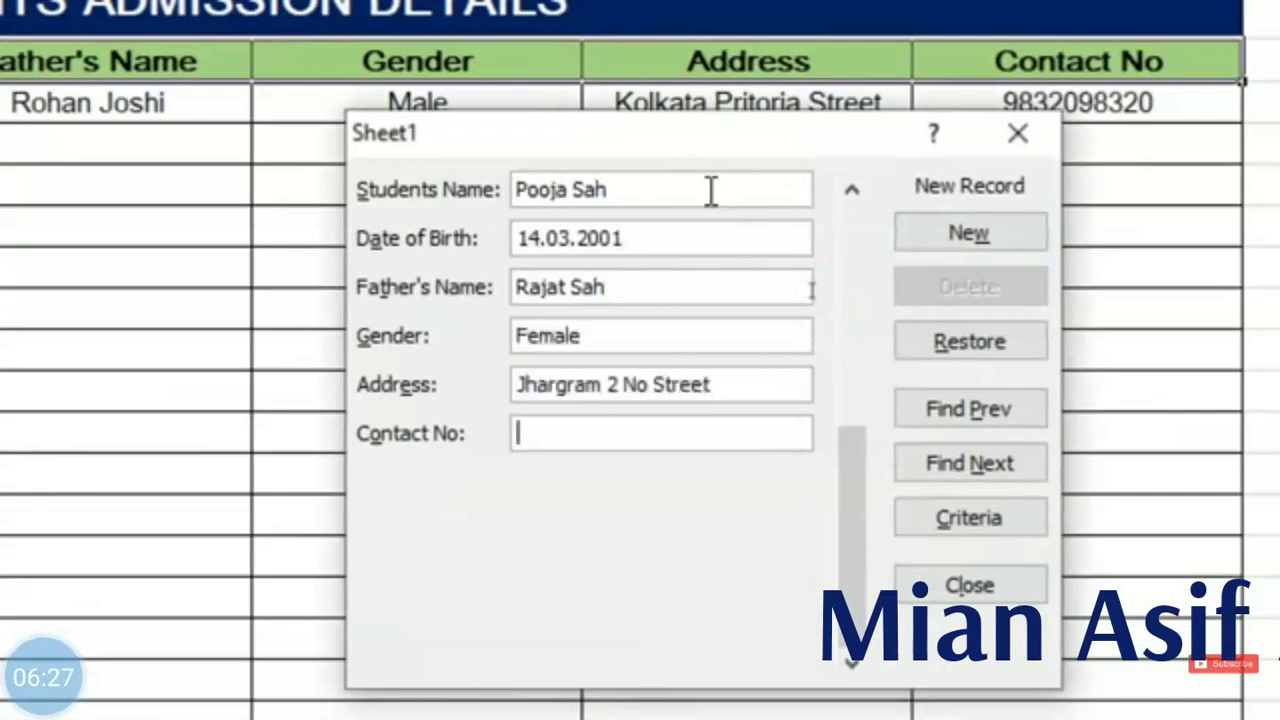
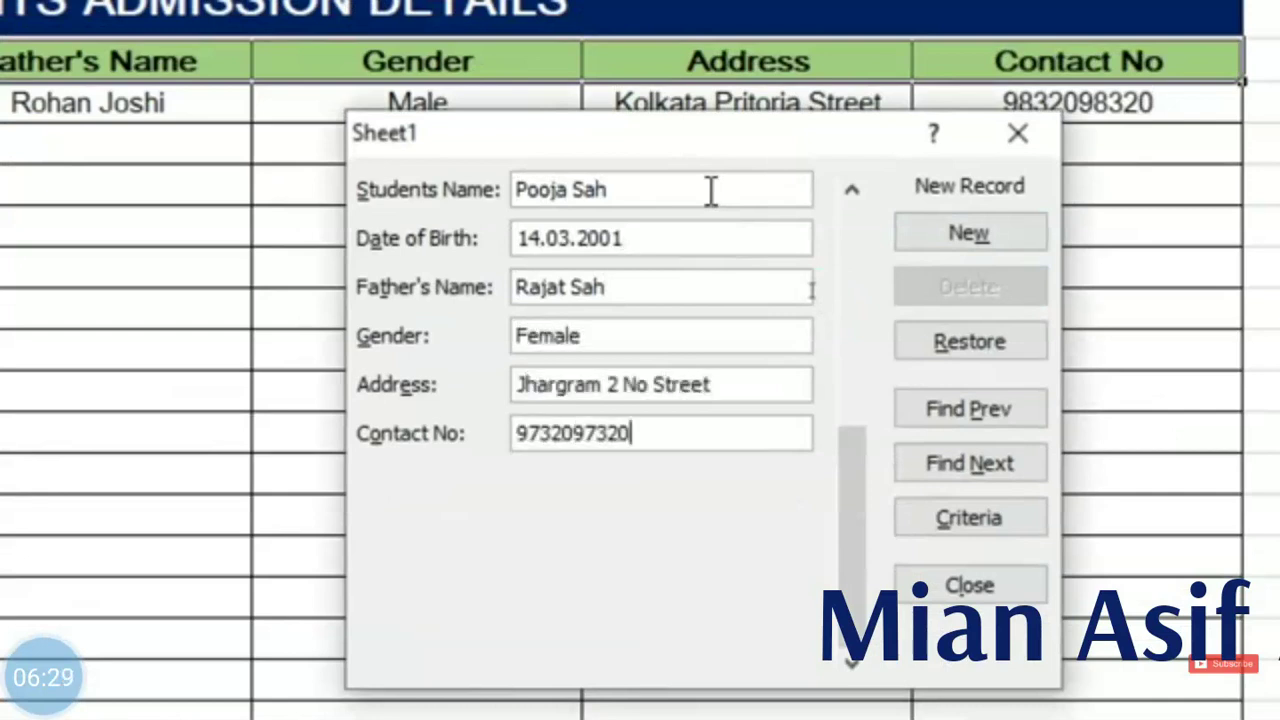
click(922, 238)
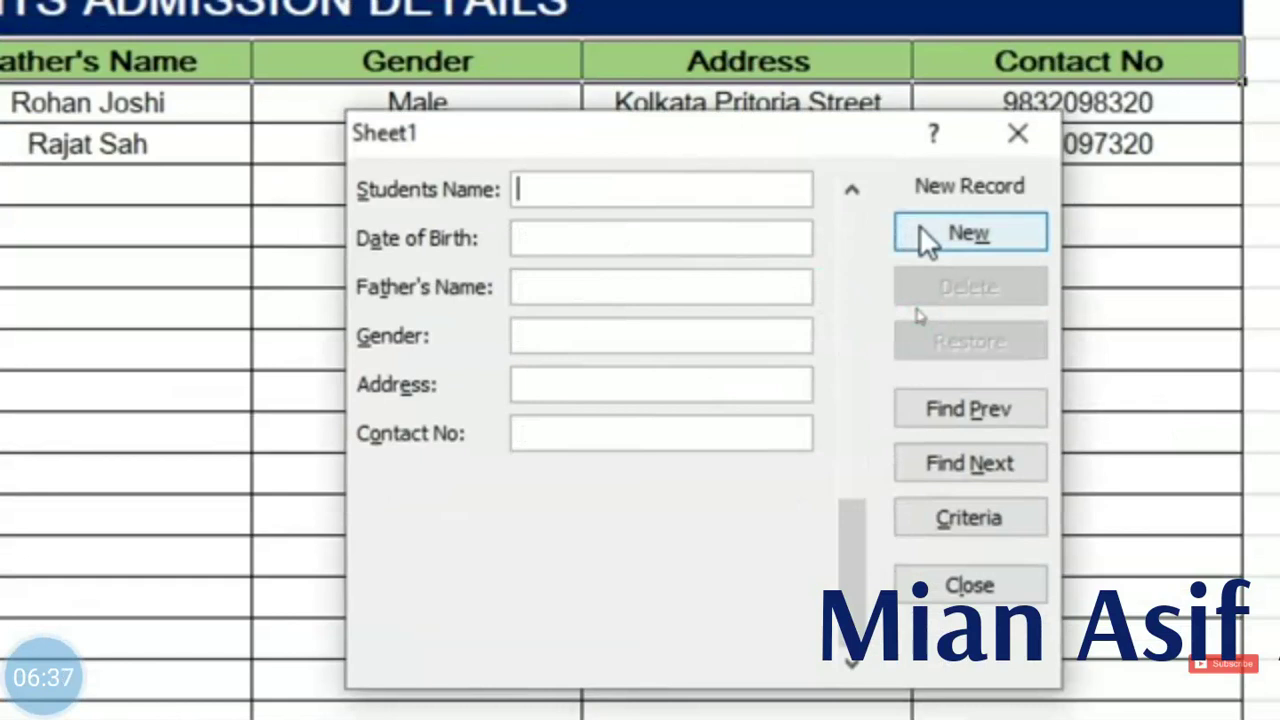
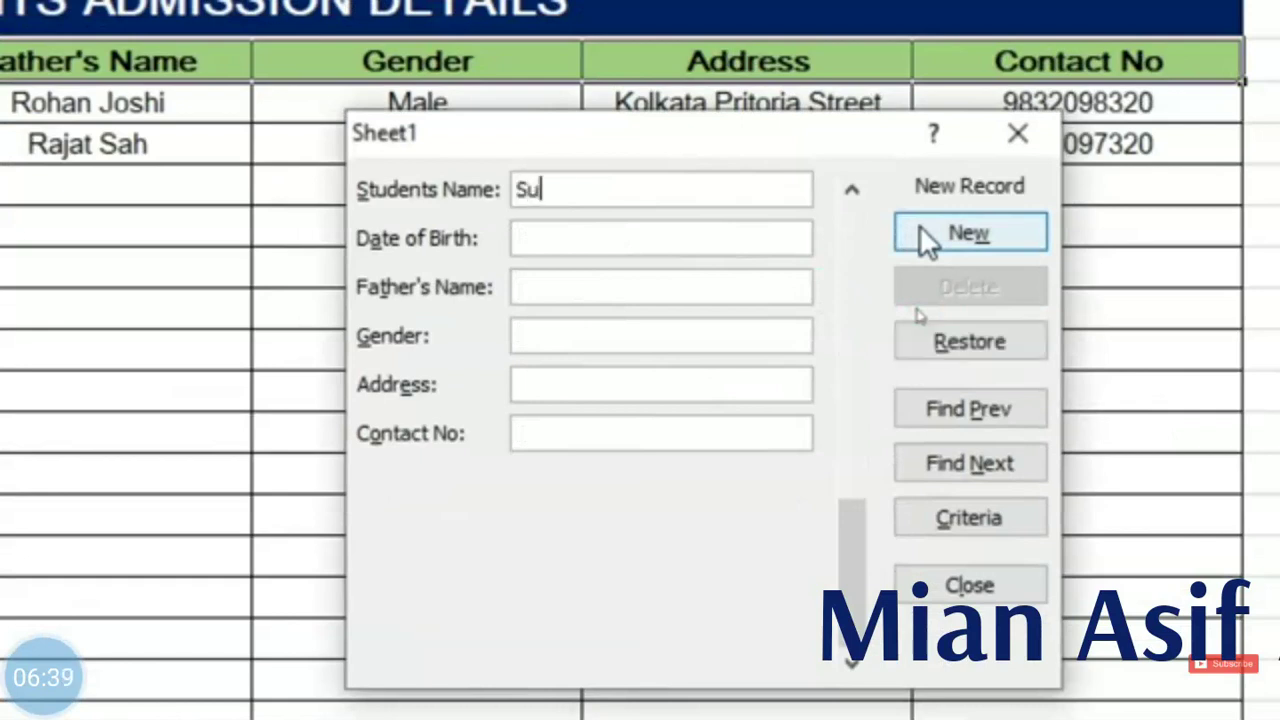
Add the third student's record (name, birth date, father's name, Male, address, contact number).
key(Tab)
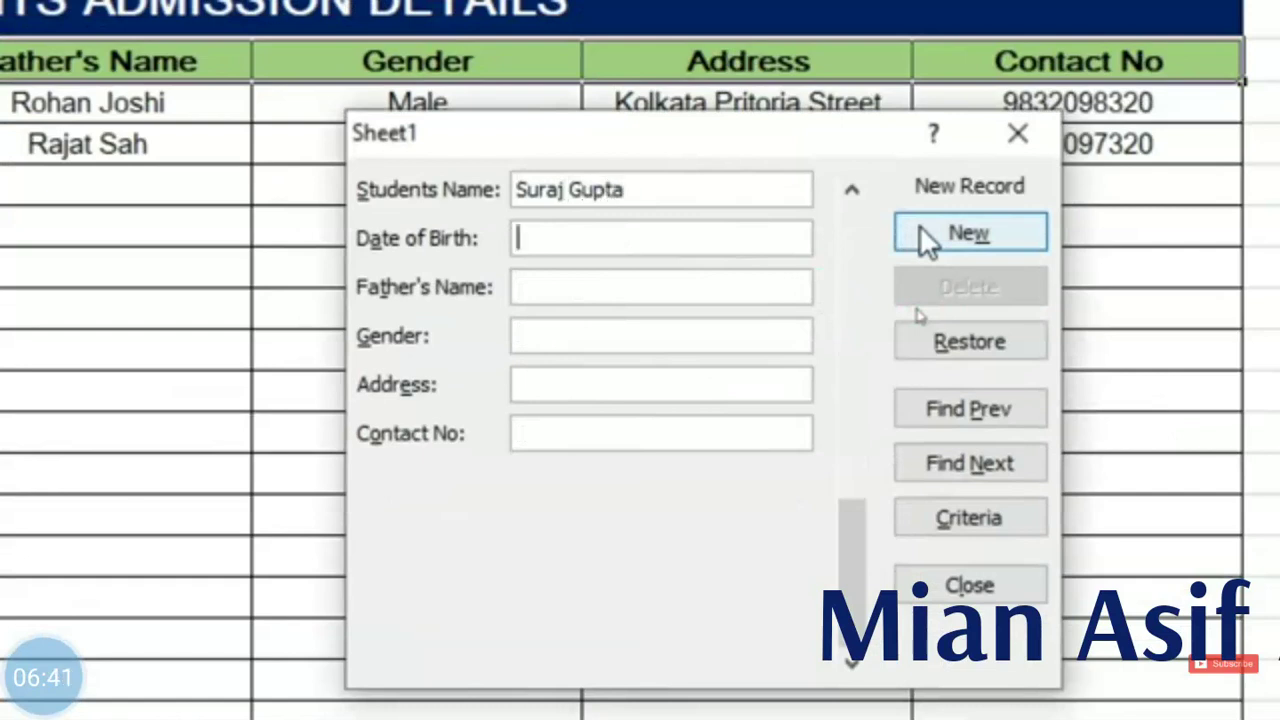
text(02.02.1999)
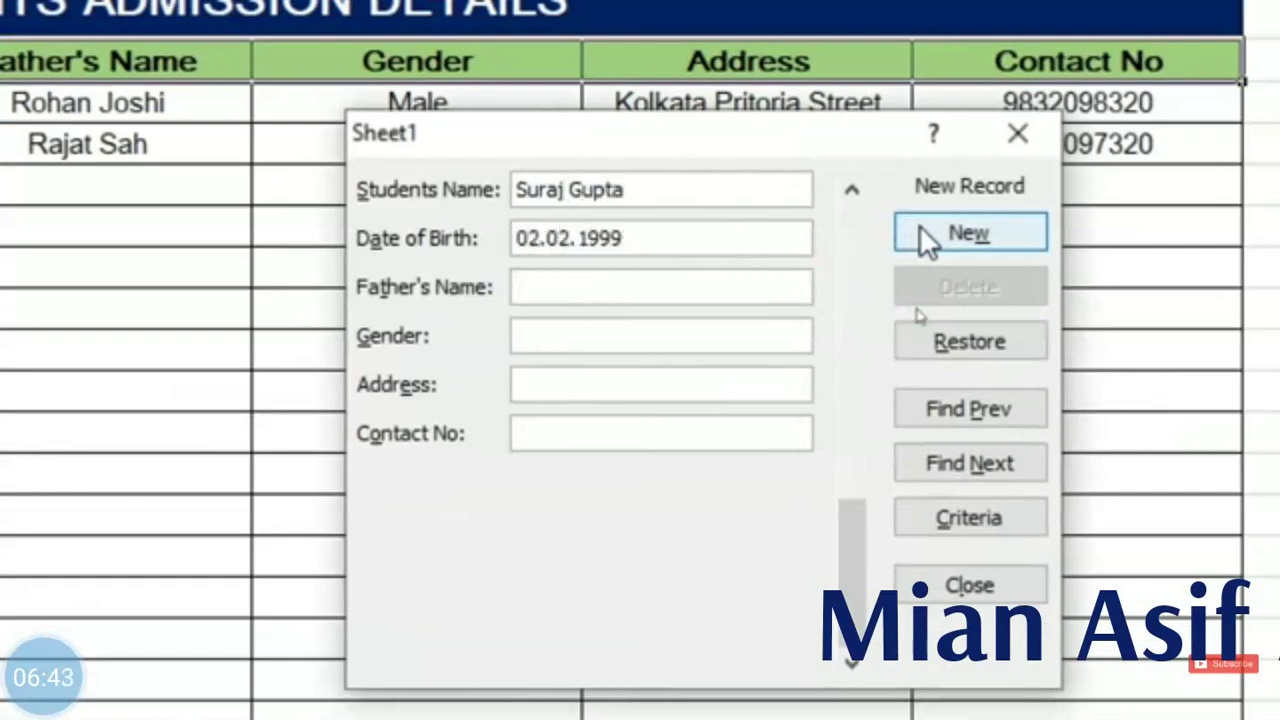
key(Tab)
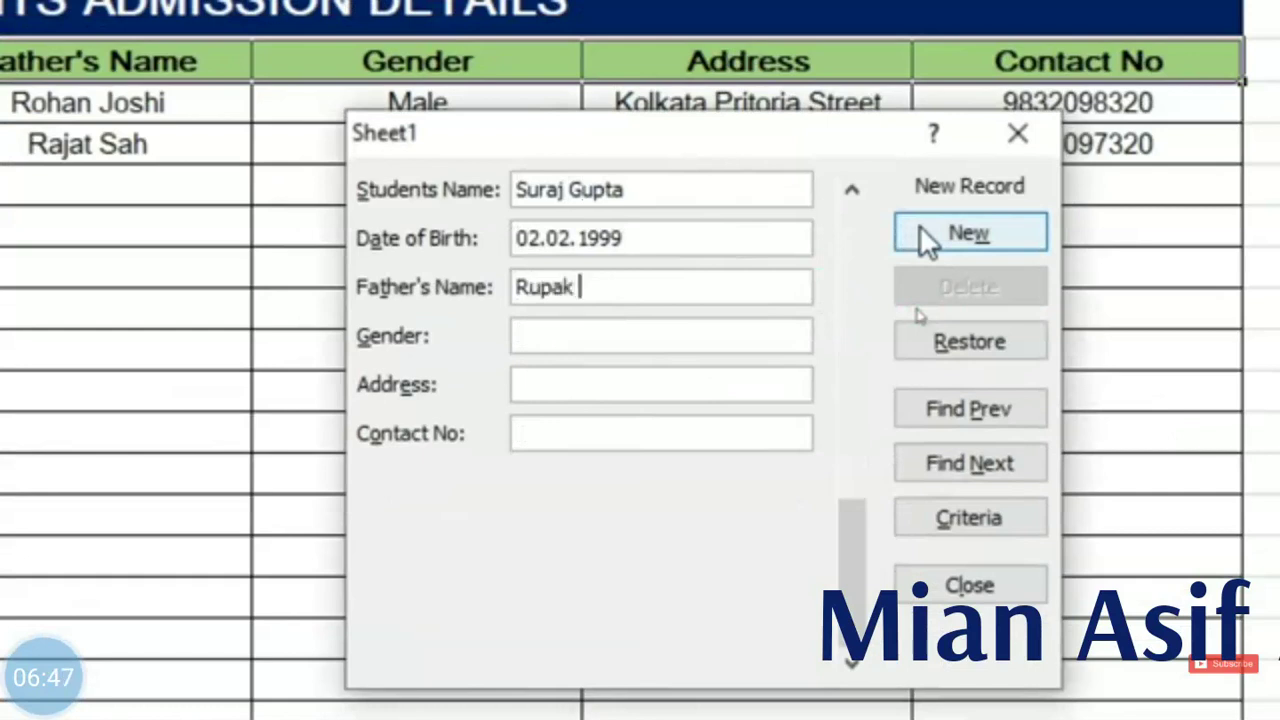
key(Tab)
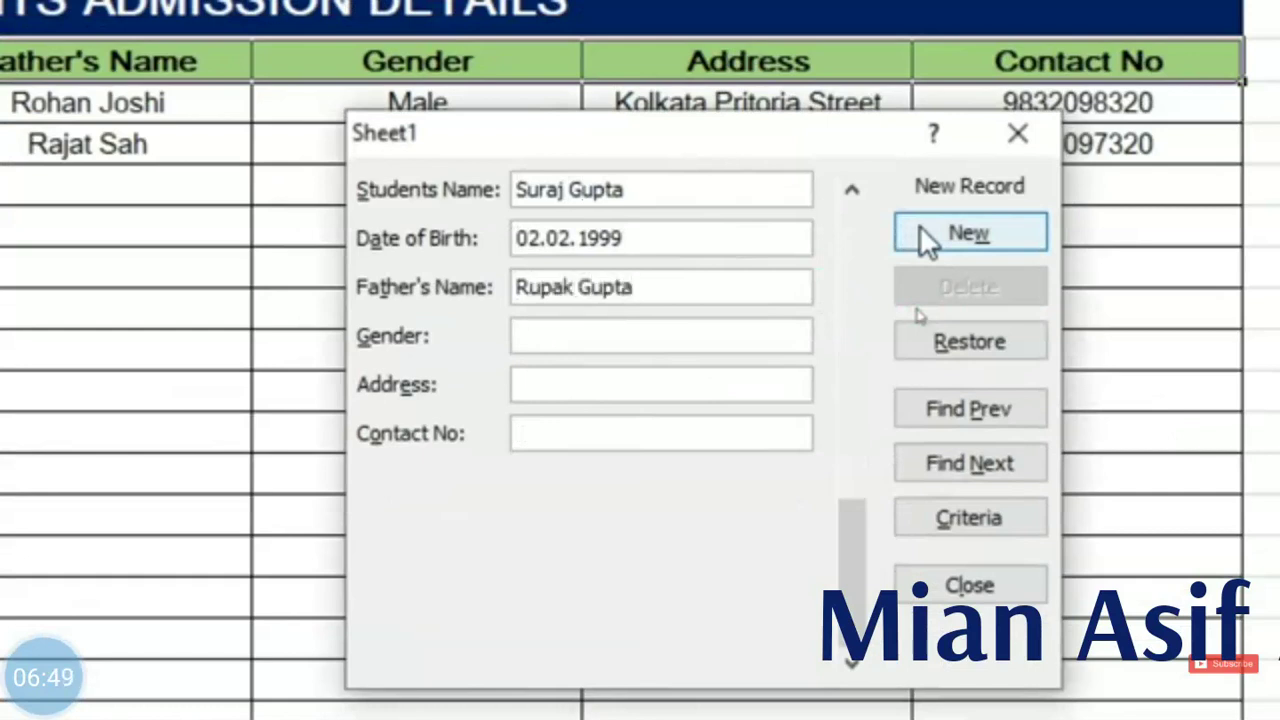
text(Male)
key(Tab)
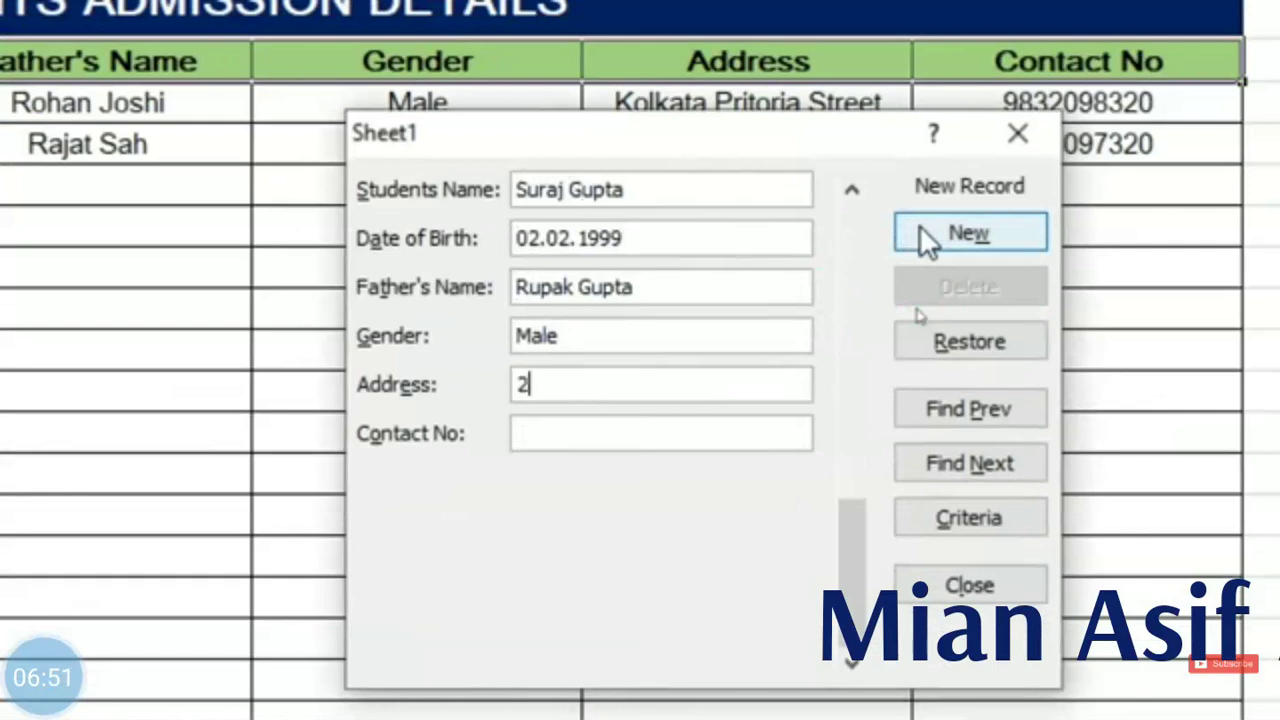
text(No Street Golakpara)
key(Tab)
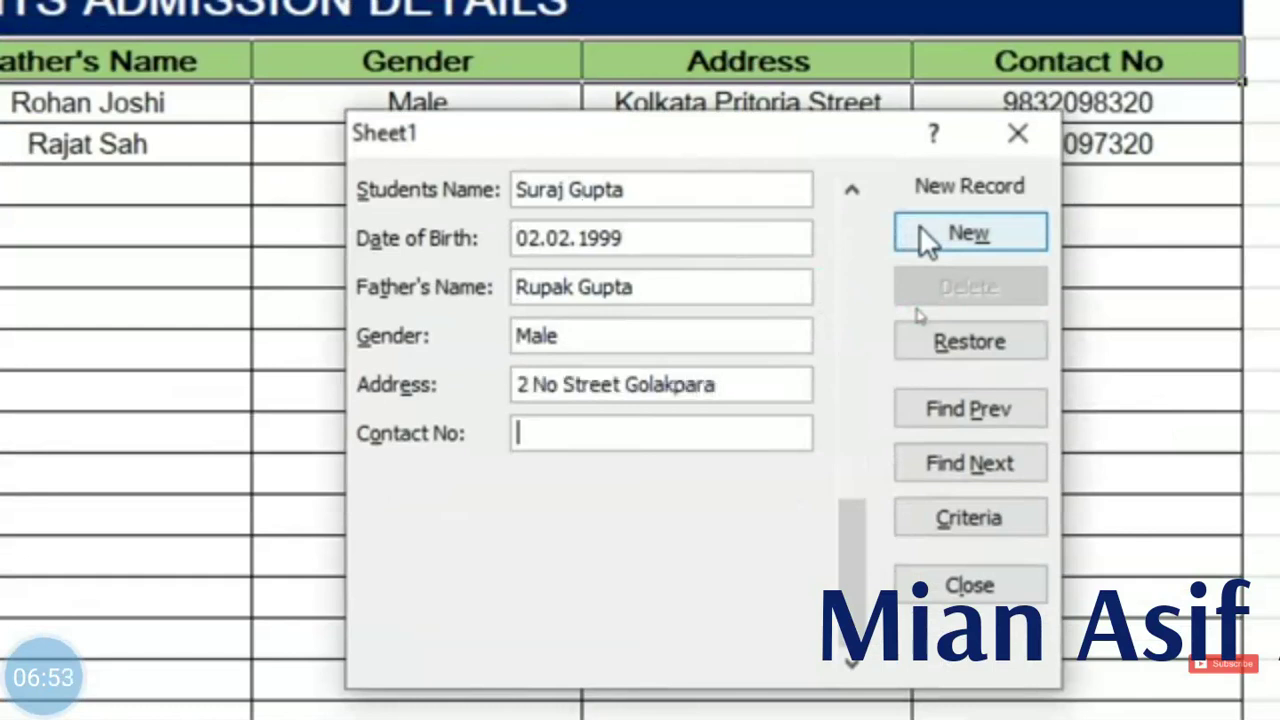
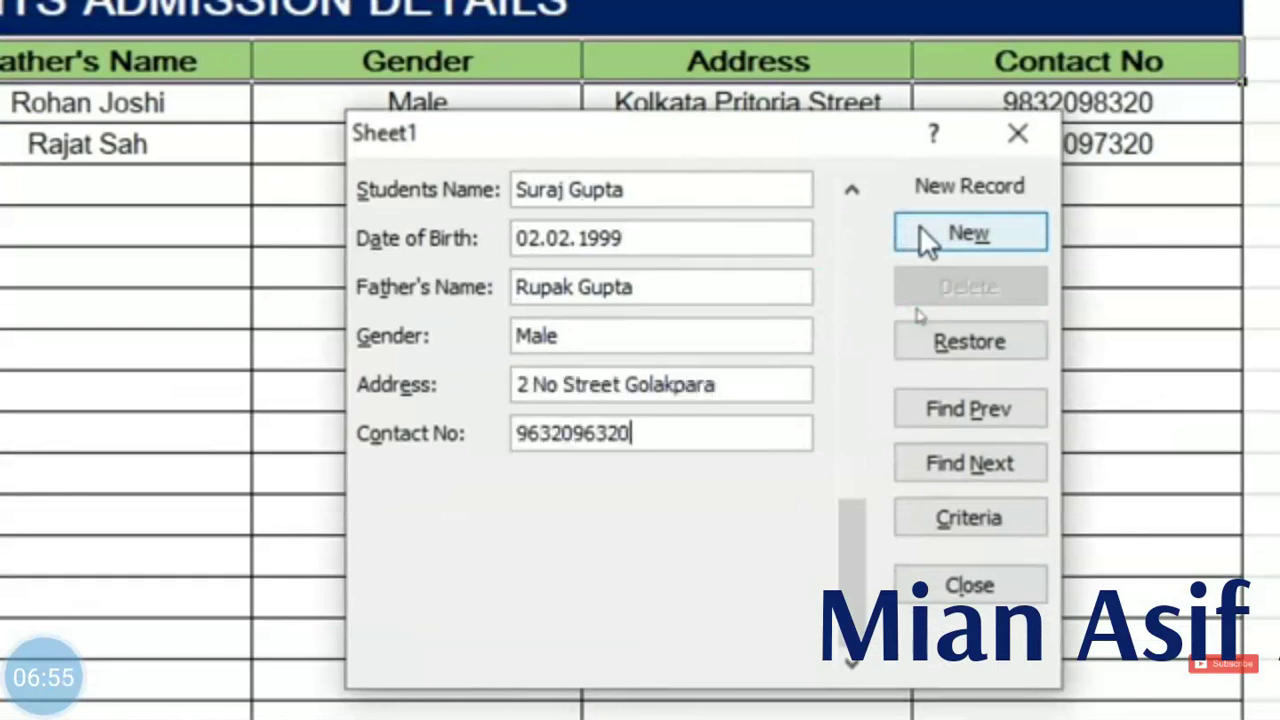
click(920, 228)
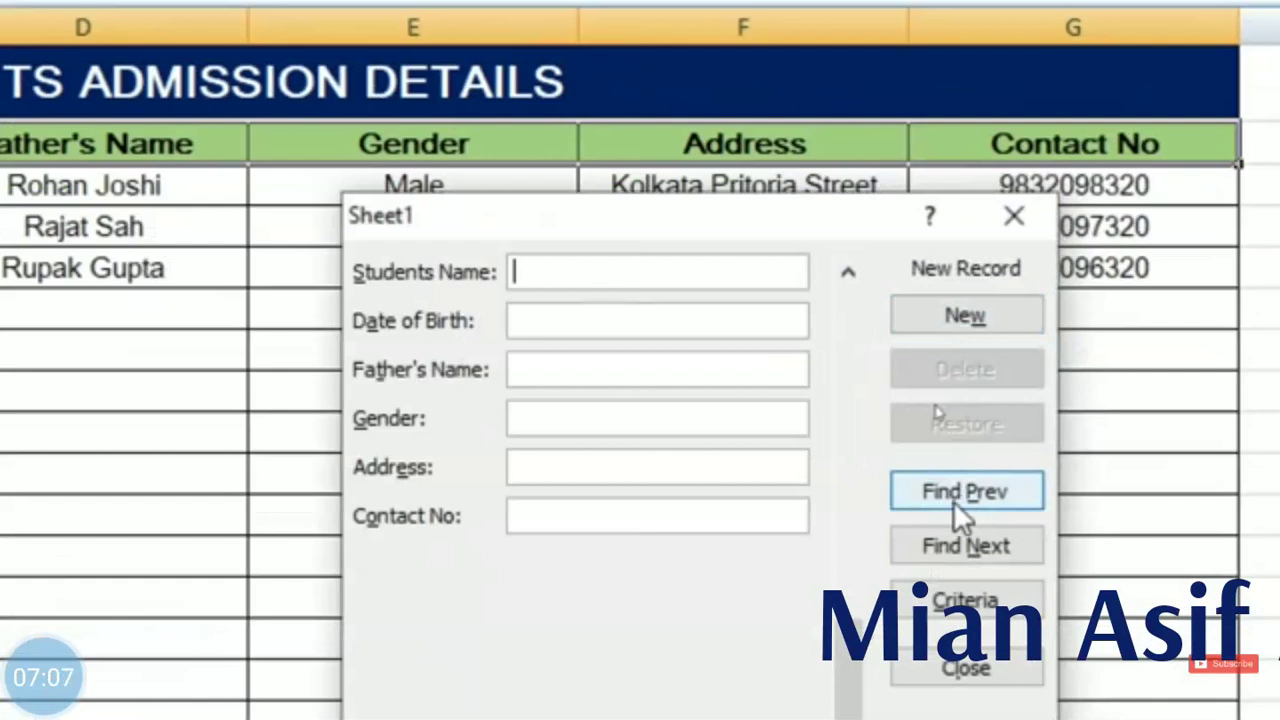
Go back to record 2 of 3 in the form and delete it, confirming the deletion.
click(955, 501)
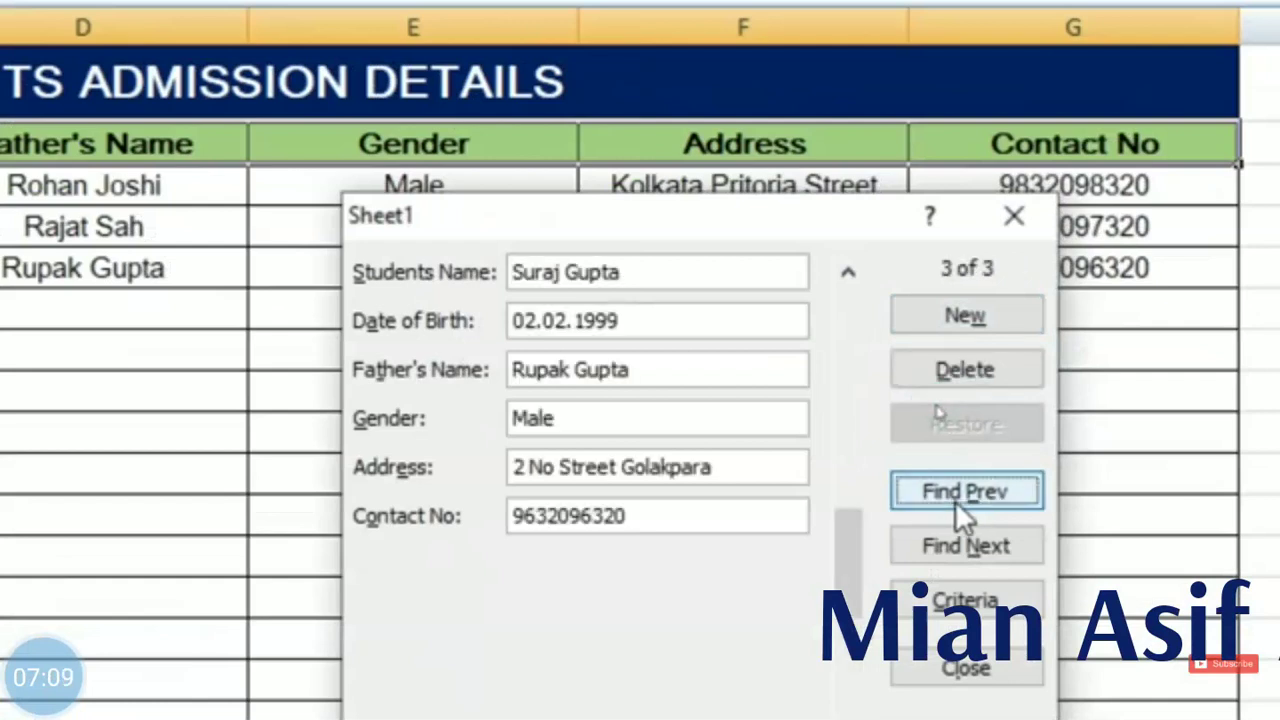
click(955, 501)
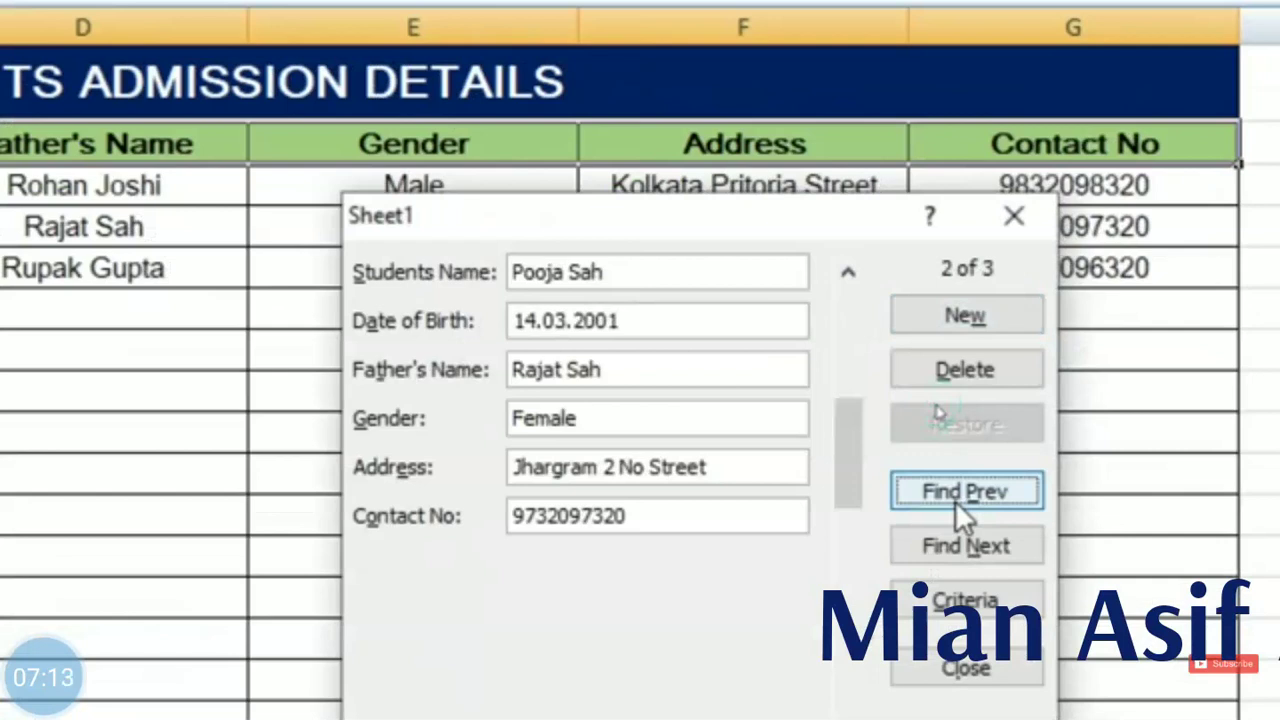
click(979, 371)
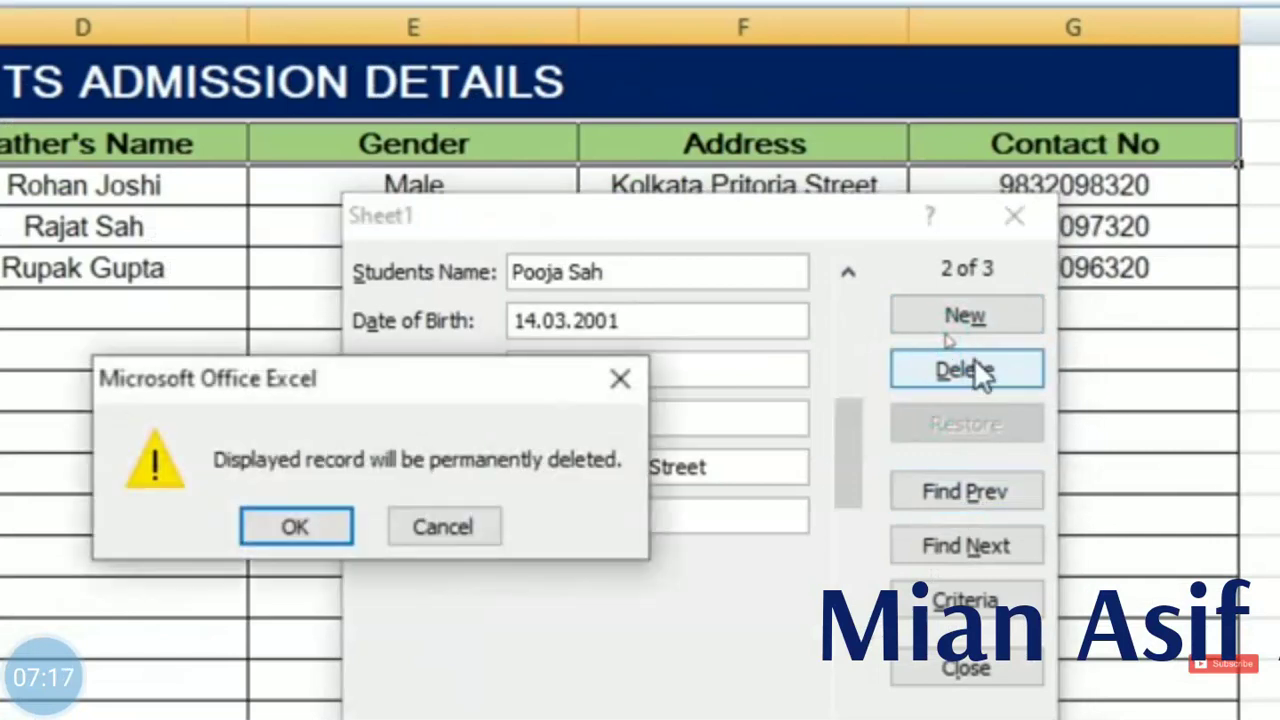
click(266, 529)
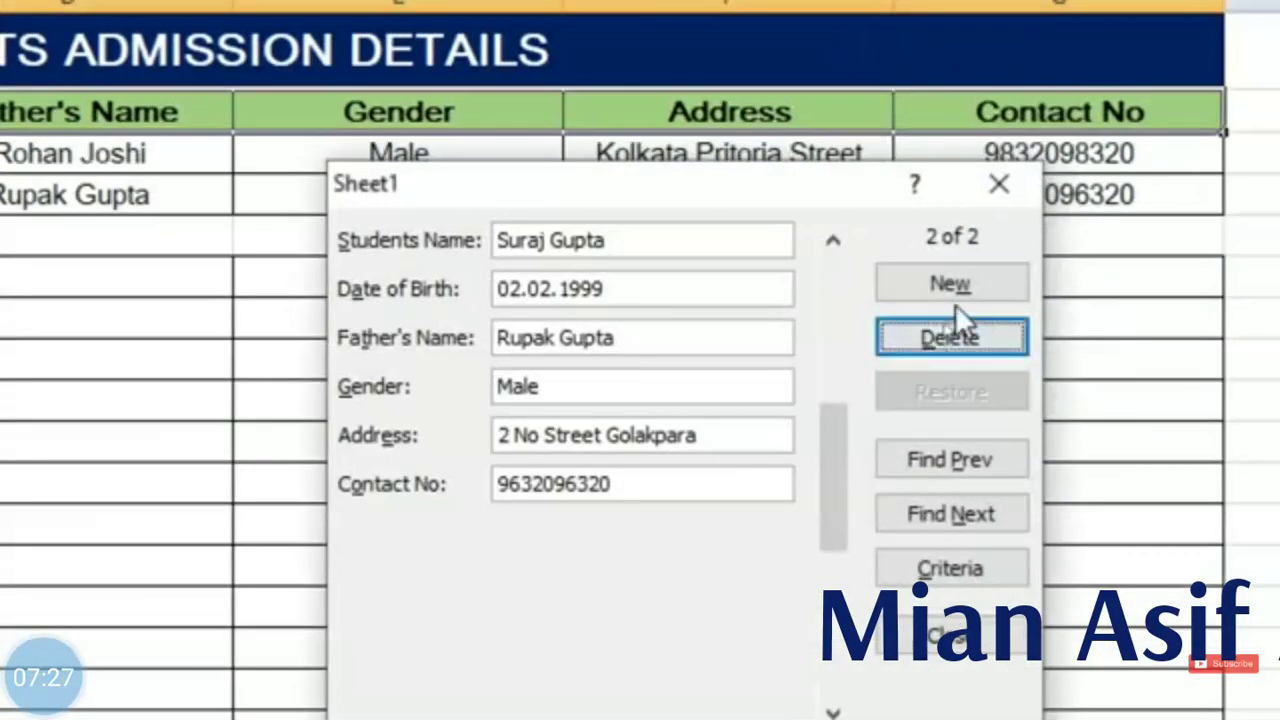
Add a new female student's record with name, birth date, father's name, gender, address and contact number.
click(942, 312)
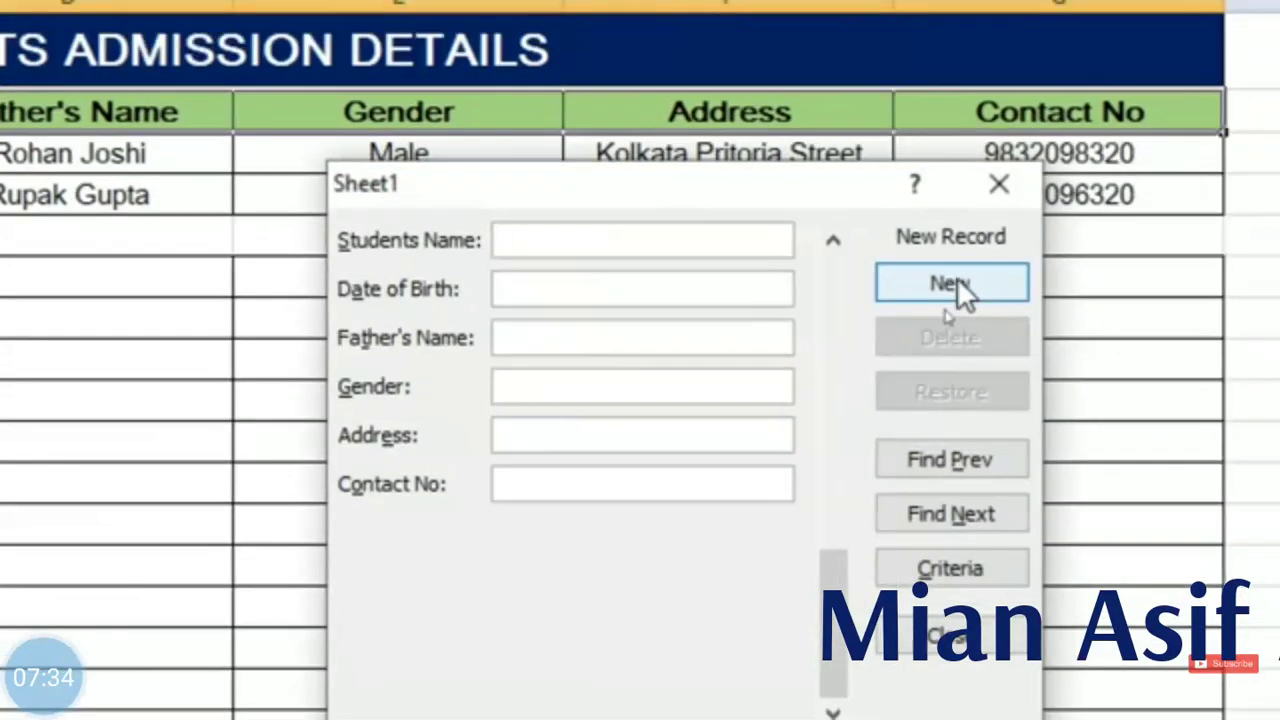
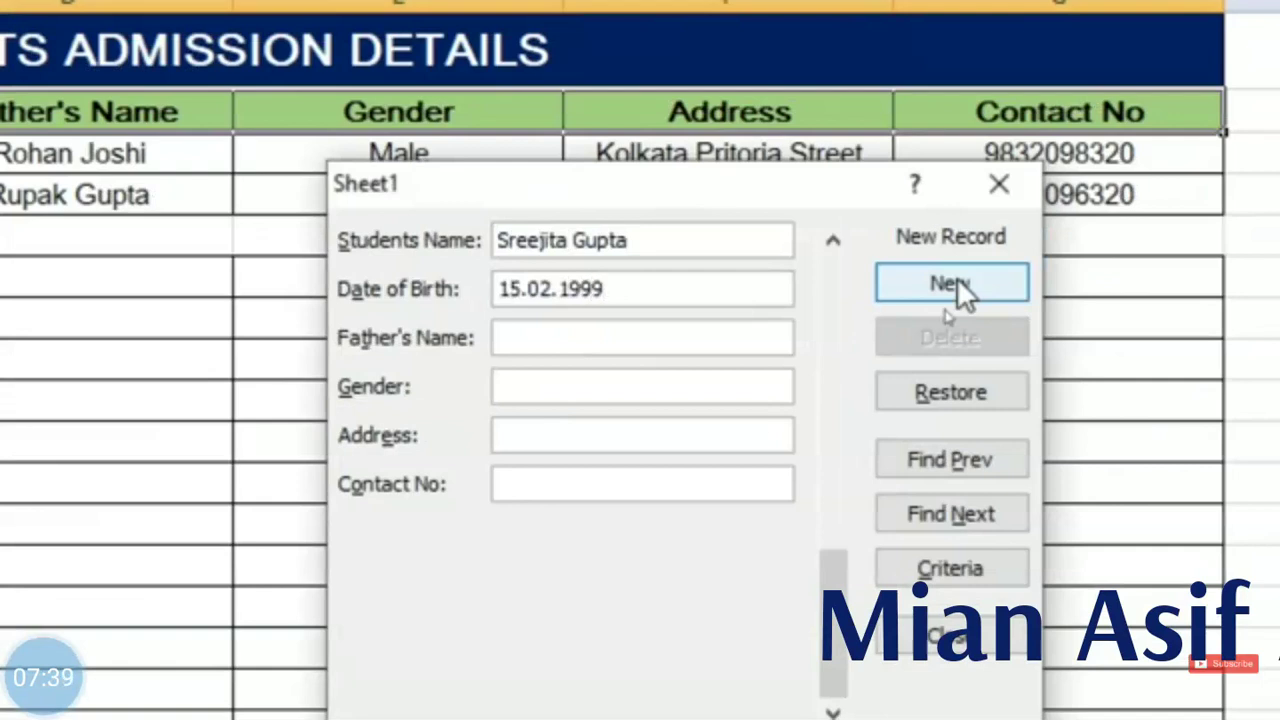
key(Tab)
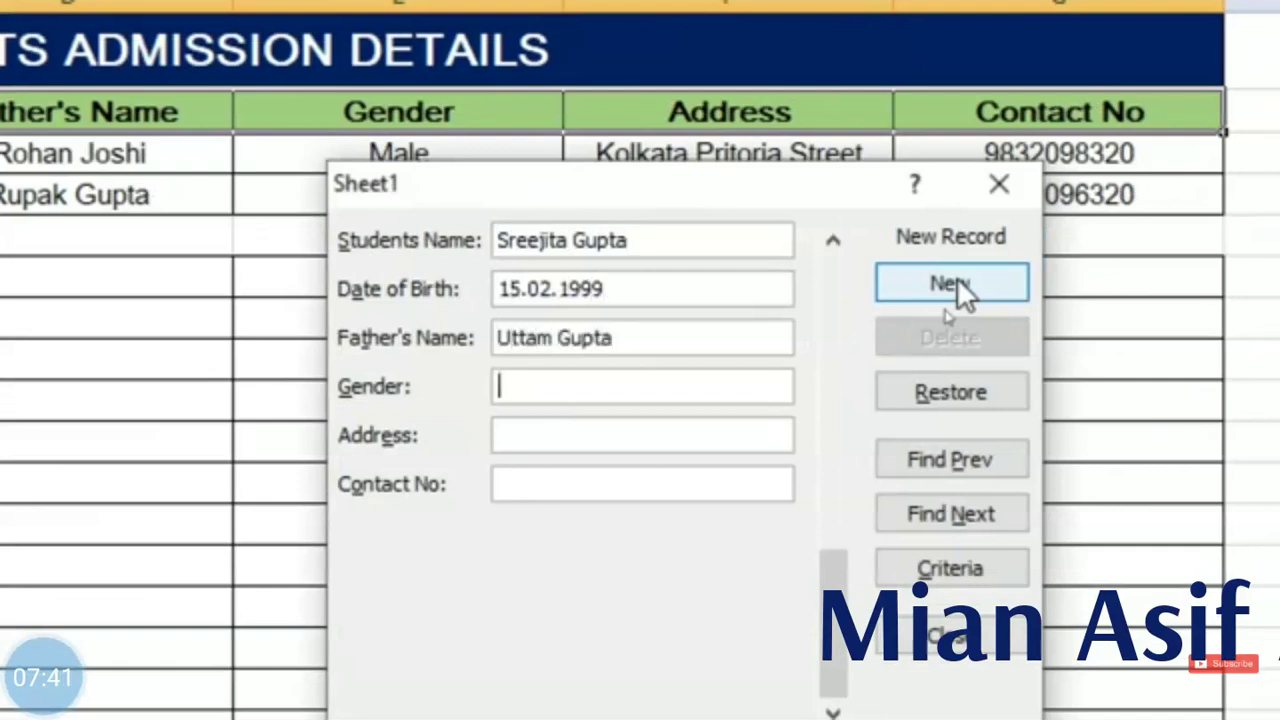
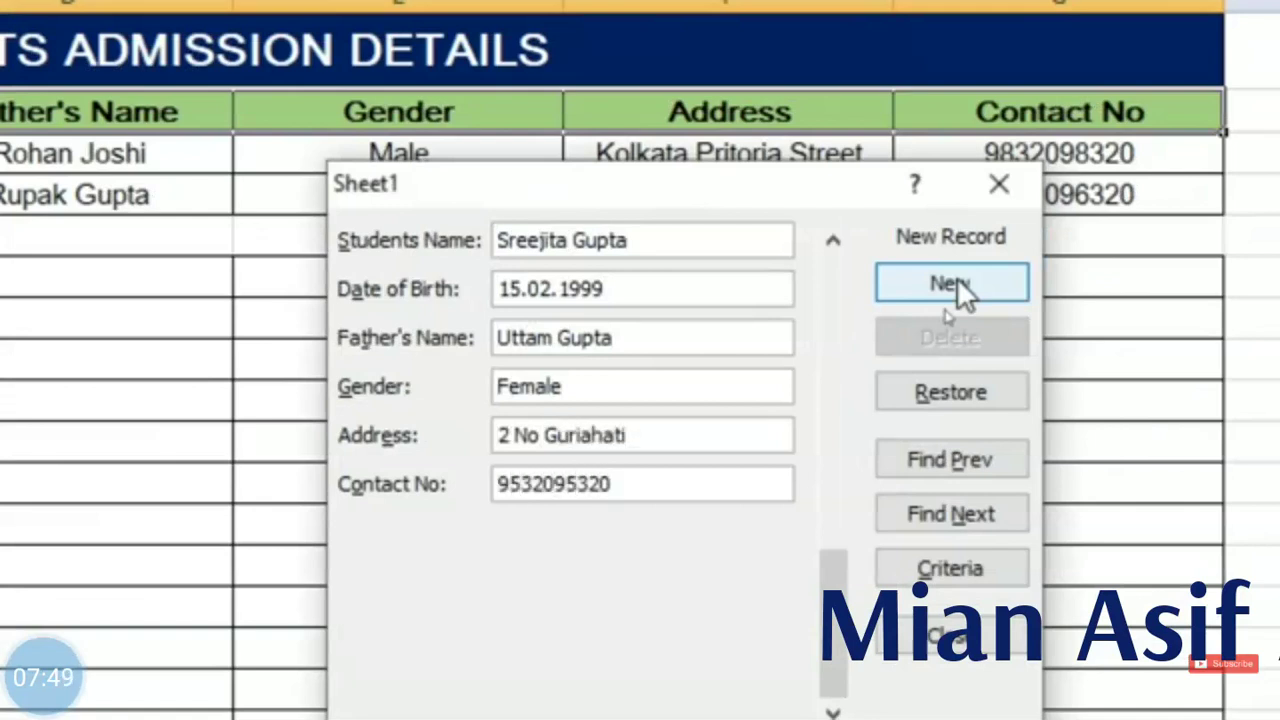
click(958, 288)
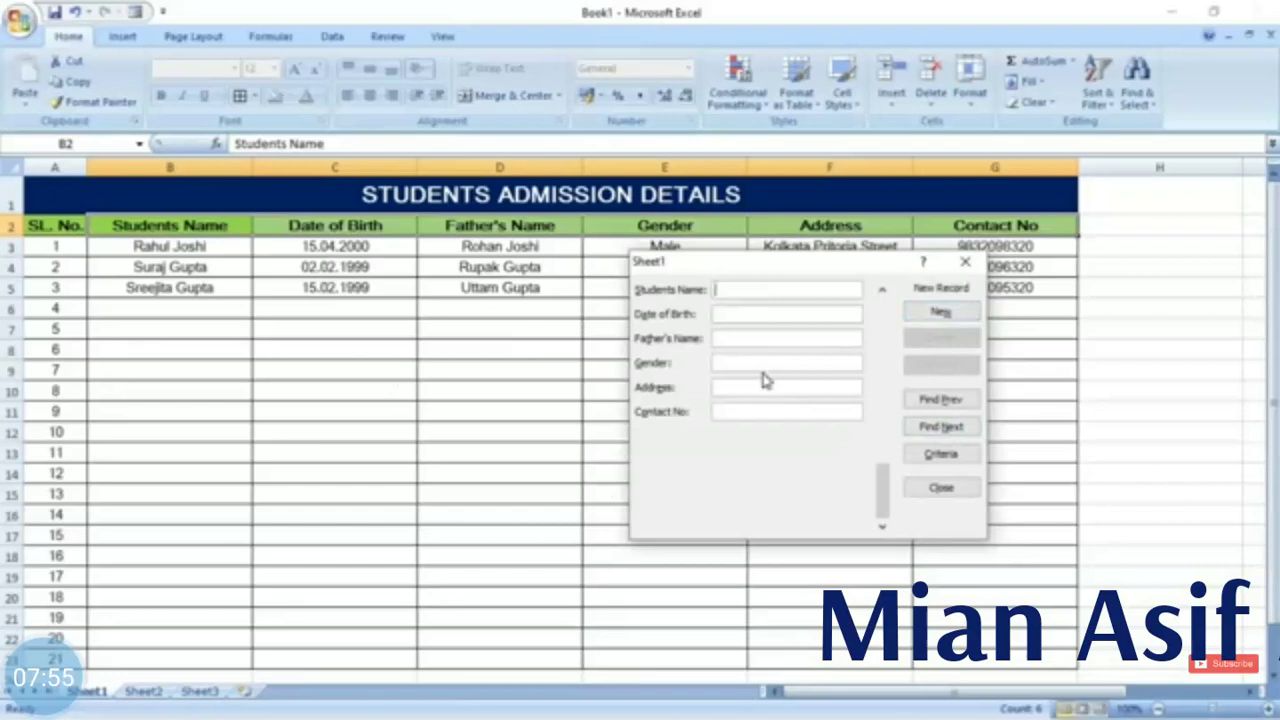
Close the data form and bring up the '10 Formulas Enough to make you EXCEL EXPERT !!' workbook.
click(965, 262)
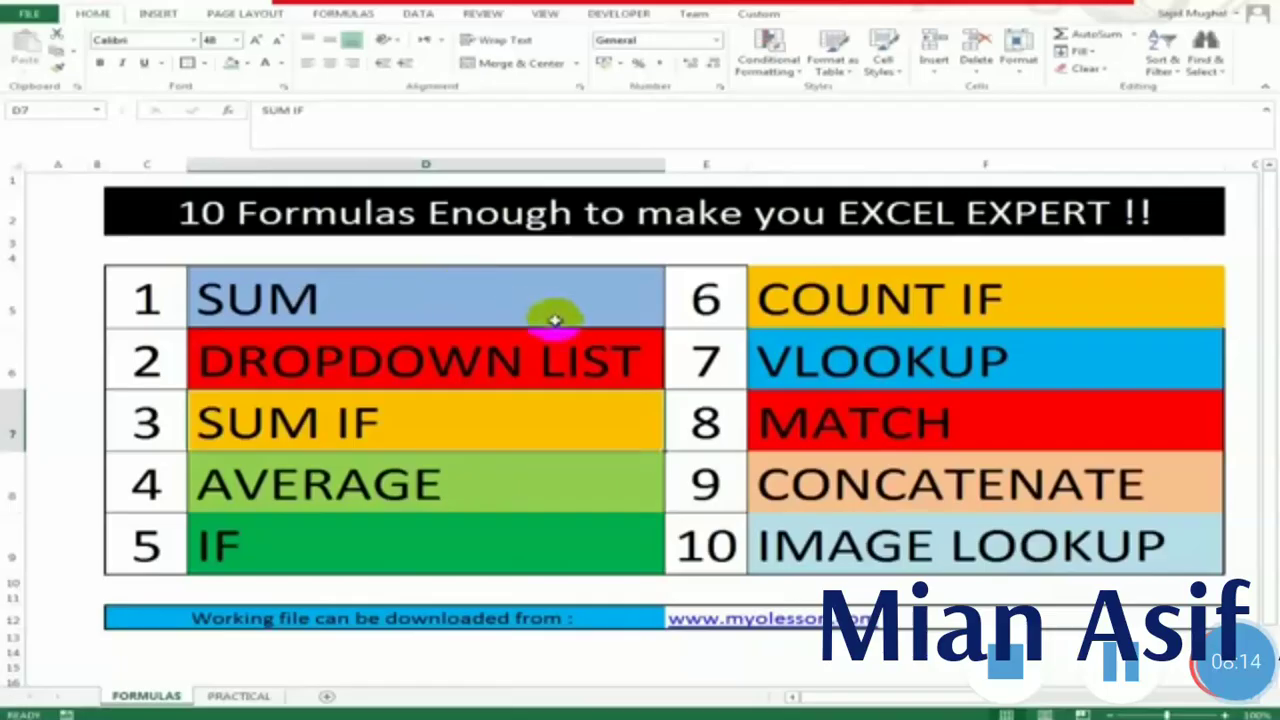
click(471, 286)
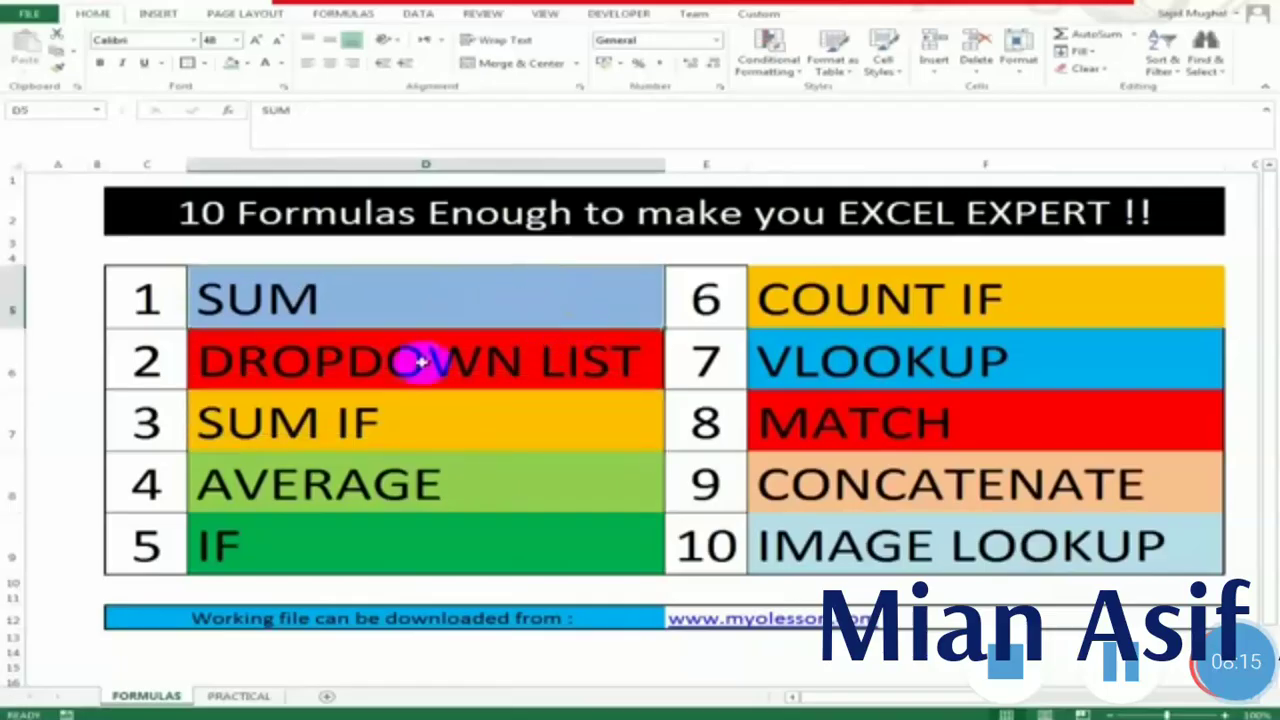
On the PRACTICAL sheet, add borders around the PRODUCTS and SALES headers.
click(234, 695)
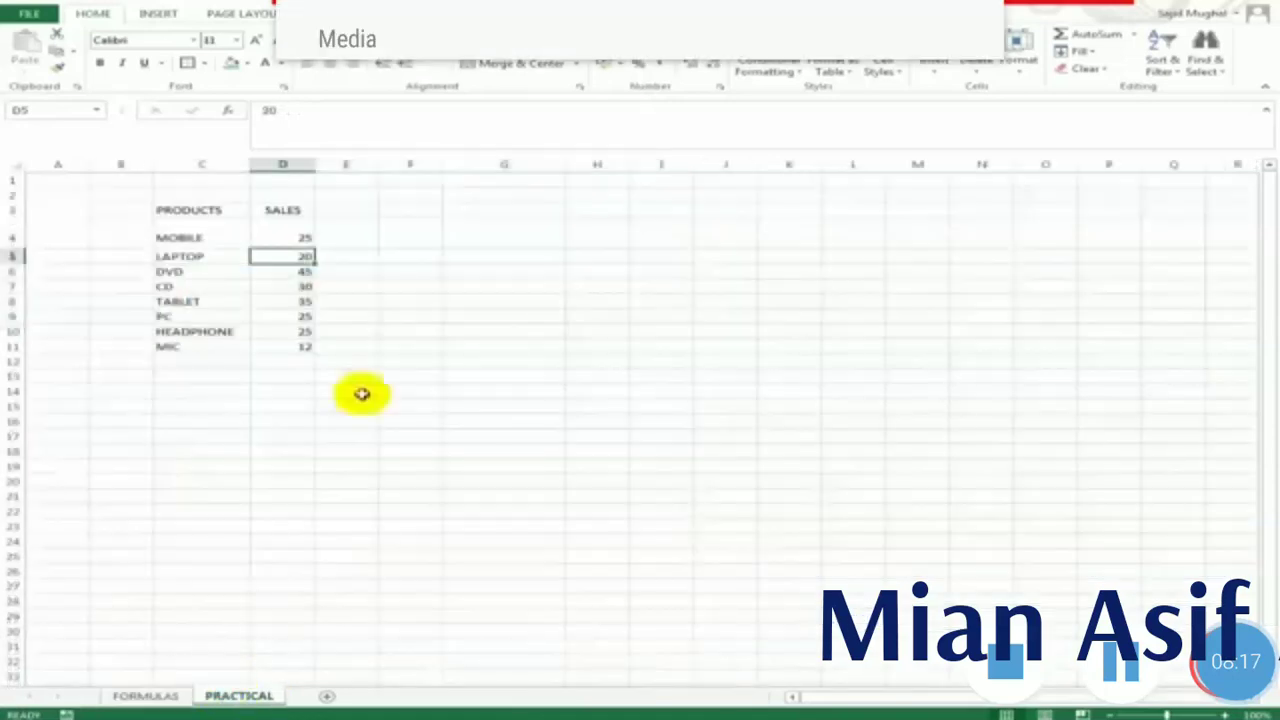
click(286, 238)
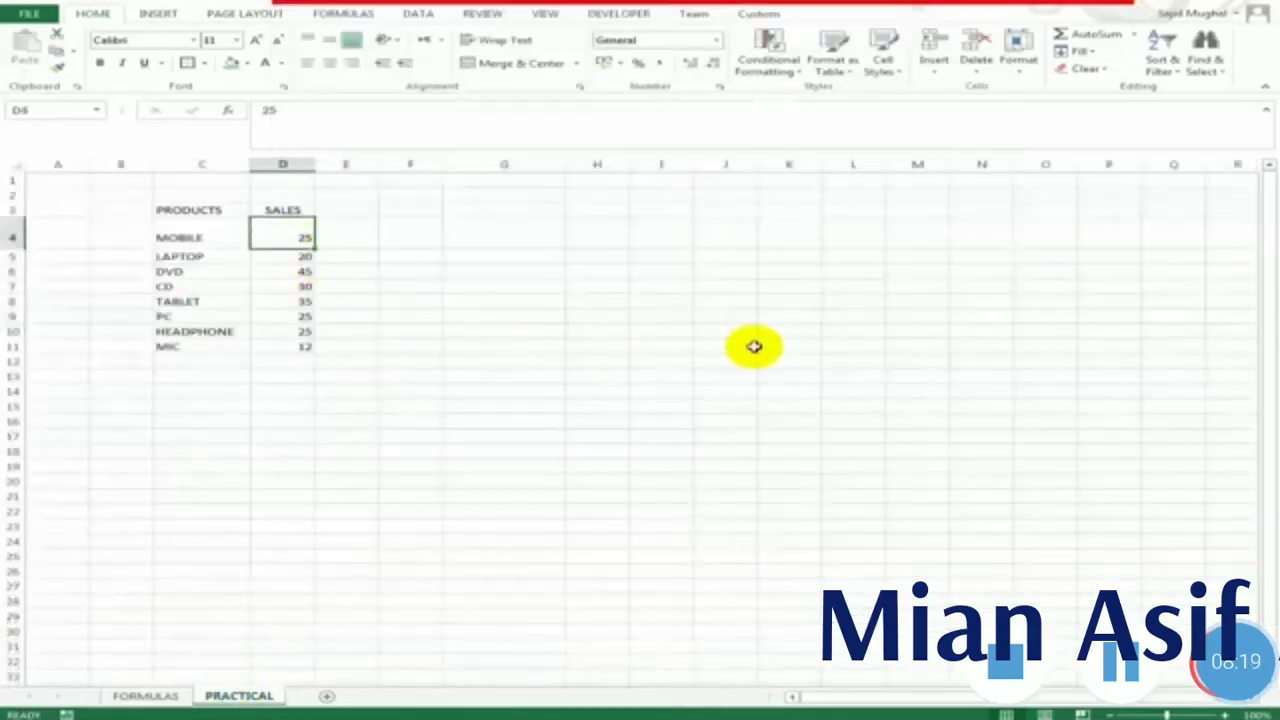
key(Down)
key(Down)
key(Down)
key(Down)
key(Down)
key(Down)
key(Down)
key(Down)
key(Left)
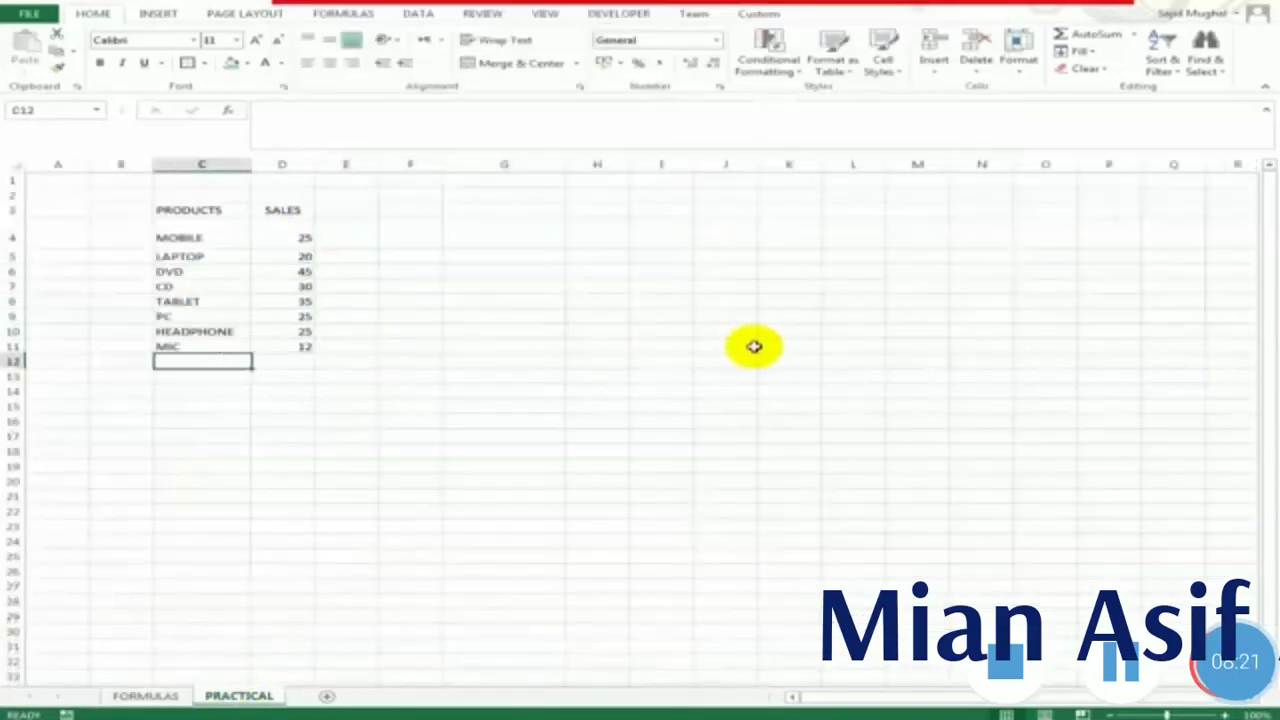
key(Up)
key(Up)
key(Up)
key(Up)
key(Up)
key(Up)
key(Up)
key(Up)
key(Up)
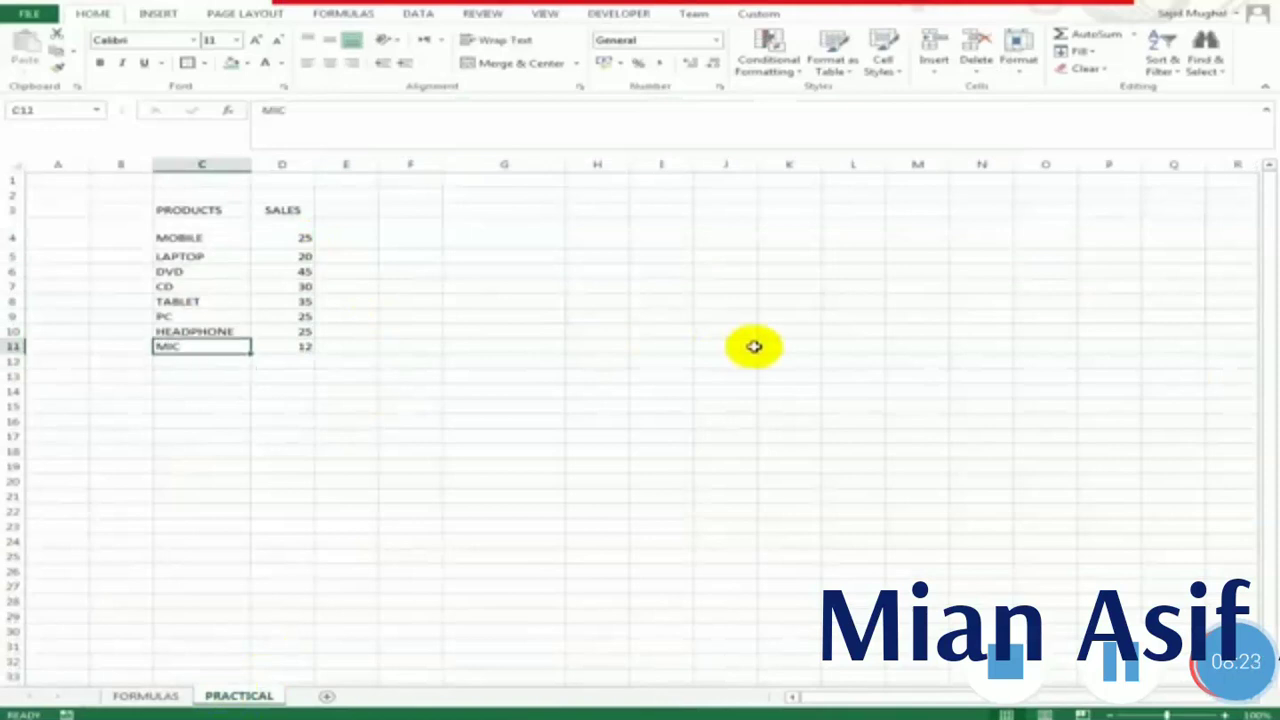
key(shift+Right)
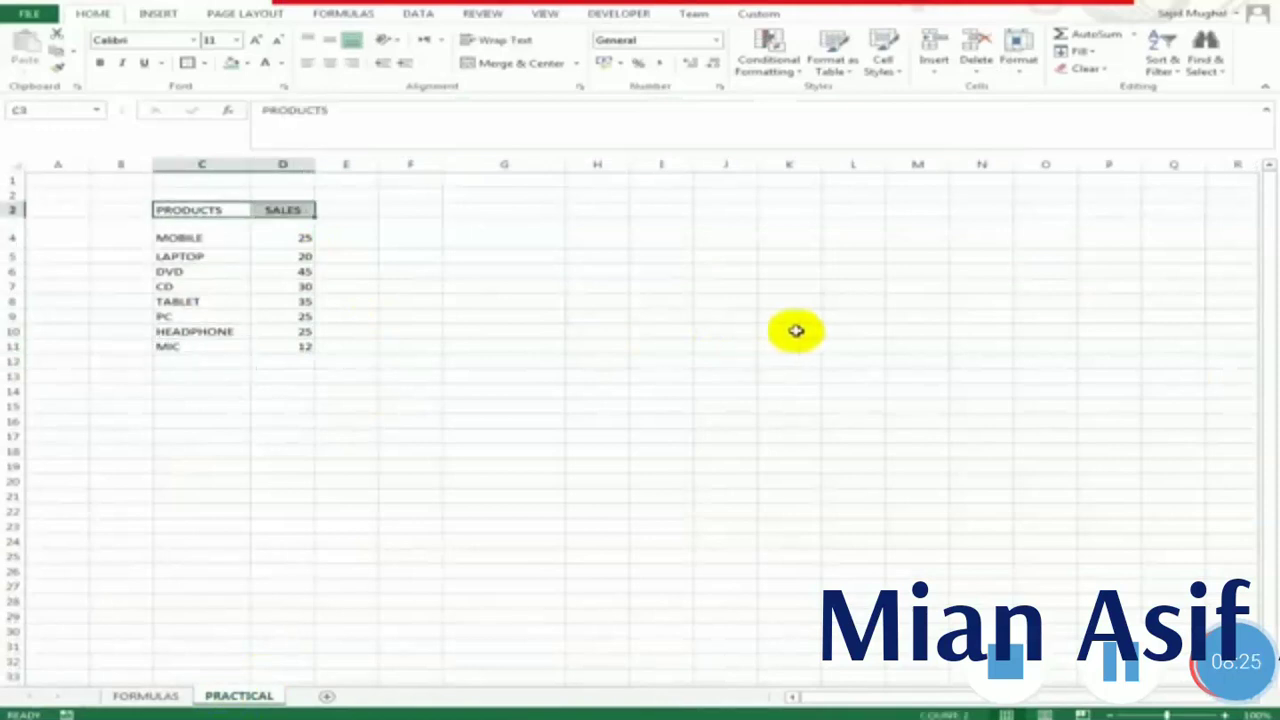
click(206, 65)
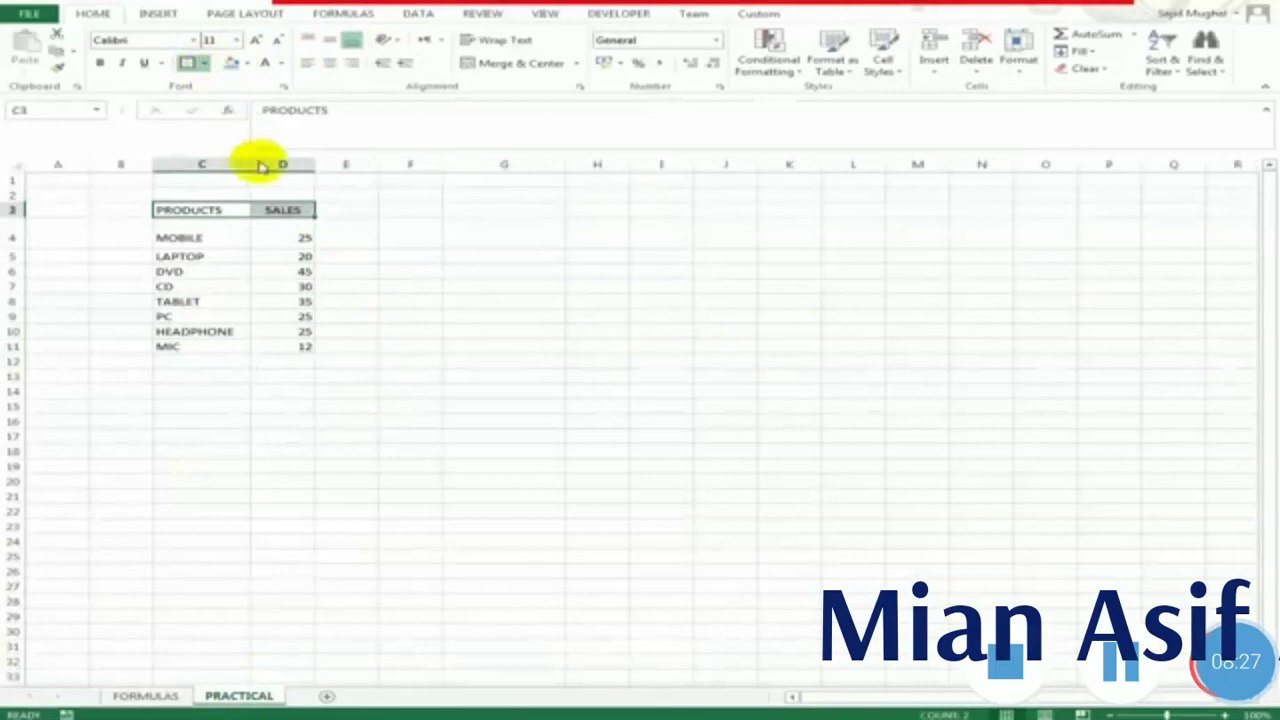
click(254, 201)
Enter the Total label in C12 below the last product, MIC.
click(205, 262)
key(ctrl+Down)
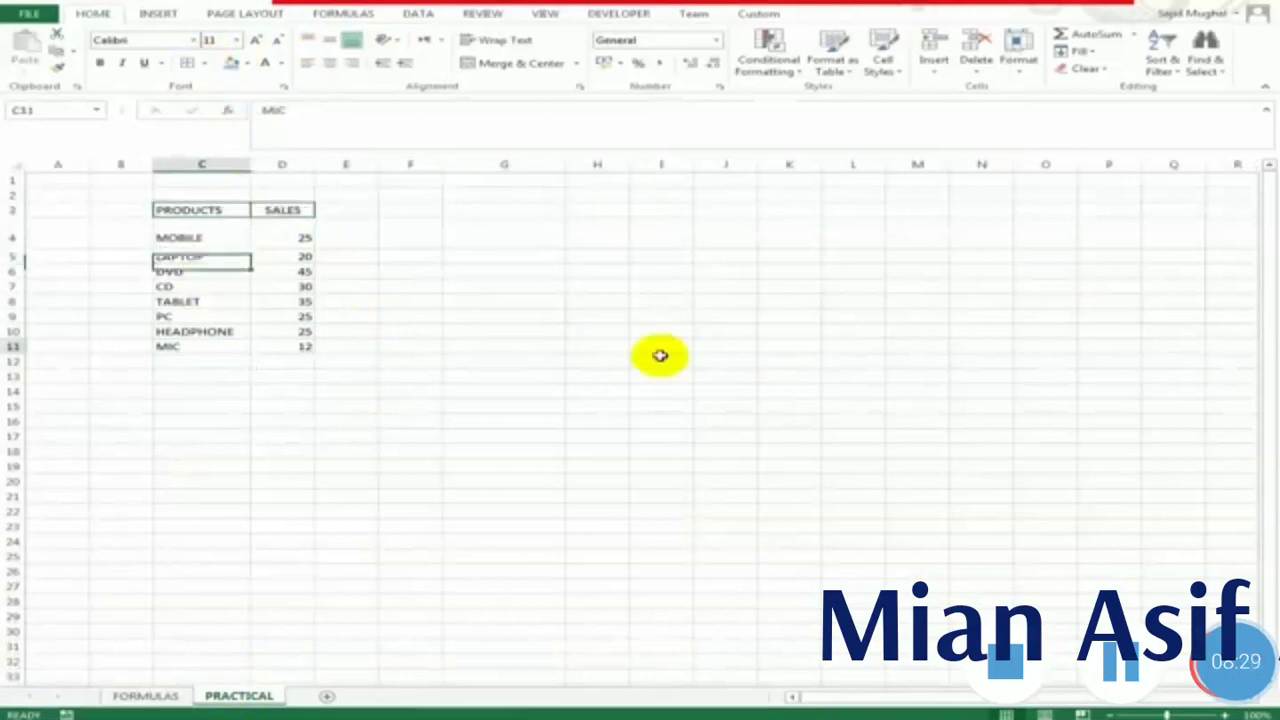
key(Down)
text(tOTA)
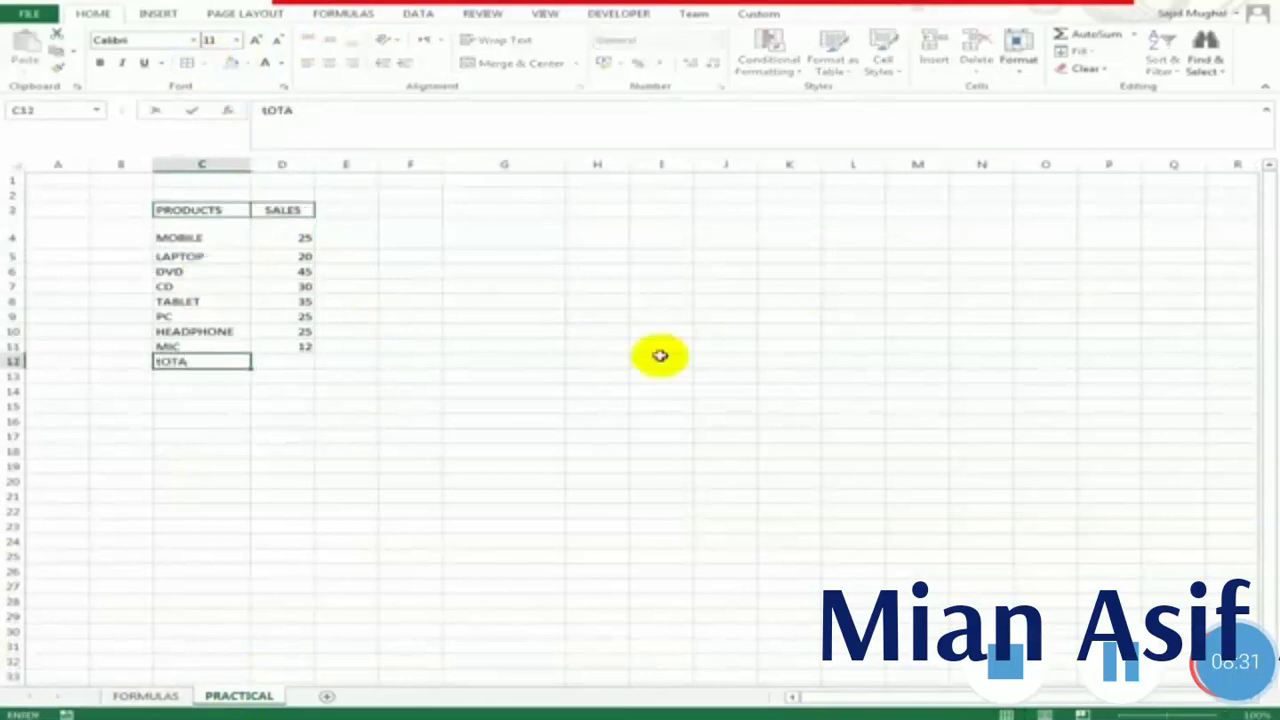
text(L)
key(Return)
key(Up)
key(F2)
Enter =SUM(D4:D11) in D12 to total the sales, showing 217.
key(Tab)
text(=)
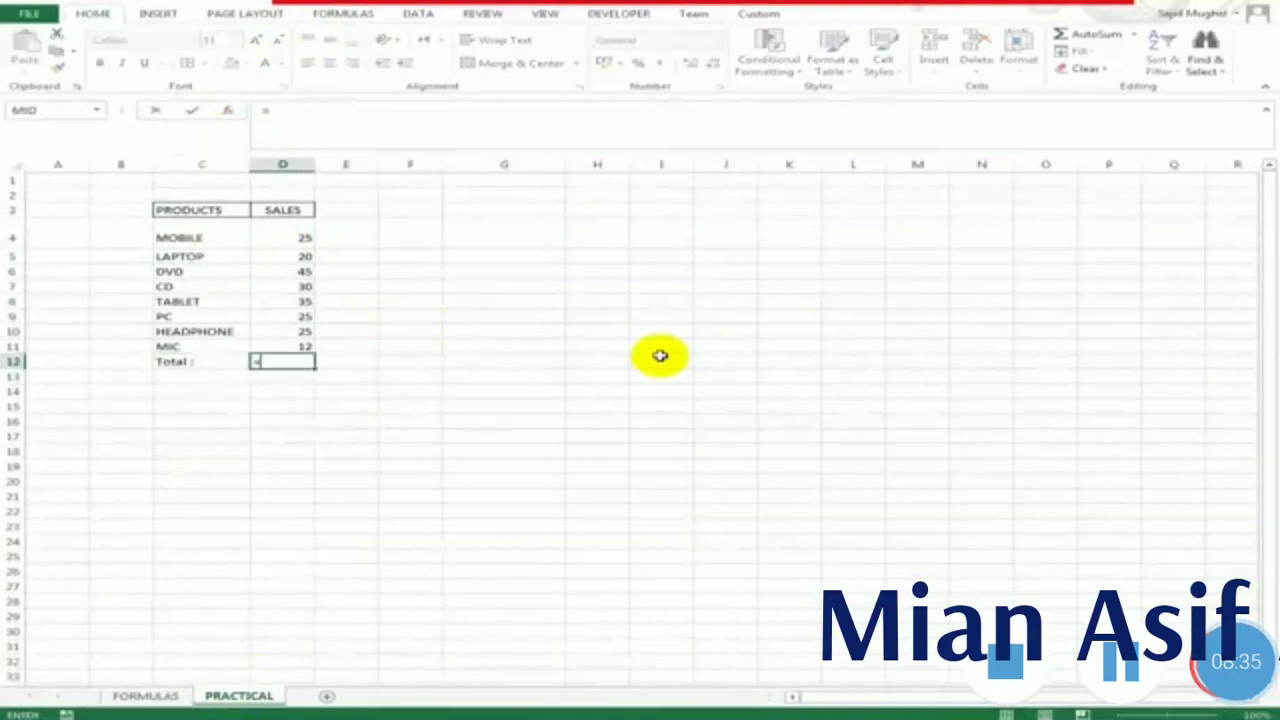
text(sum)
key(Tab)
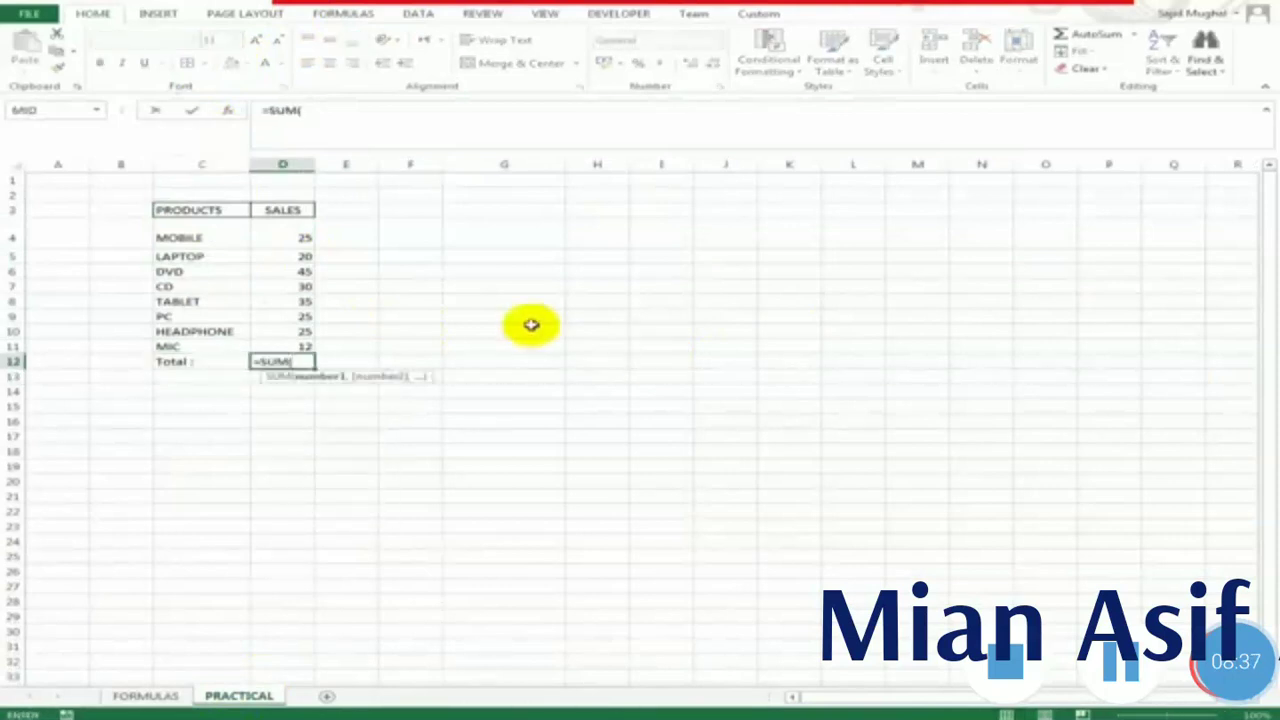
drag(303, 236, 292, 340)
key(Return)
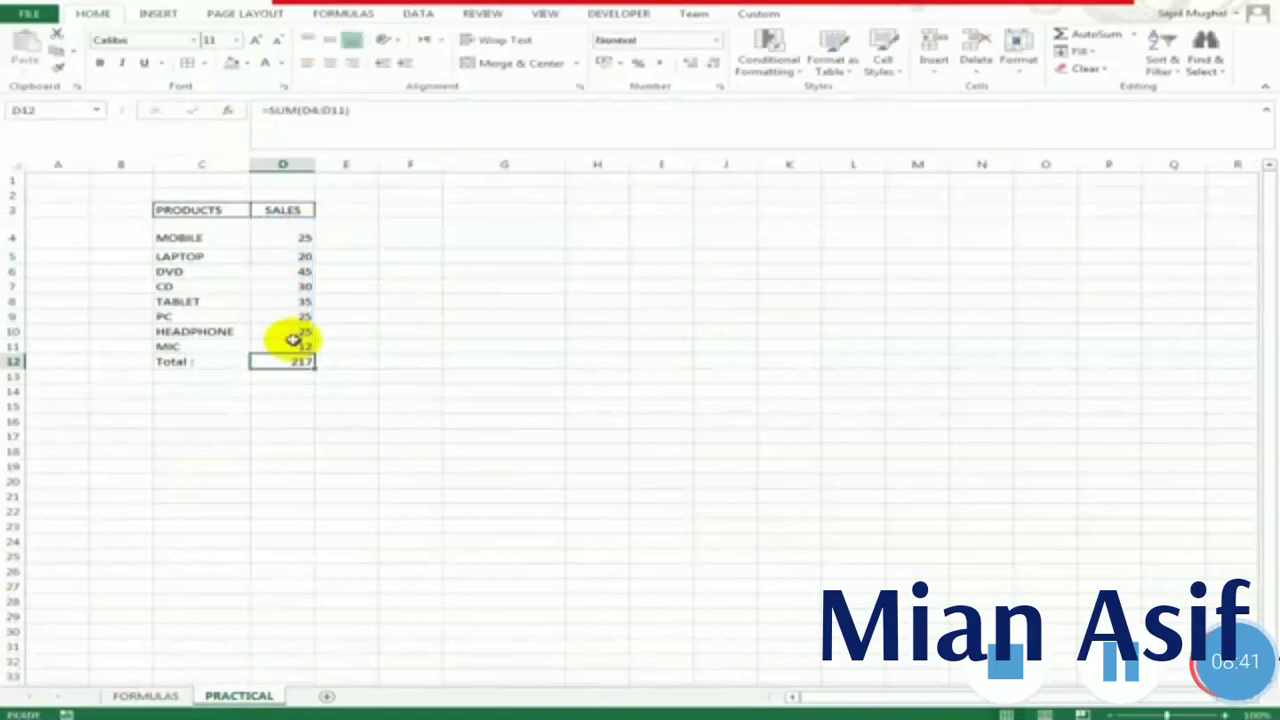
key(shift+Left)
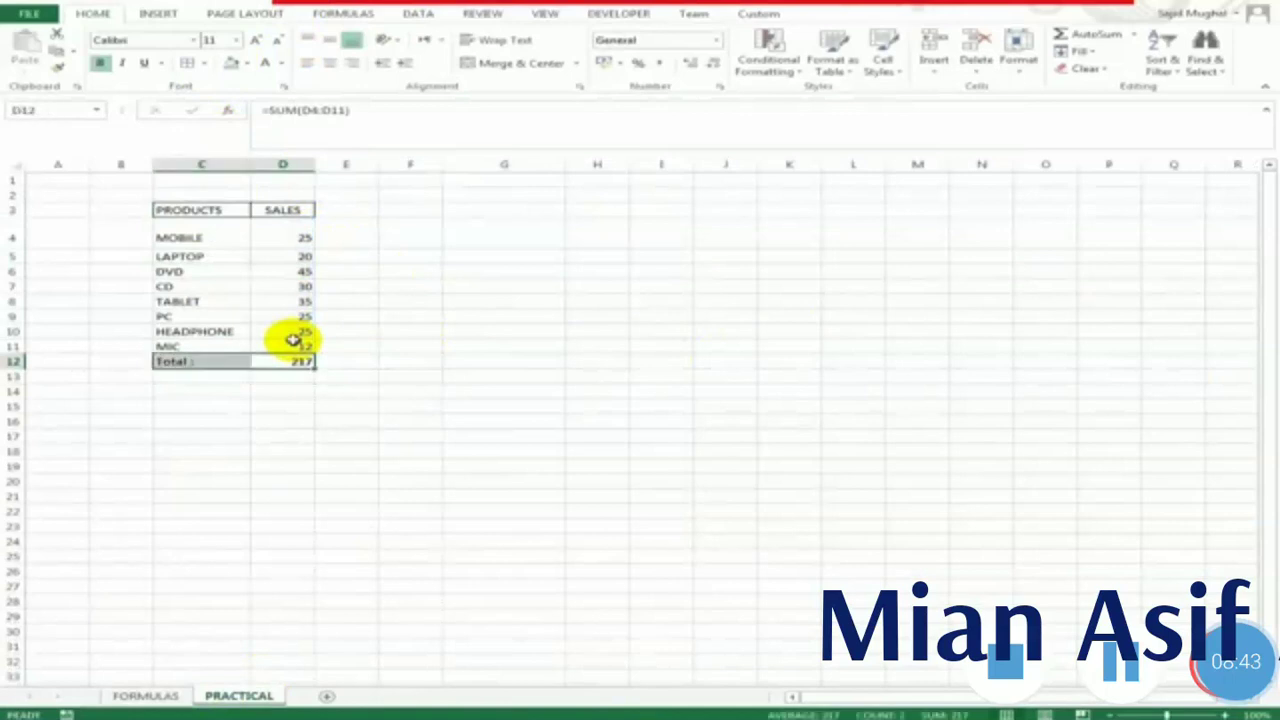
Enlarge the Total row's font twice, and set MOBILE sales to 50 and LAPTOP to 25.
click(254, 39)
click(254, 39)
click(300, 237)
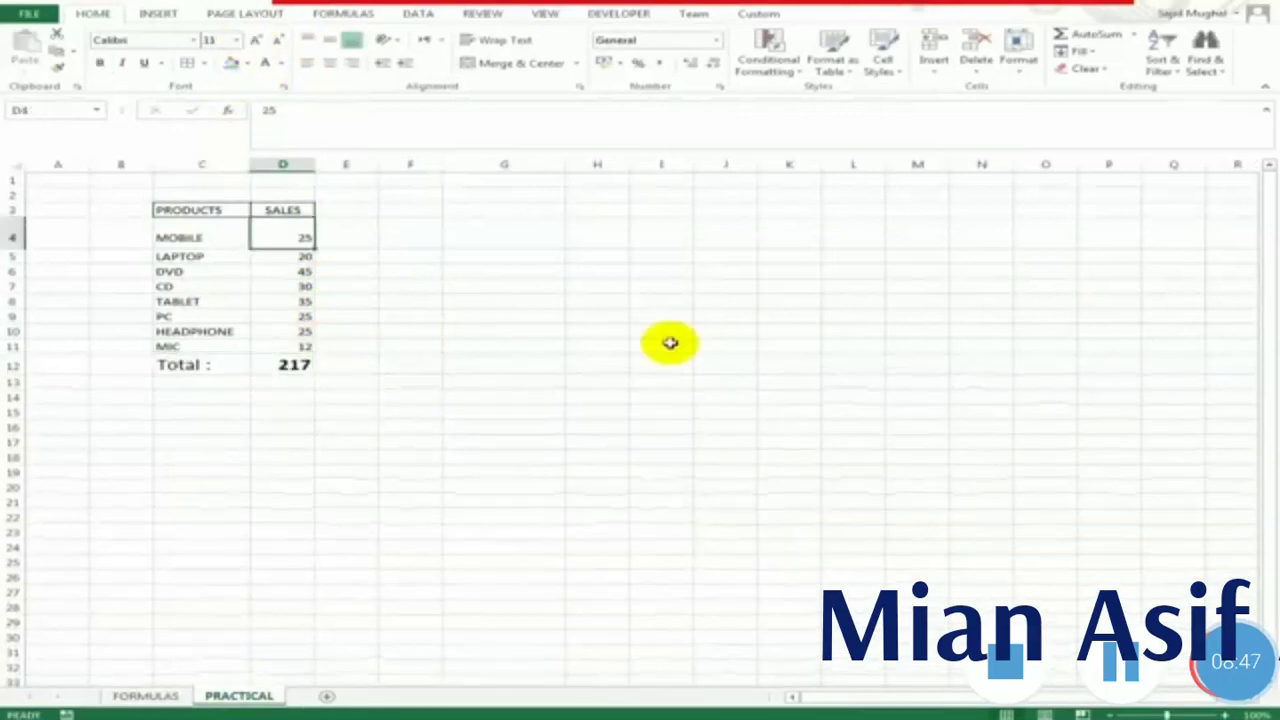
text(50)
key(Return)
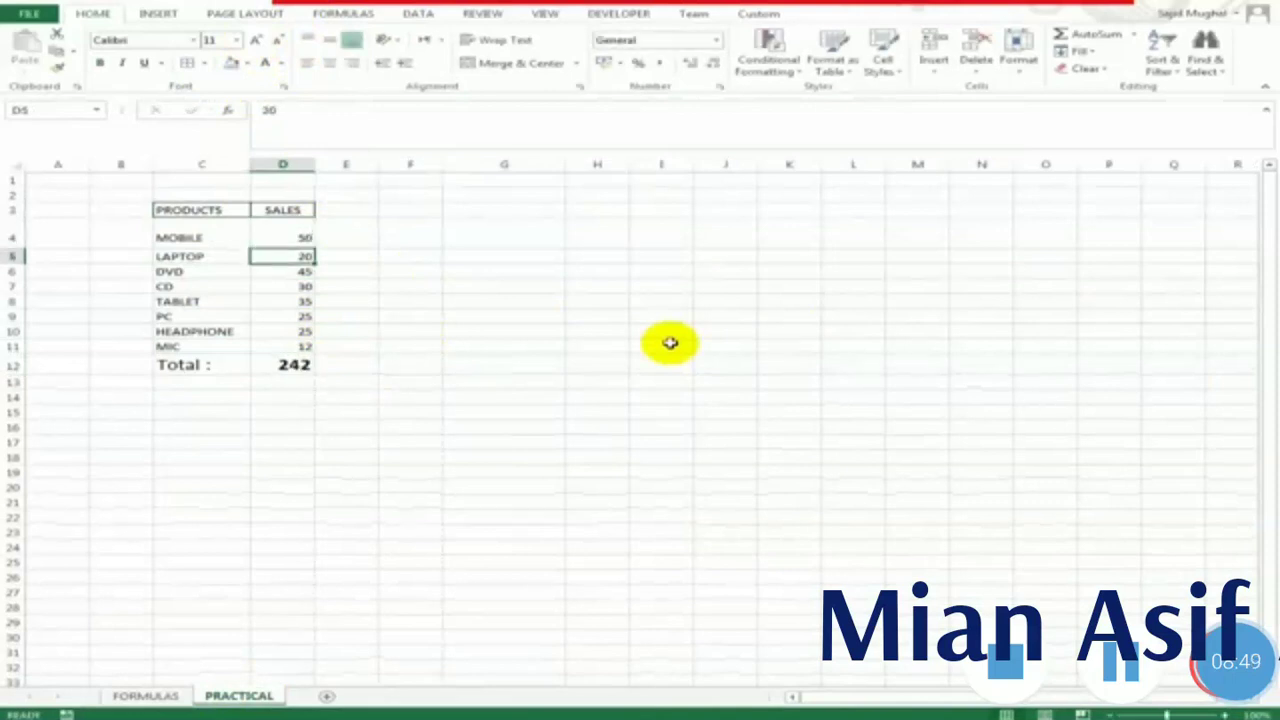
key(Up)
key(Down)
text(25)
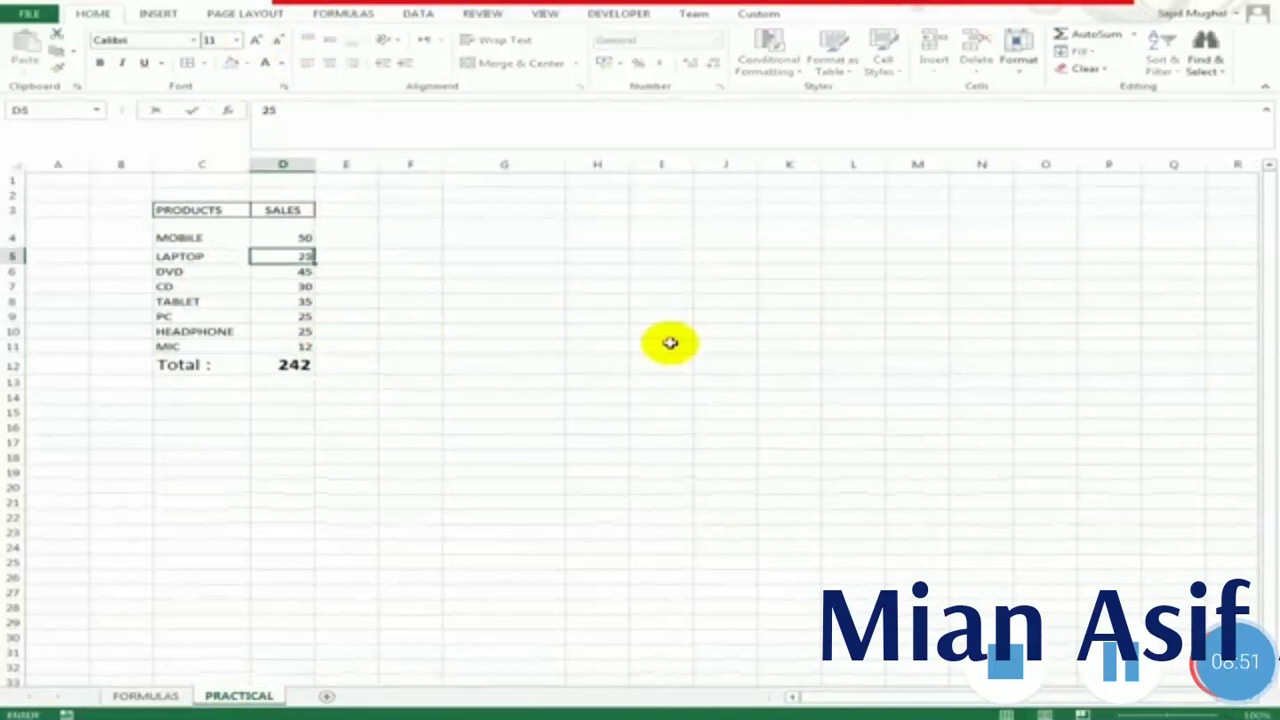
key(Return)
Enter -45 for DVD sales, then correct it to 50.
key(Down)
key(Up)
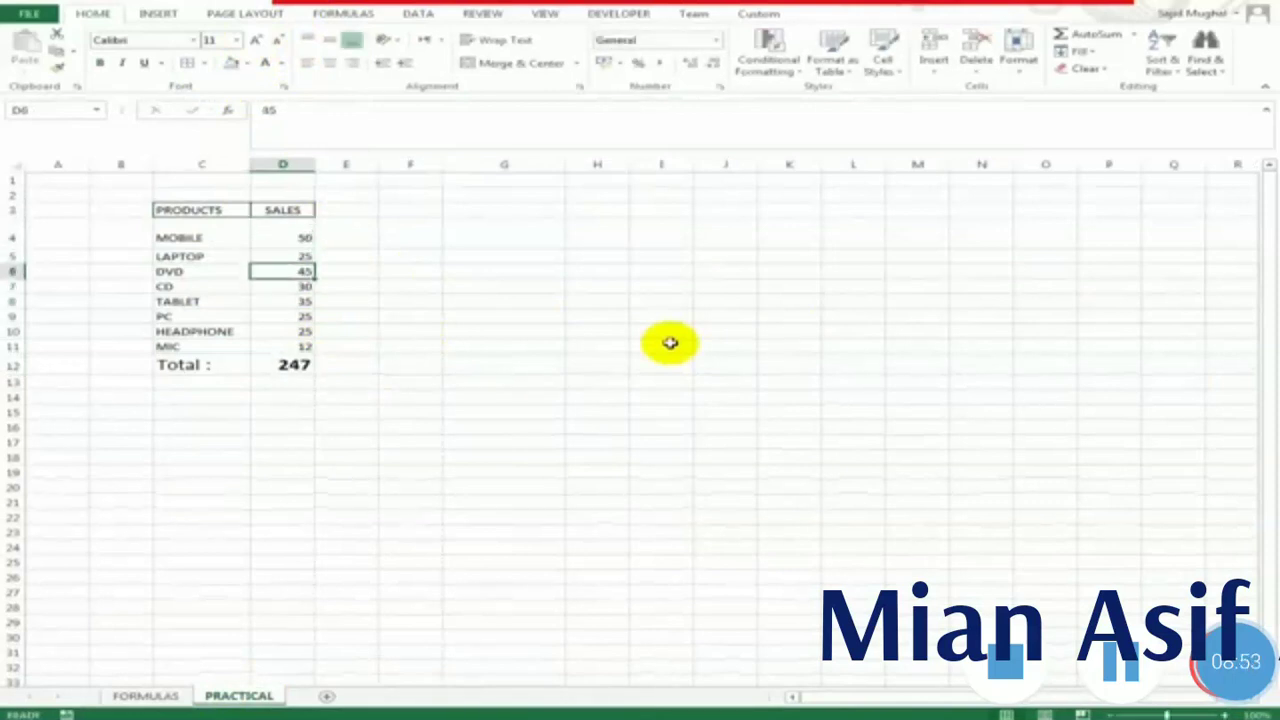
text(-45)
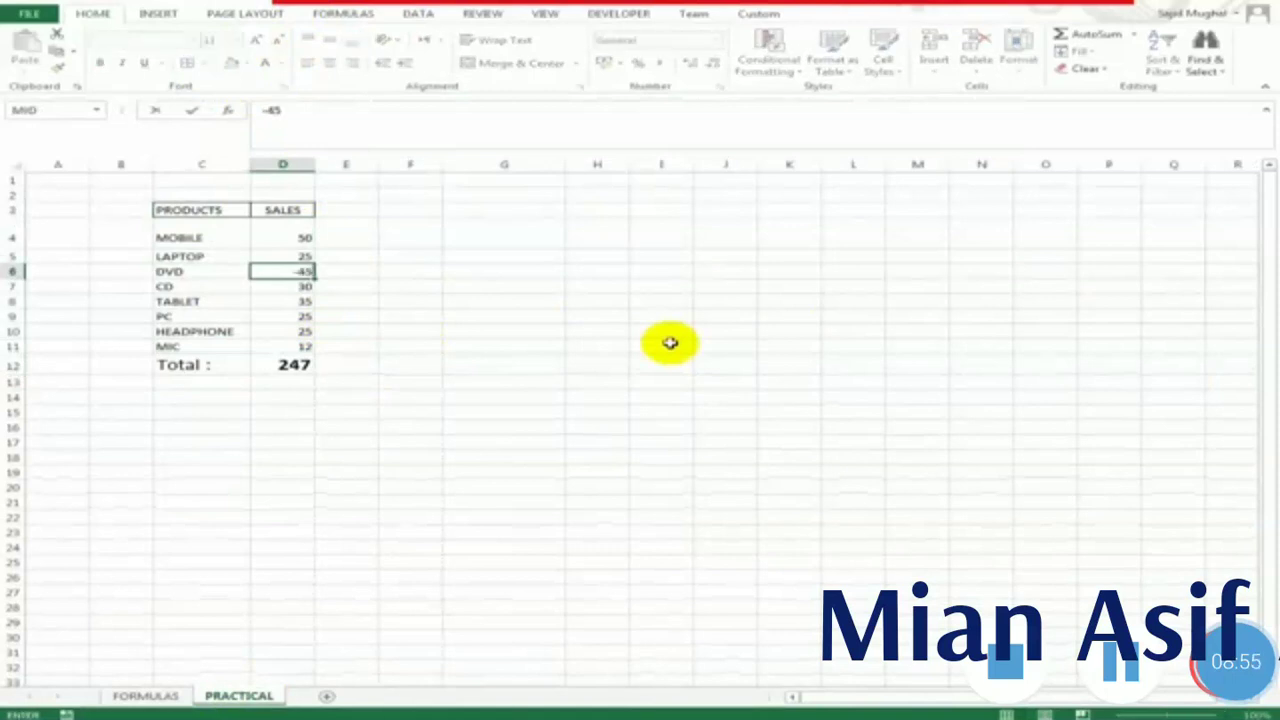
key(Return)
key(Up)
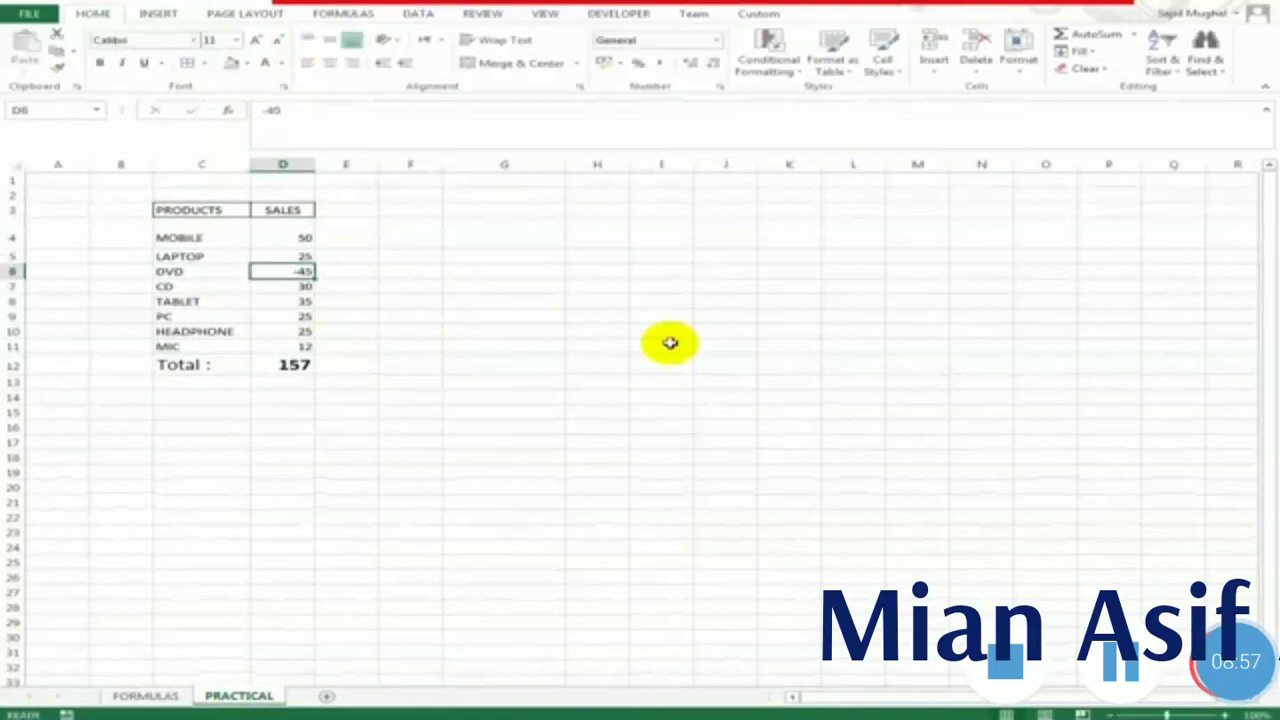
text(50)
key(Return)
key(Up)
Check the Total formula now reads 252, then start a new formula in E9.
click(300, 318)
click(286, 366)
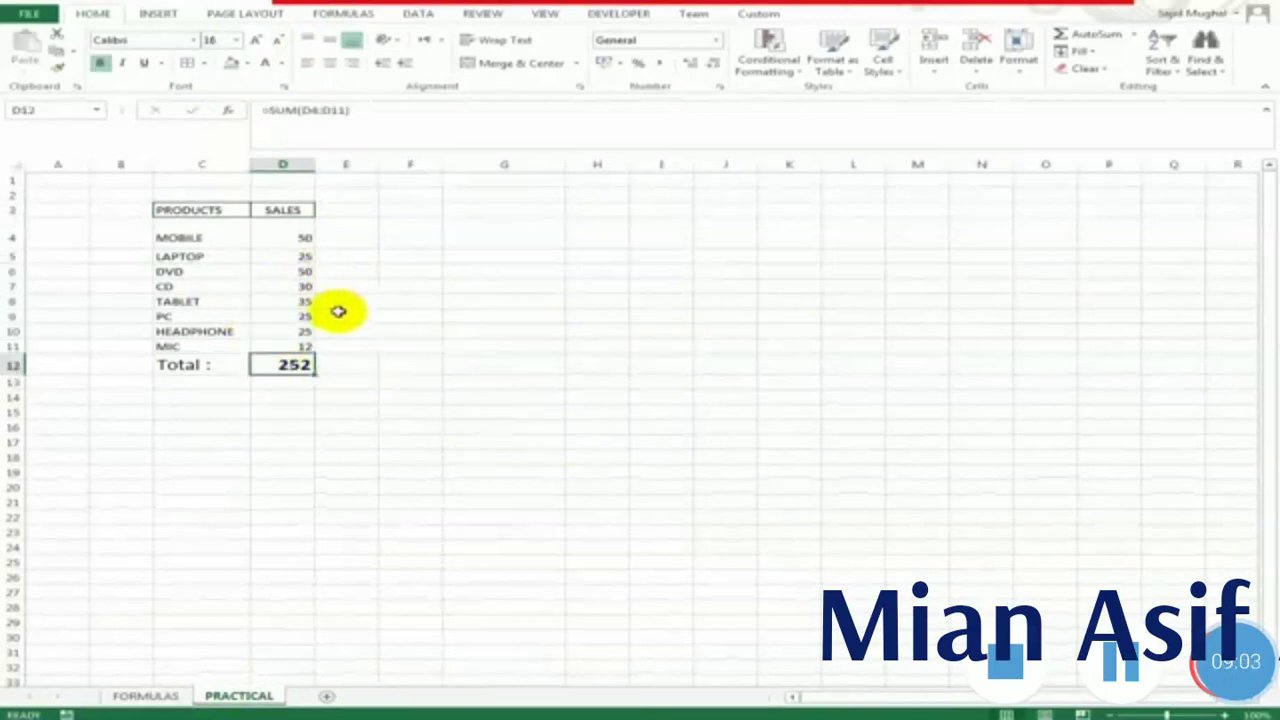
click(300, 266)
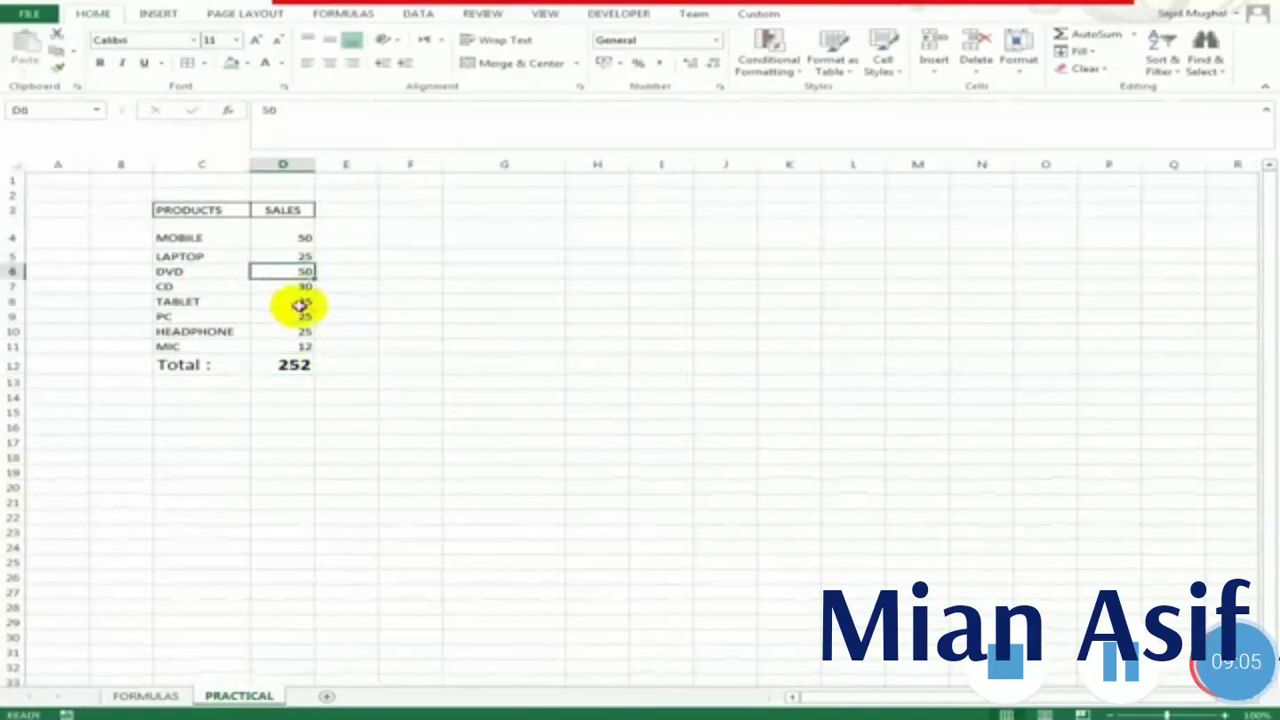
click(300, 363)
click(345, 331)
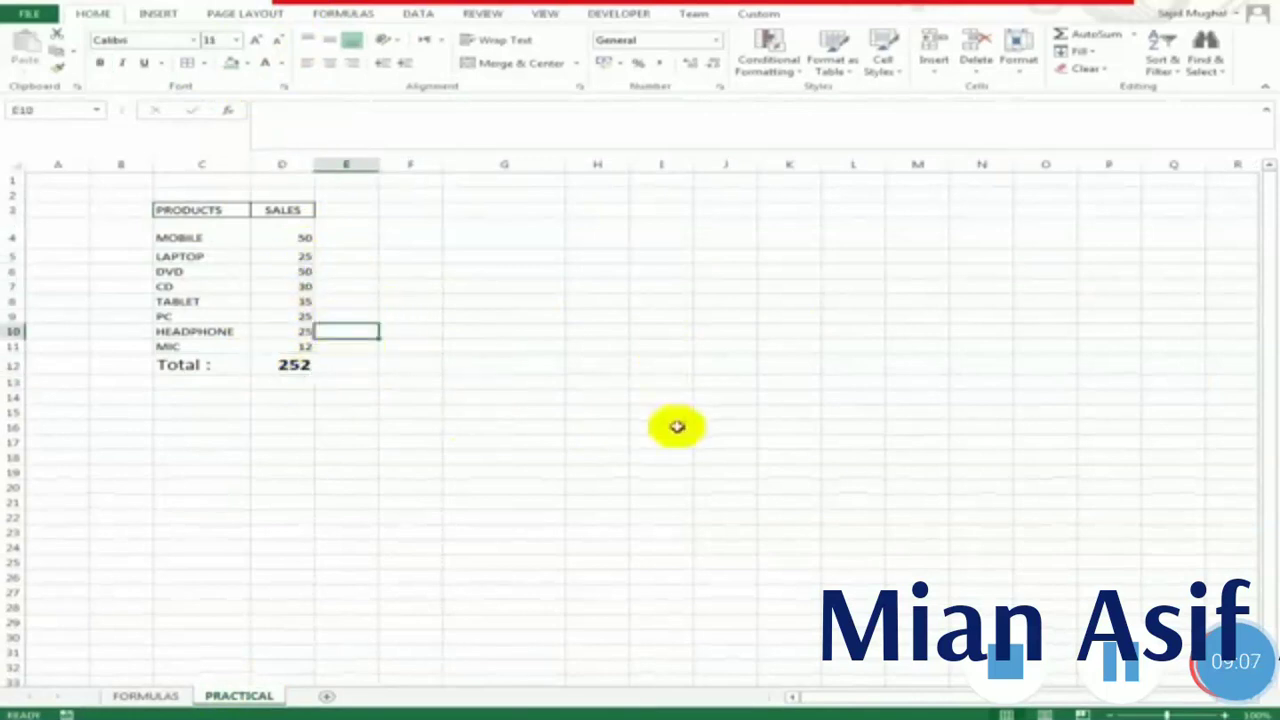
key(Up)
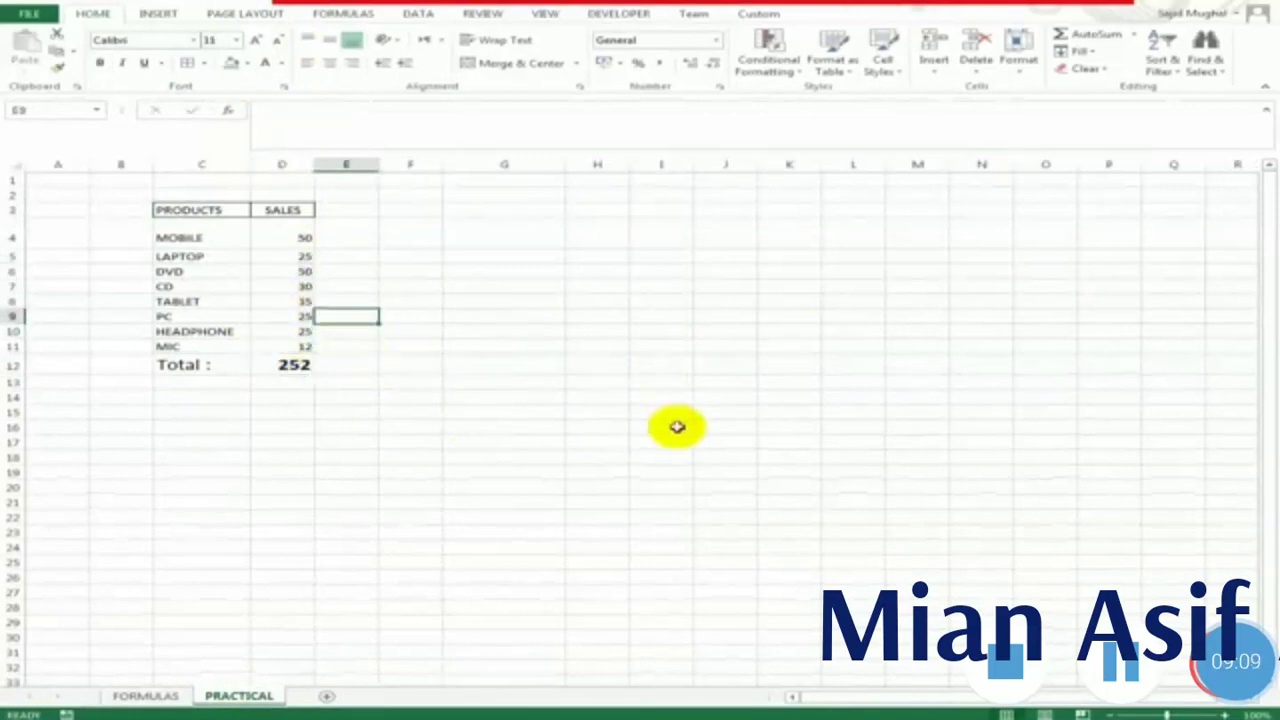
text(=)
click(302, 240)
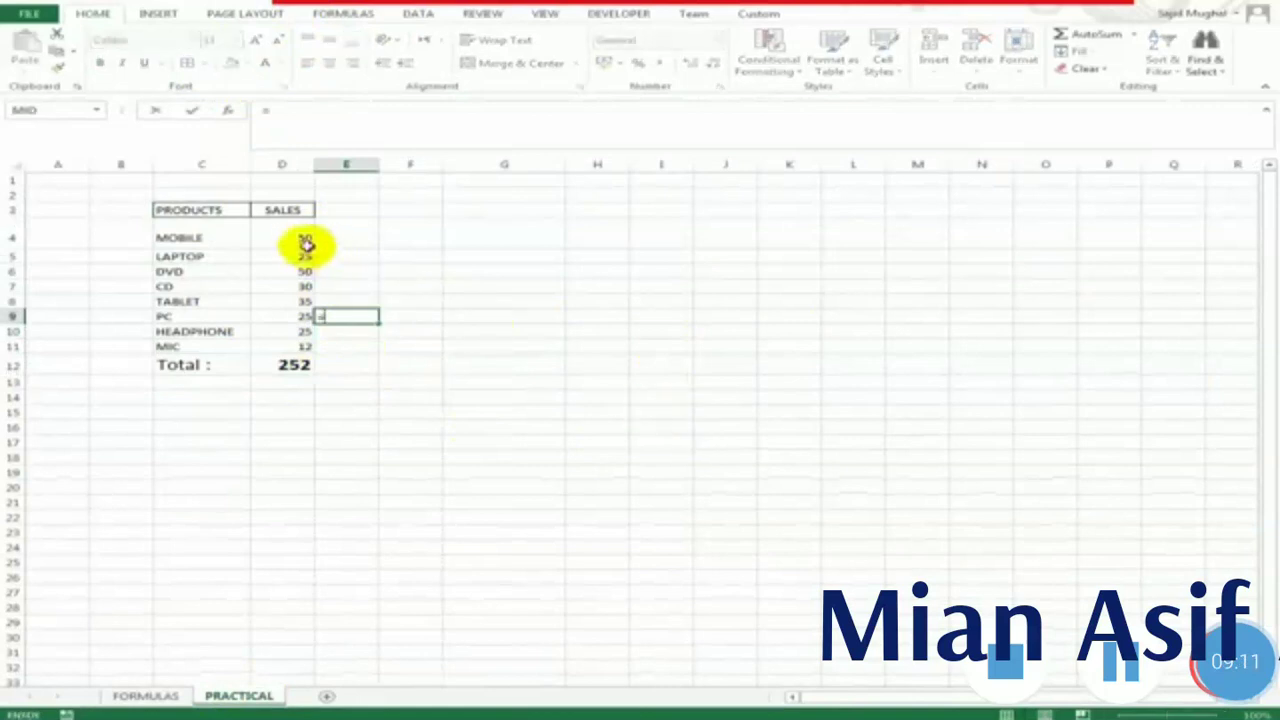
text(+)
click(295, 257)
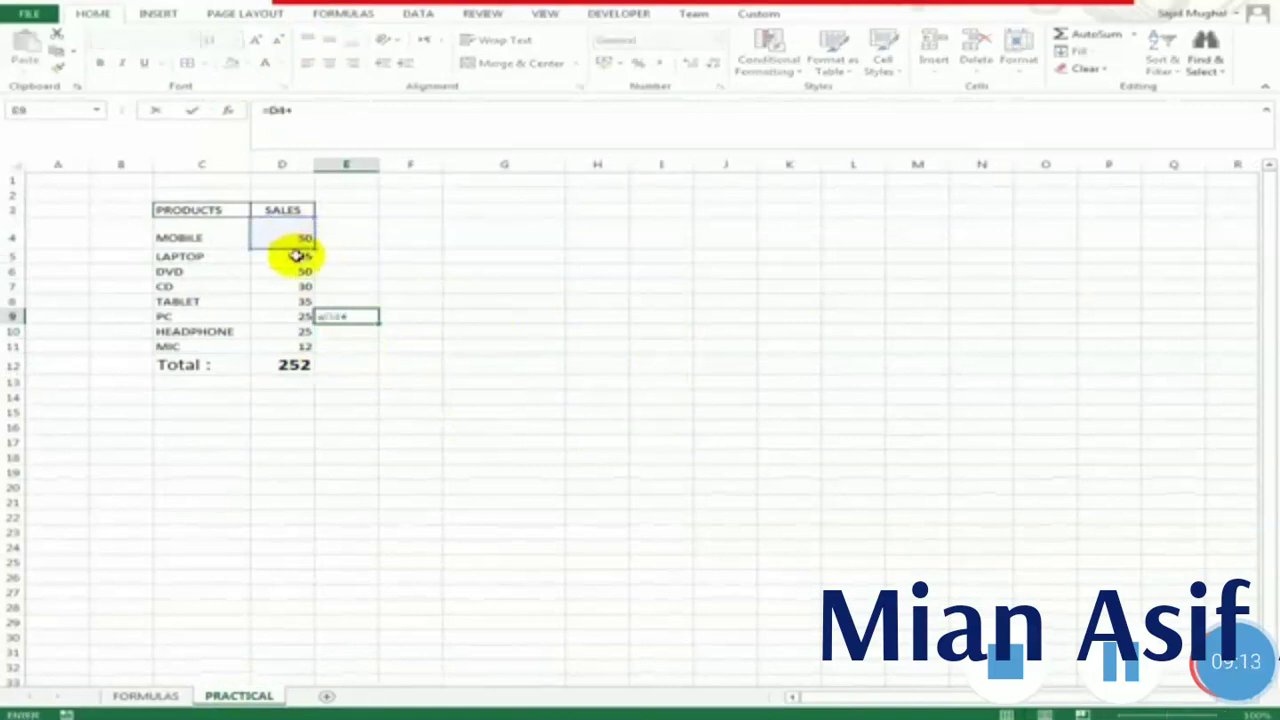
text(+)
click(288, 273)
text(+)
click(290, 287)
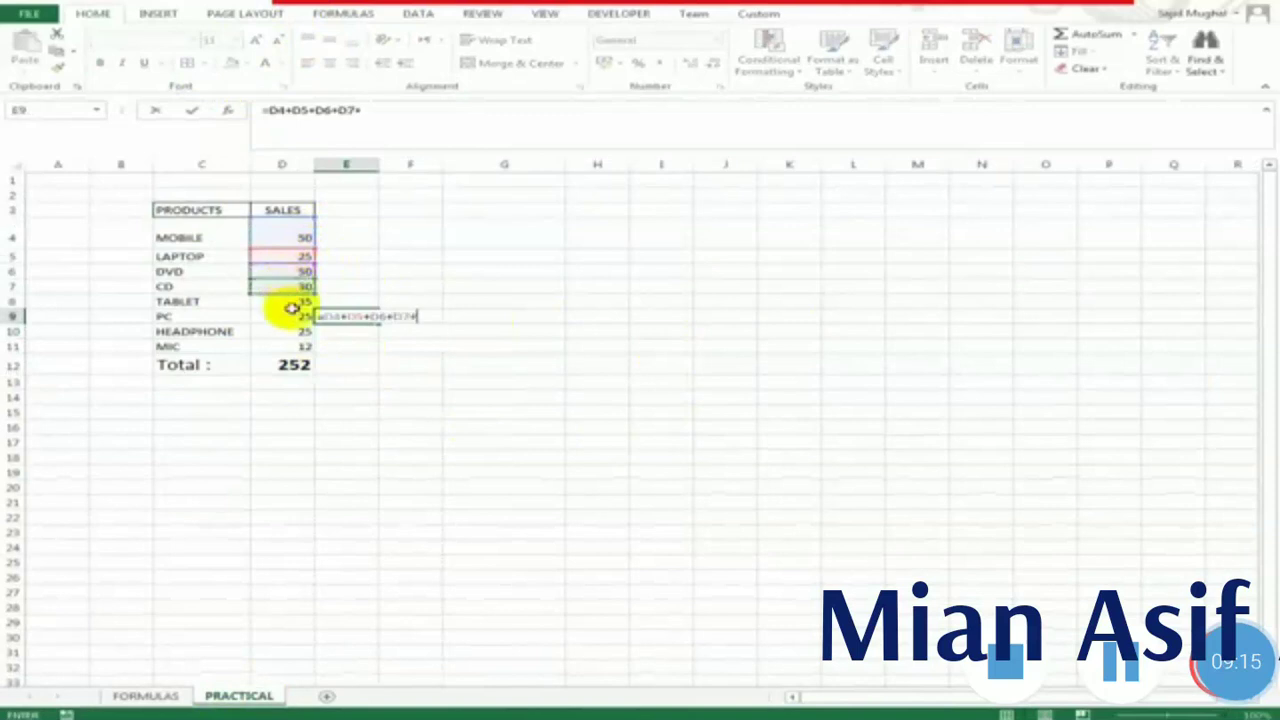
text(+)
click(291, 302)
text(+)
click(285, 315)
text(+)
click(289, 331)
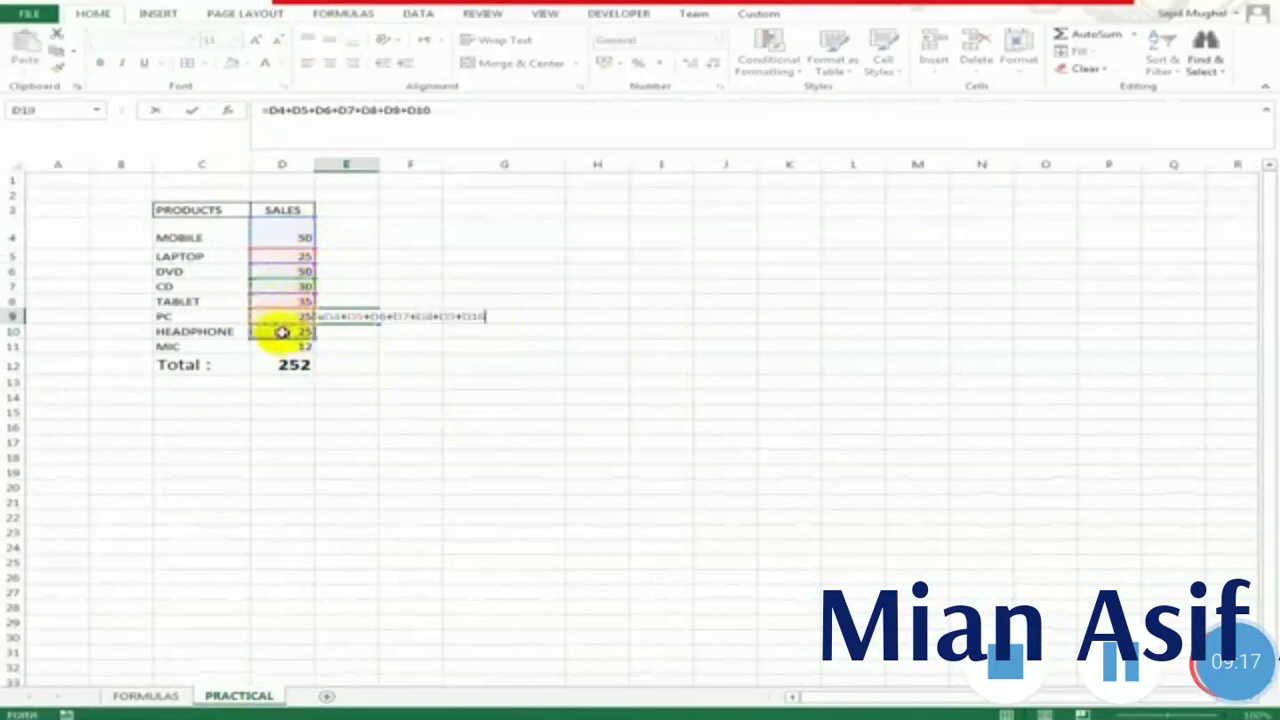
text(+)
click(289, 346)
text(+)
key(Return)
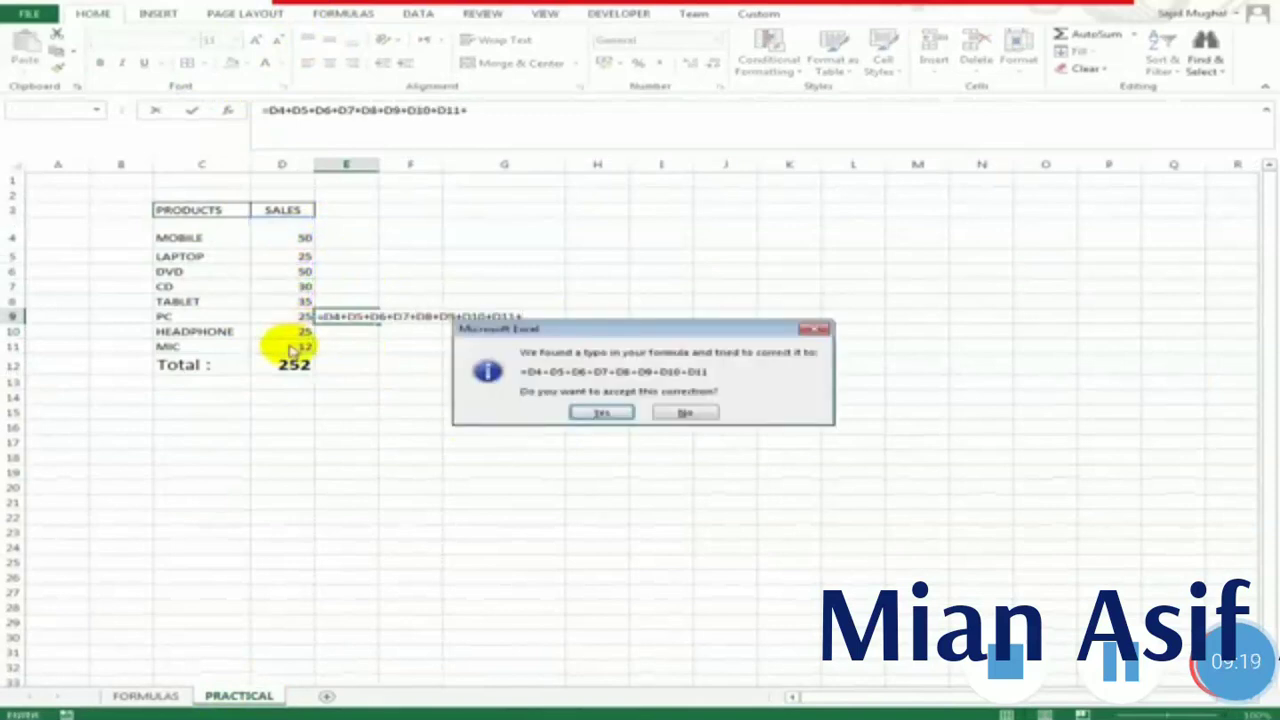
key(Return)
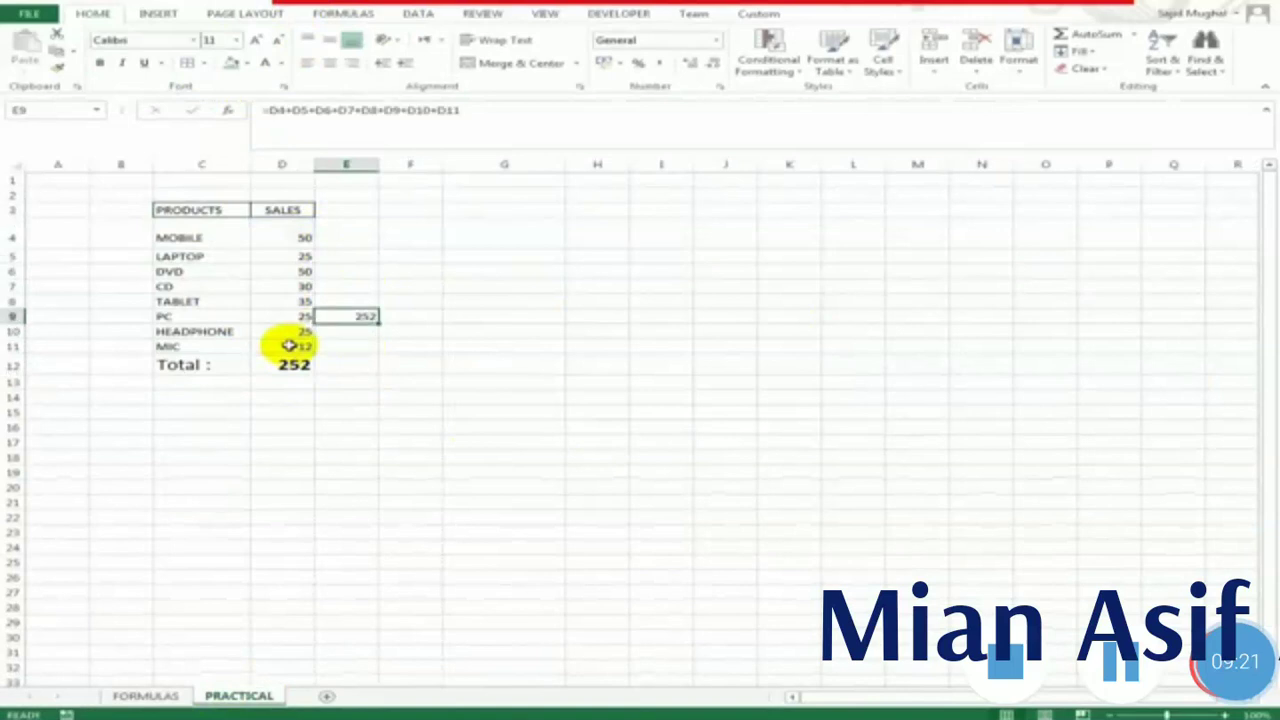
scroll(397, 583, down, 6)
scroll(393, 520, up, 6)
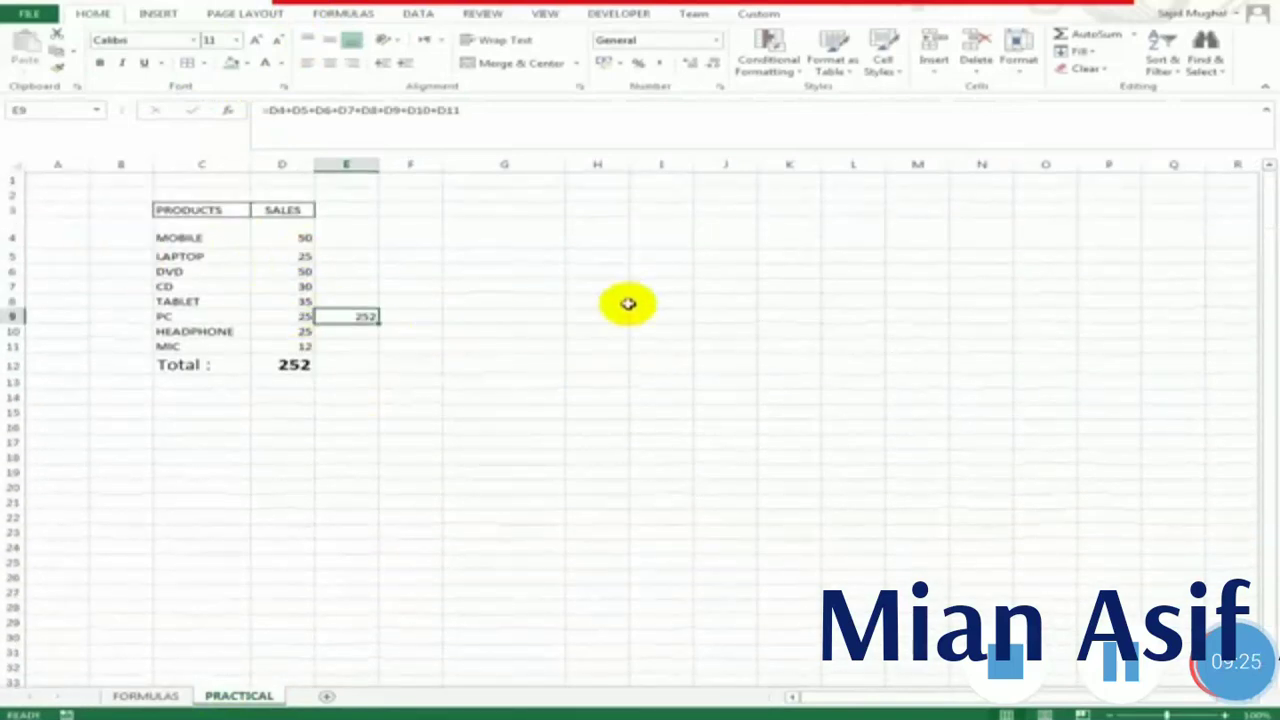
key(Left)
key(Right)
key(Delete)
key(Left)
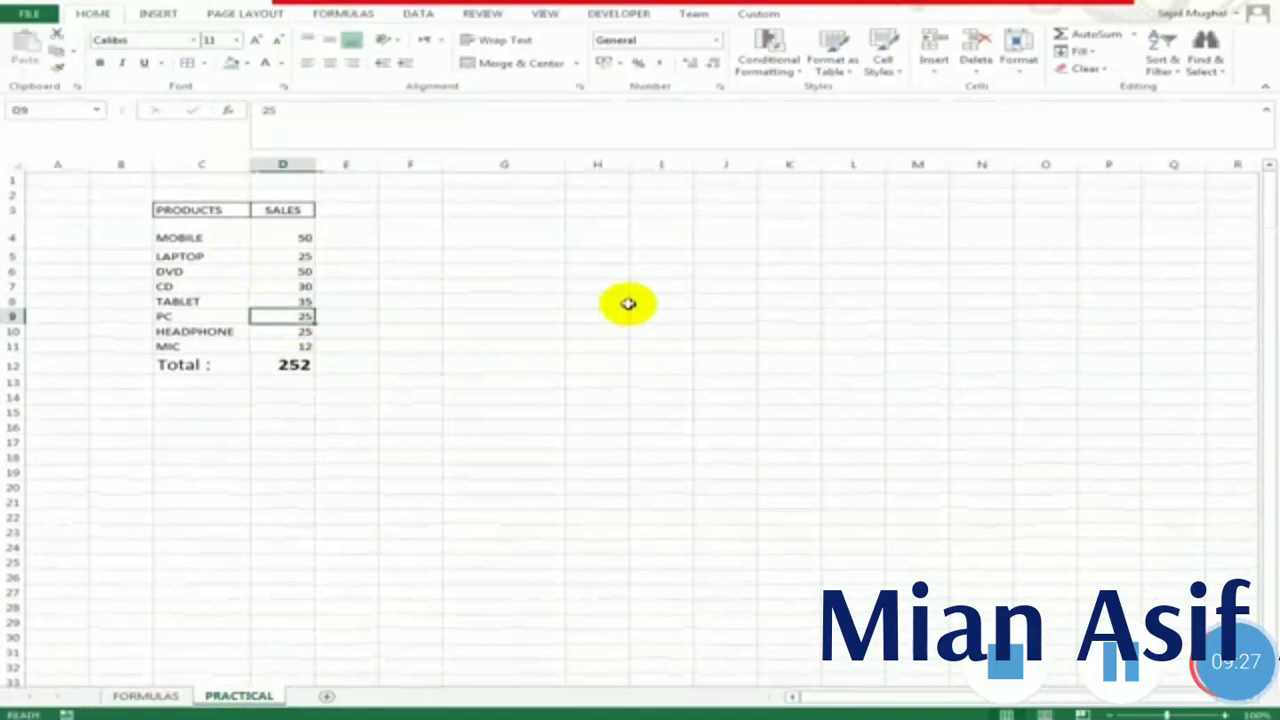
key(Down)
key(Down)
key(Down)
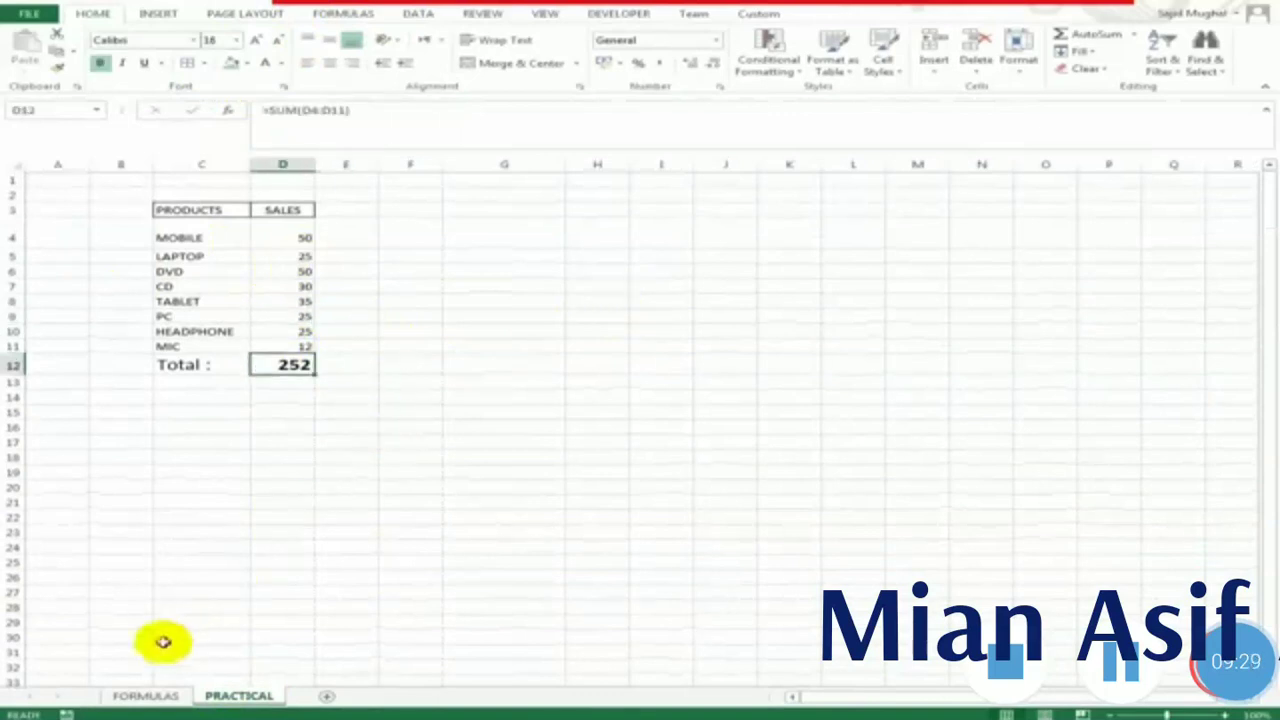
click(147, 697)
click(420, 366)
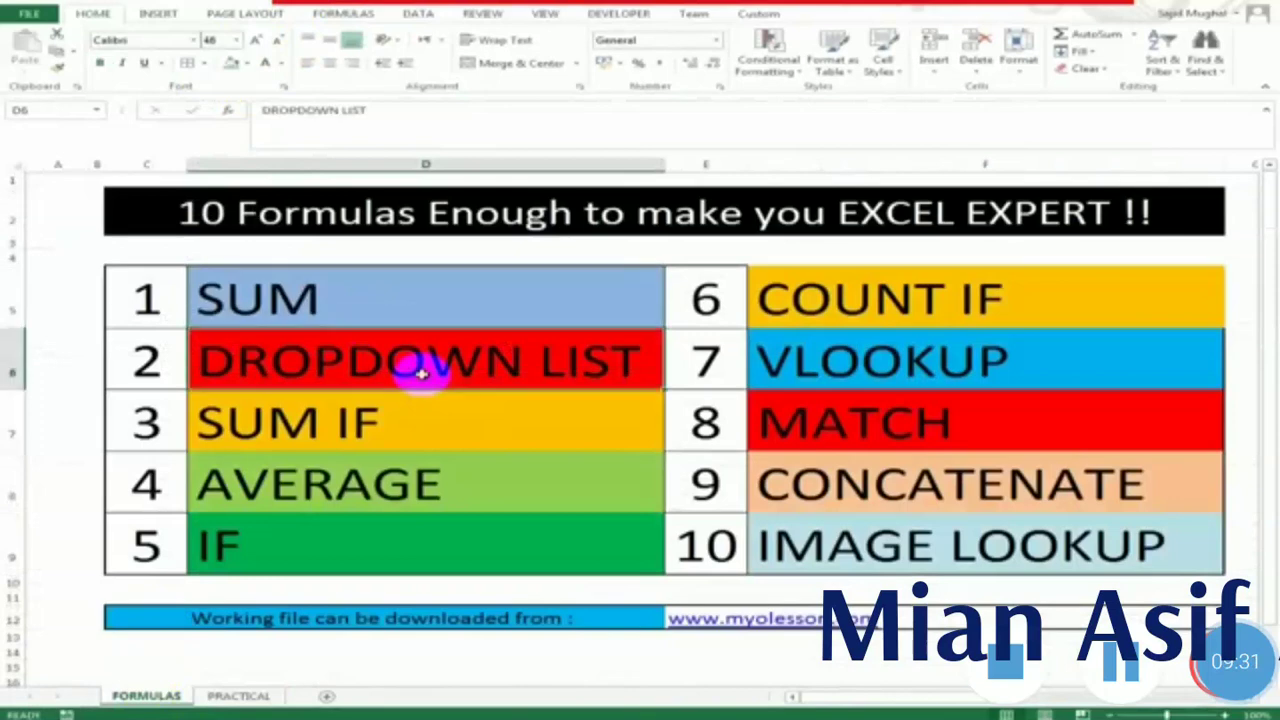
click(240, 696)
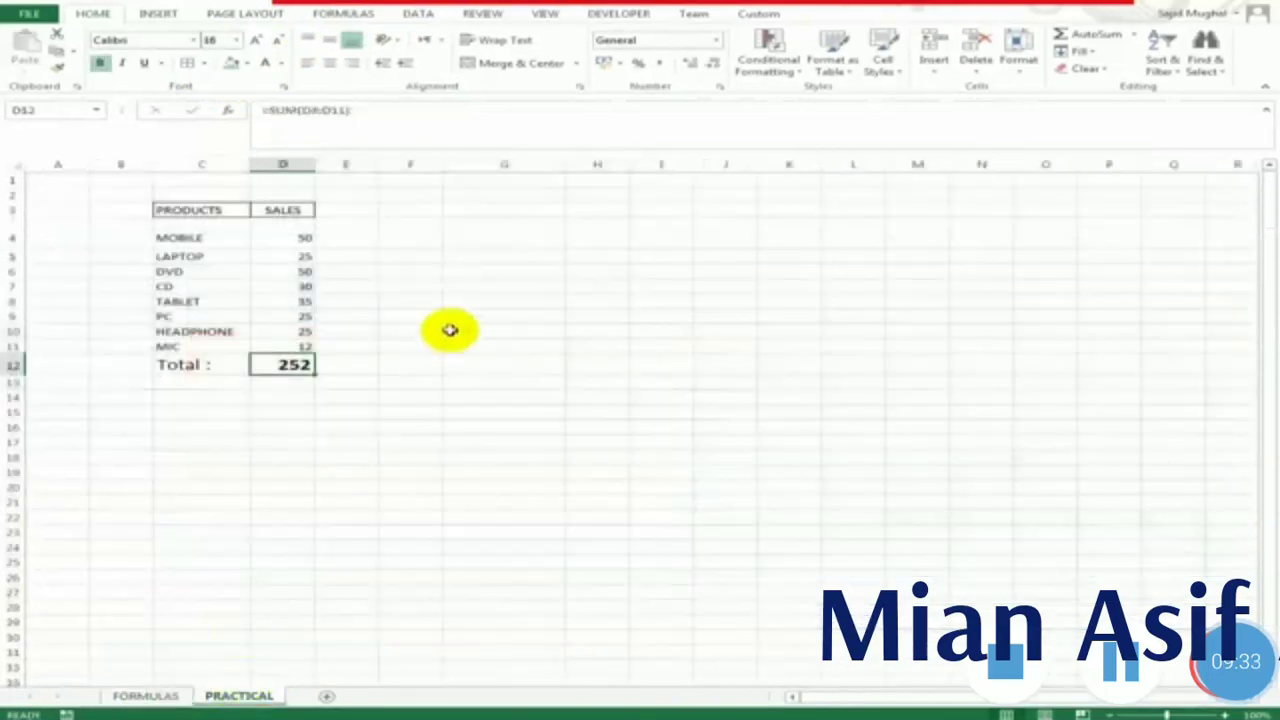
click(412, 240)
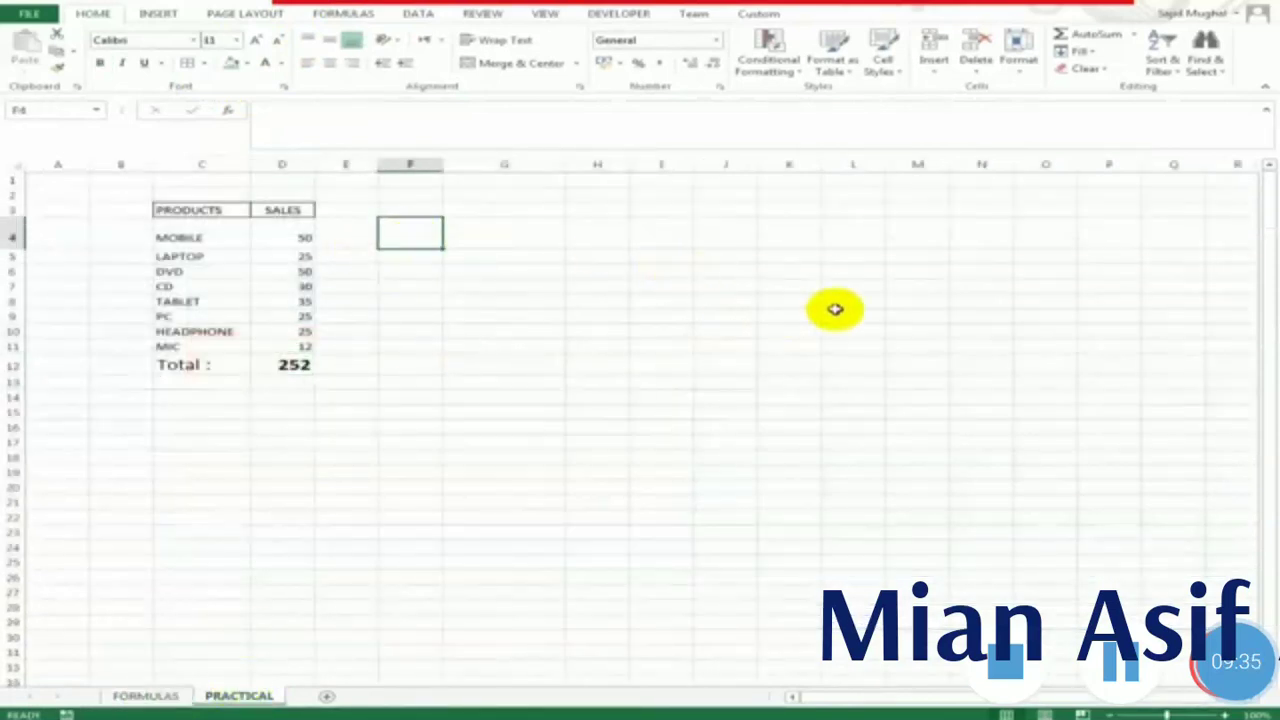
key(Right)
key(Up)
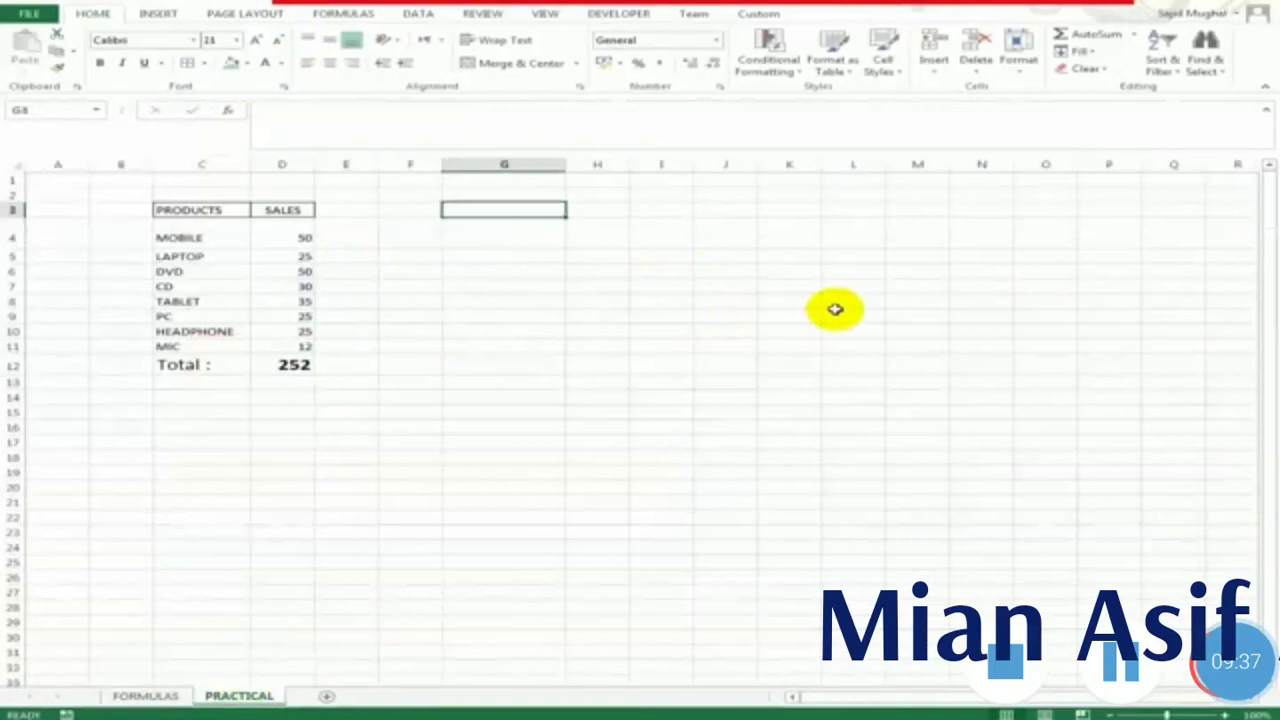
key(Down)
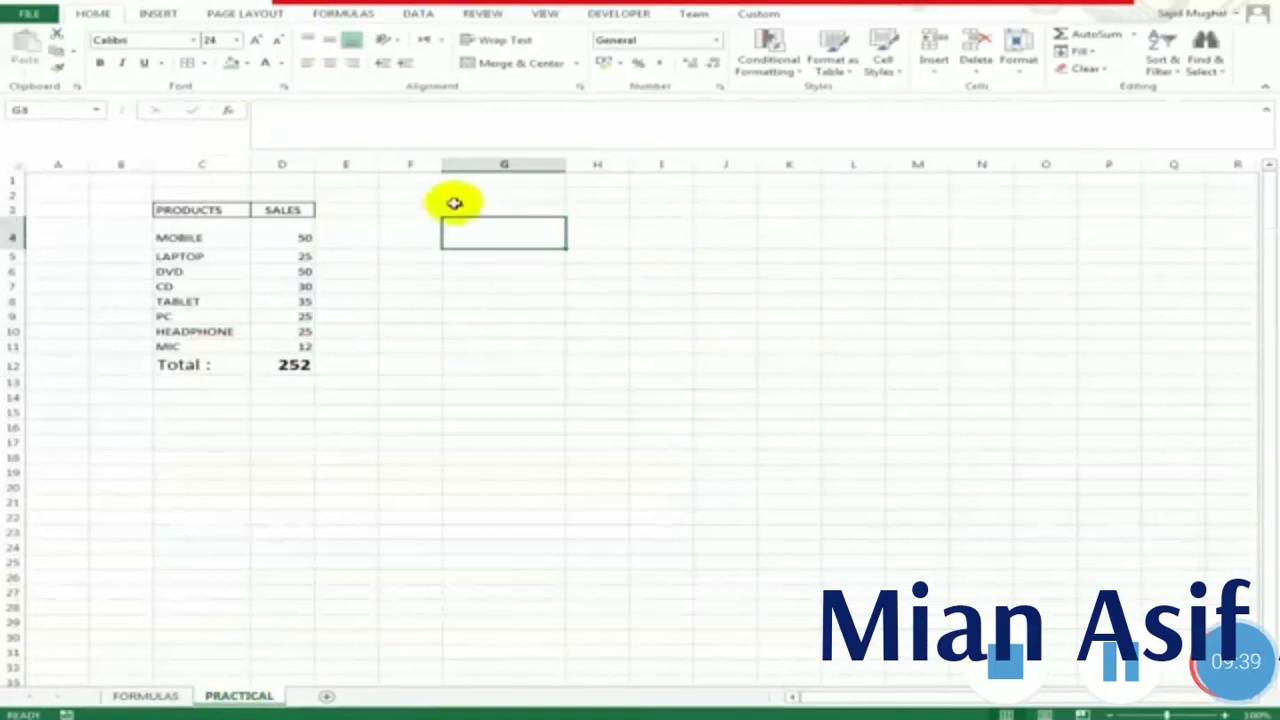
click(427, 20)
Give G4 a List data validation with source =$C$3:$C$11, the PRODUCTS column.
click(718, 70)
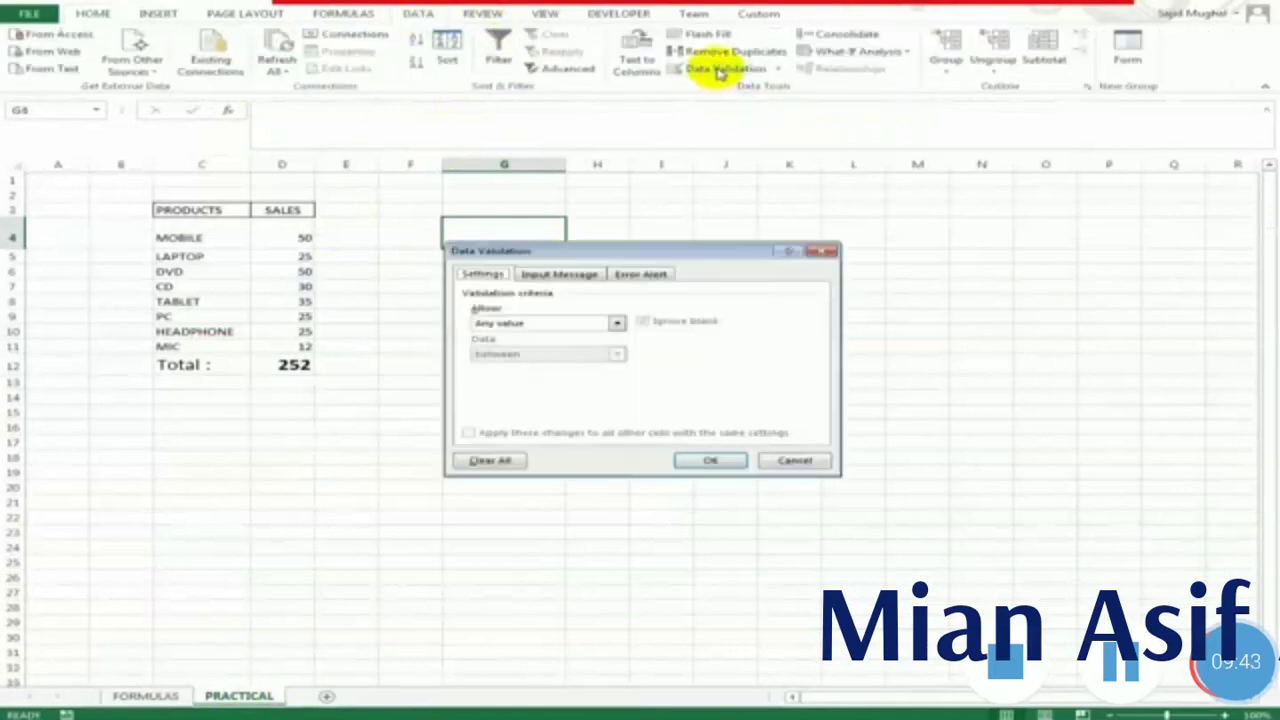
click(616, 323)
click(563, 365)
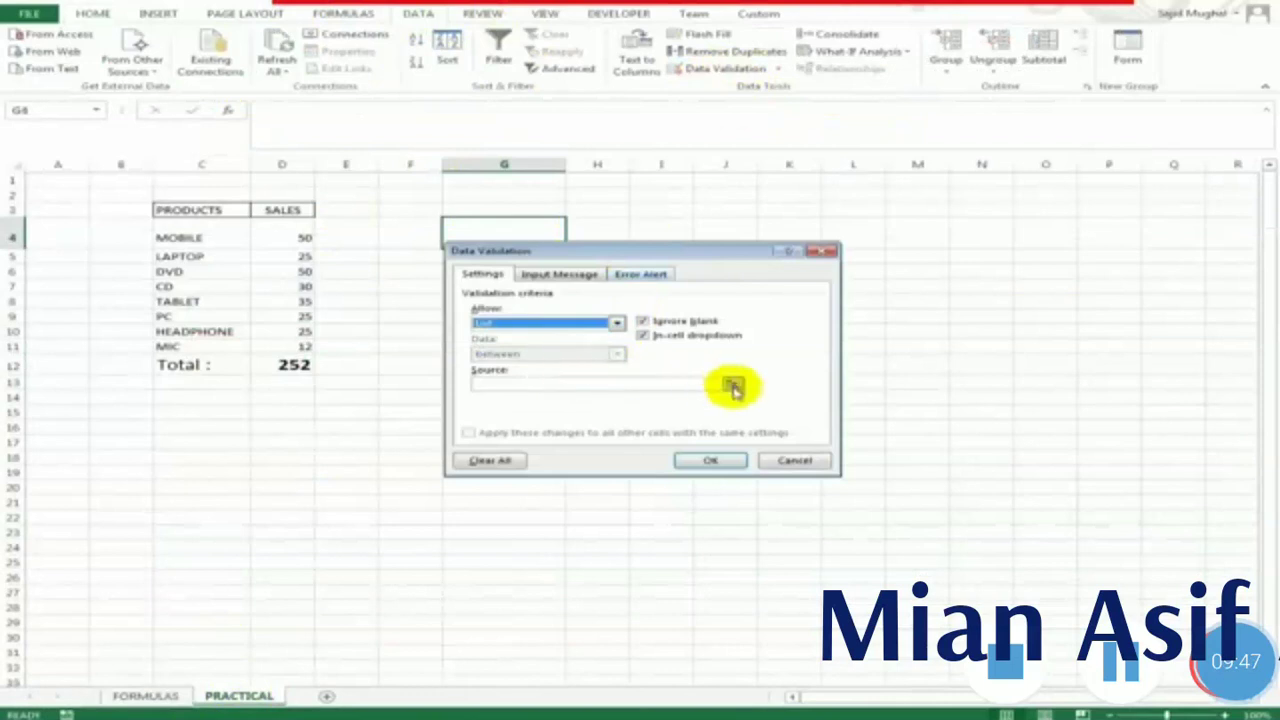
click(731, 384)
click(733, 385)
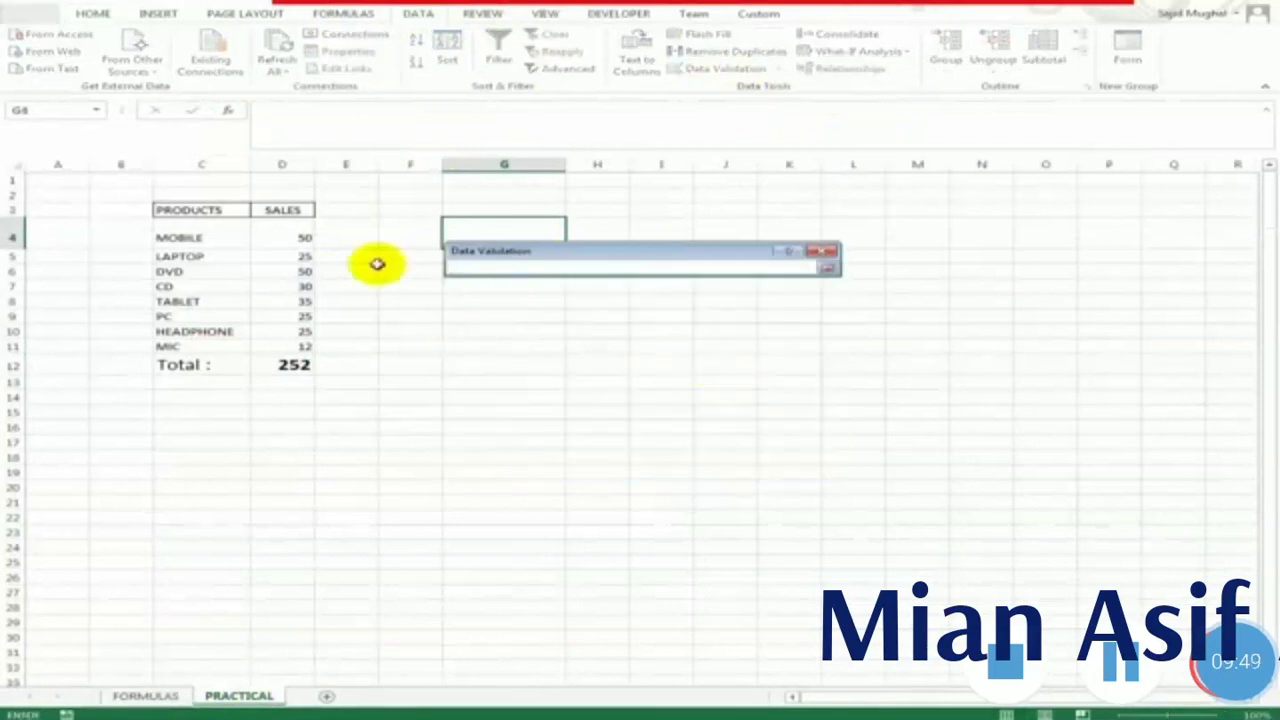
drag(220, 209, 214, 346)
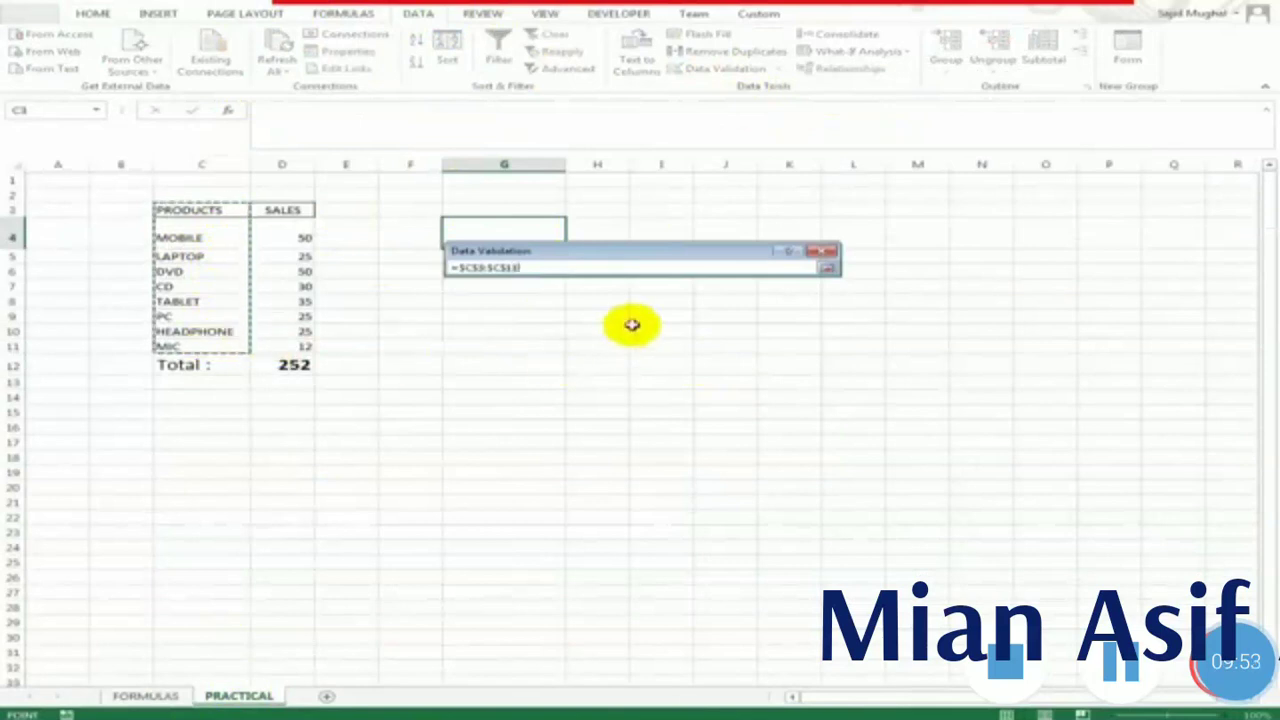
key(Return)
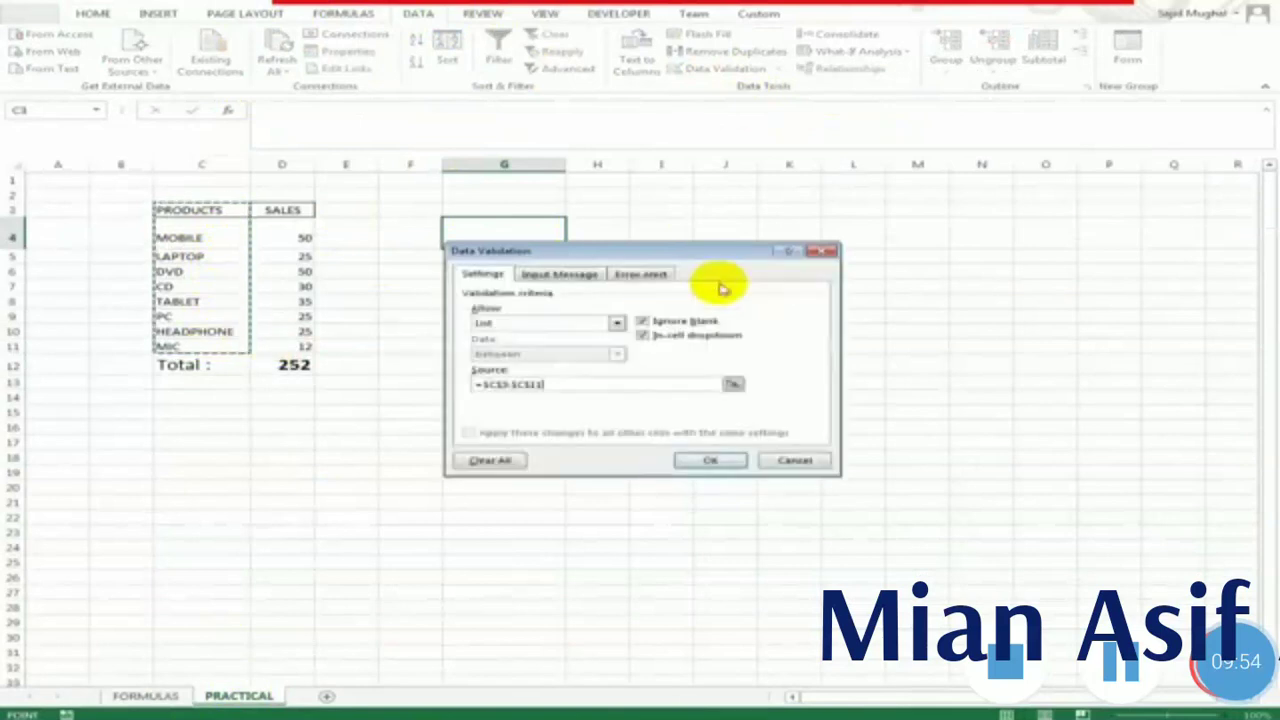
click(700, 462)
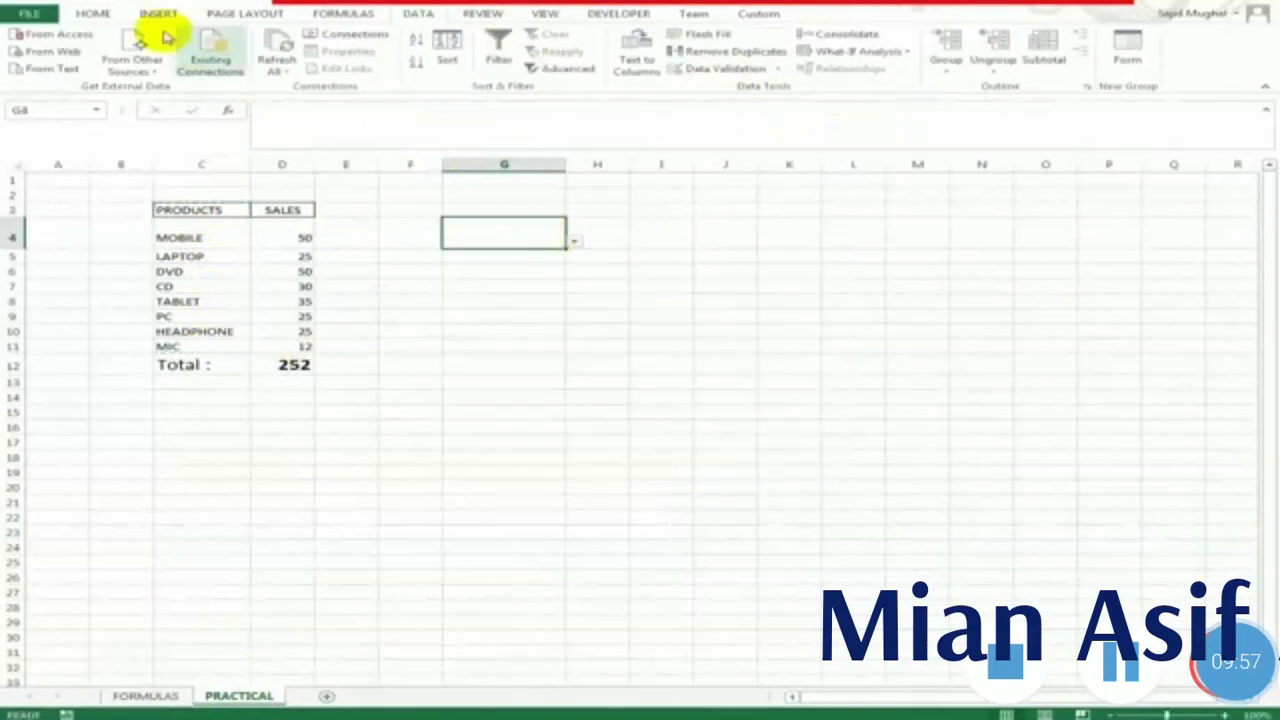
Fill cell G4 with light blue.
click(90, 14)
click(232, 62)
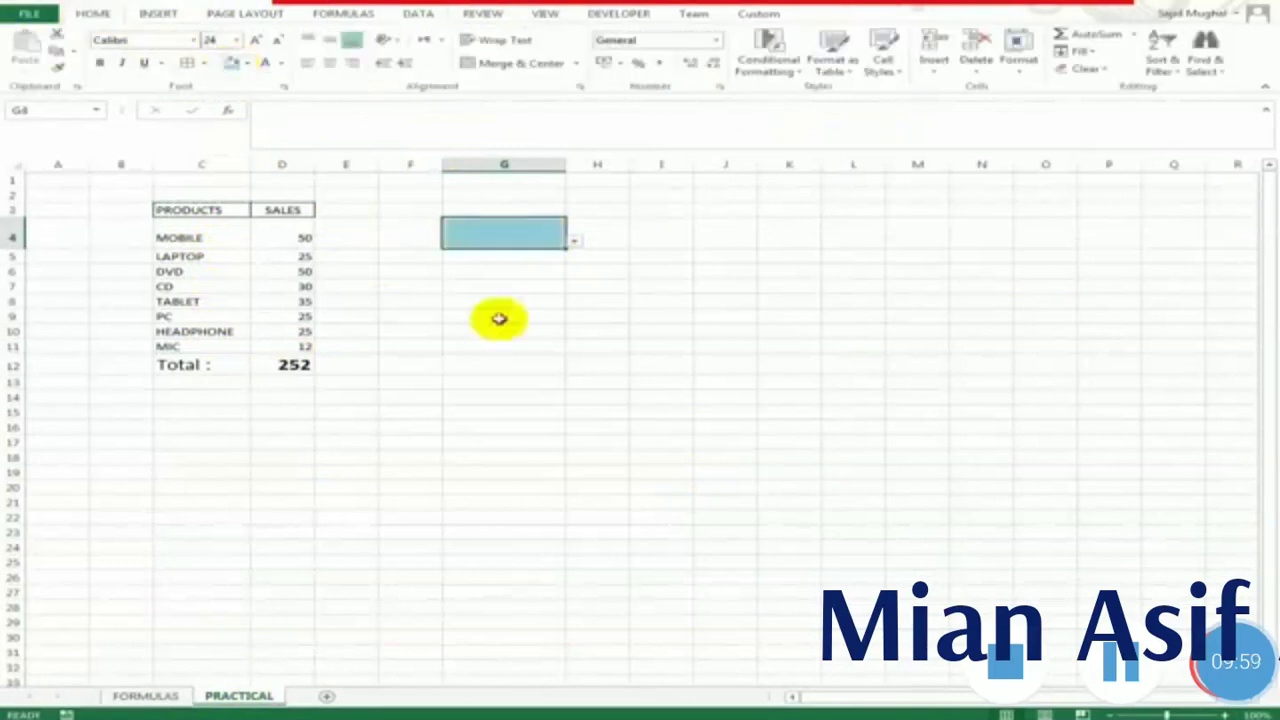
click(725, 316)
Pick CD, then PC, then TABLET from G4's dropdown, and return to the FORMULAS sheet.
click(540, 243)
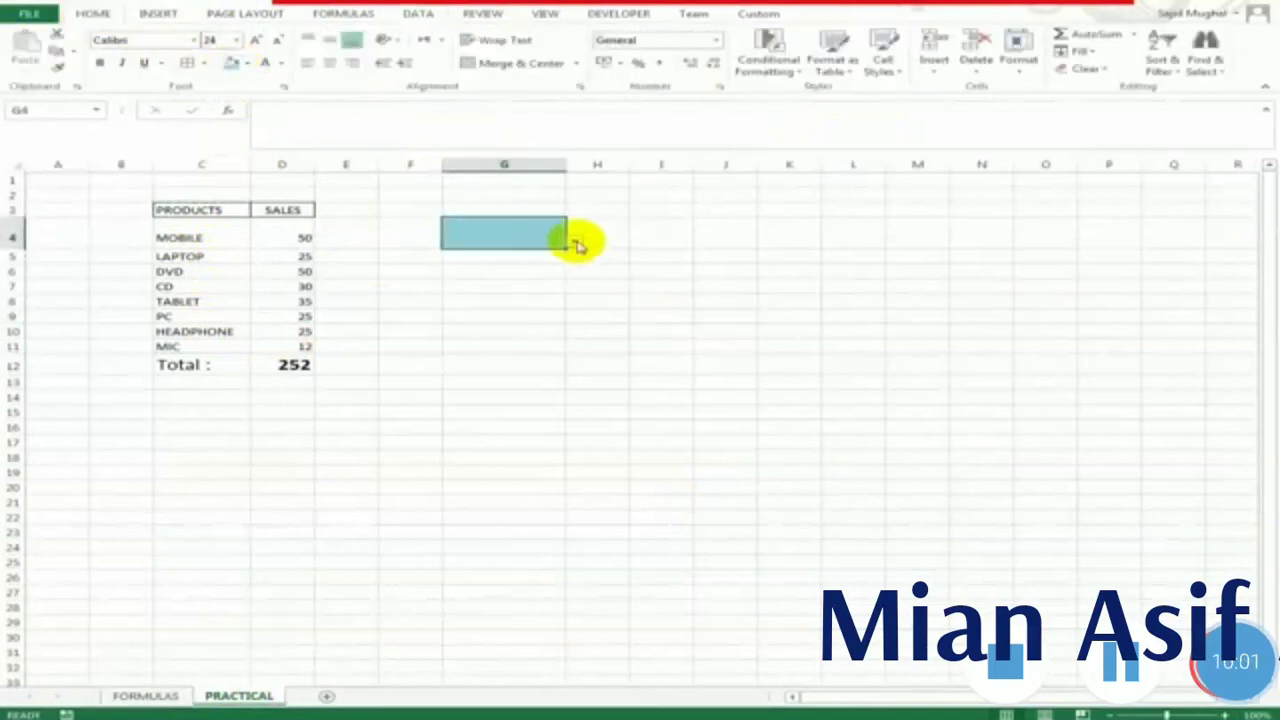
click(577, 243)
scroll(570, 286, down, 1)
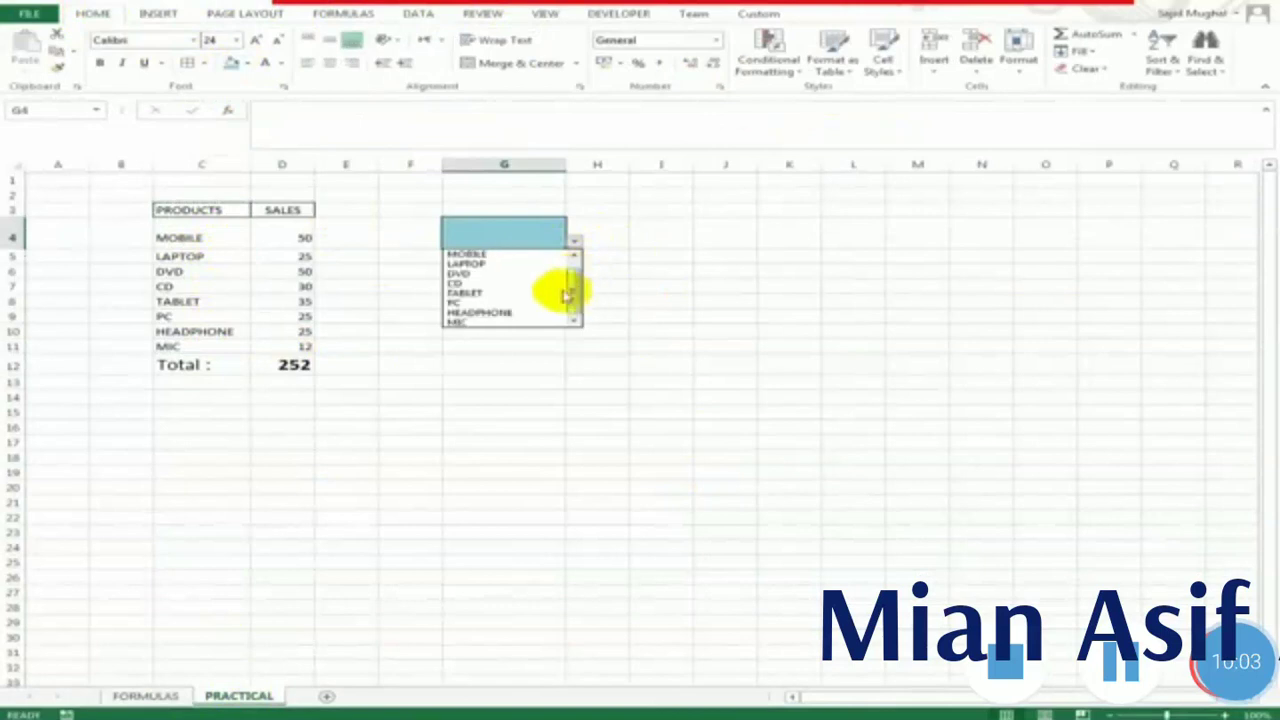
click(499, 285)
click(572, 246)
click(514, 237)
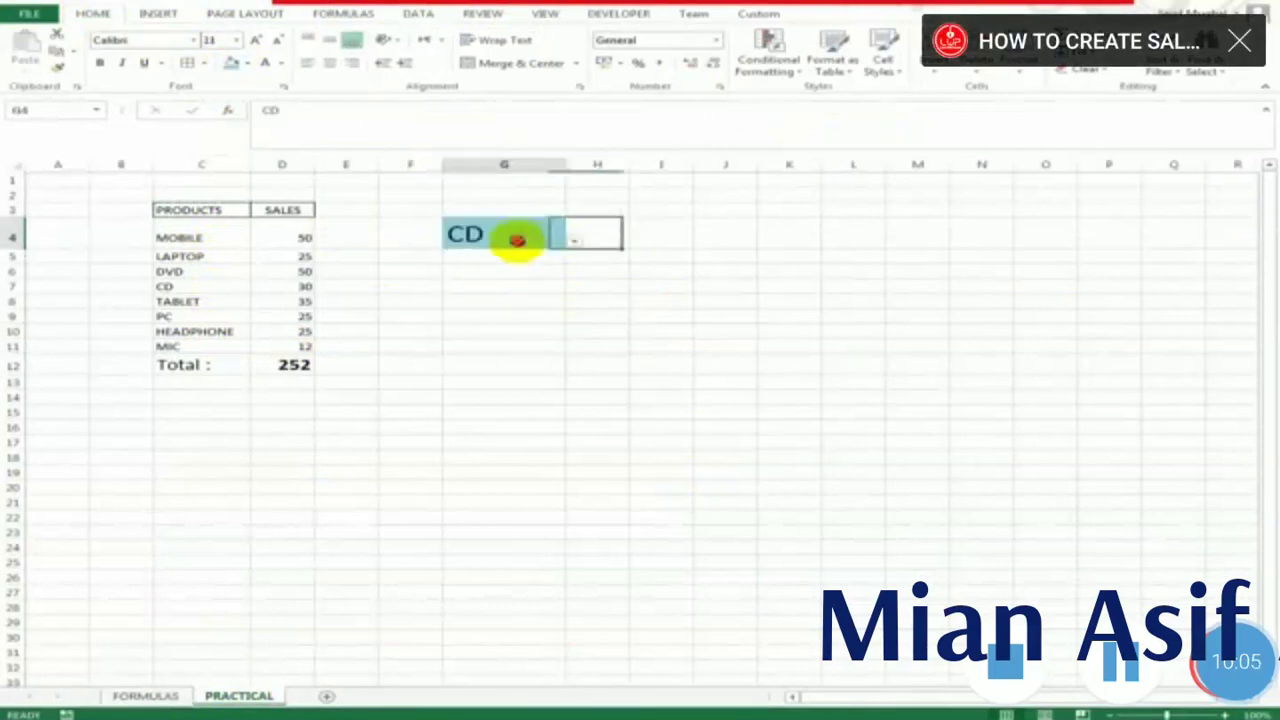
click(573, 247)
click(508, 296)
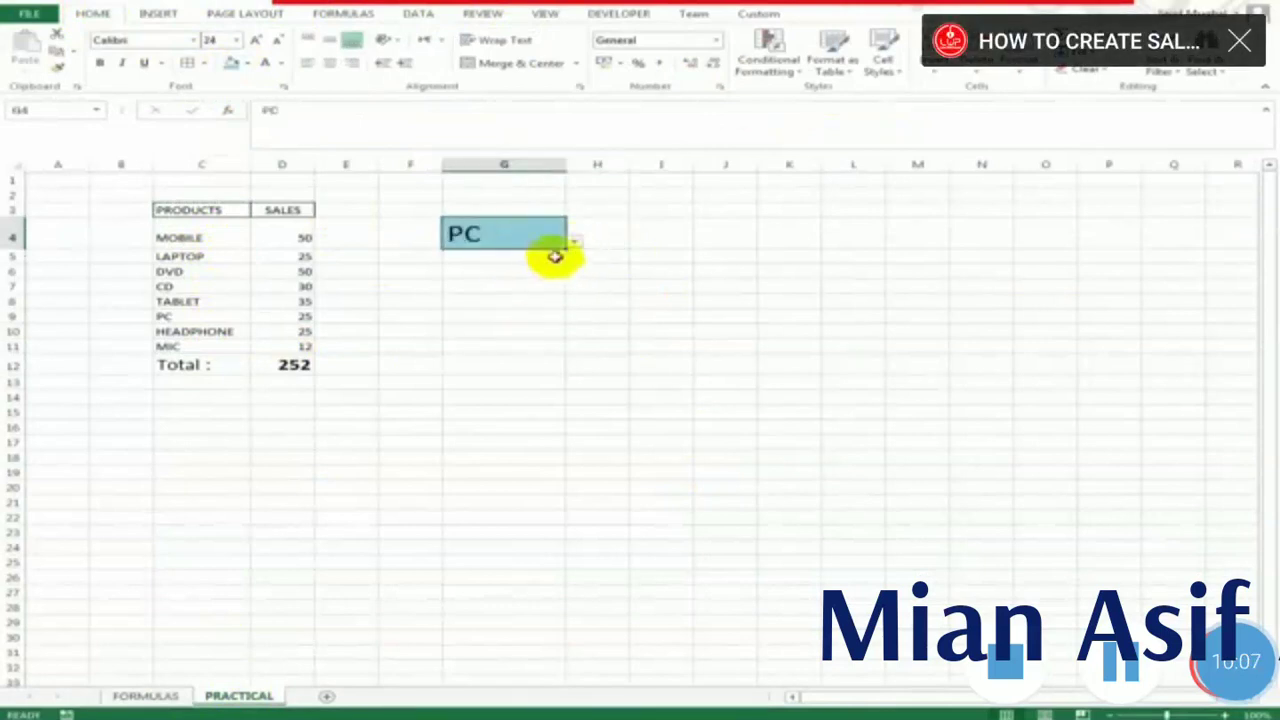
click(576, 247)
click(512, 289)
click(660, 271)
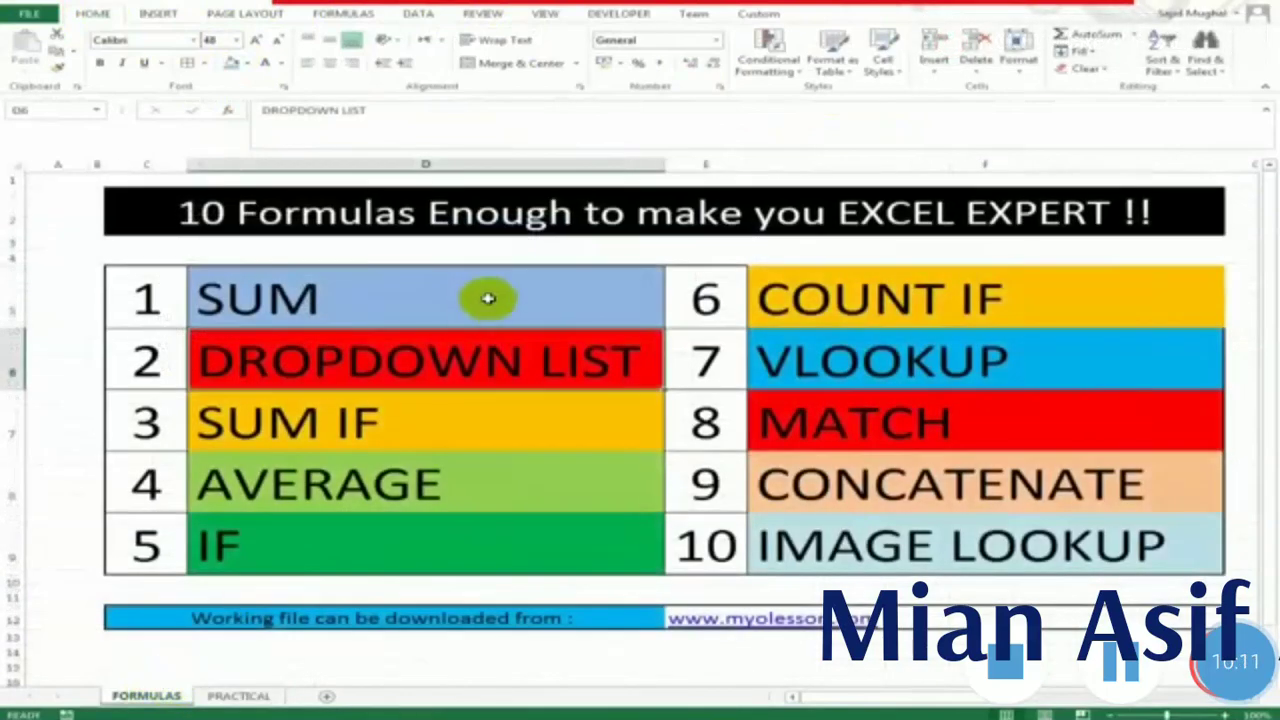
Check the SUM IF entry on FORMULAS, then review D12's SUM total formula on PRACTICAL.
click(425, 423)
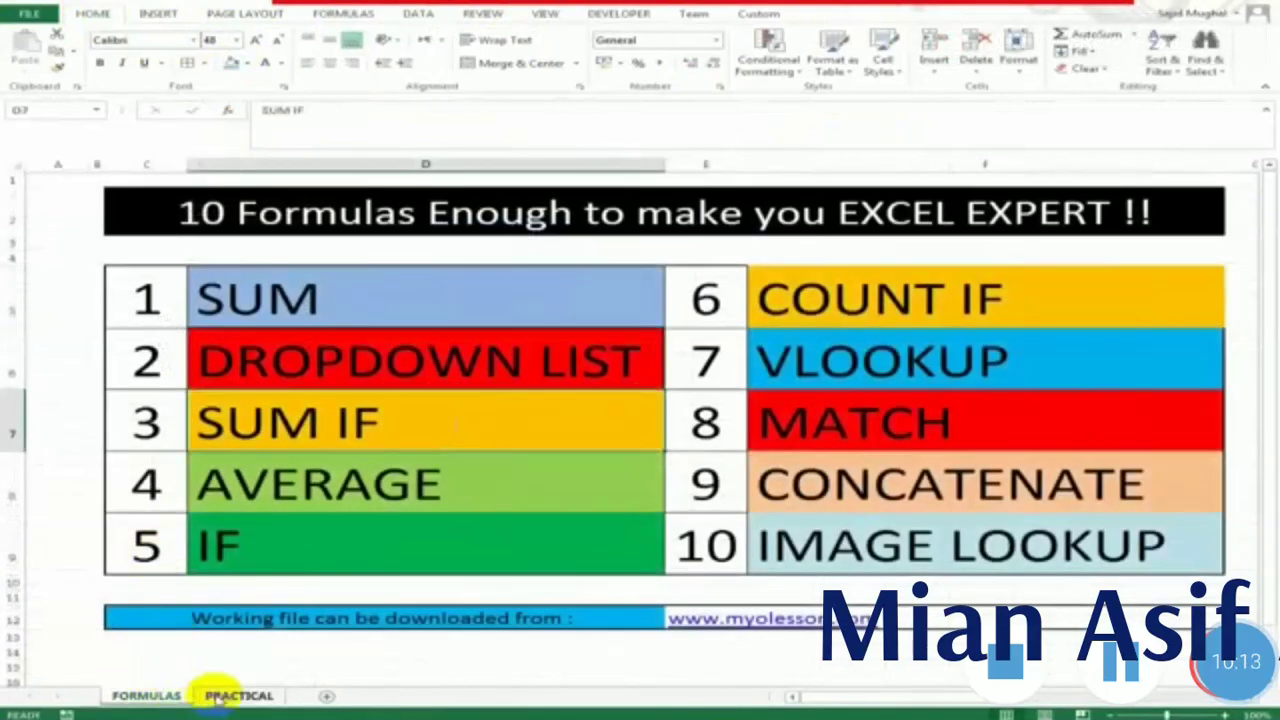
click(230, 694)
click(296, 364)
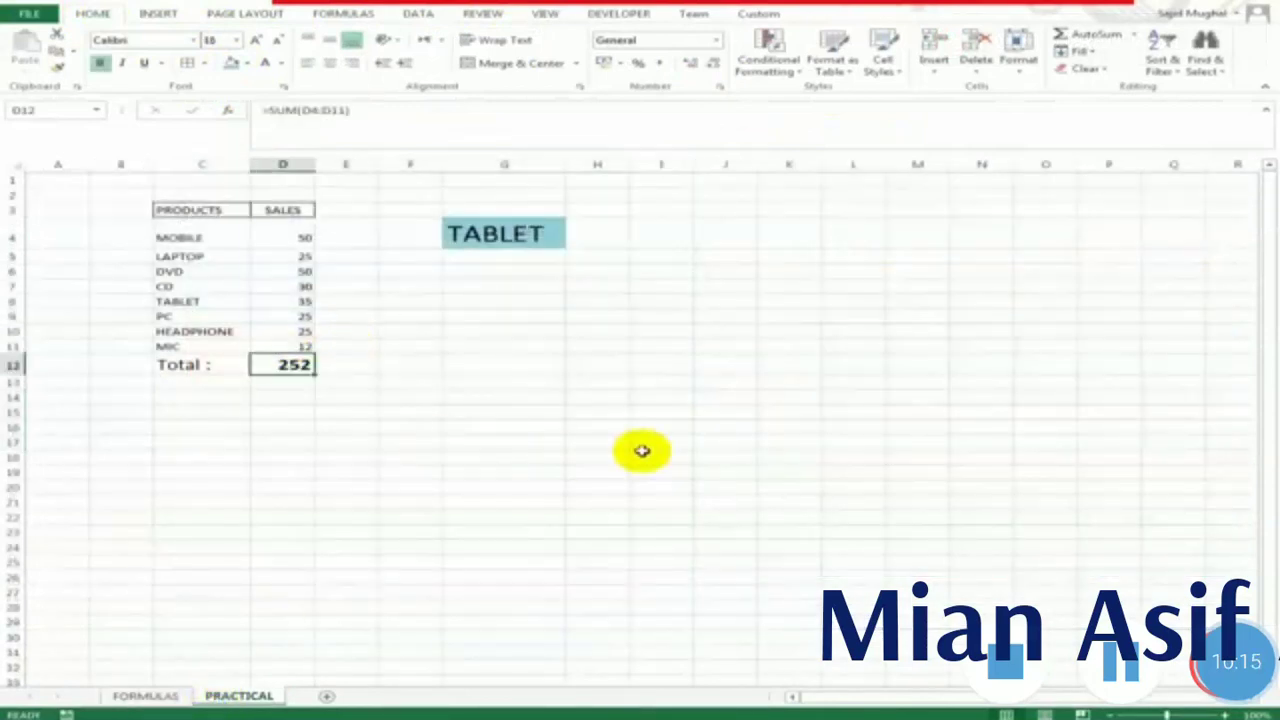
key(F2)
key(Return)
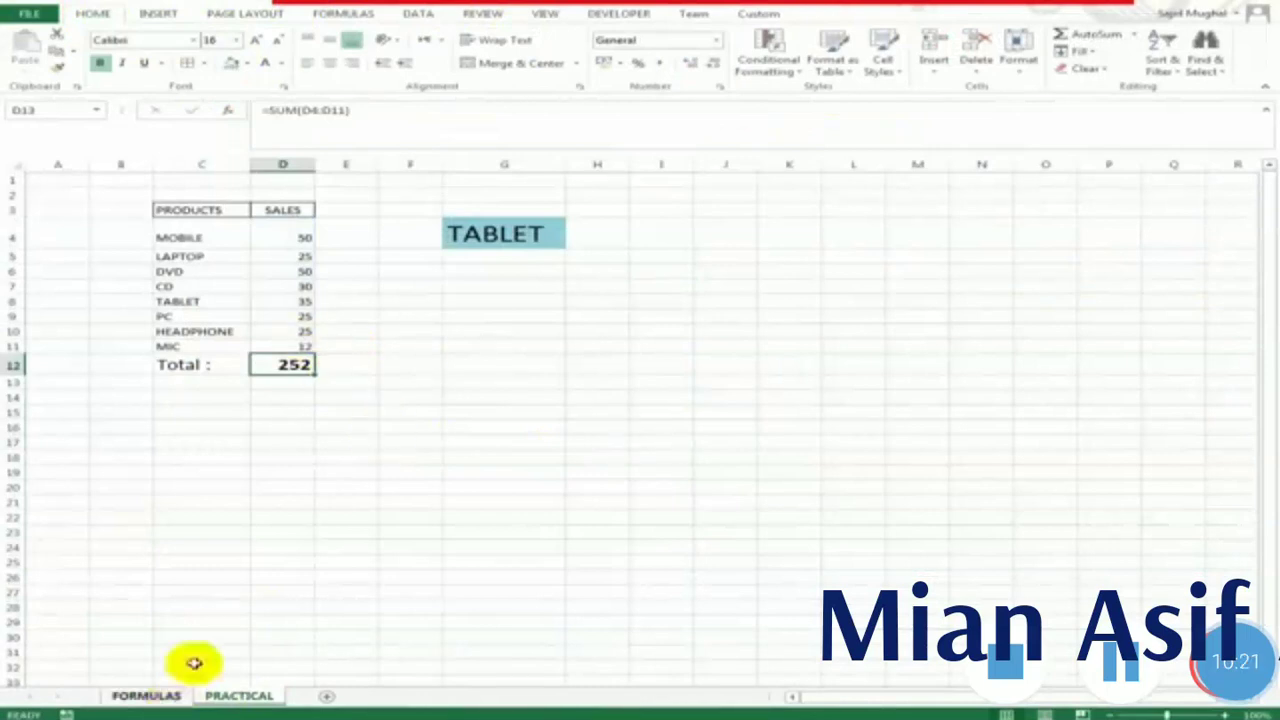
Enter a SUMIF in G5 using the absolute table range, G4 as criterion and the SALES column.
click(500, 256)
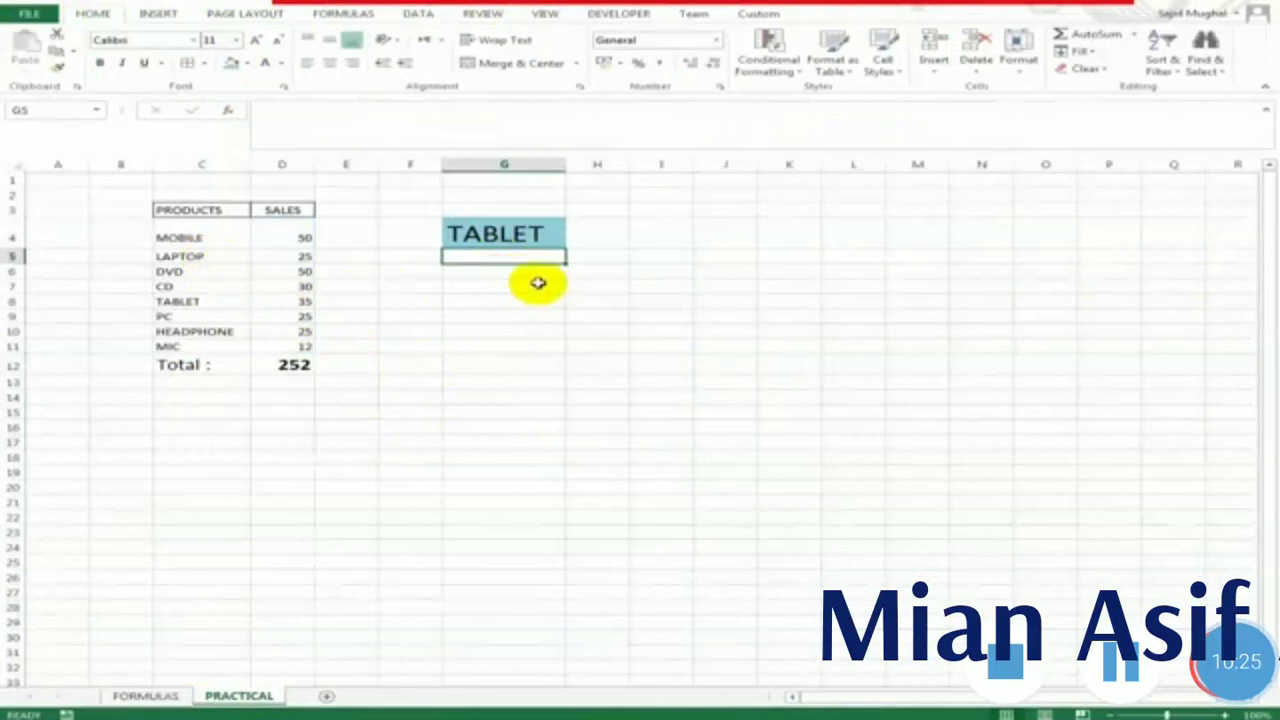
key(Up)
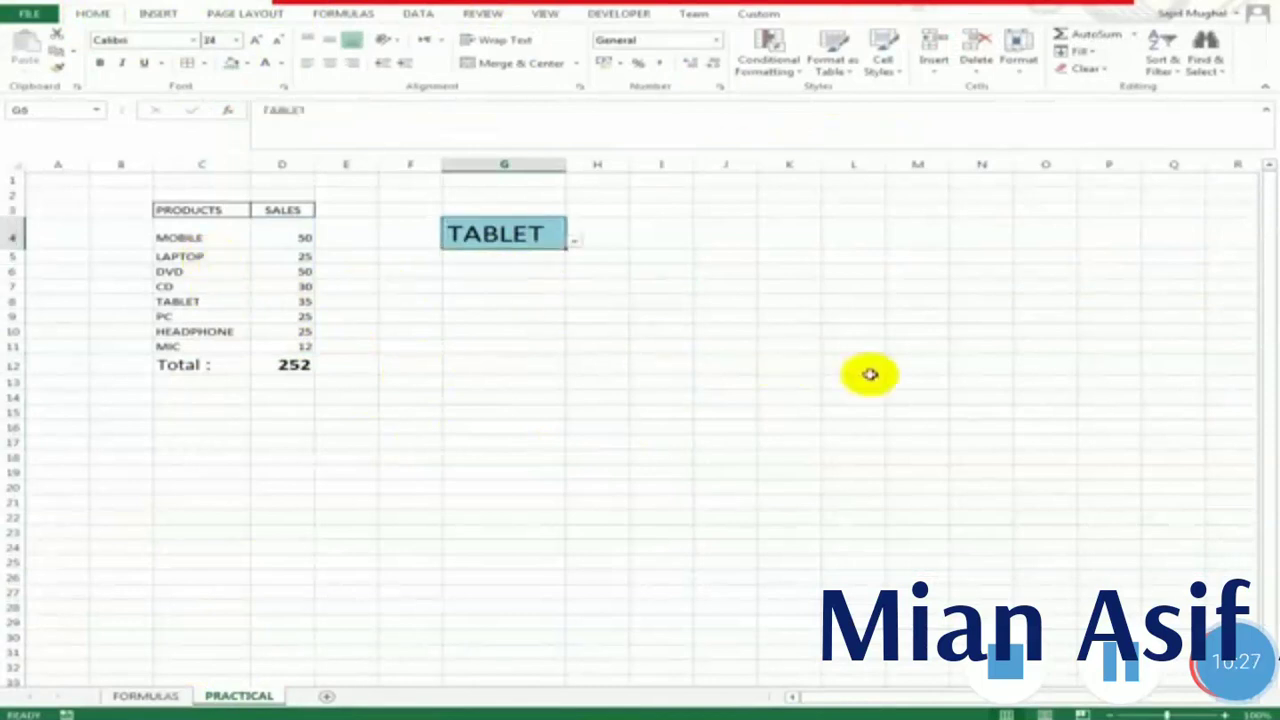
key(Down)
text(=sumif)
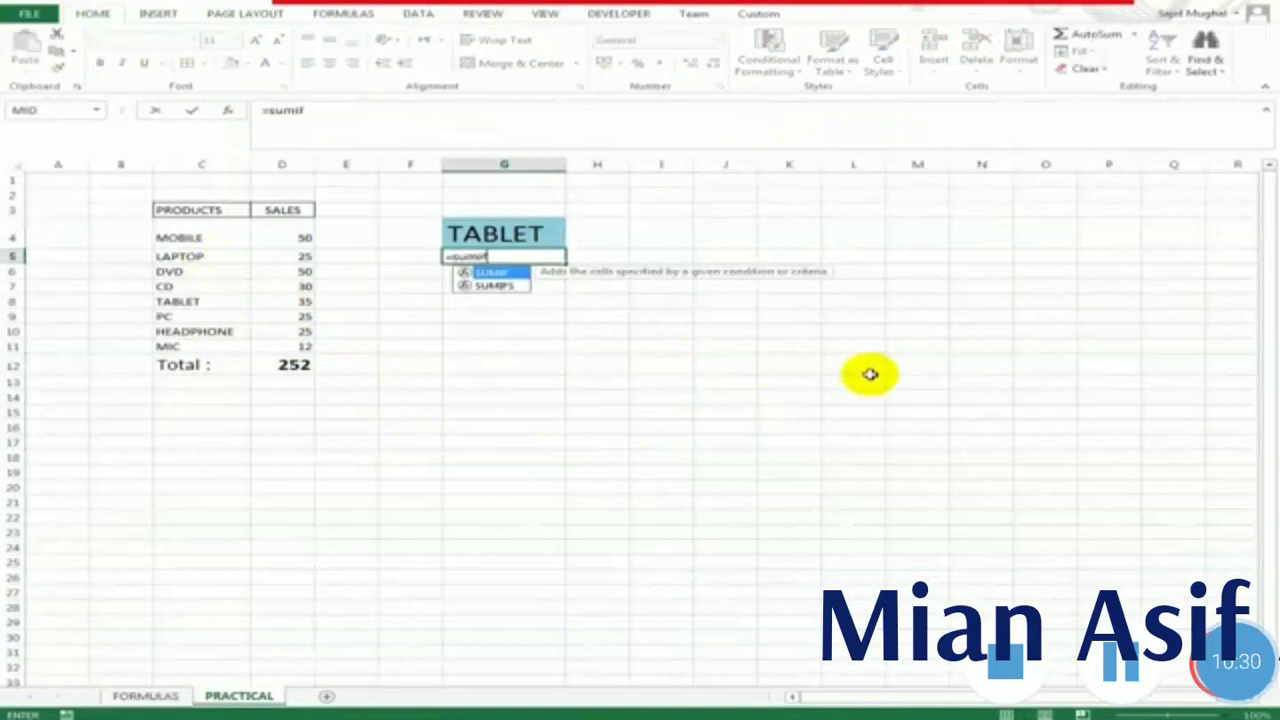
key(Tab)
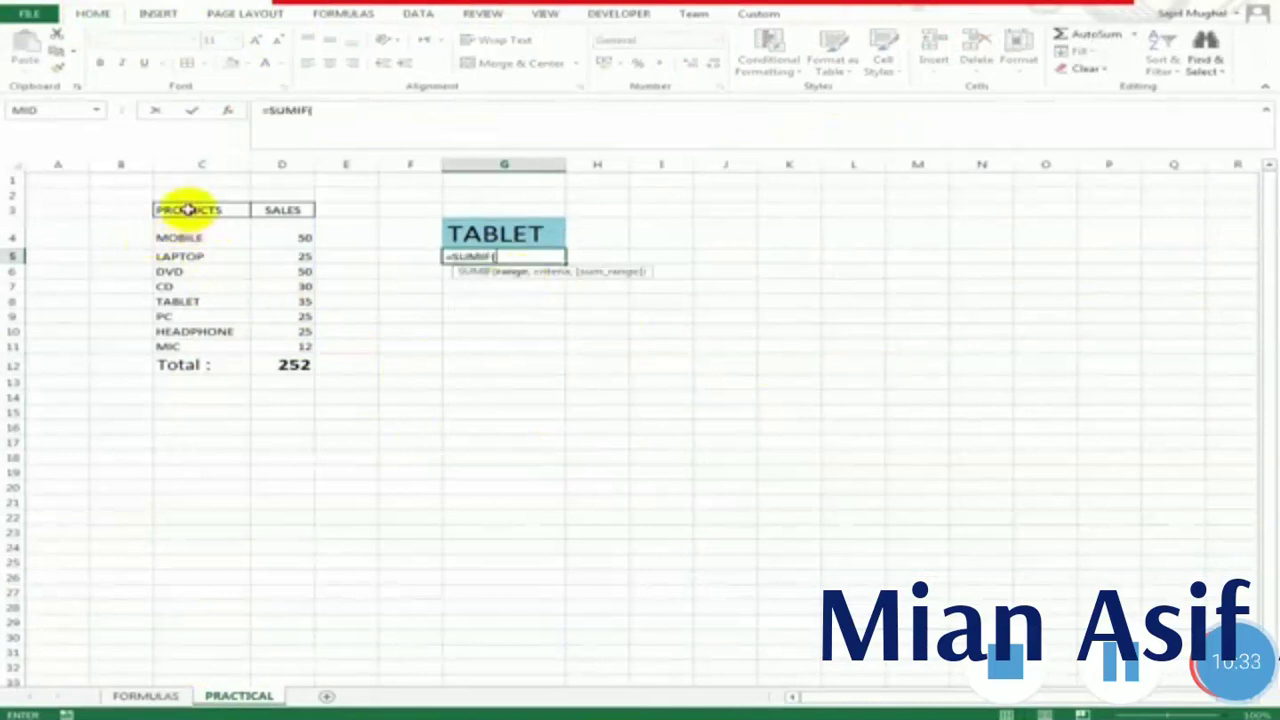
drag(188, 210, 305, 346)
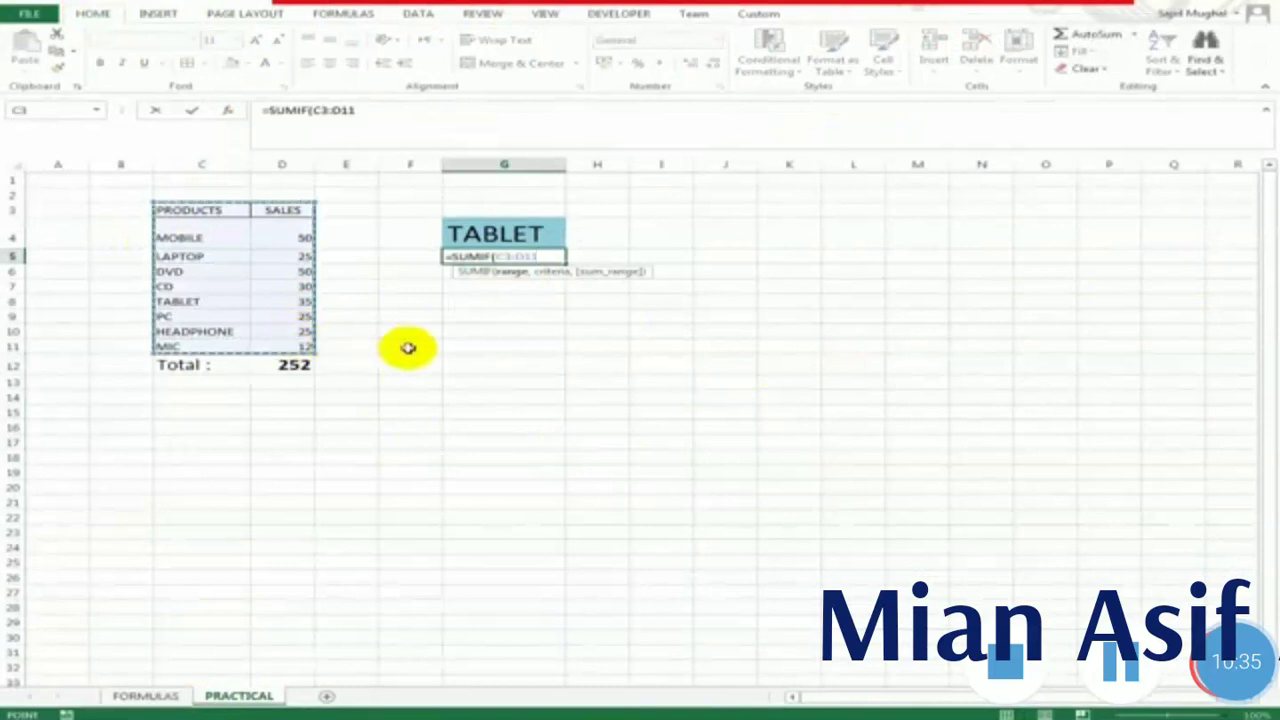
key(F4)
text(,)
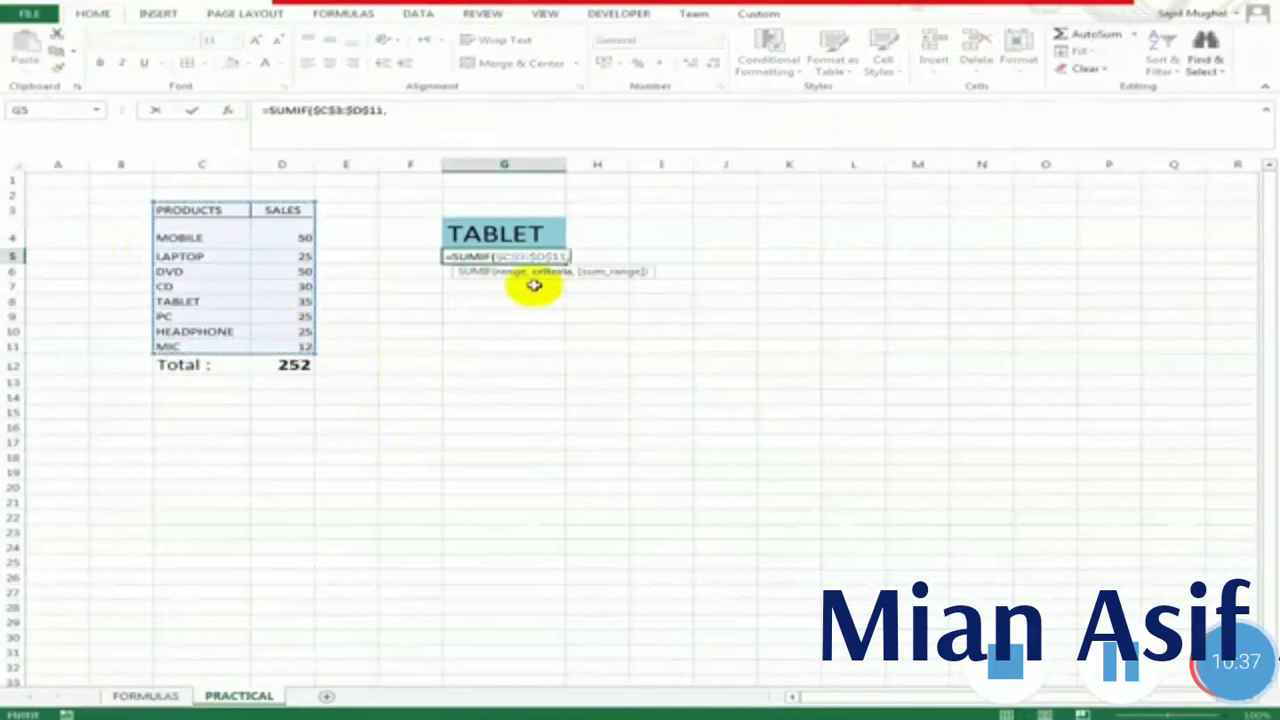
click(532, 233)
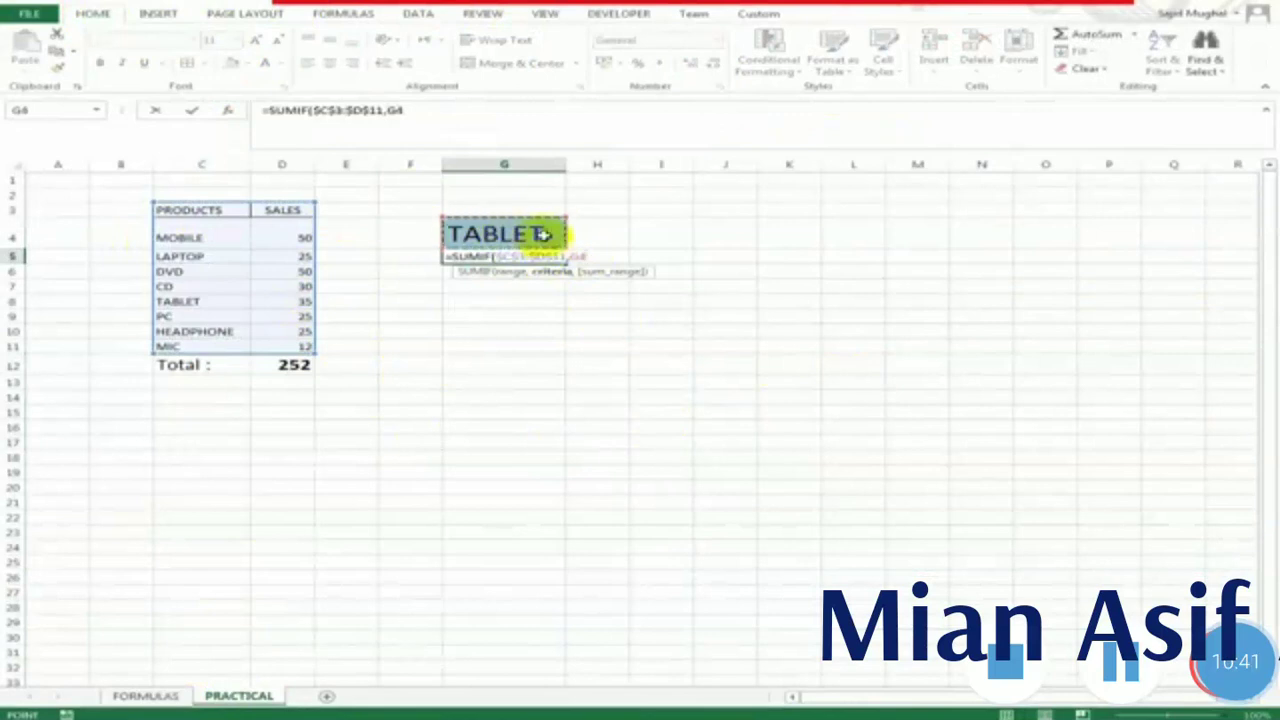
text(,)
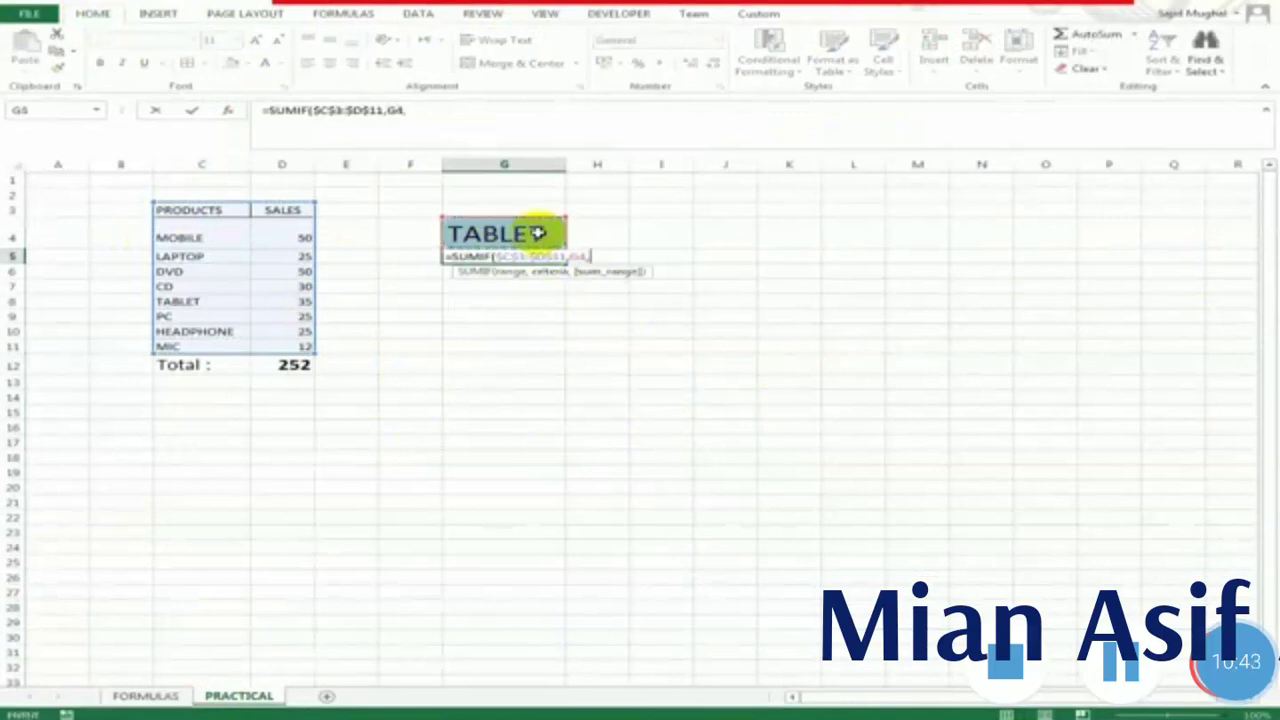
drag(291, 211, 290, 340)
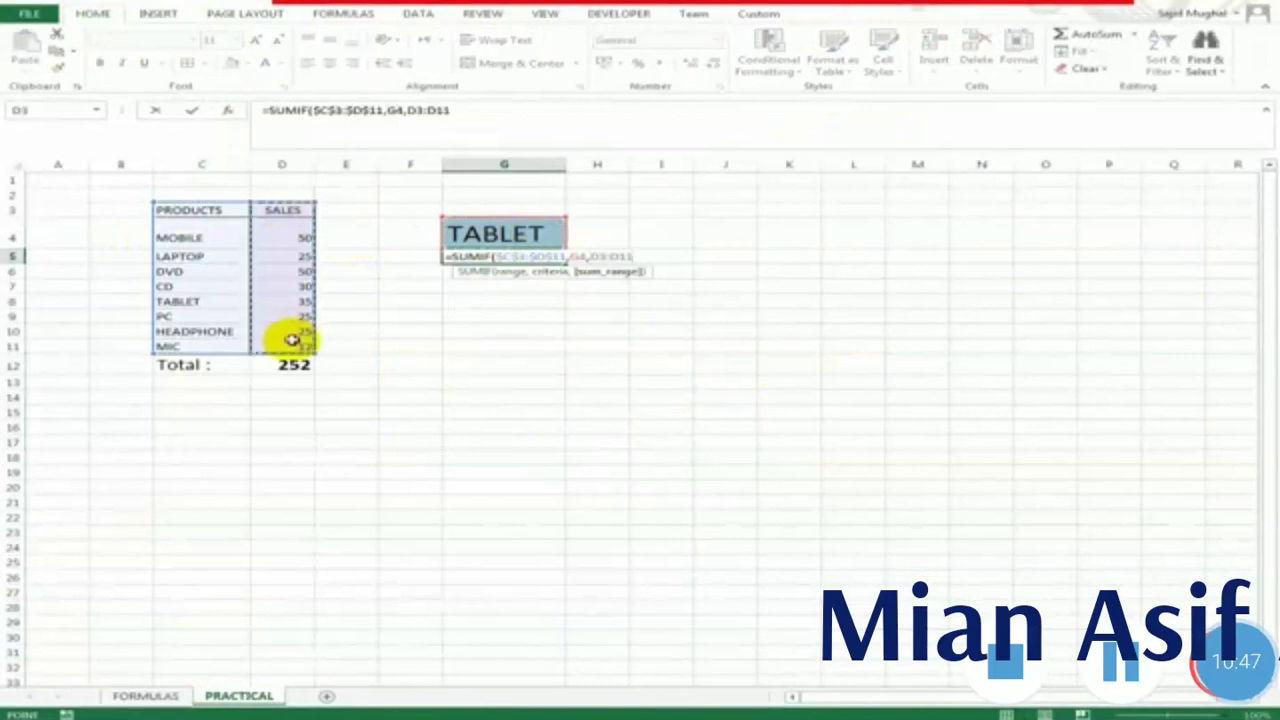
key(Return)
Enlarge the G5 SUMIF result's font size three steps.
key(Up)
key(Up)
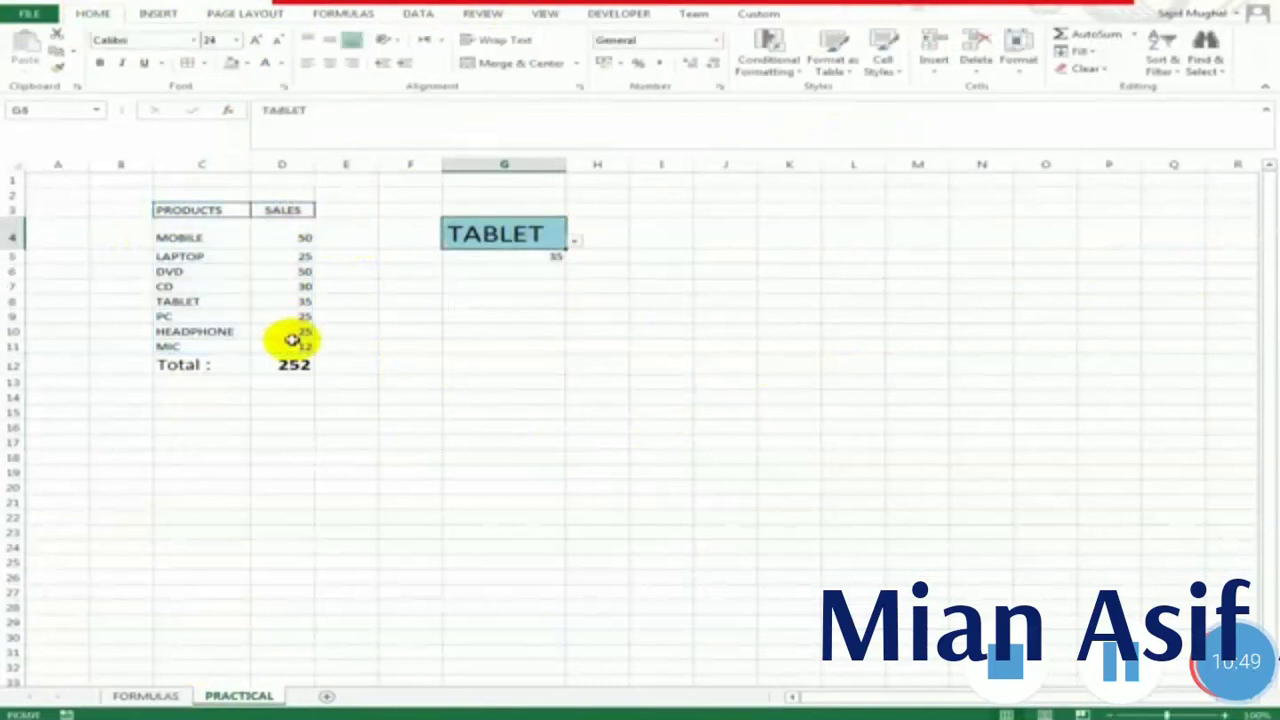
click(543, 259)
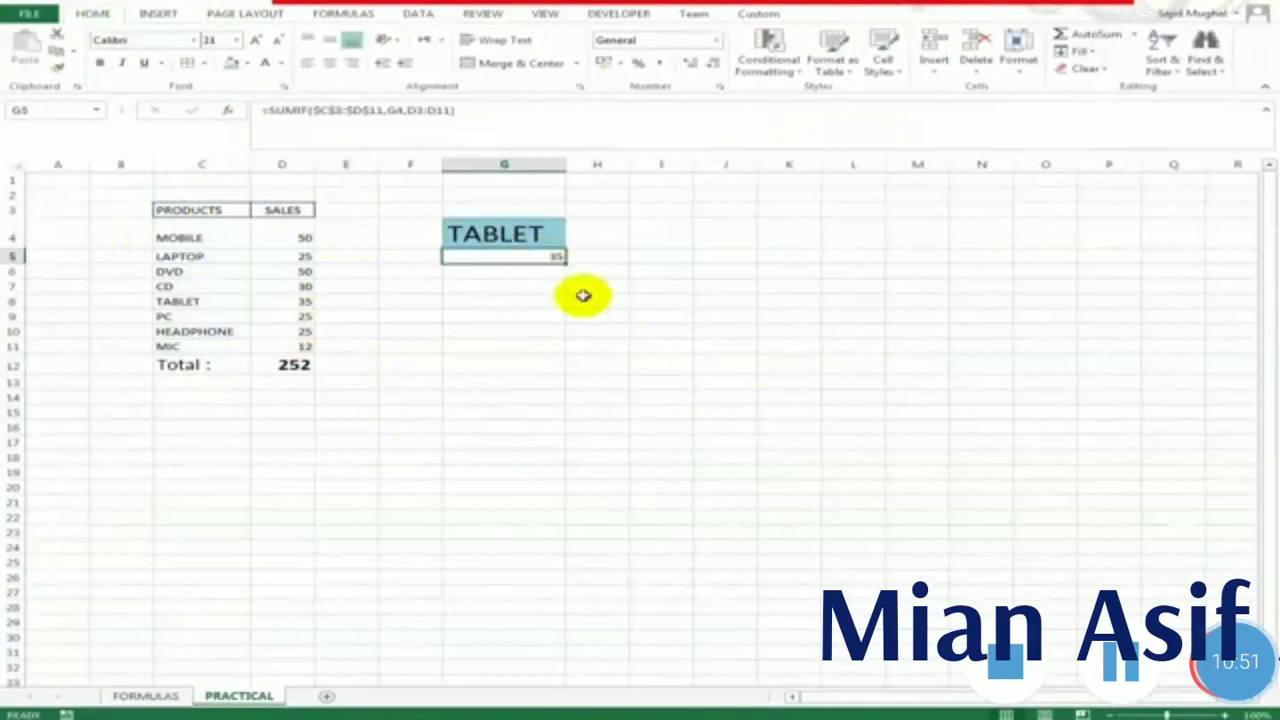
click(256, 41)
click(256, 41)
click(256, 41)
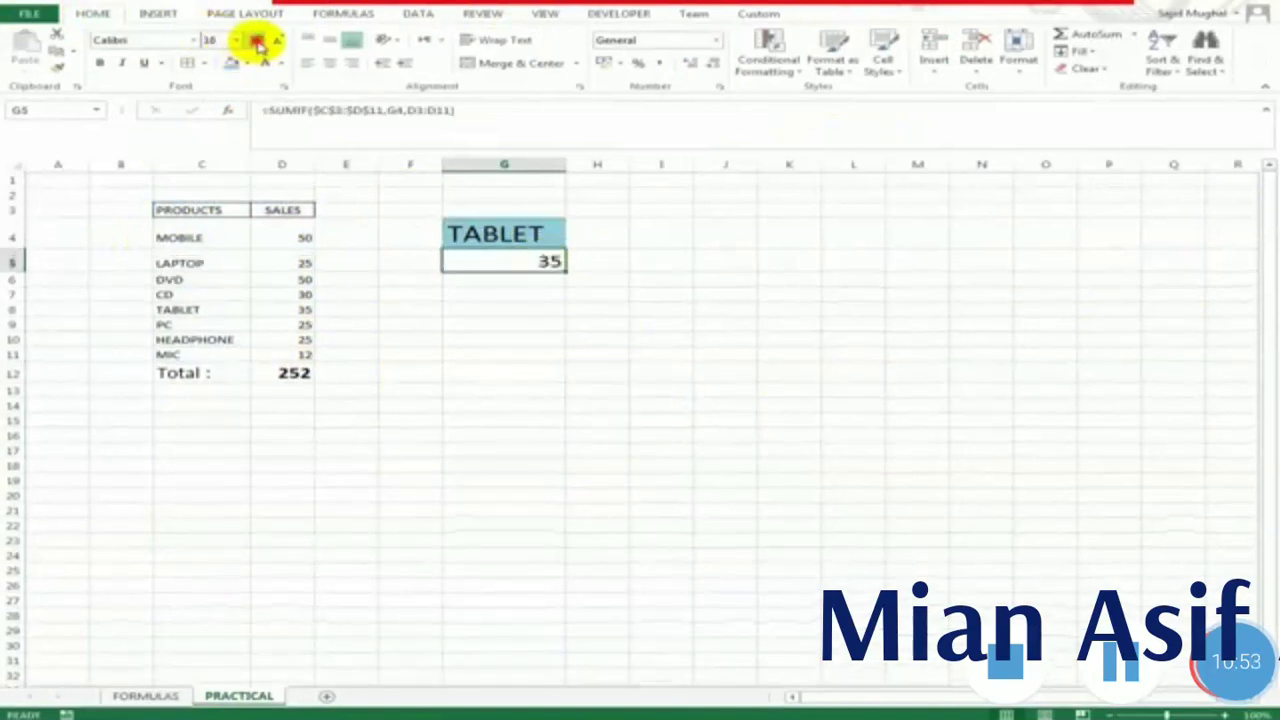
click(256, 41)
click(256, 41)
click(256, 41)
Pick LAPTOP then HEADPHONE in G4 and widen column G to fit HEADPHONE.
click(523, 230)
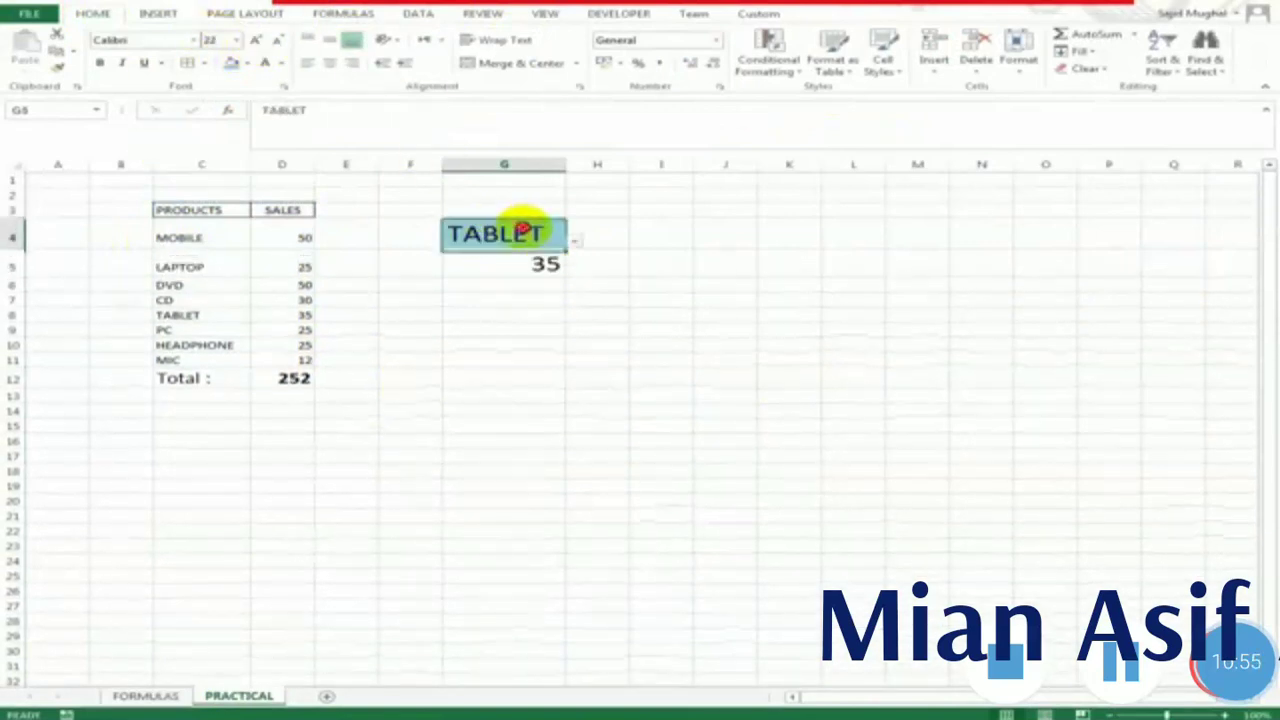
click(574, 246)
click(505, 263)
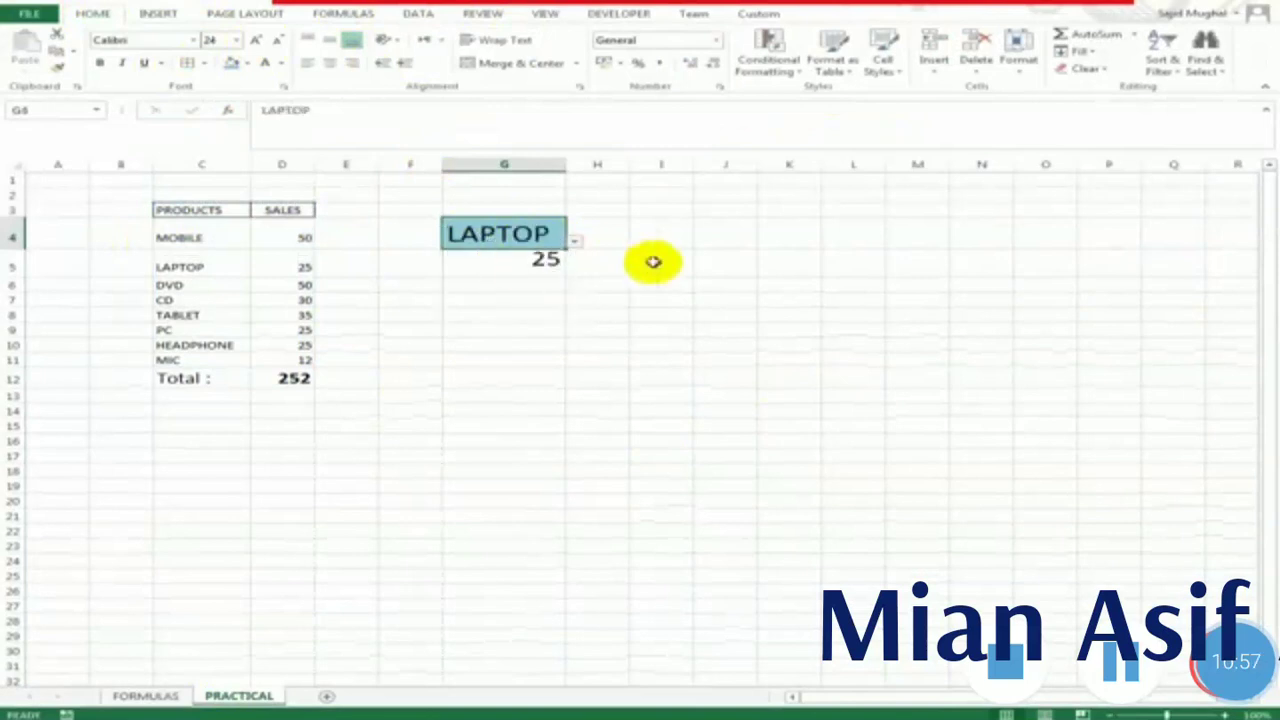
click(576, 246)
click(510, 313)
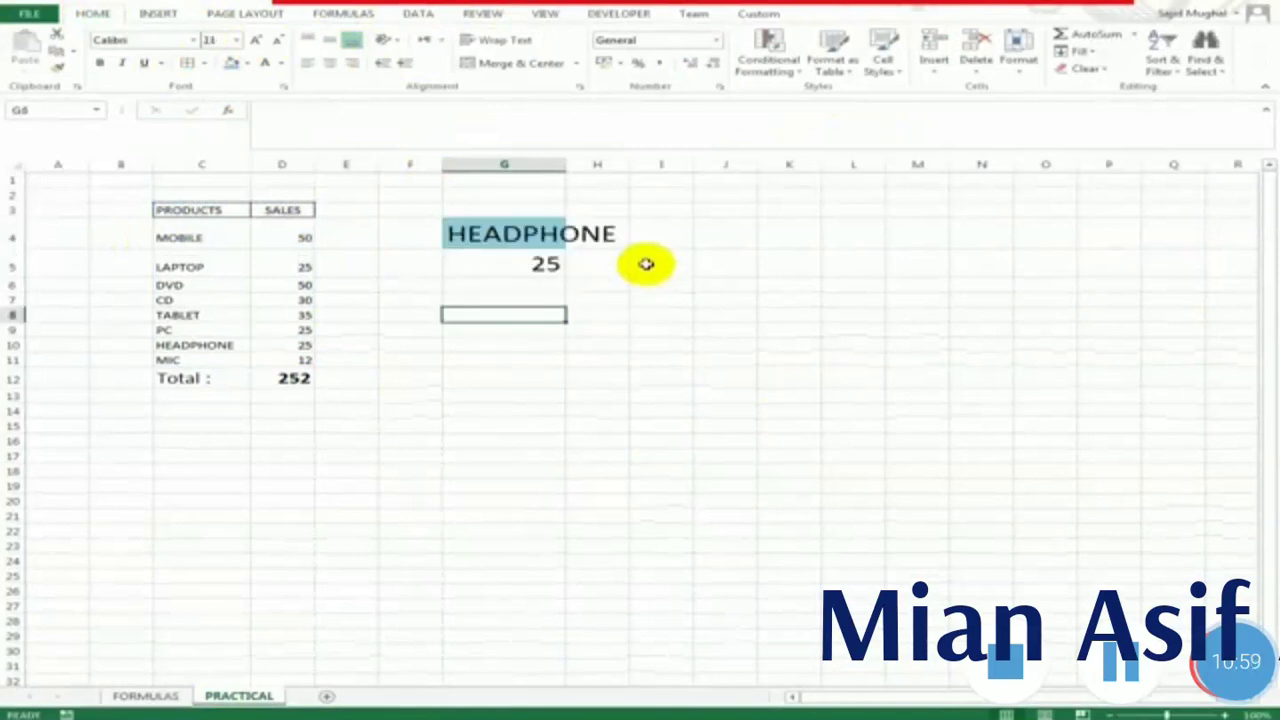
double_click(568, 163)
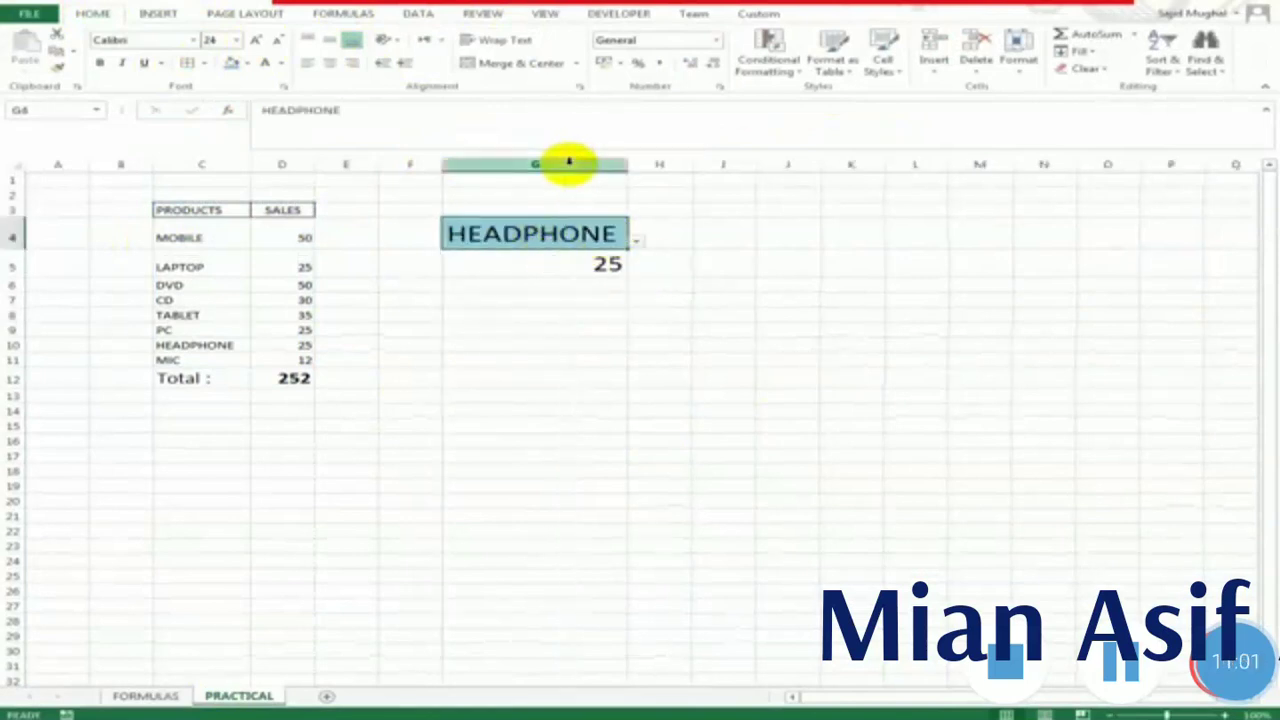
Cycle G4 through DVD and LAPTOP, then set it back to MOBILE.
click(636, 241)
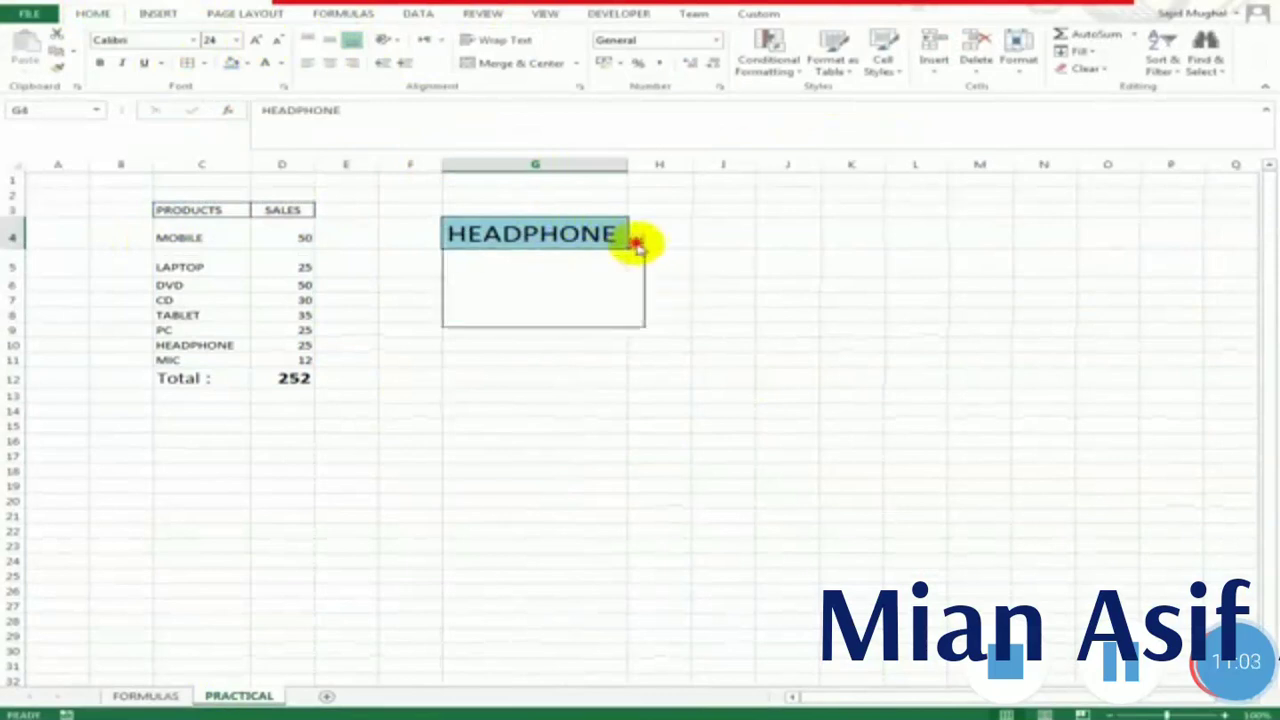
click(563, 276)
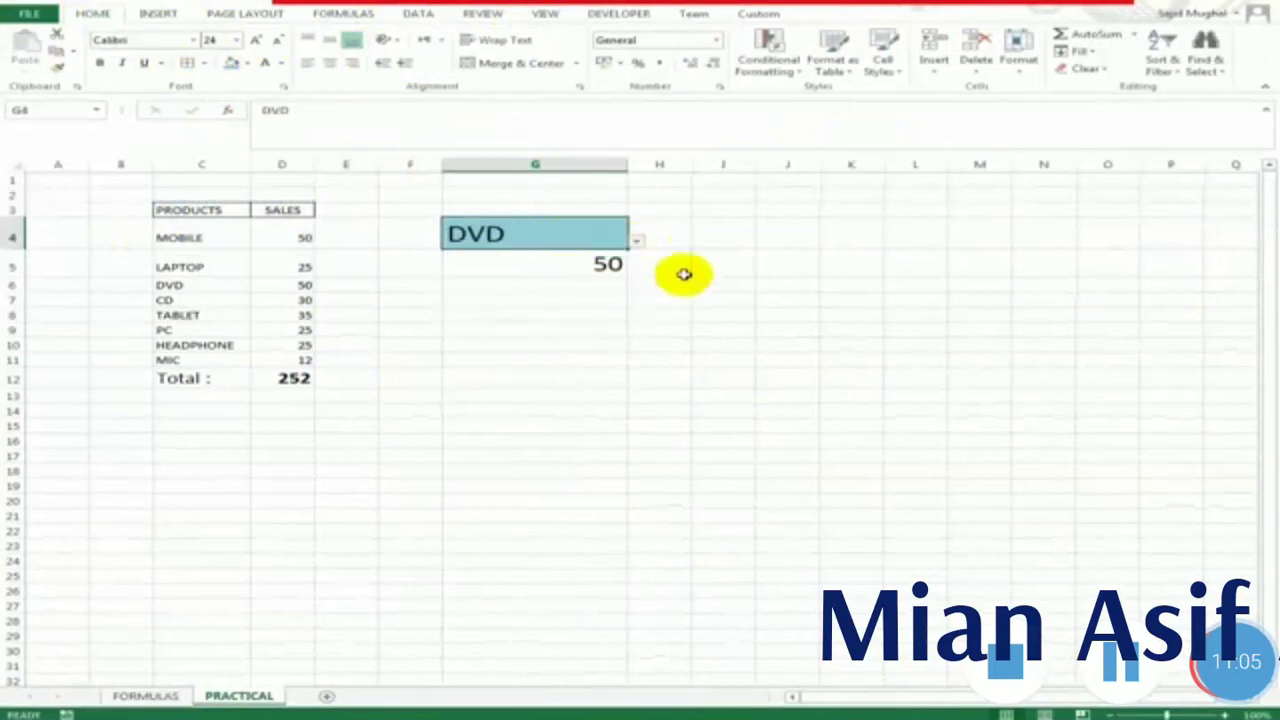
click(638, 242)
click(583, 263)
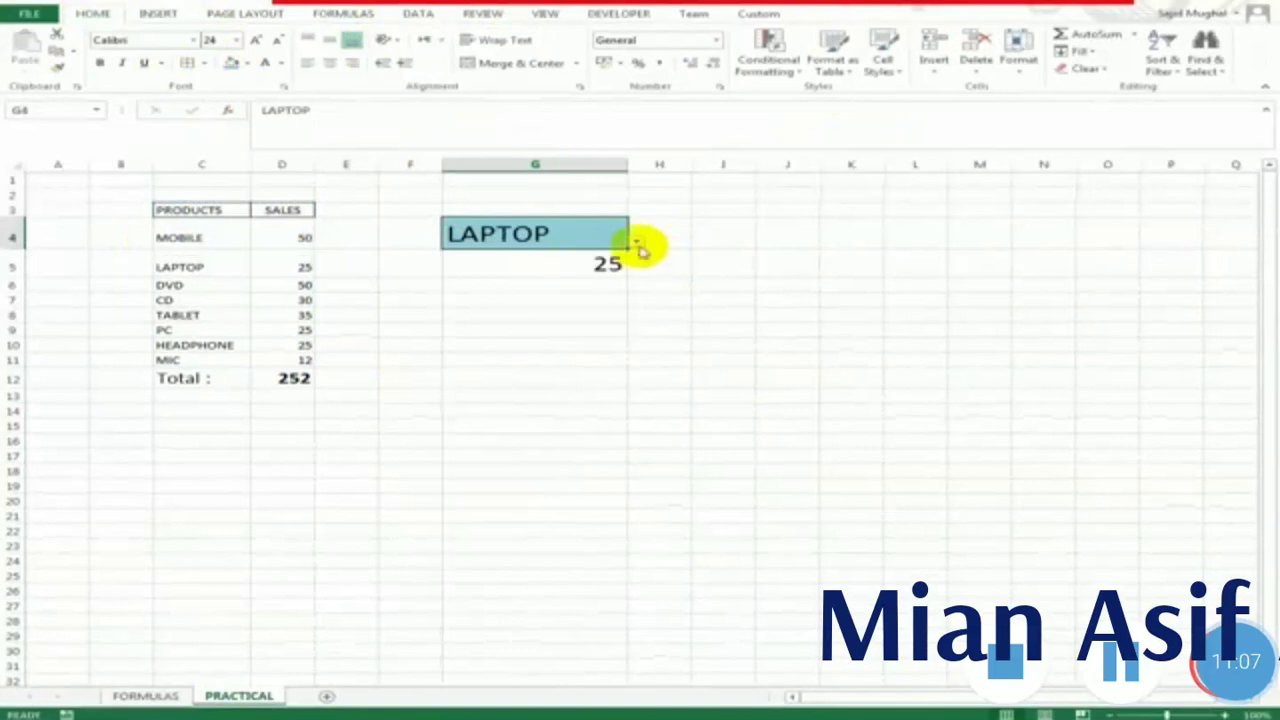
click(637, 242)
click(556, 263)
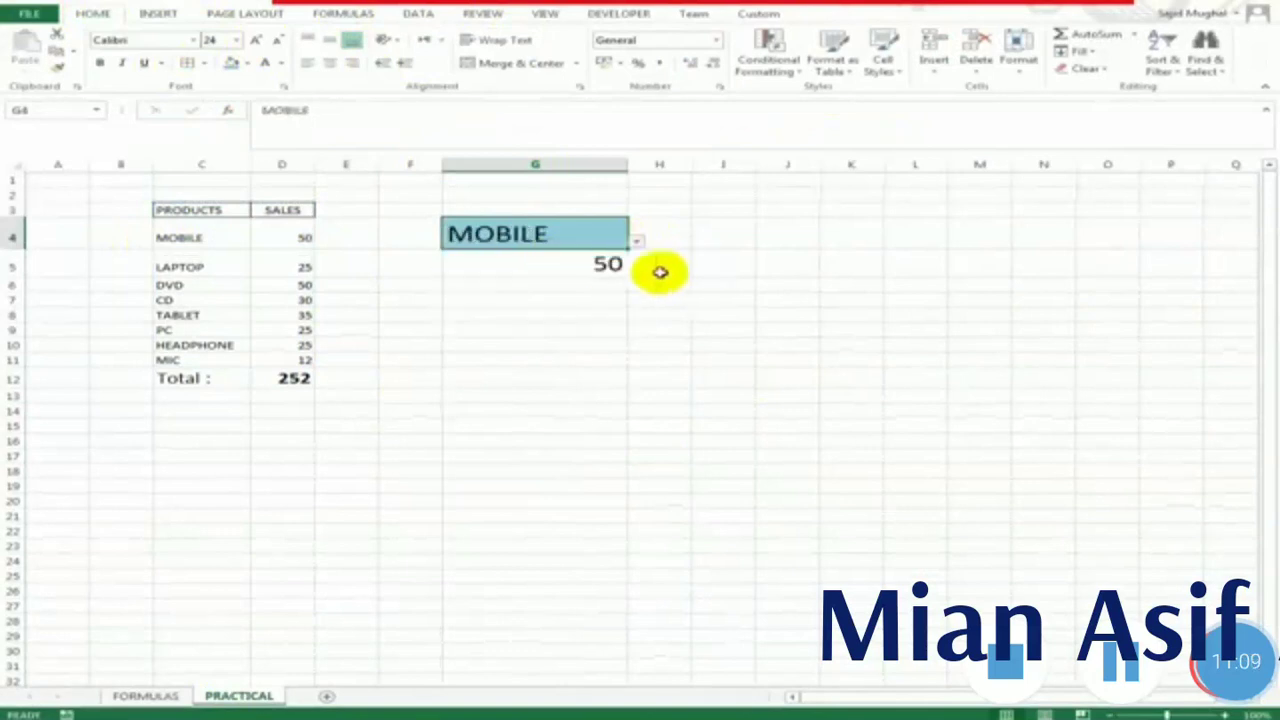
Center the 50 result in G5 and return to the FORMULAS sheet.
click(570, 267)
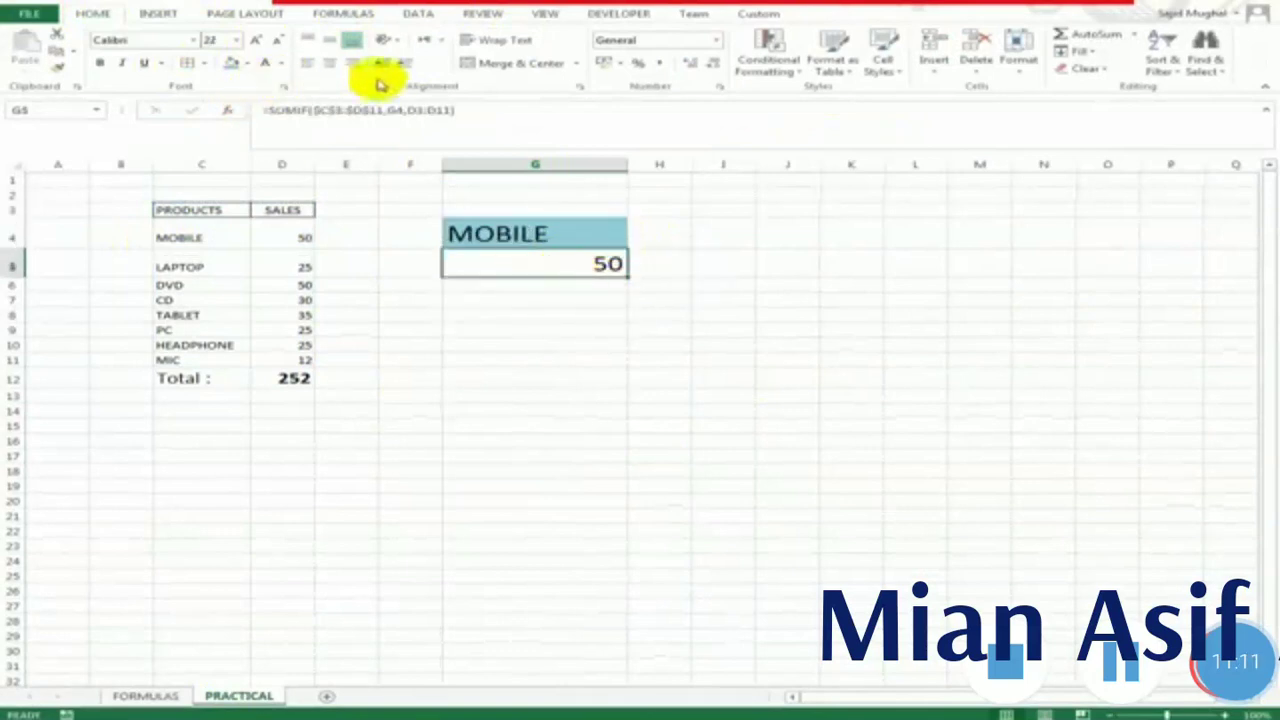
click(330, 62)
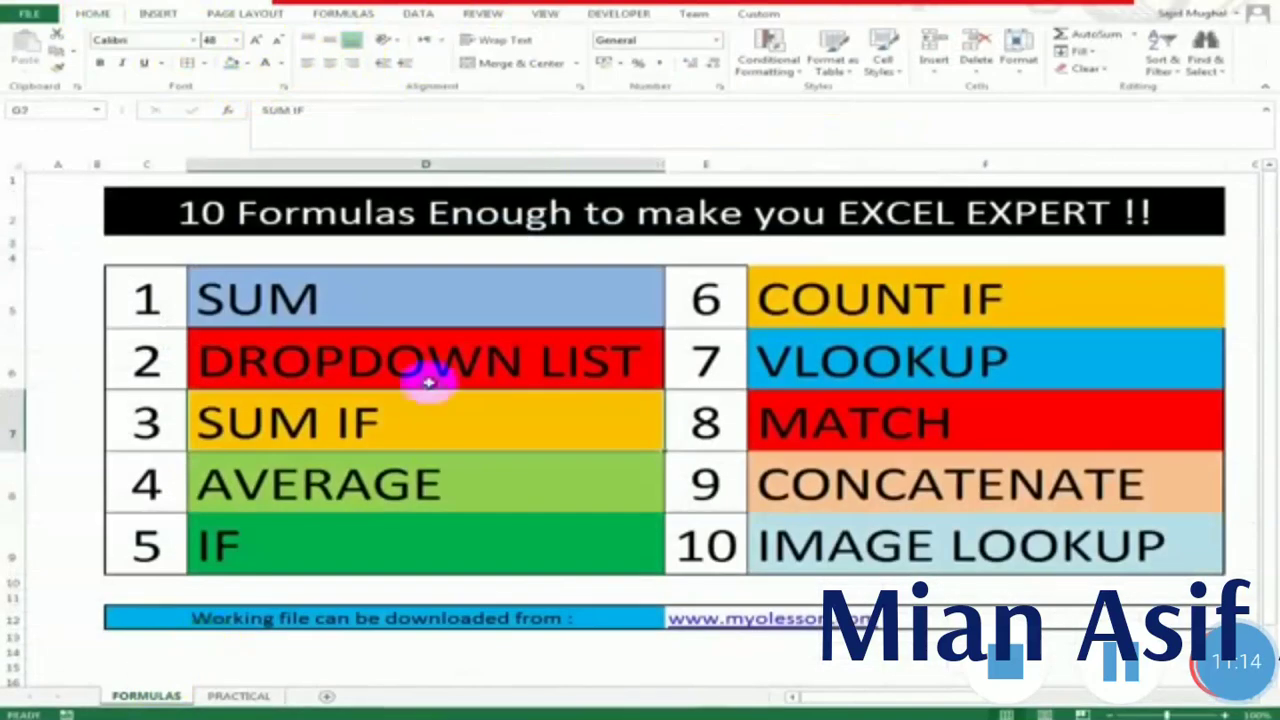
click(155, 693)
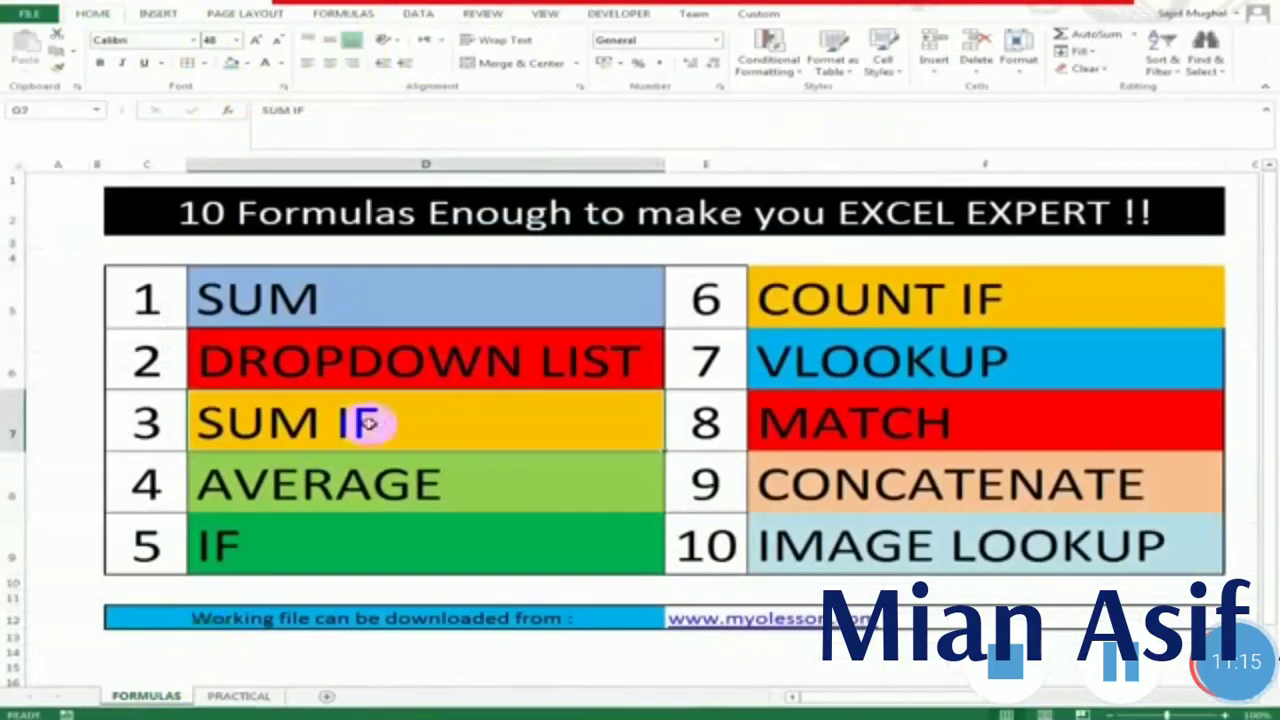
Review the AVERAGE entry on FORMULAS and return to PRACTICAL's Total cell D12.
click(429, 482)
click(215, 700)
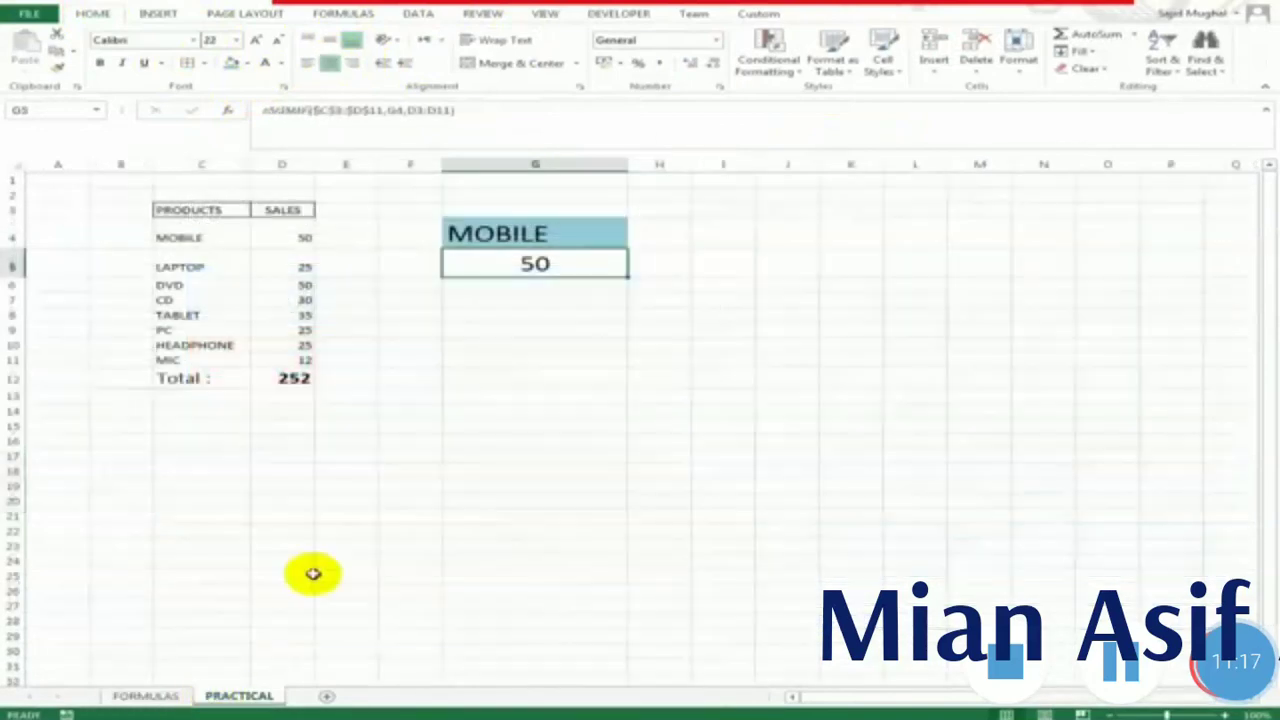
click(292, 378)
Label C13 'Average' and enter =AVERAGE(D4:D11) in D13.
key(Return)
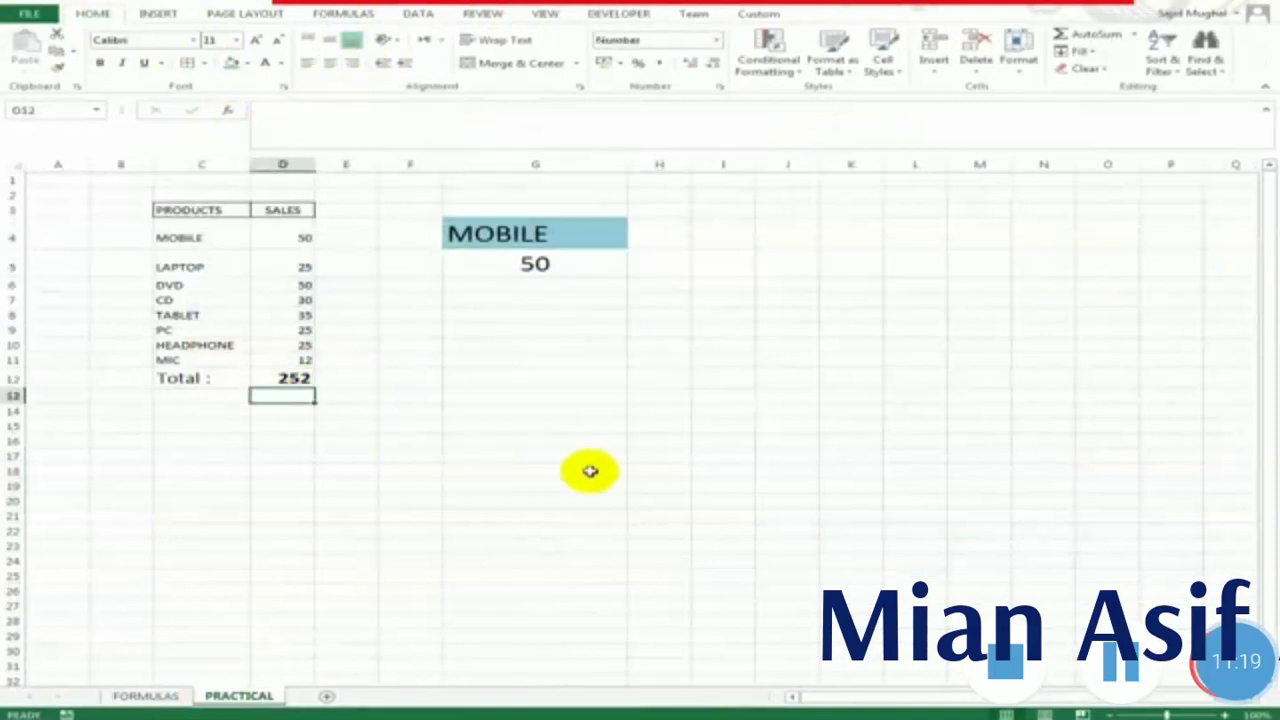
key(Left)
text(Aver)
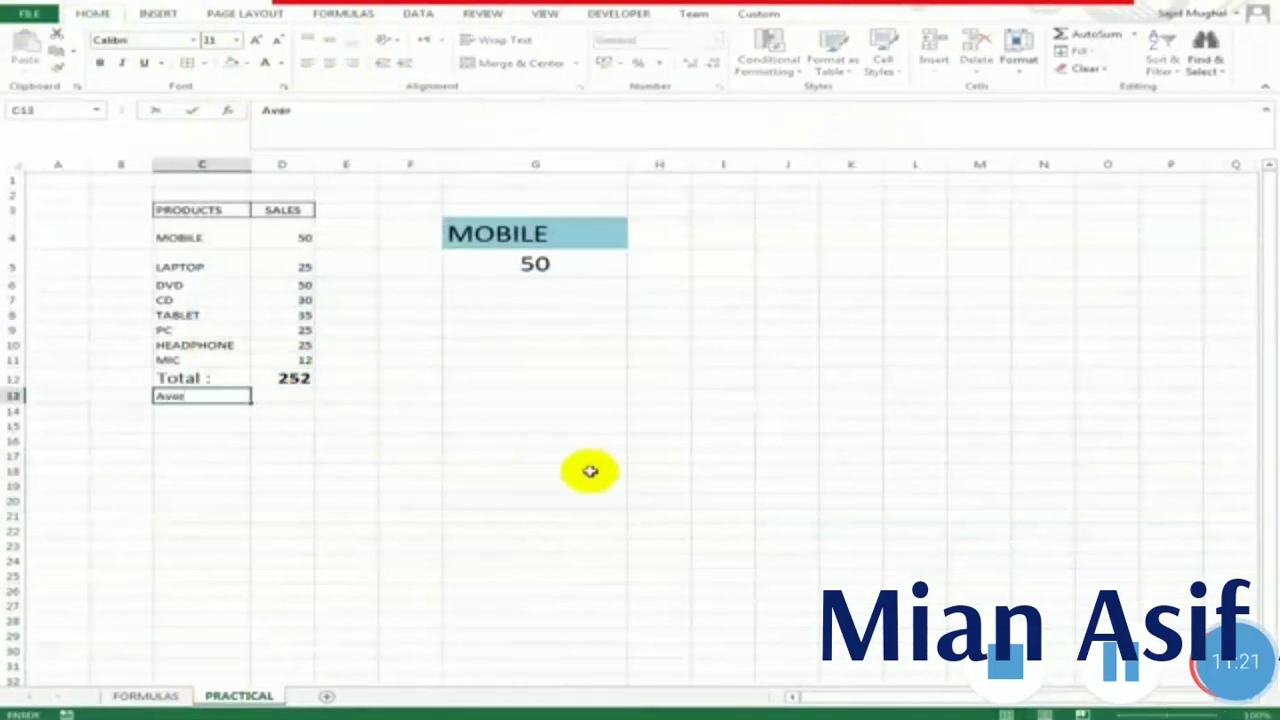
text(age)
key(Tab)
text(=)
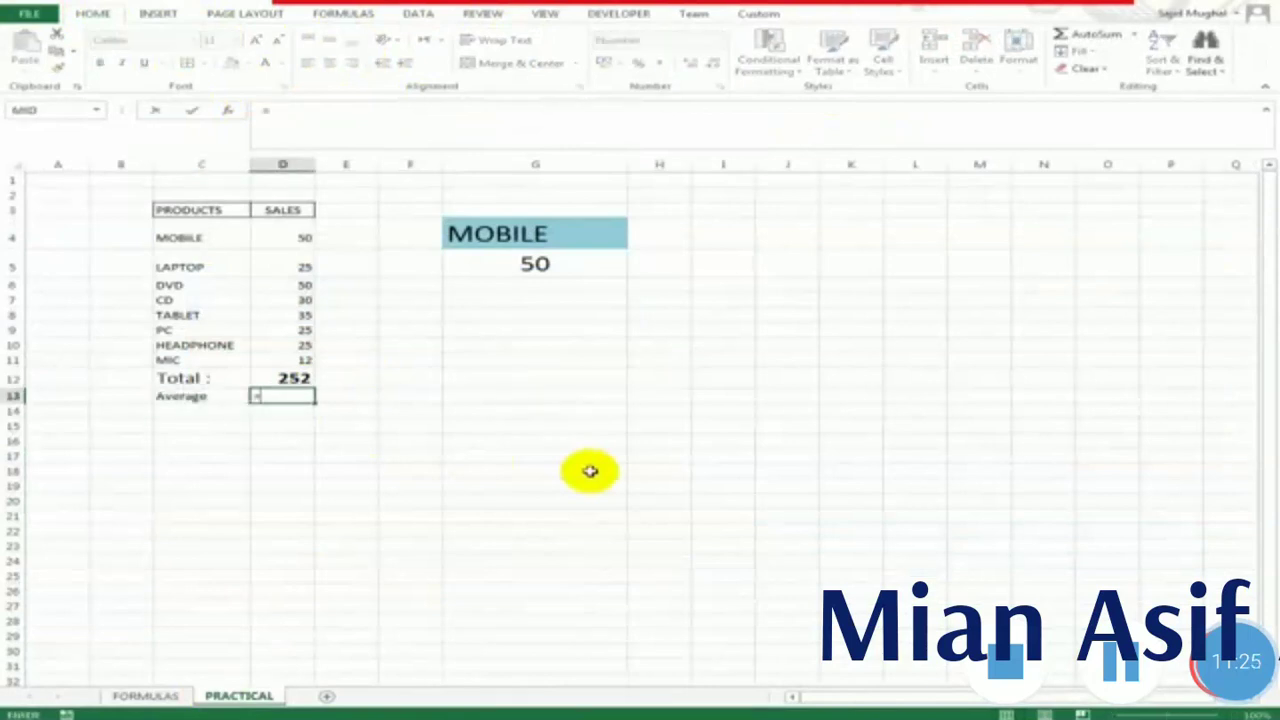
text(a)
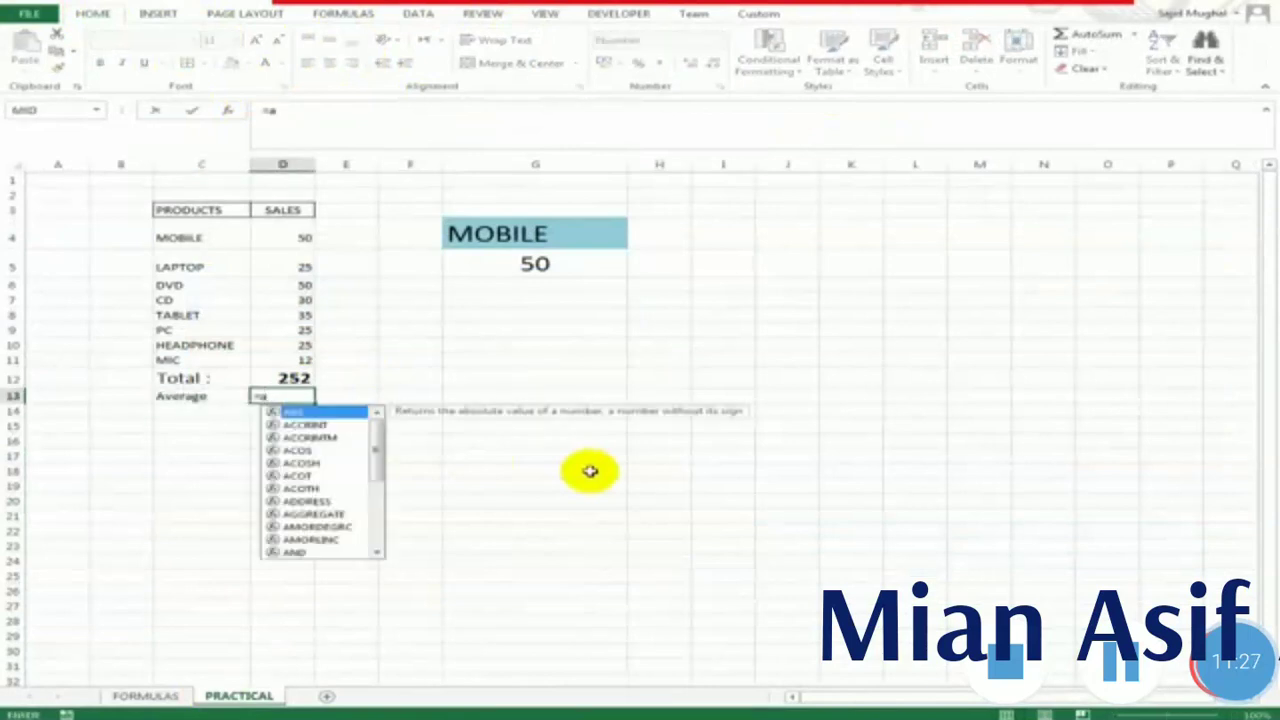
text(verage()
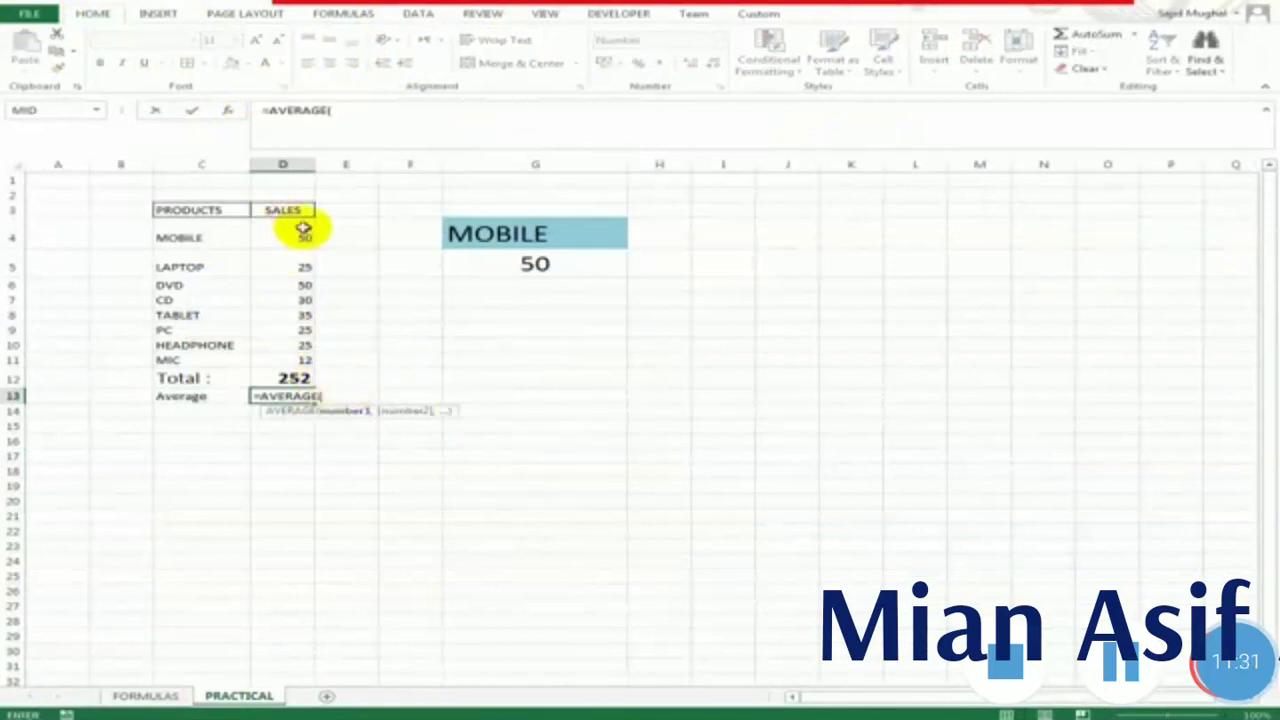
drag(303, 230, 296, 358)
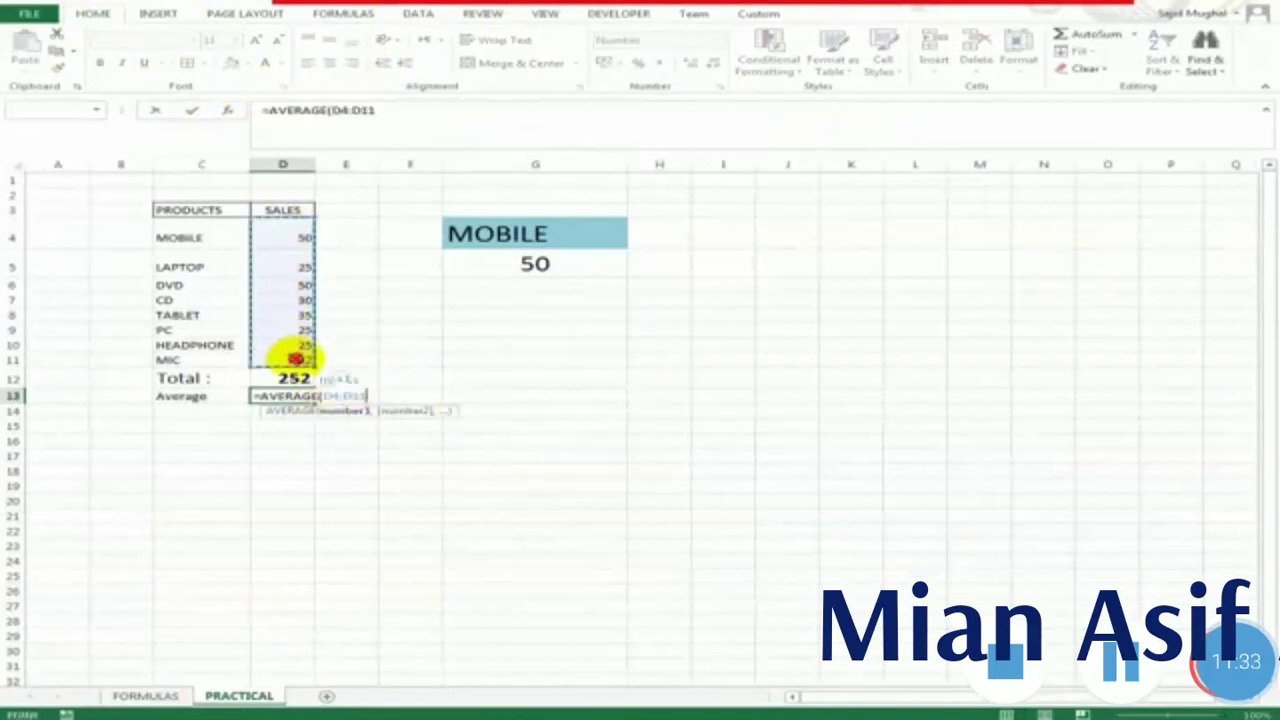
key(Return)
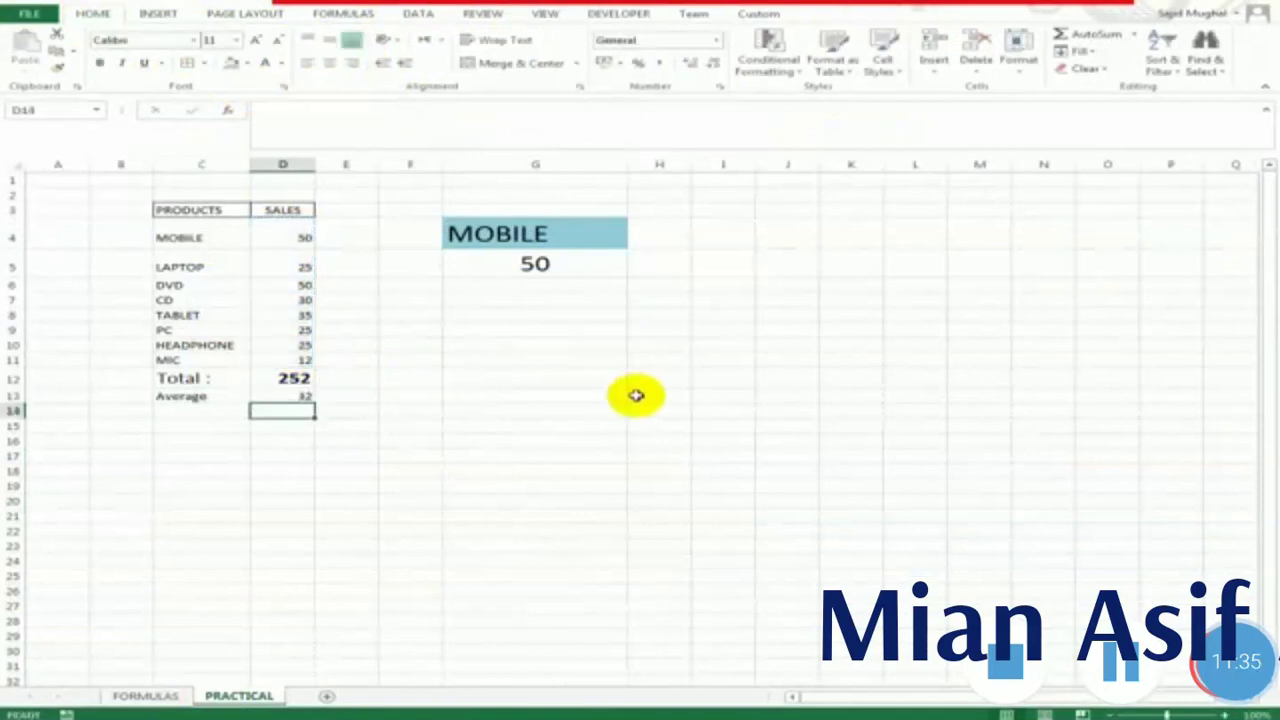
Change TABLET's sales in D8 from 35 to 50, making Total 267 and Average 33.
key(Up)
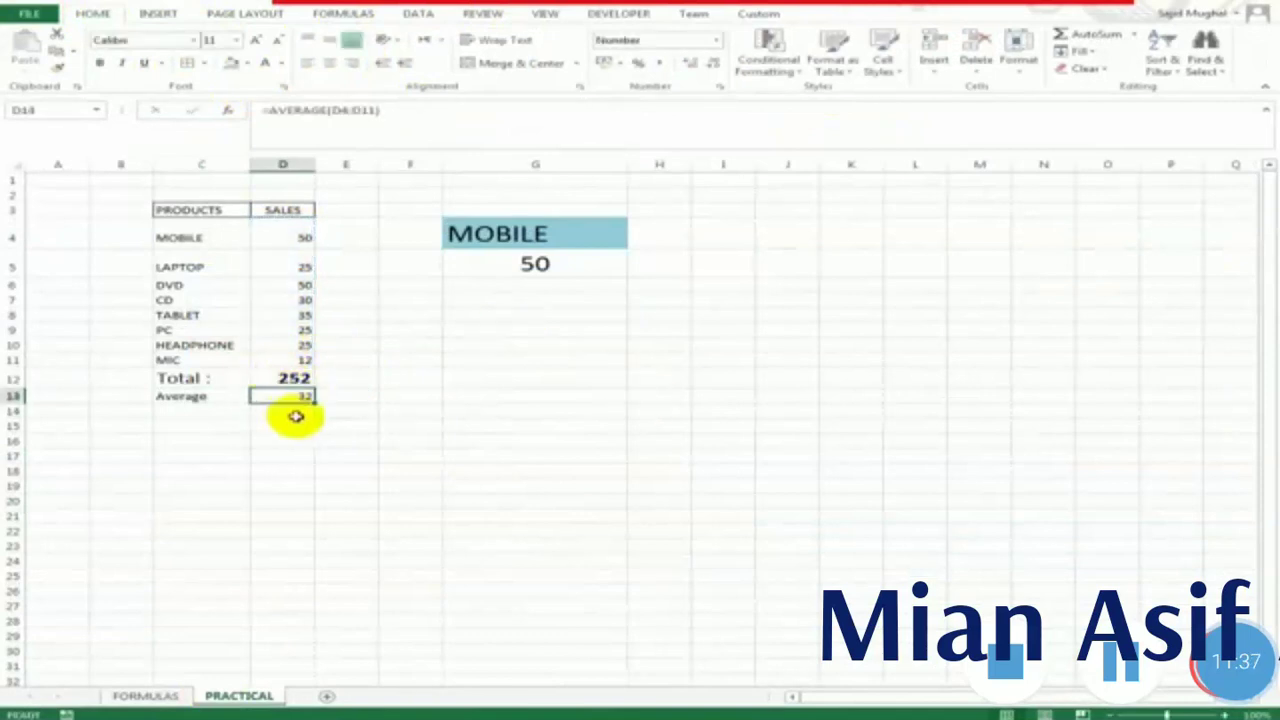
click(281, 315)
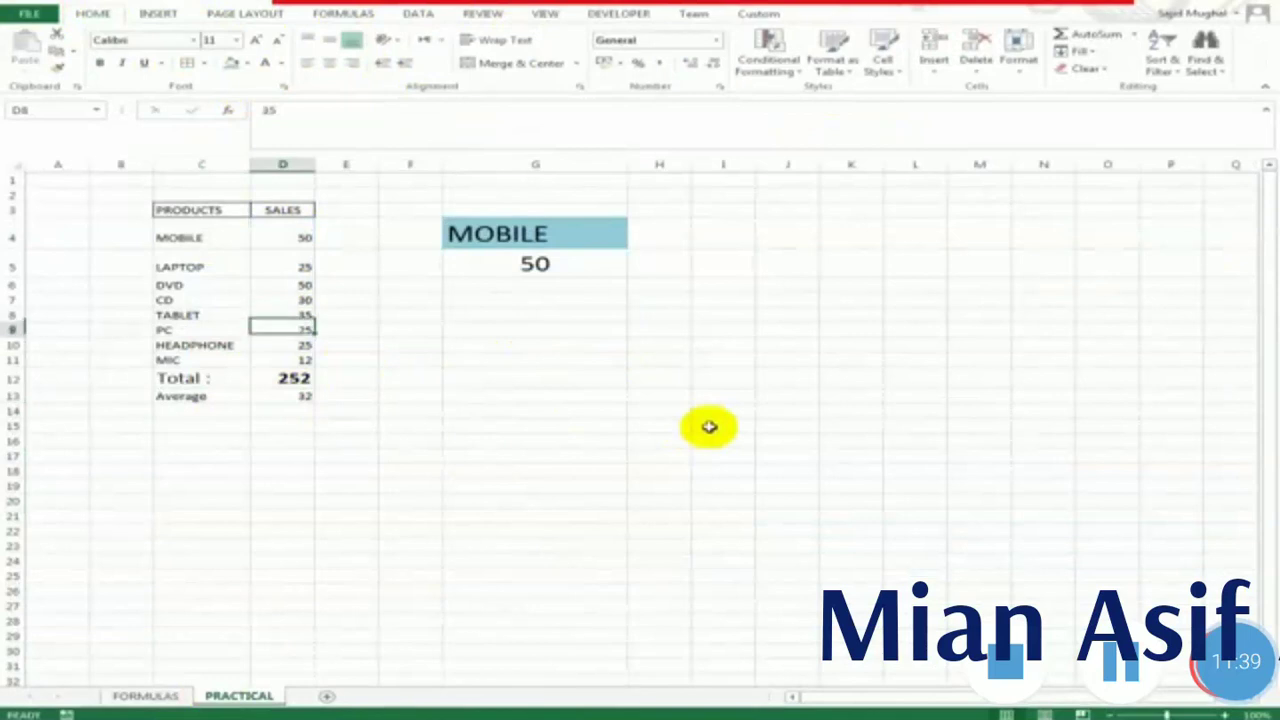
key(F2)
key(Return)
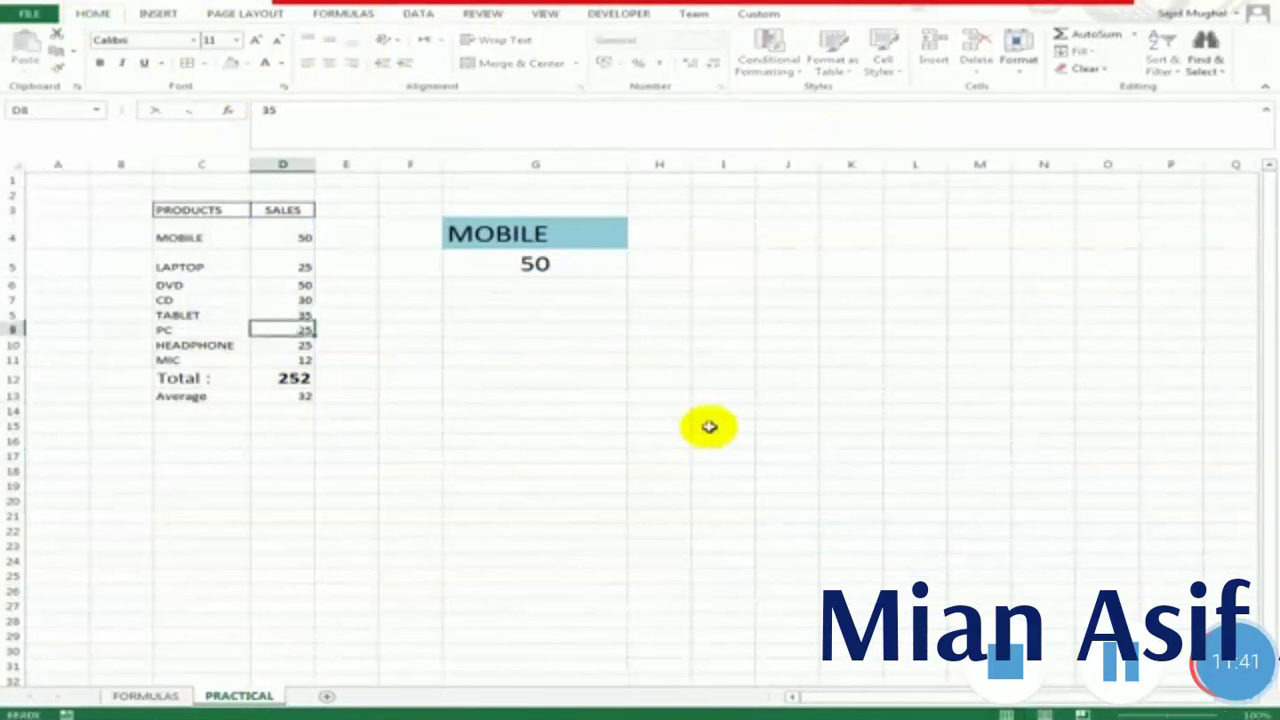
key(Up)
text(33)
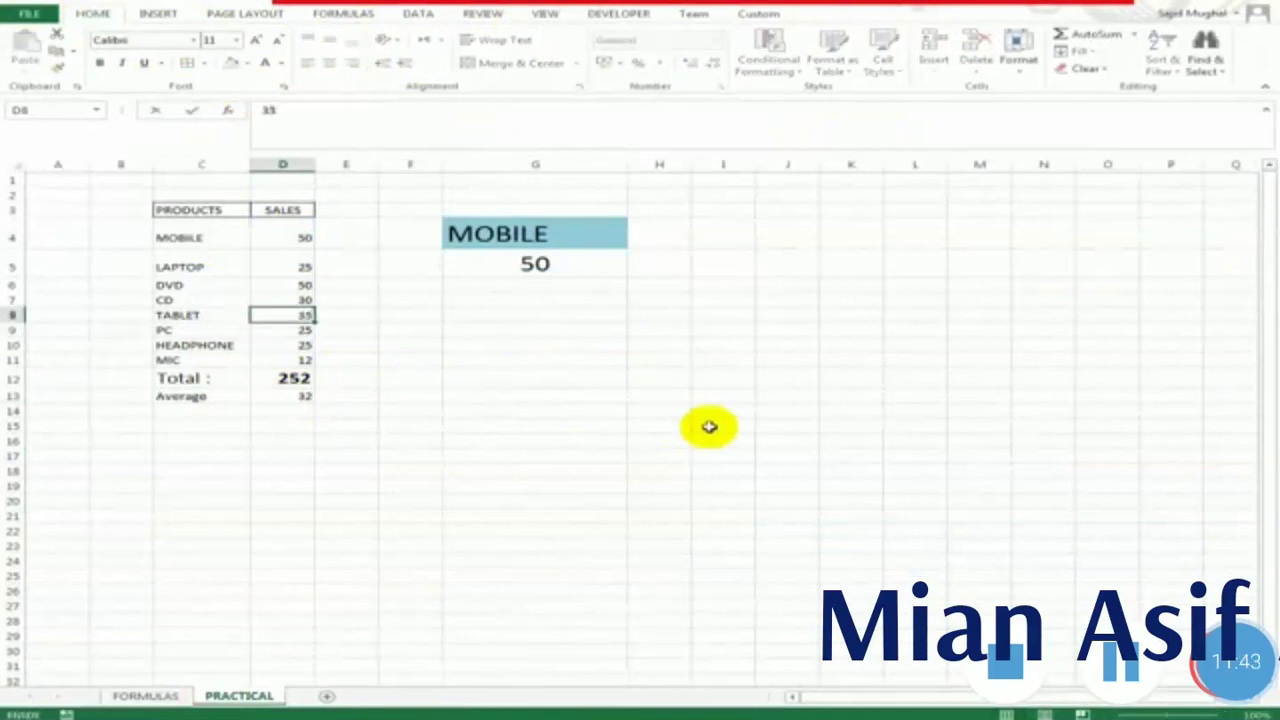
key(BackSpace)
key(BackSpace)
text(50)
key(Return)
key(Up)
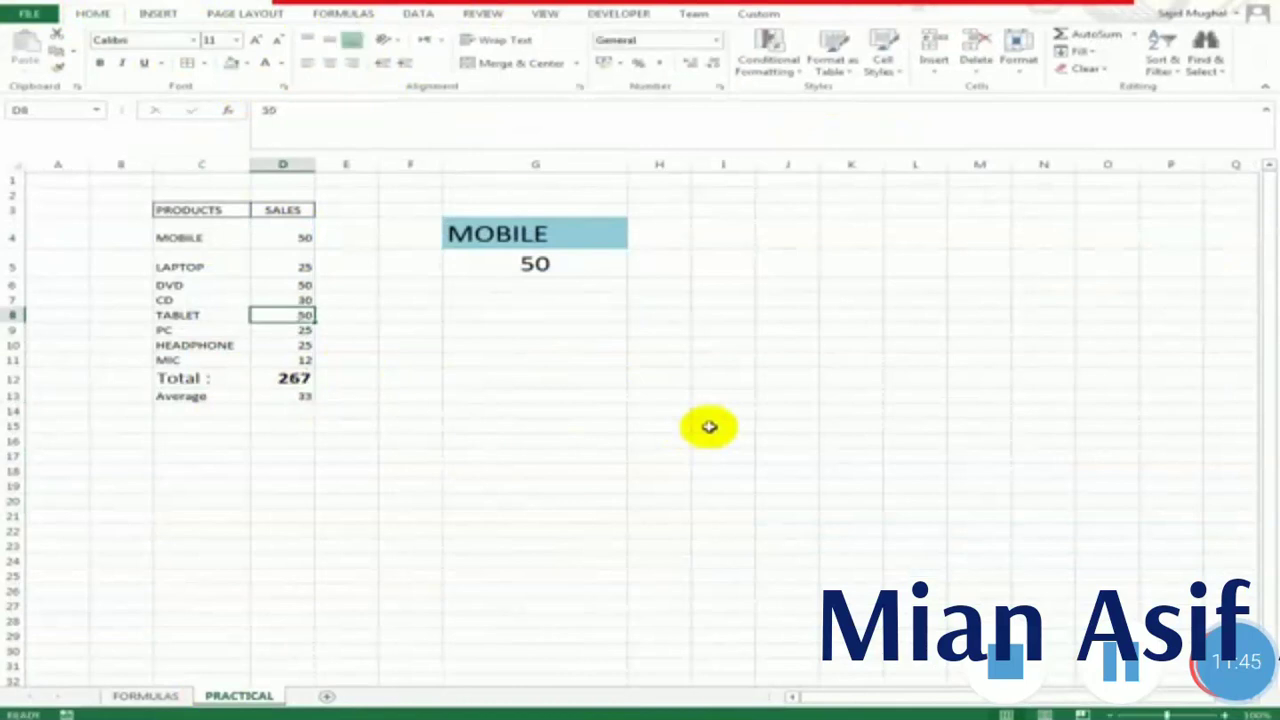
click(603, 264)
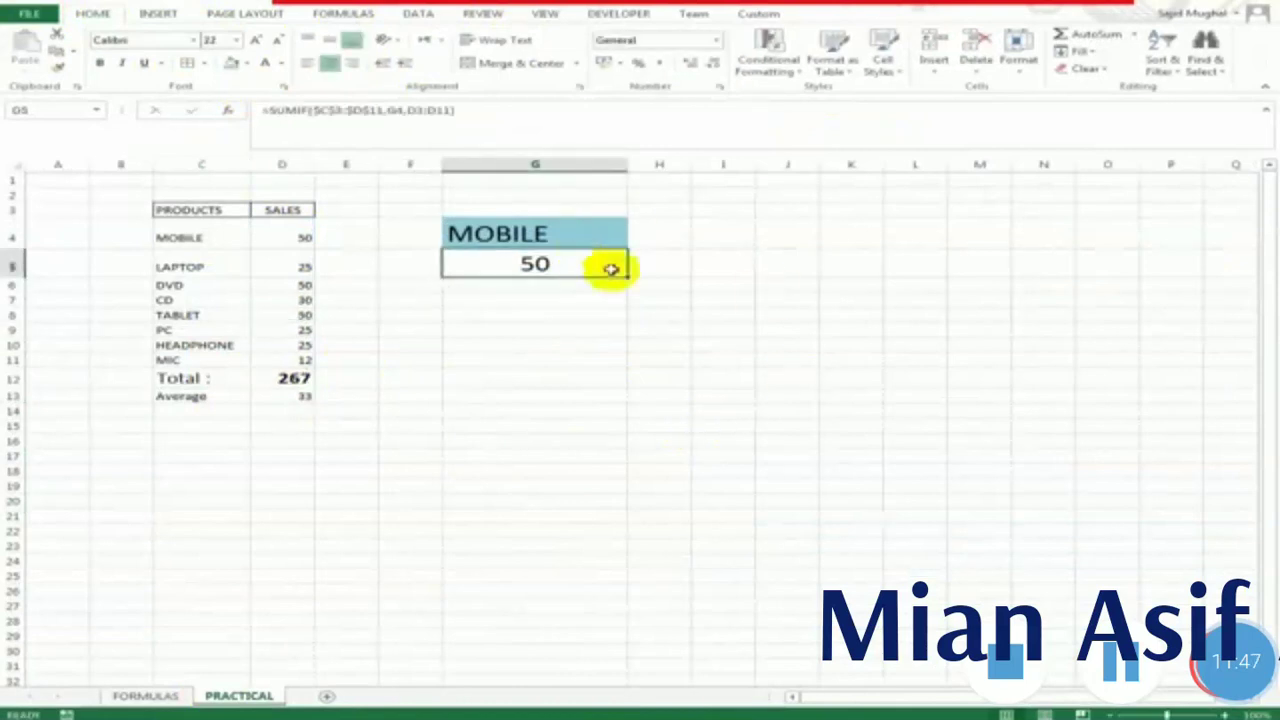
click(160, 695)
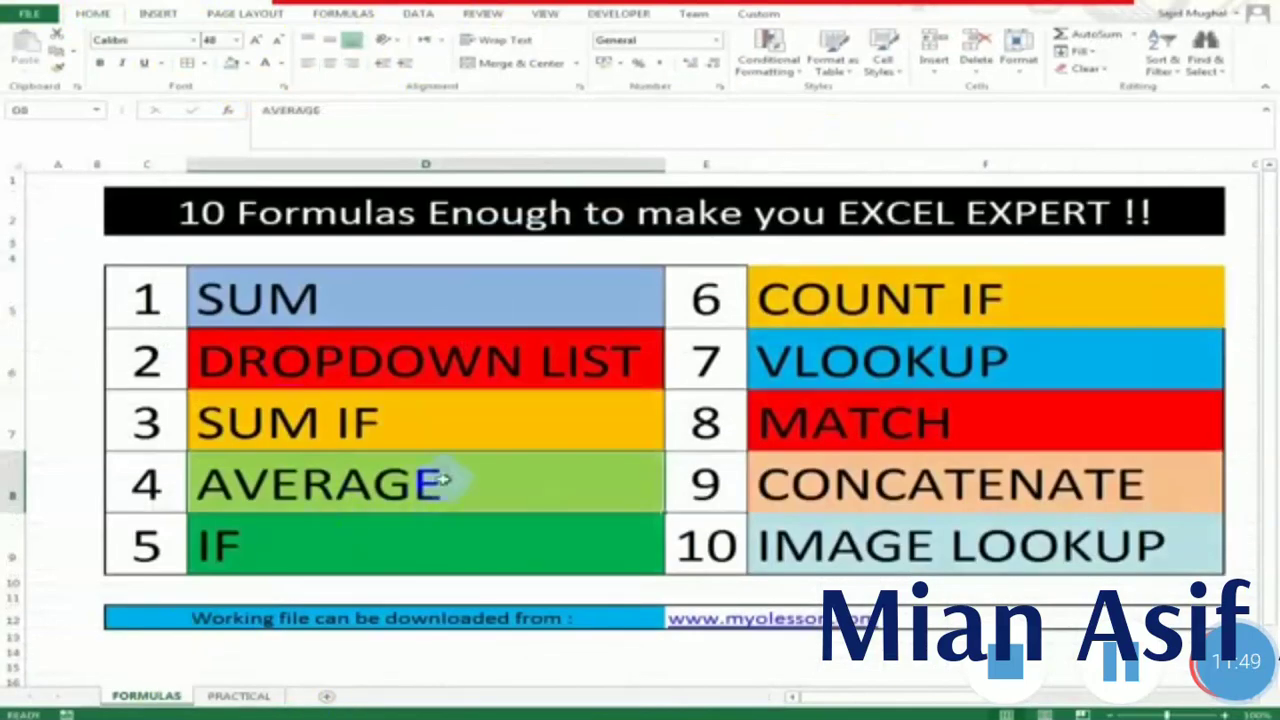
click(480, 435)
click(472, 488)
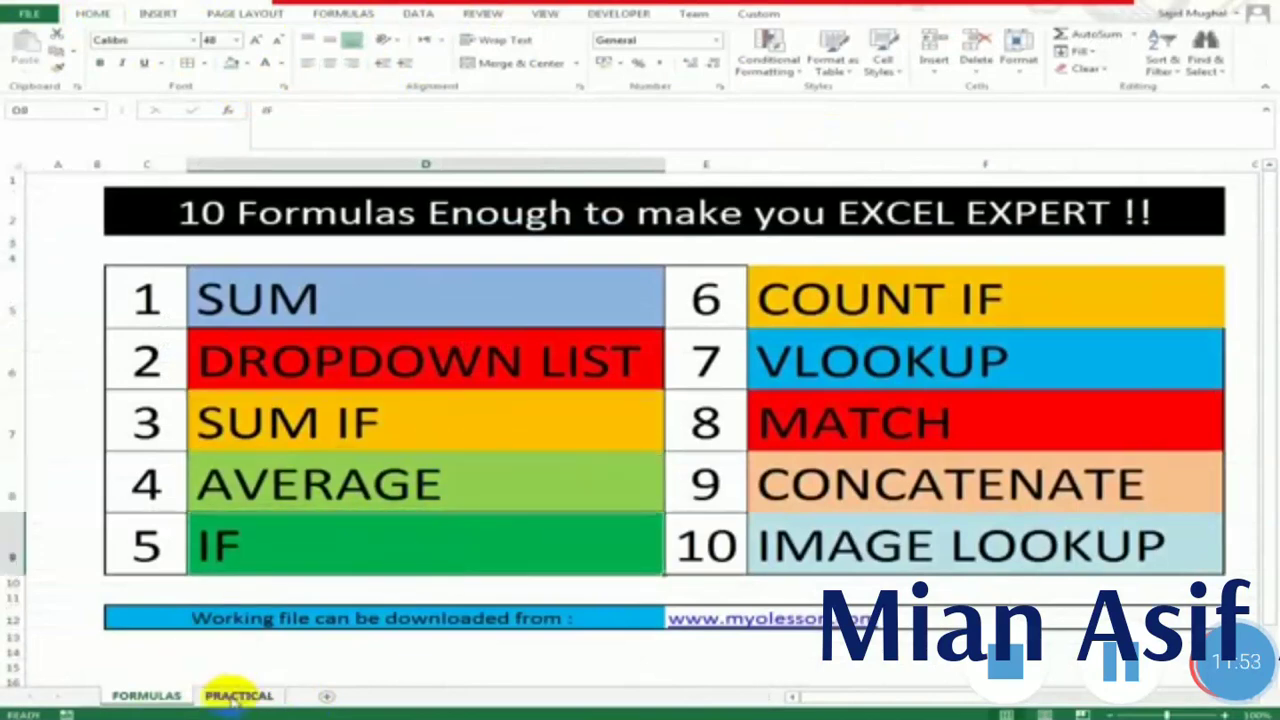
click(240, 695)
click(562, 313)
click(595, 267)
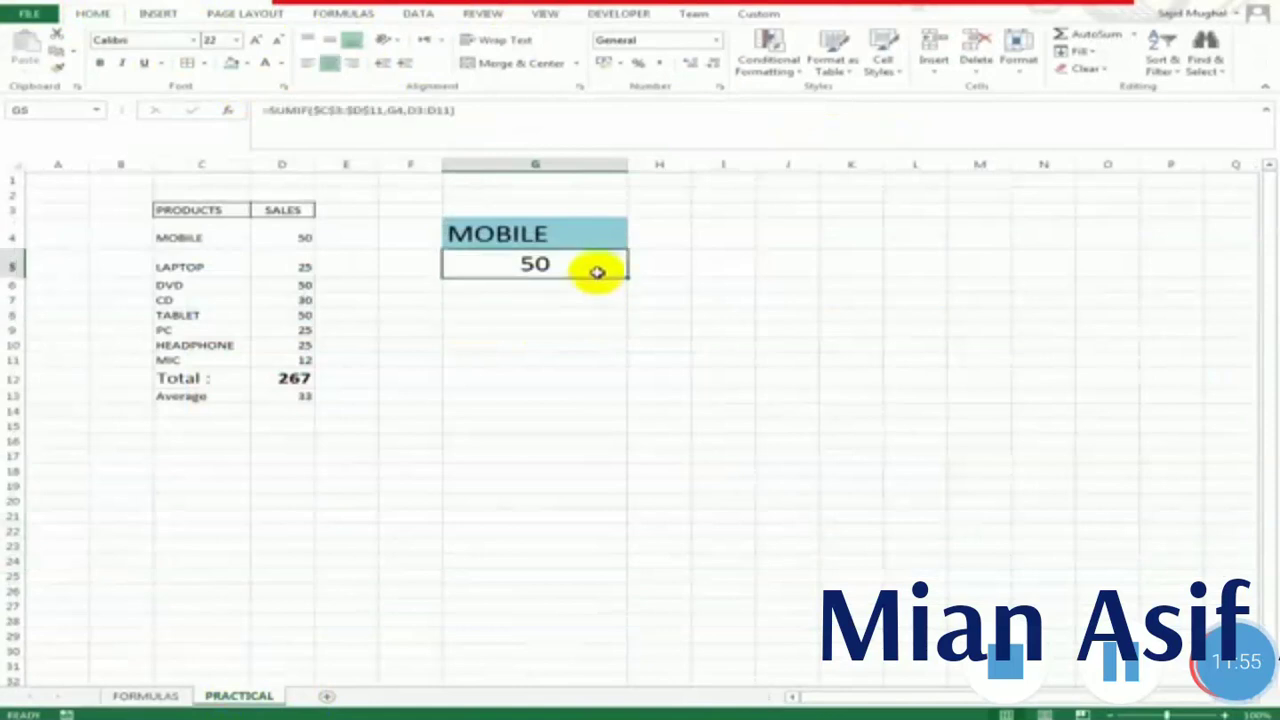
click(576, 285)
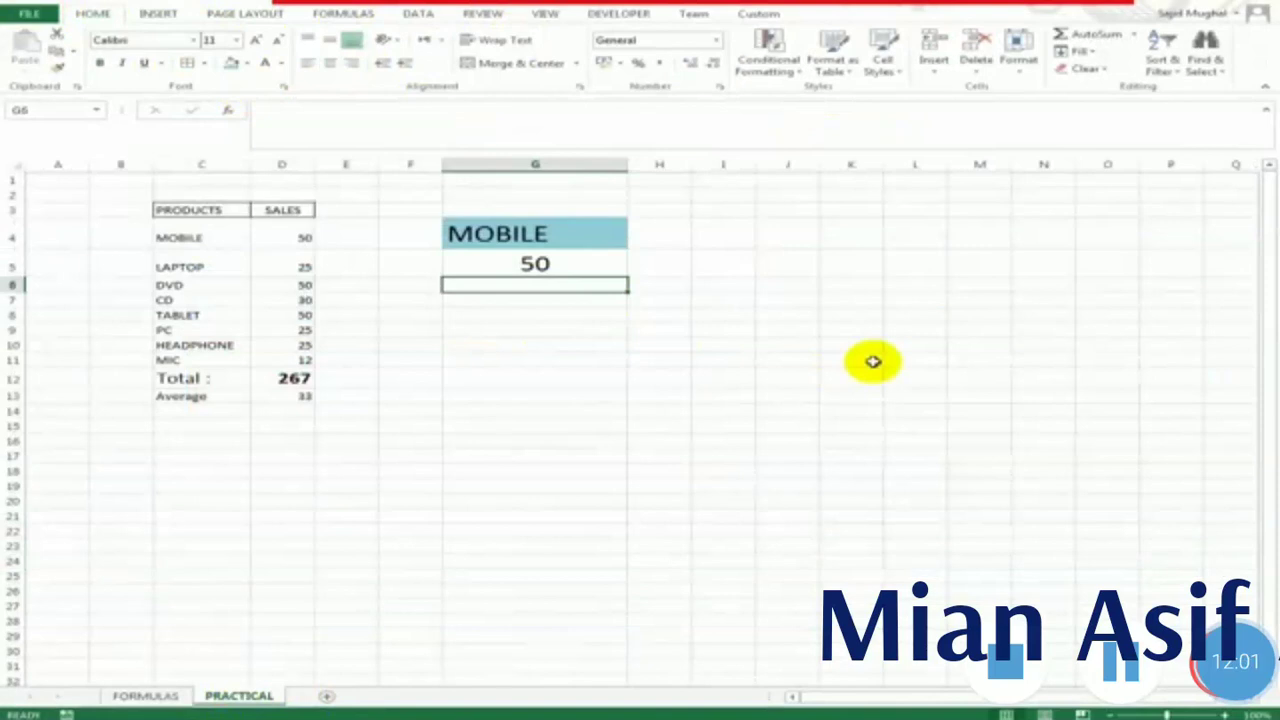
key(Up)
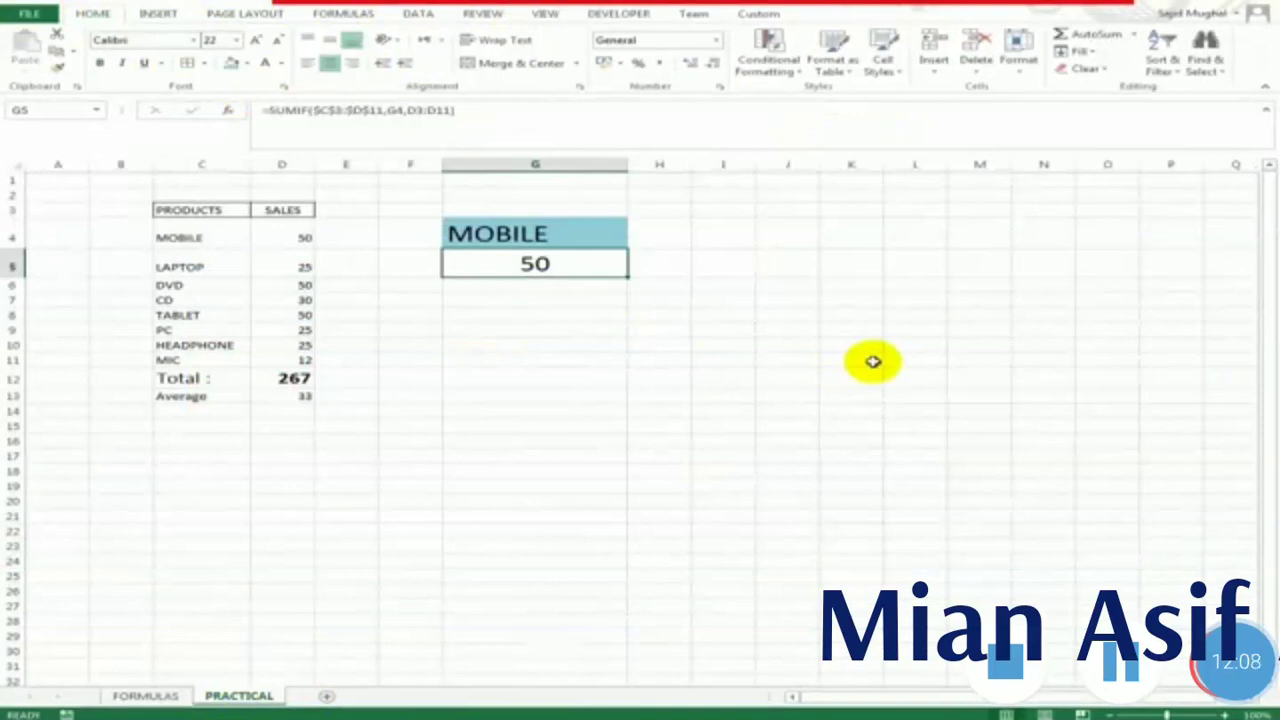
key(Down)
key(Up)
key(Down)
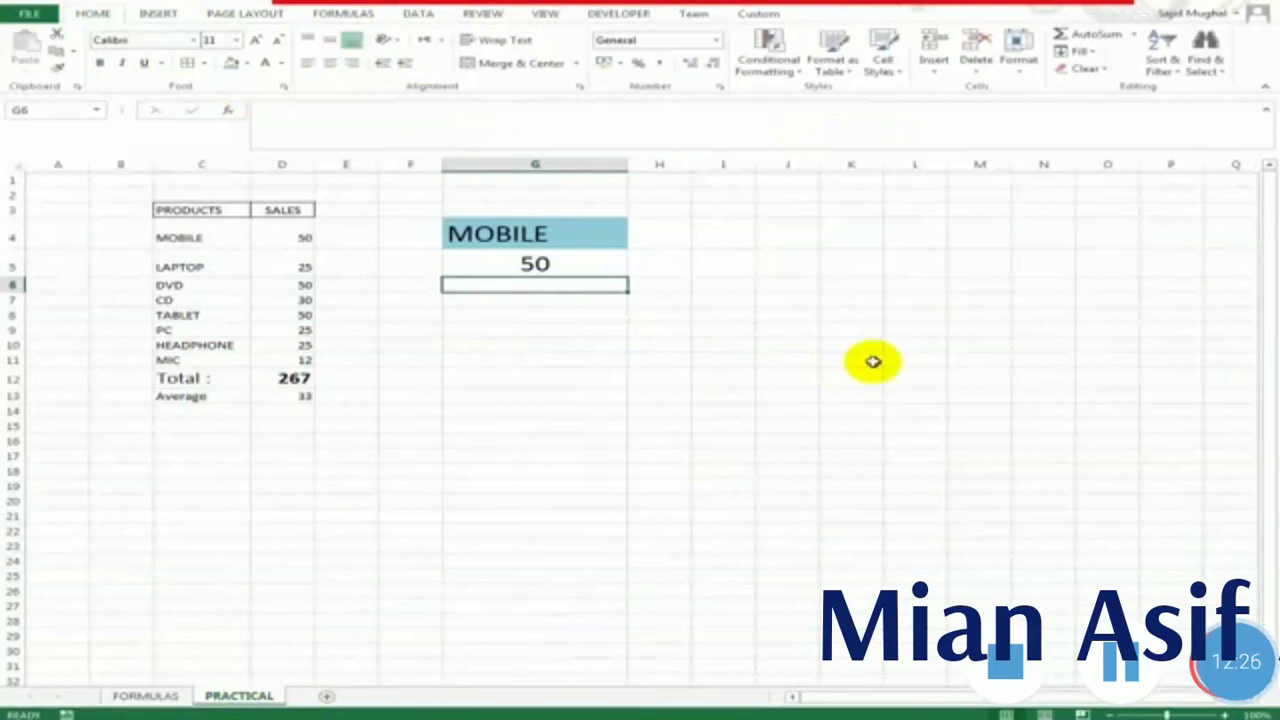
key(Up)
key(Down)
key(Up)
key(Down)
key(Up)
key(Down)
Enter =IF(D13>30,"Good","Poor") in G6 so it shows Good.
text(=if)
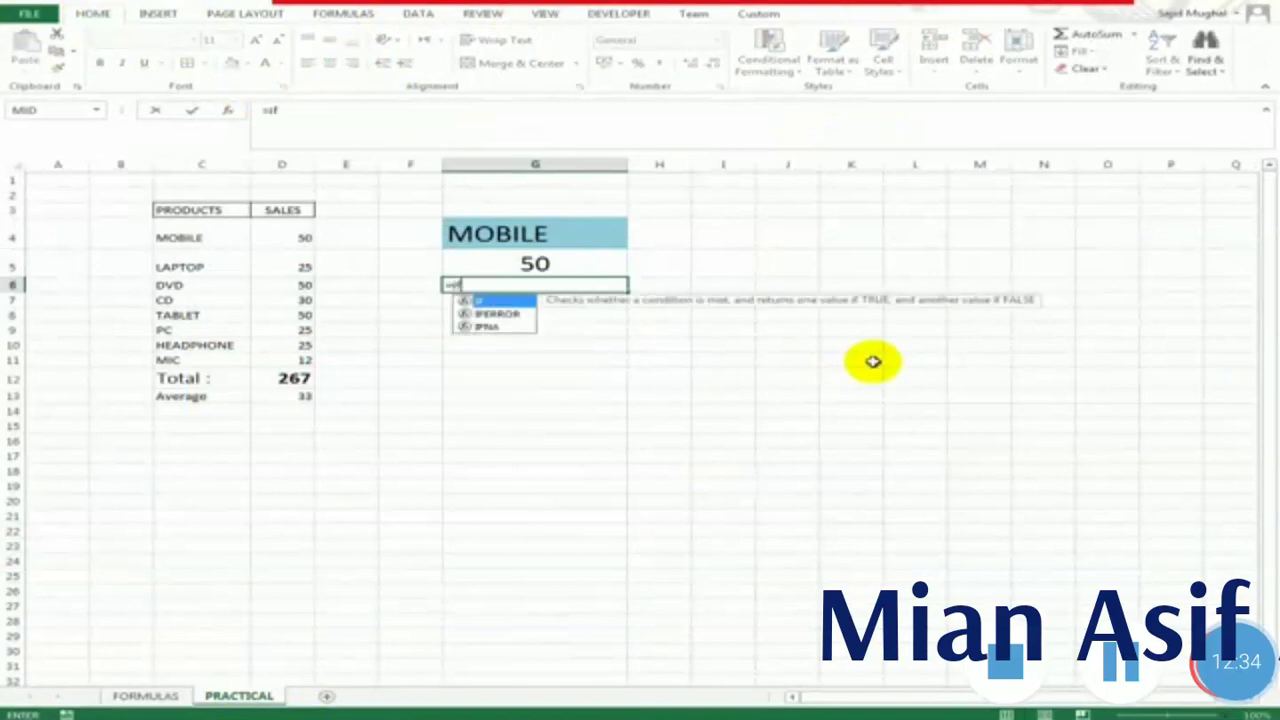
key(Tab)
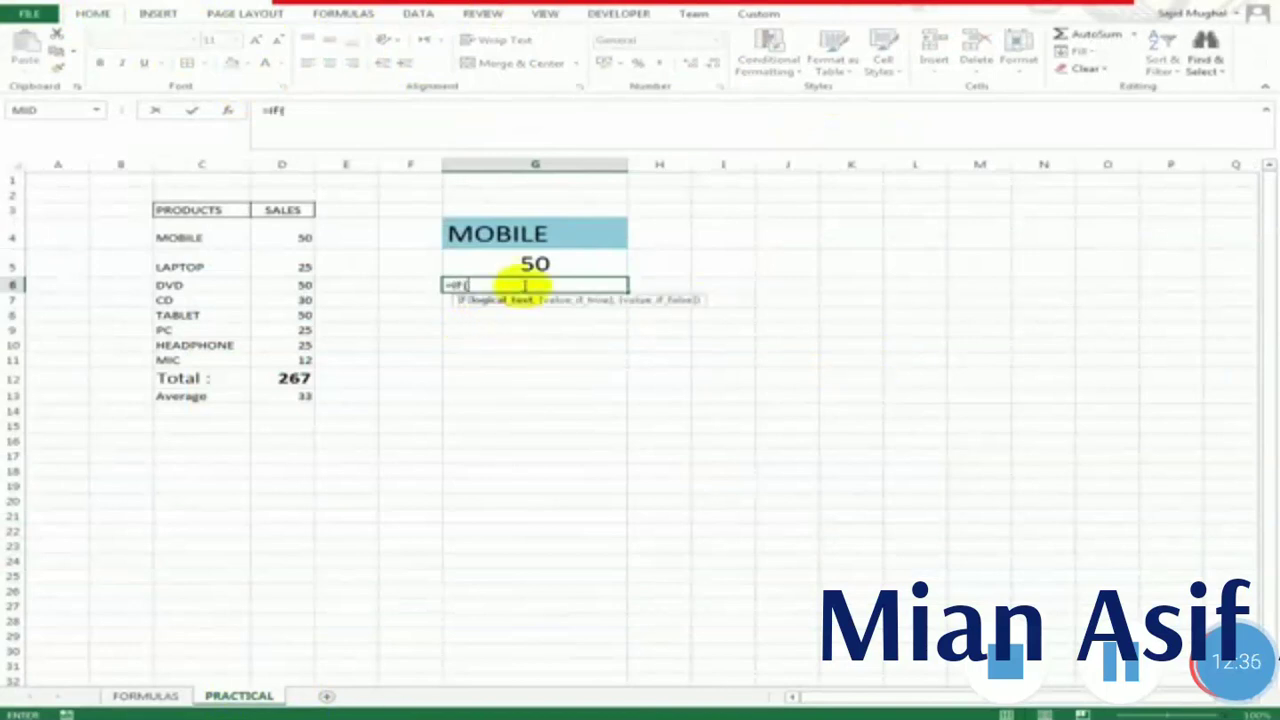
click(300, 396)
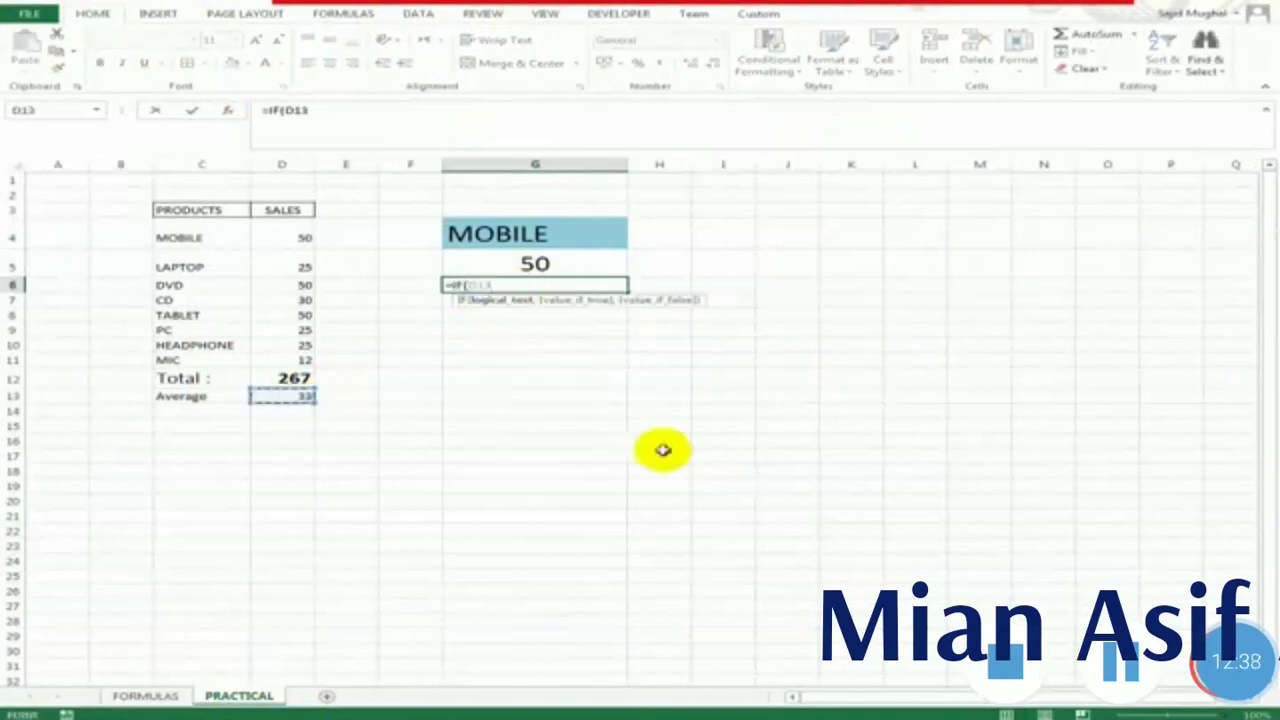
text(>30)
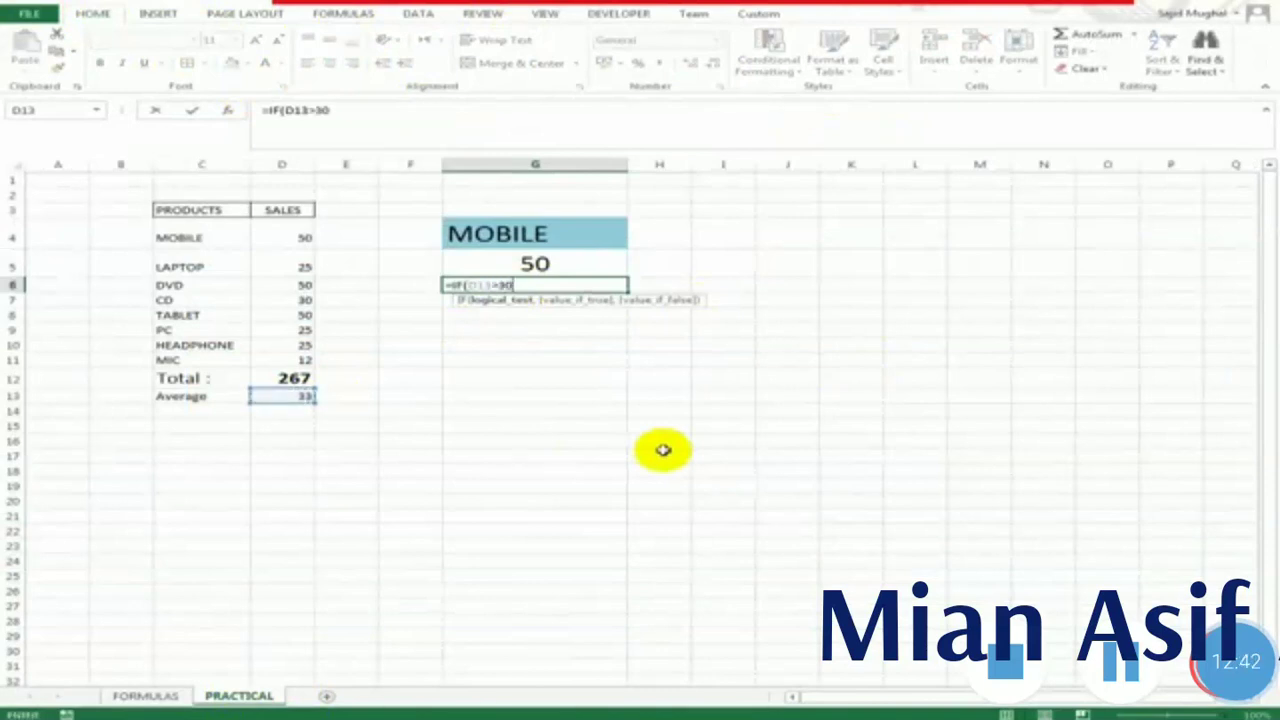
text(,)
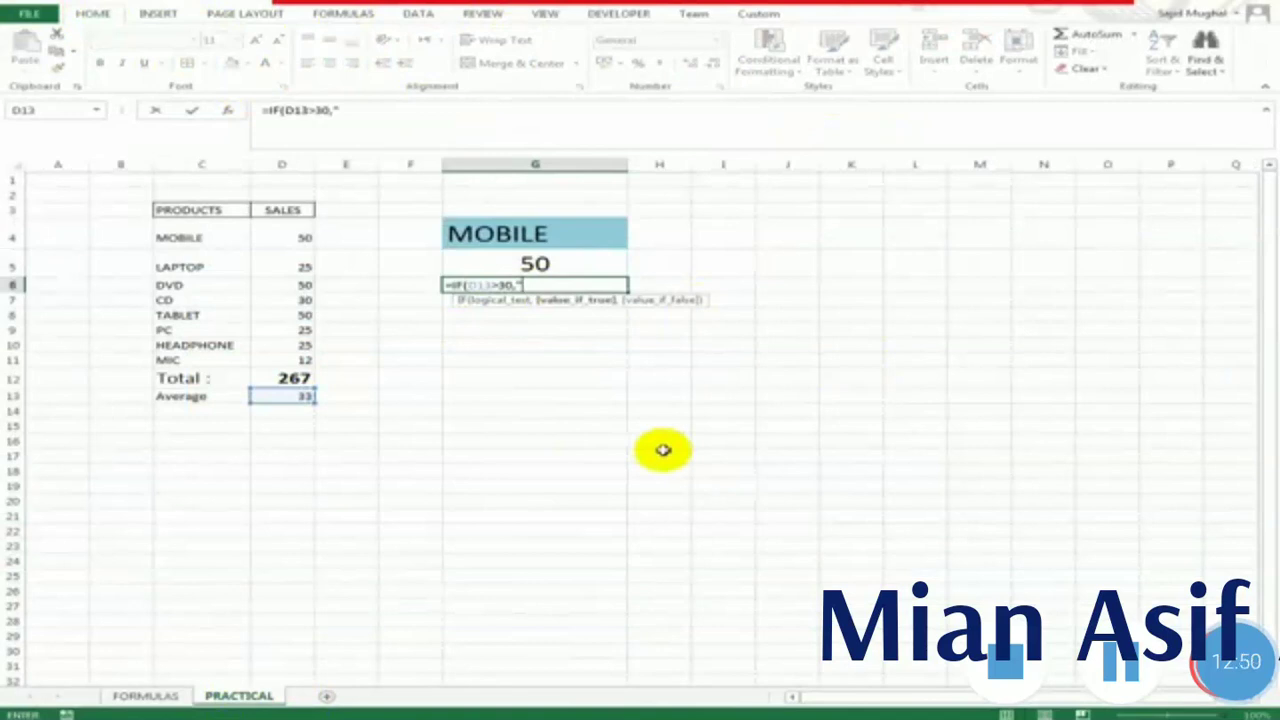
text("Good)
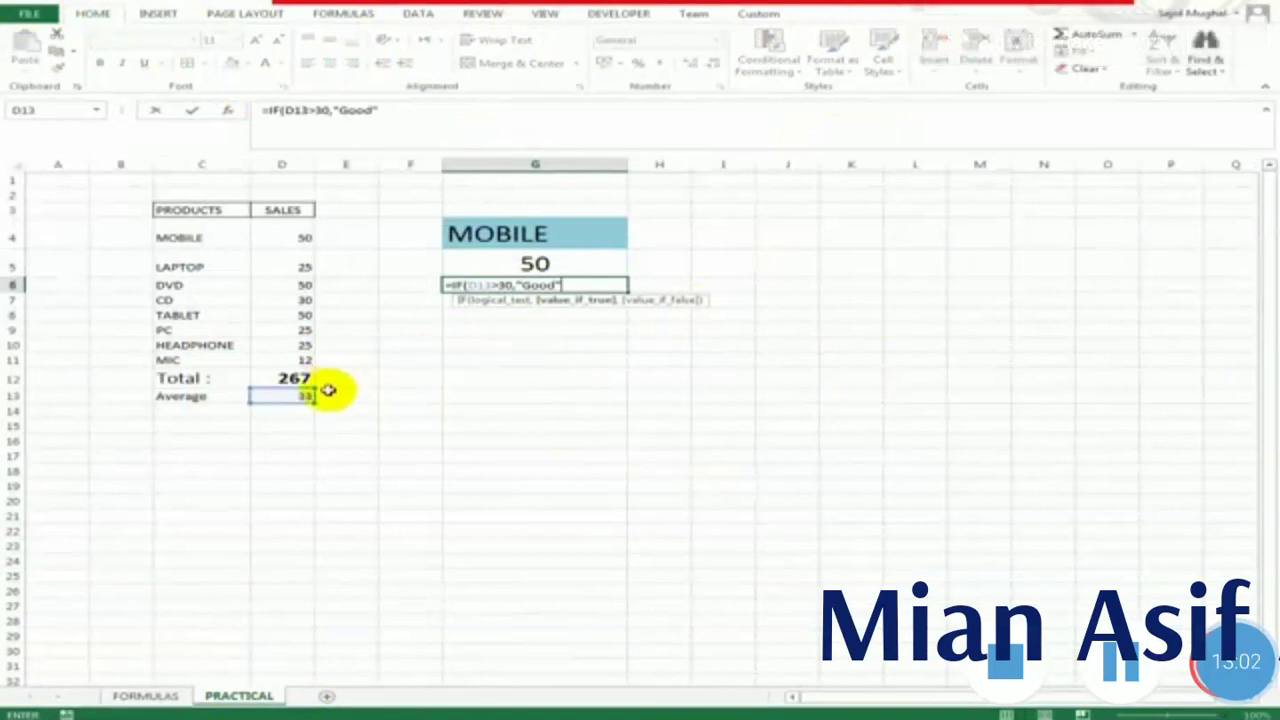
text(,)
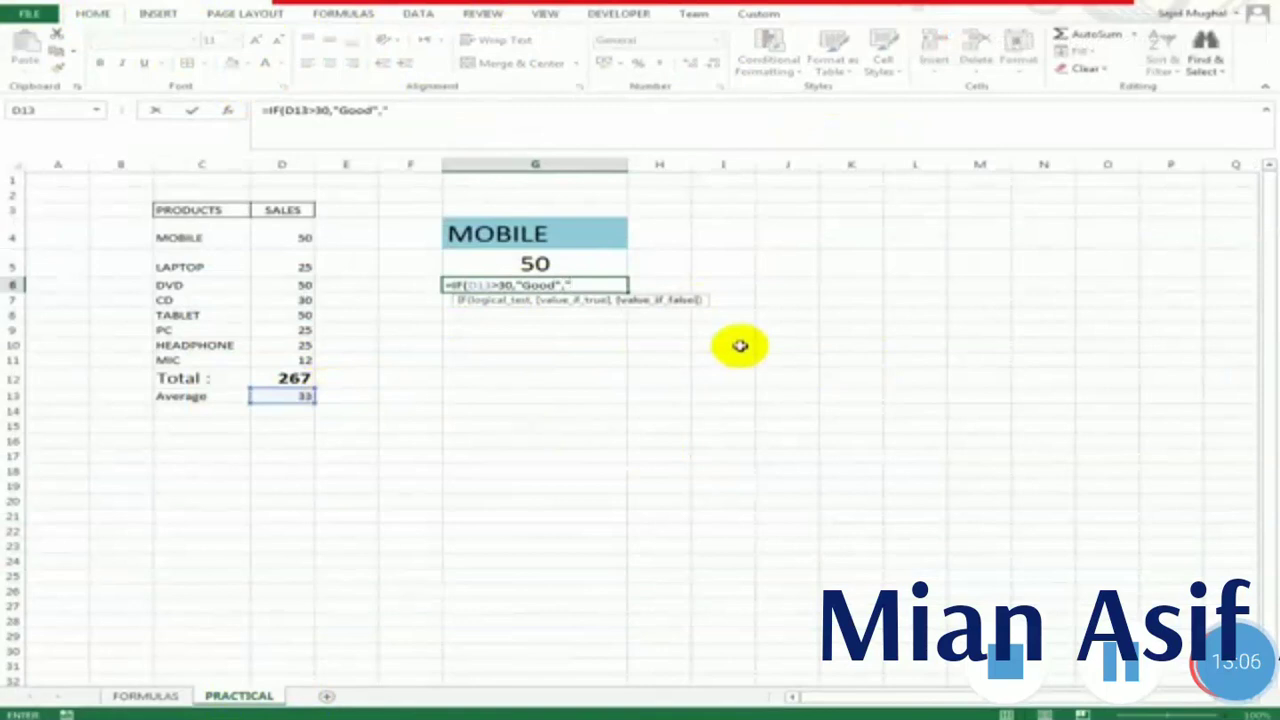
text("Pooo)
text(")
key(Return)
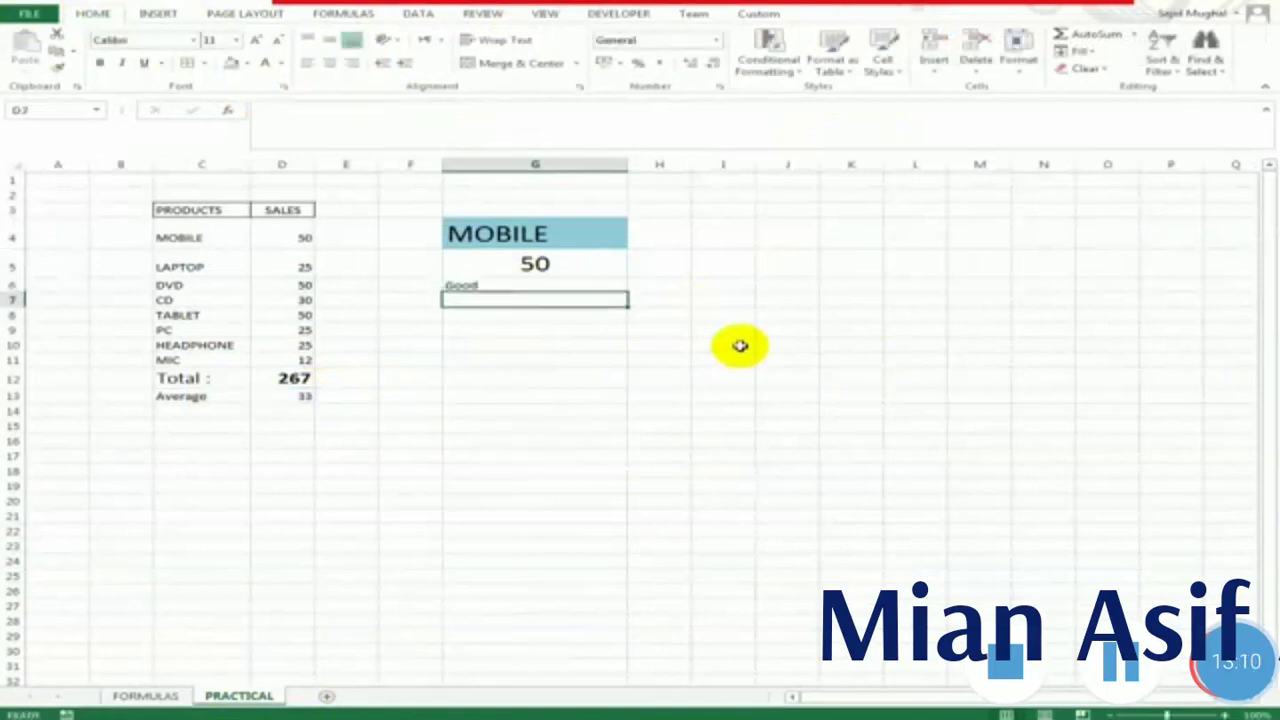
key(Up)
Label F6 'Remakrs' beside the remark and return to G6.
key(Left)
text(Ra)
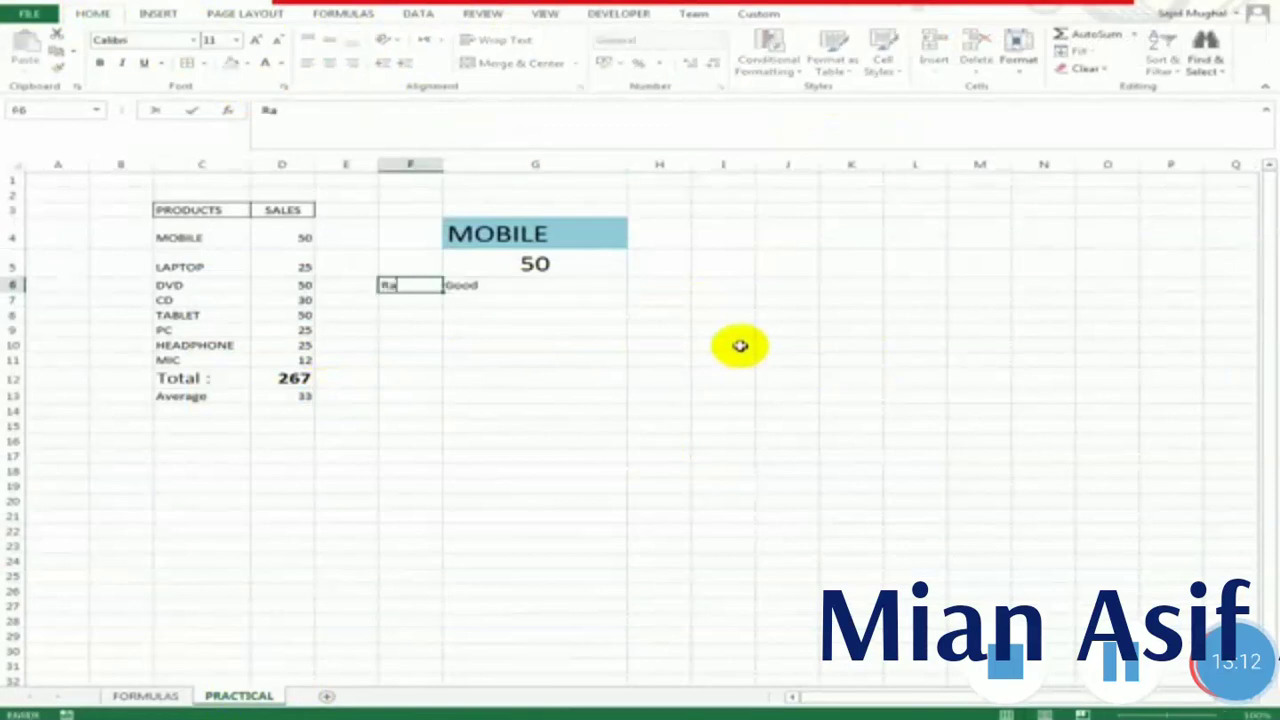
text(makrs)
key(Return)
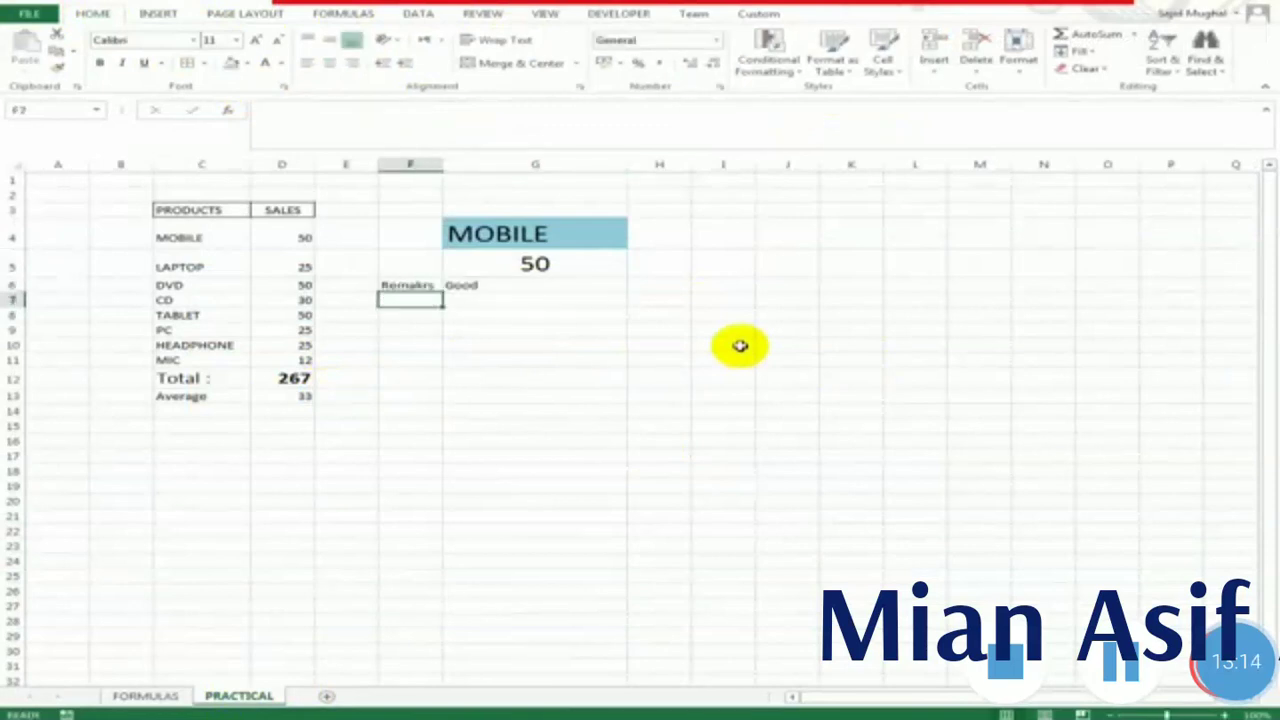
key(Up)
key(Down)
key(Up)
key(Right)
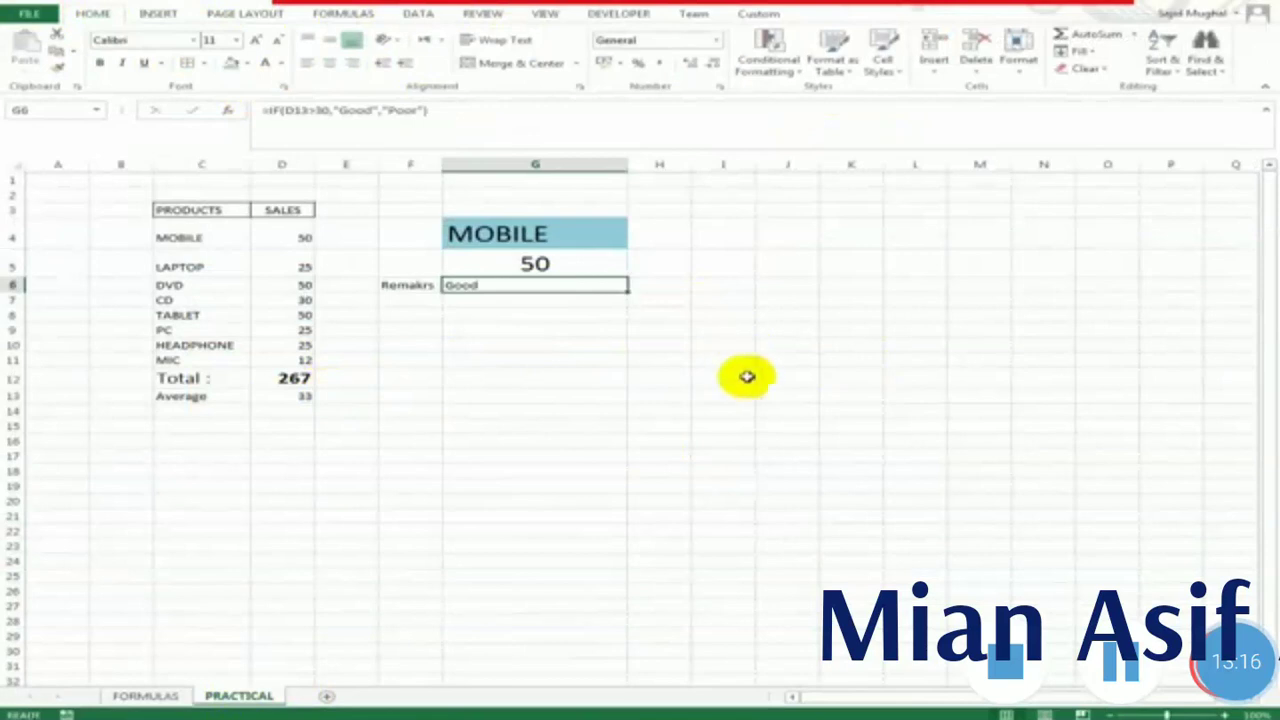
Give G6 a light-blue fill and enlarge its Good text three font steps.
click(231, 63)
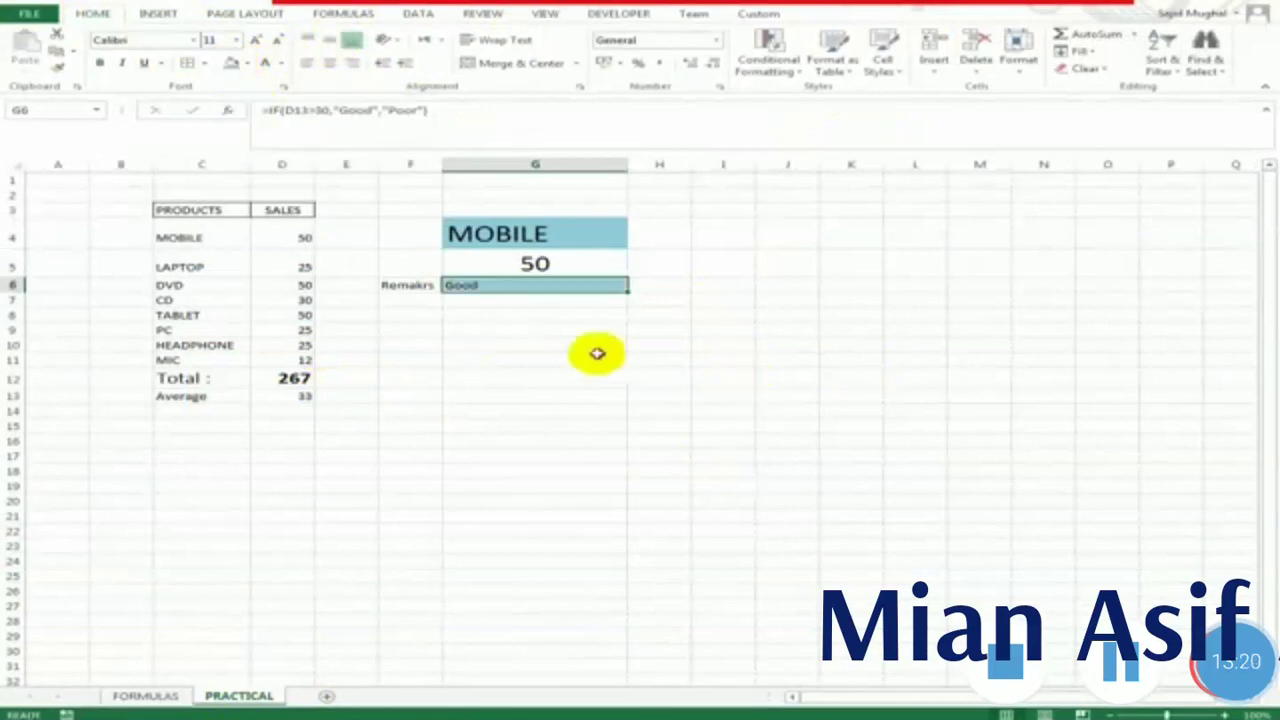
click(255, 41)
click(255, 41)
click(255, 41)
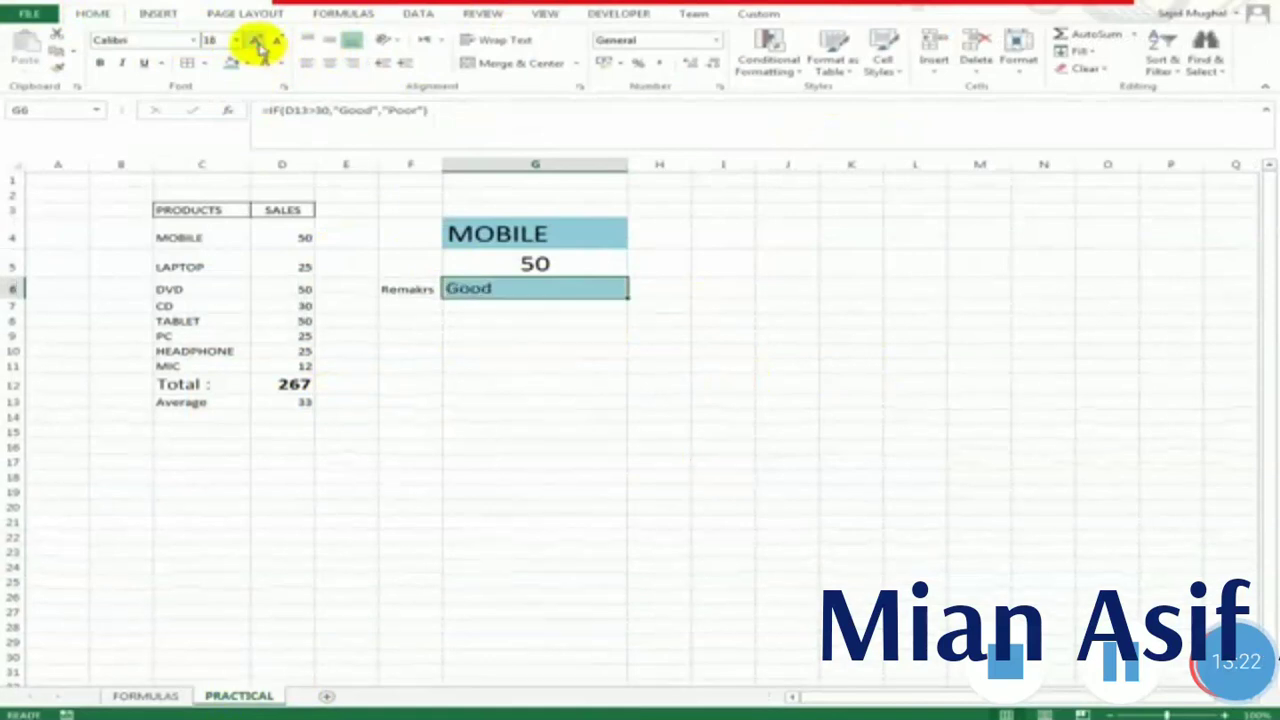
click(255, 41)
click(255, 41)
Inspect the Average formula in D13 and the IF formula in G6.
click(300, 406)
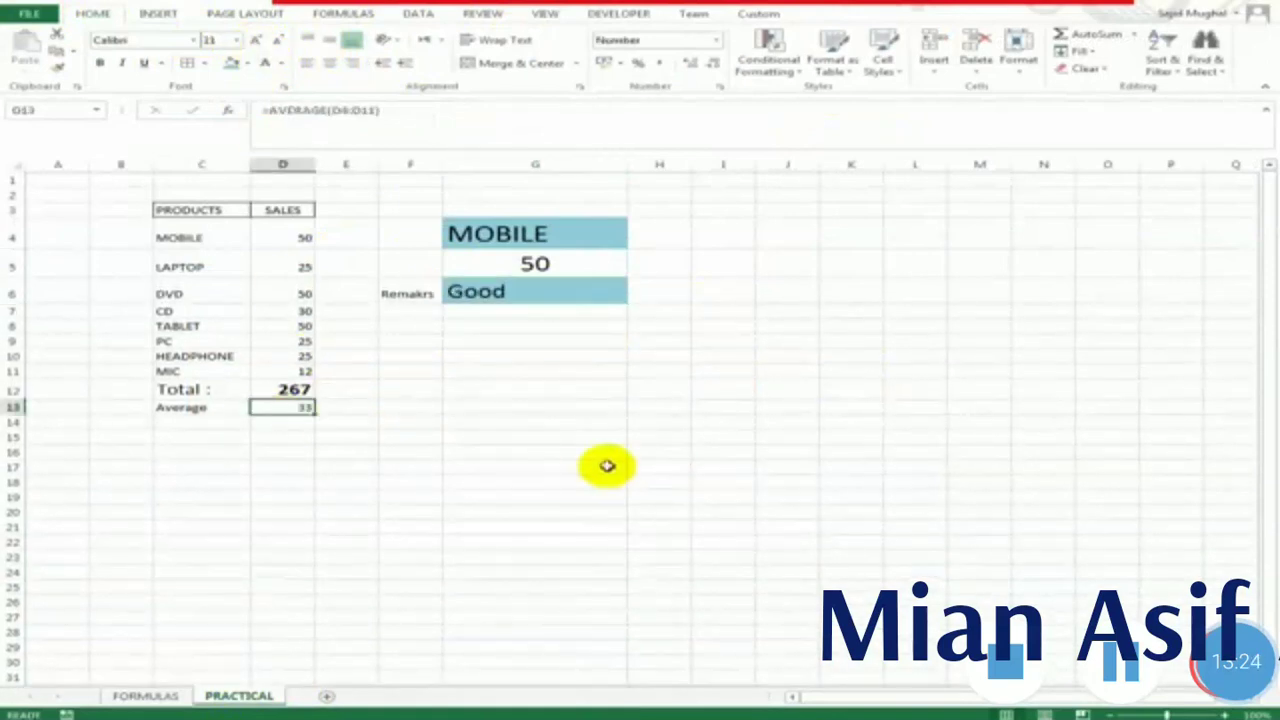
click(551, 290)
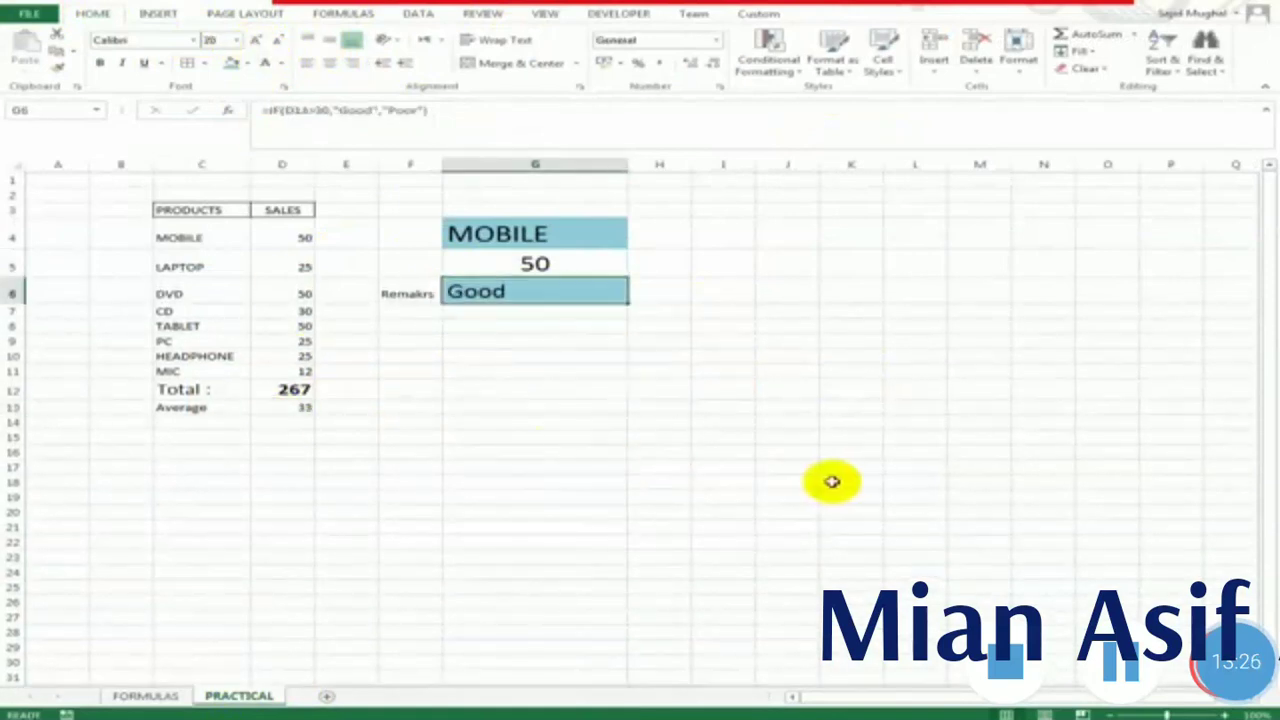
click(290, 340)
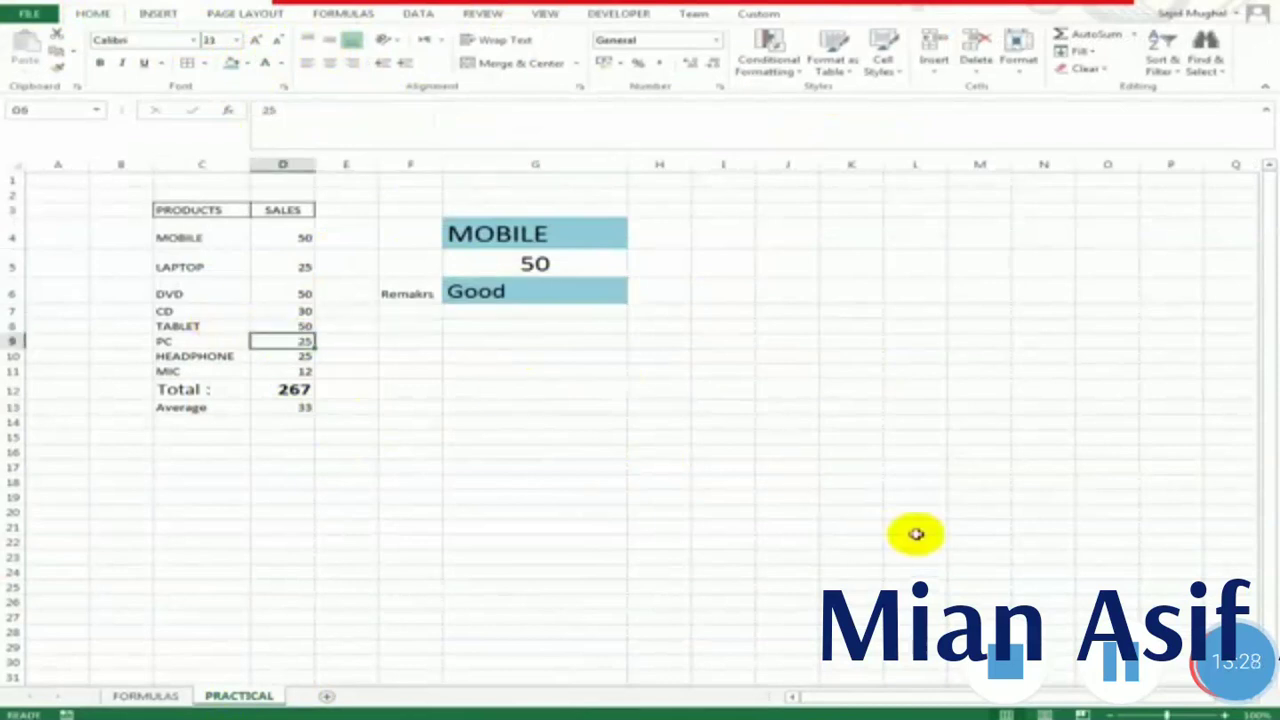
key(Down)
key(Down)
key(Down)
key(Down)
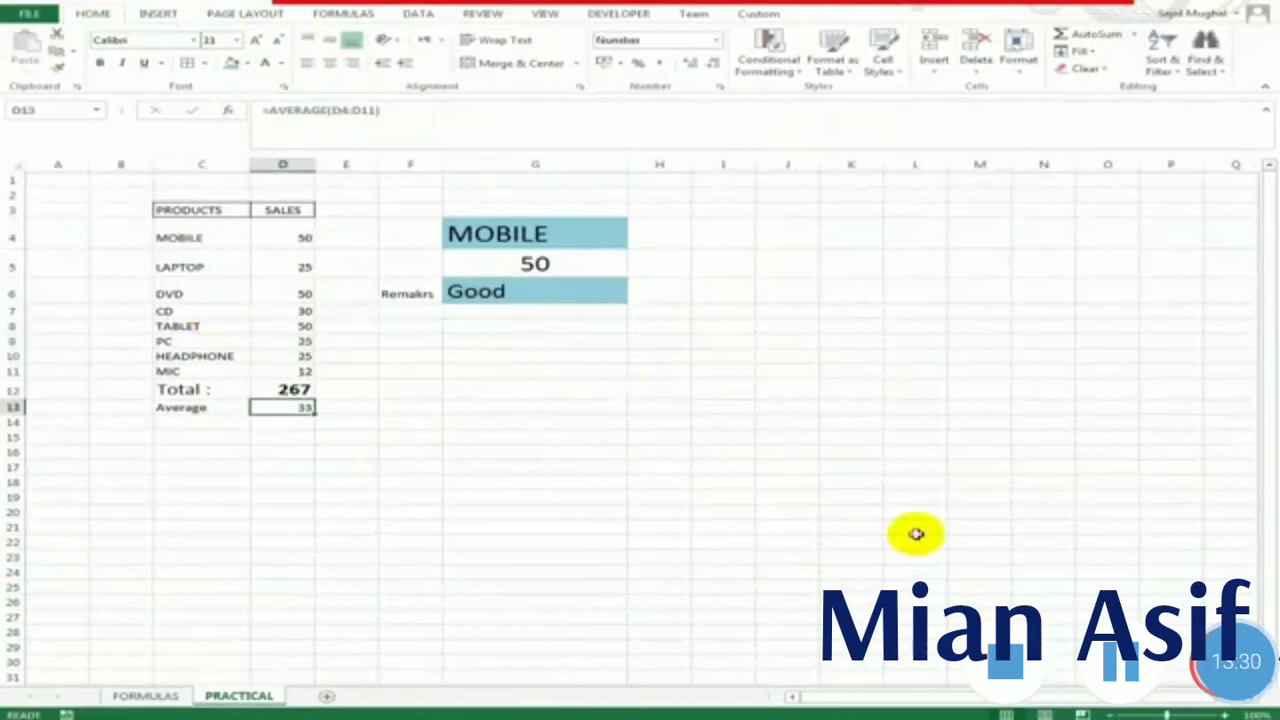
key(Up)
key(Up)
key(Up)
key(Up)
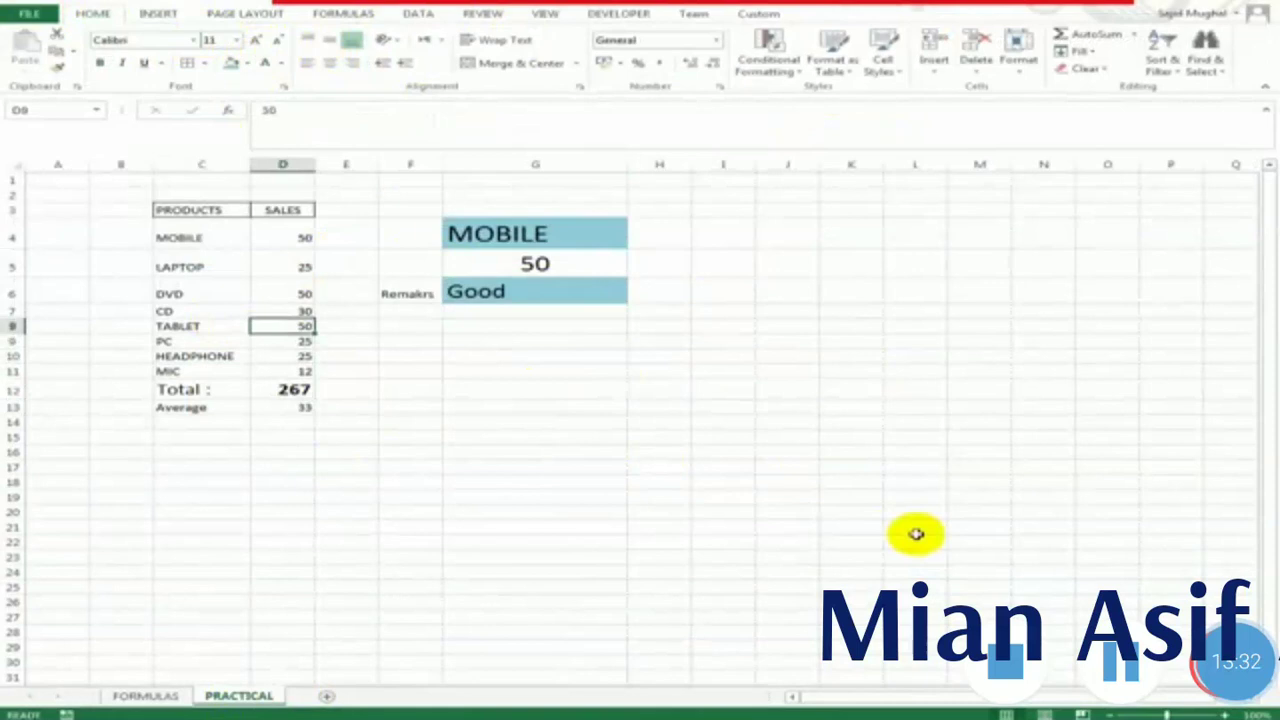
Lower sales values so the Average drops to 28 and G6 turns Poor.
text(4)
key(Return)
text(30)
key(Return)
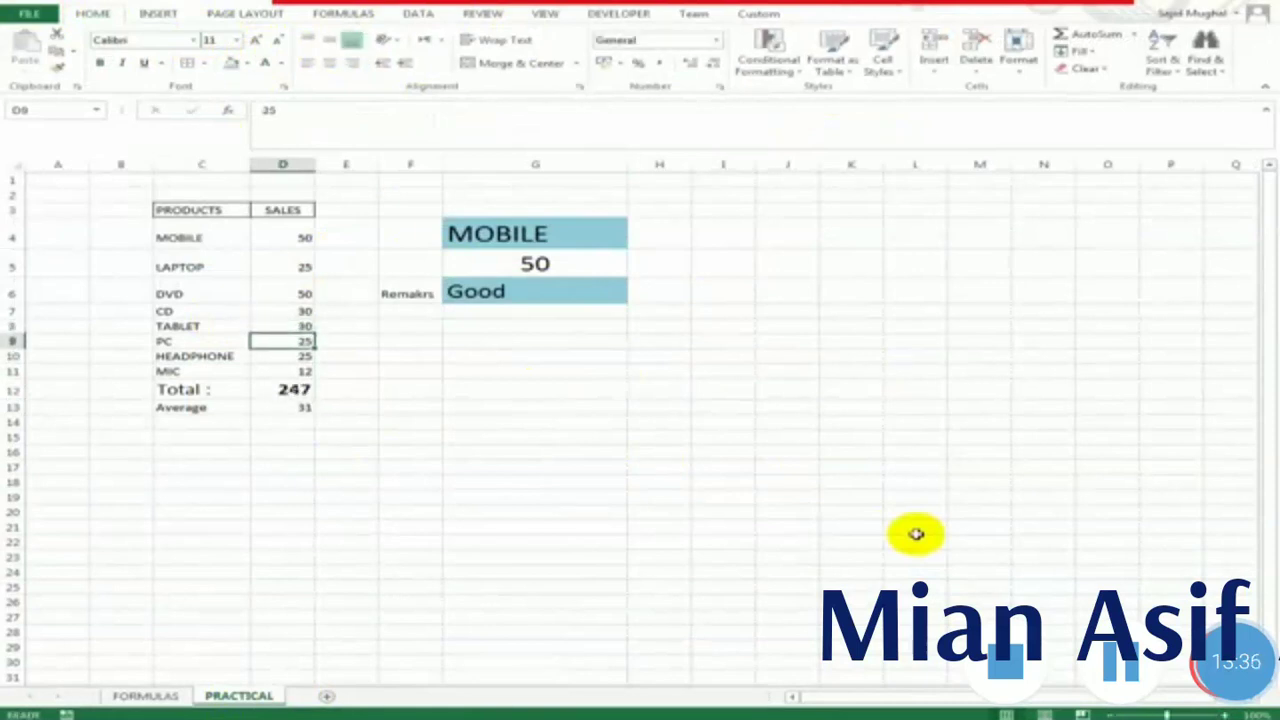
key(ctrl+z)
key(ctrl+z)
key(ctrl+z)
key(ctrl+z)
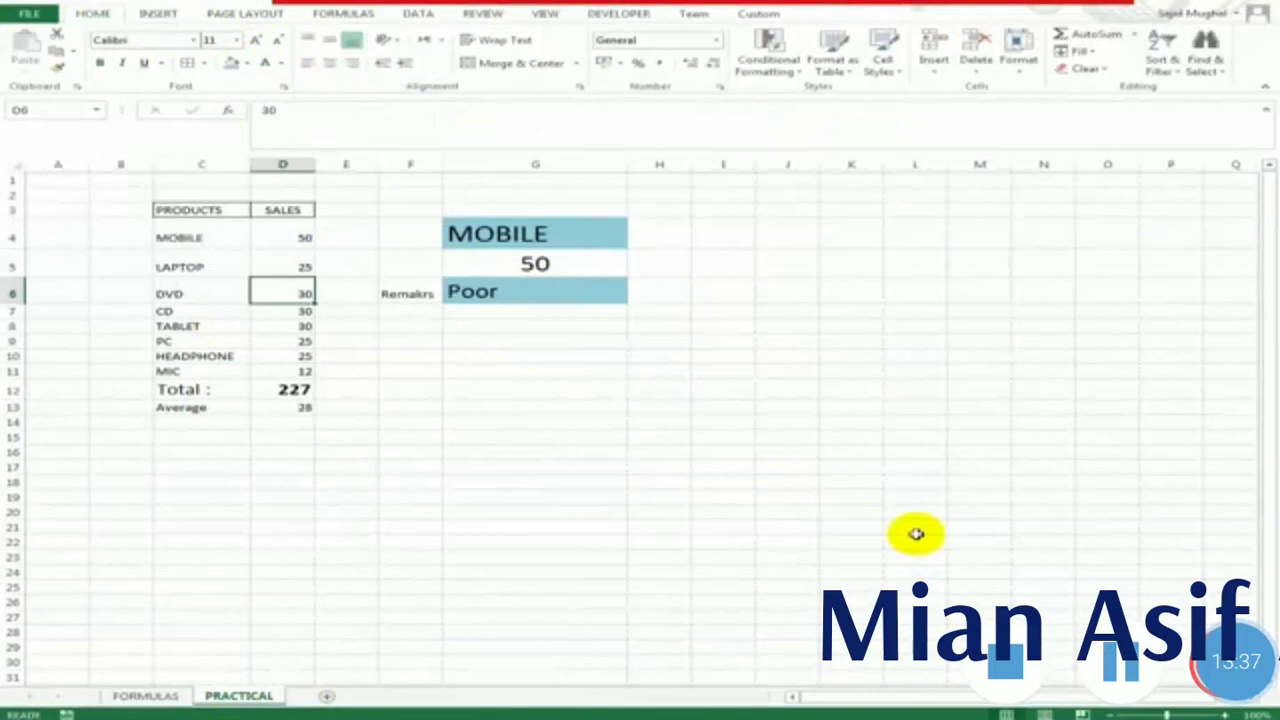
click(284, 408)
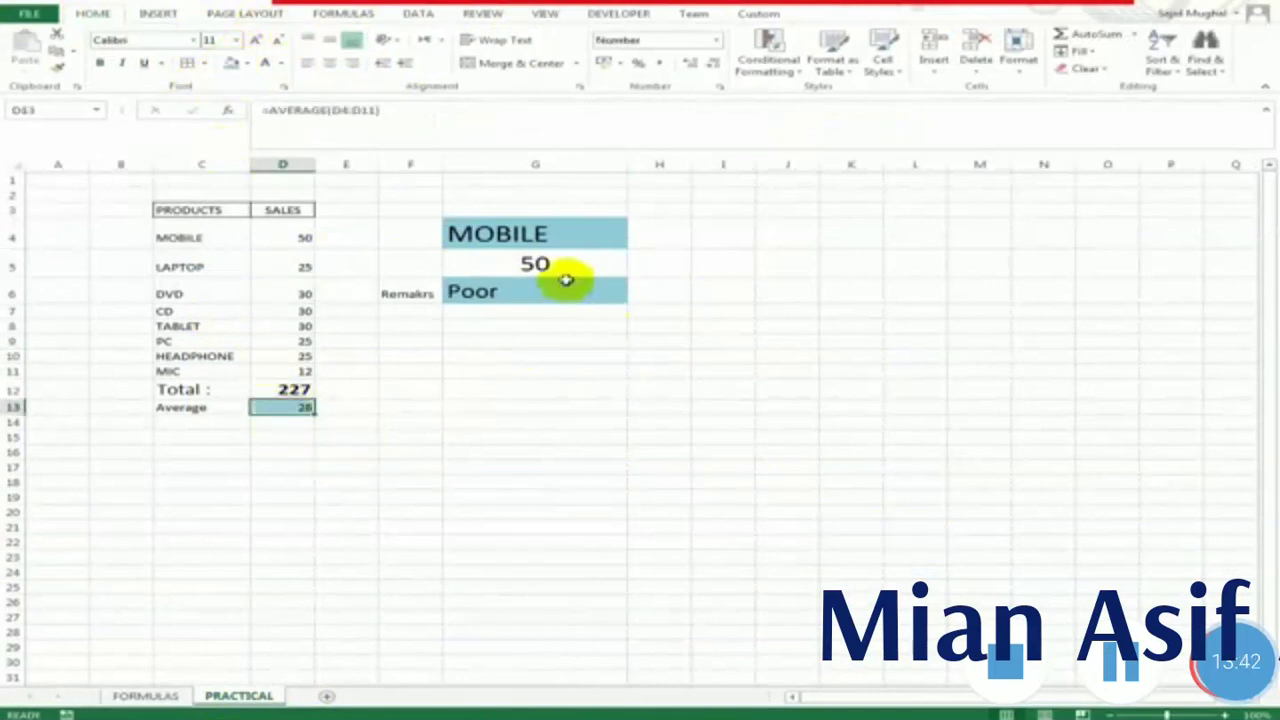
click(533, 293)
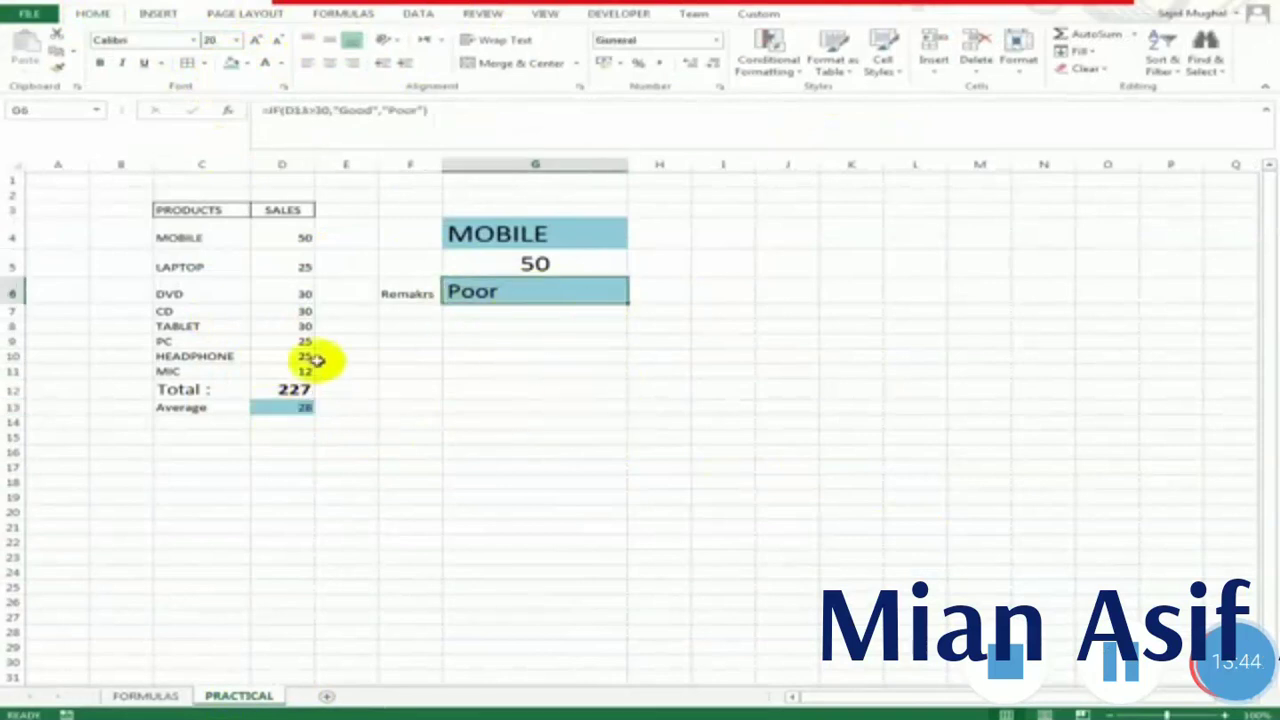
Set TABLET's sales back to 50, restoring Good, and recheck the G5 and G6 formulas.
click(290, 326)
text(50)
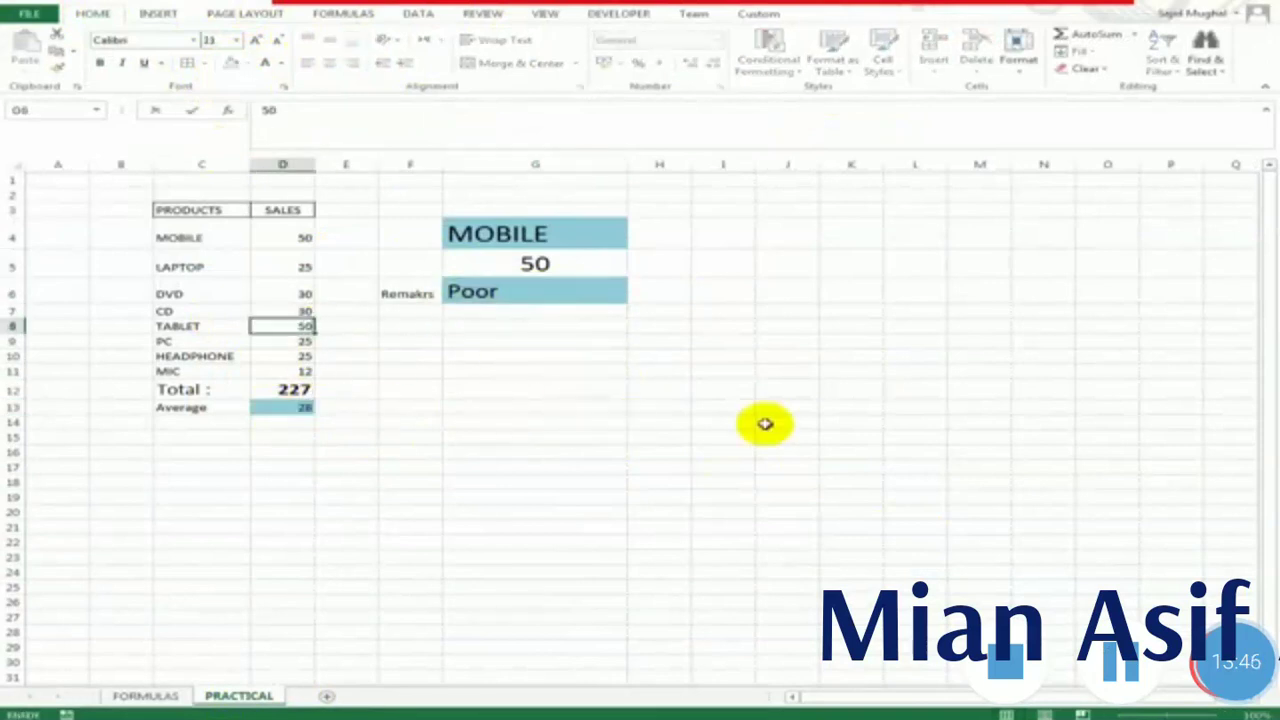
key(Return)
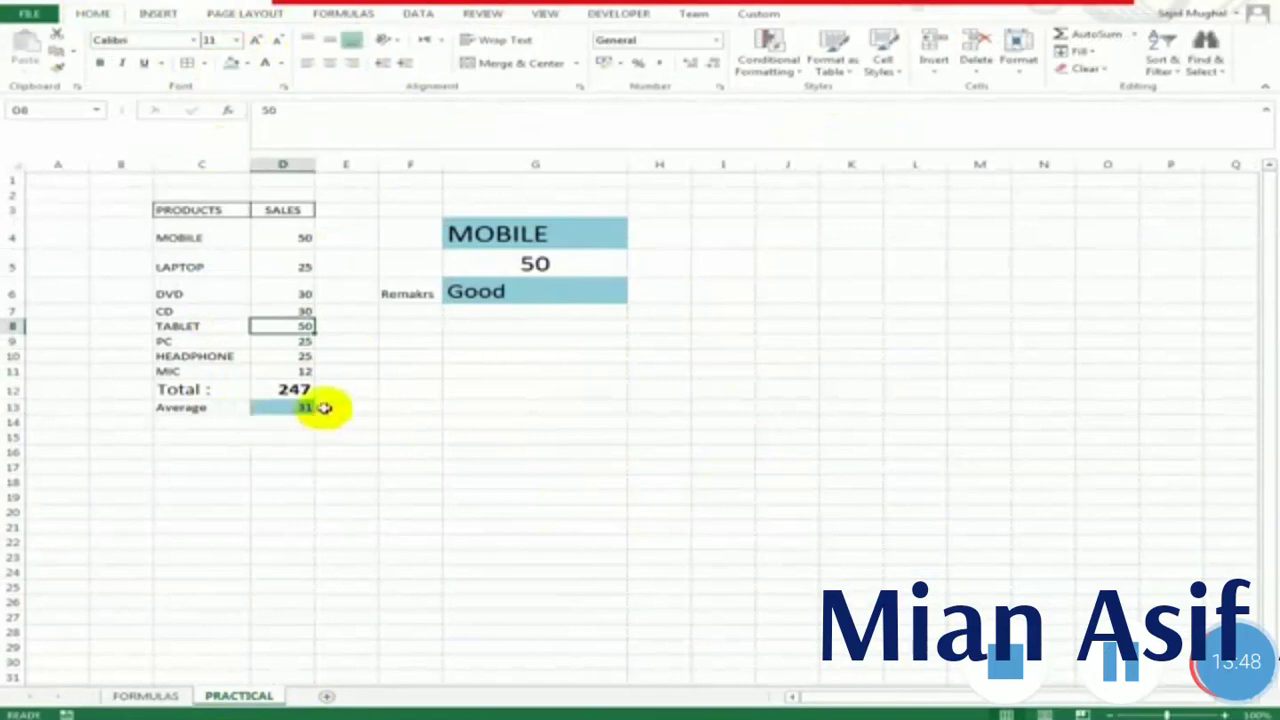
click(485, 291)
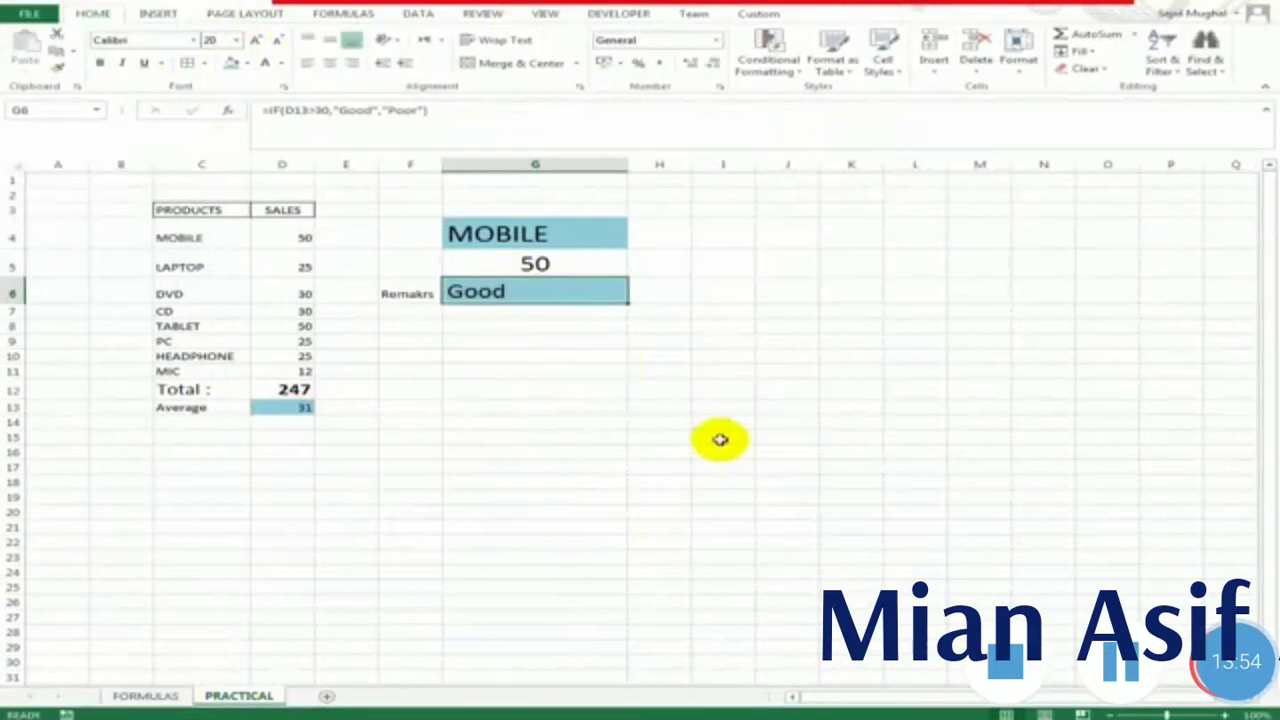
click(571, 263)
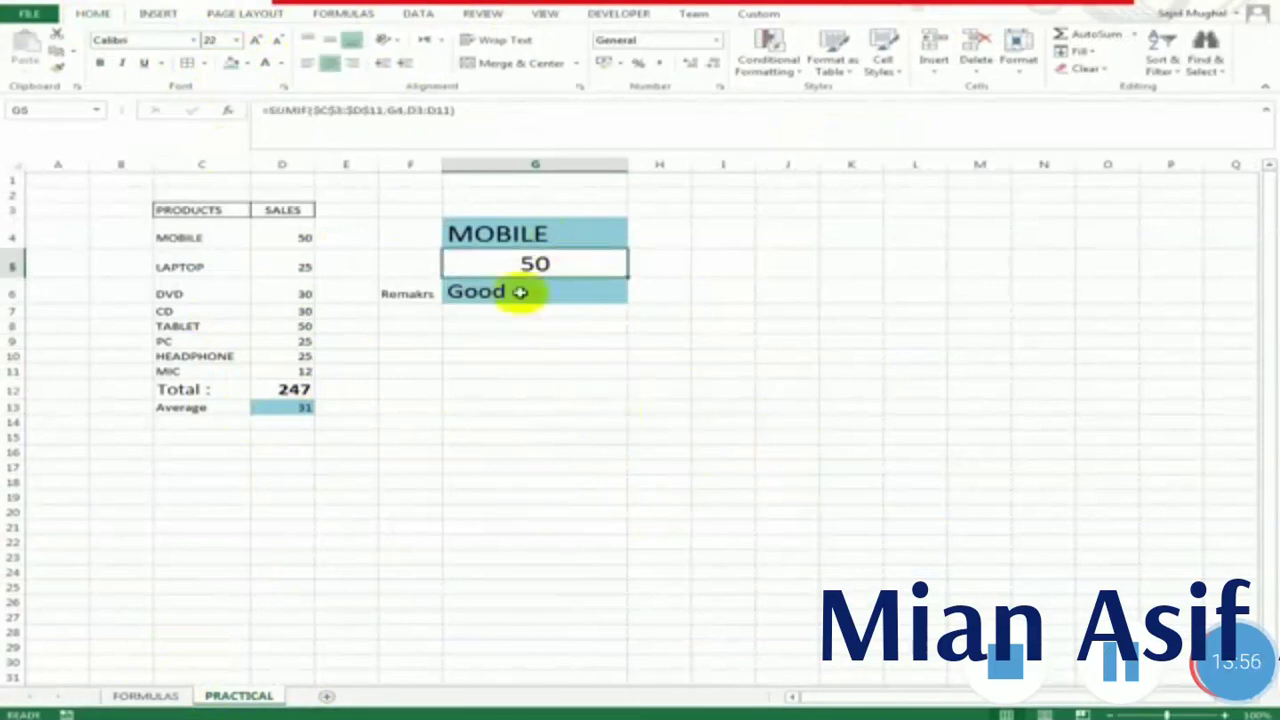
click(557, 289)
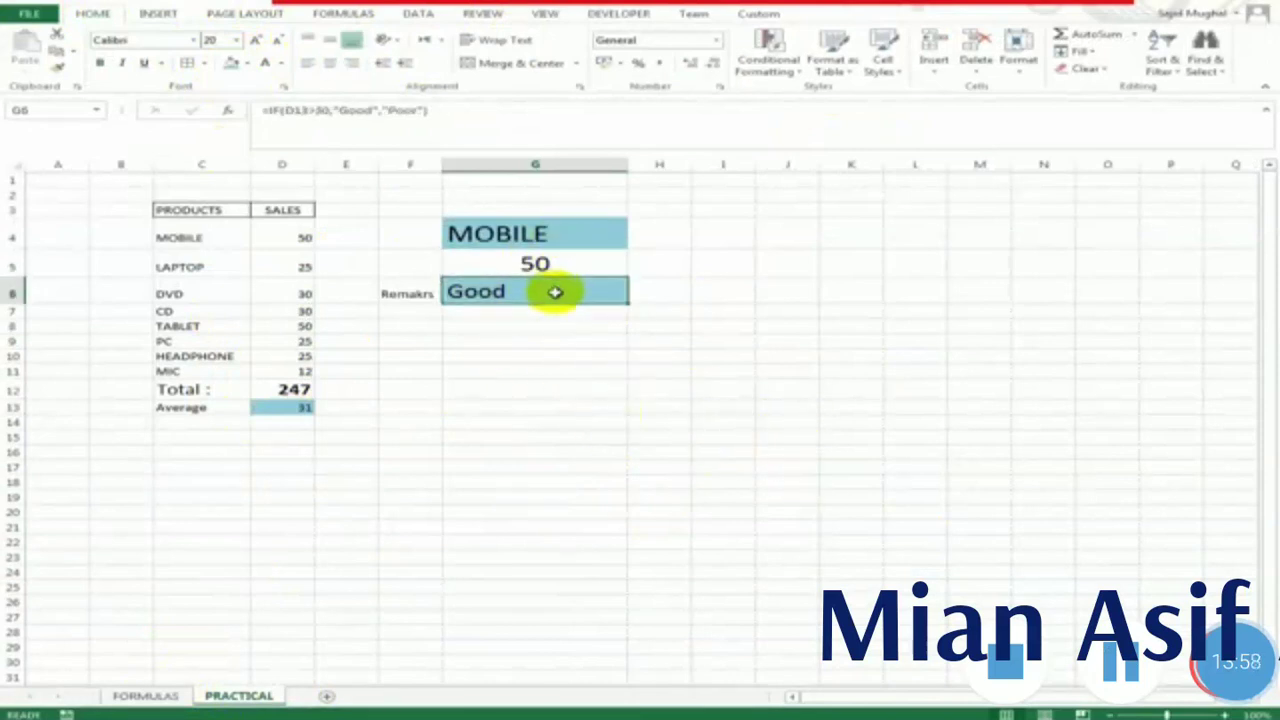
click(147, 697)
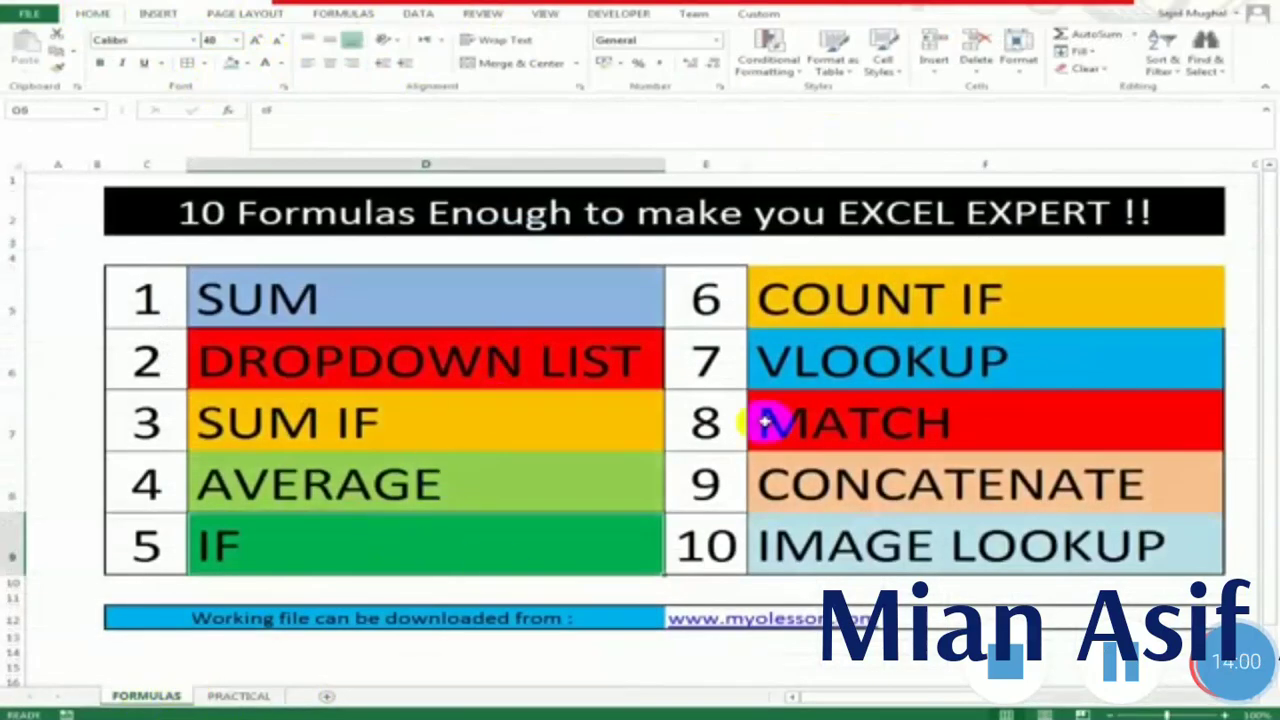
click(874, 322)
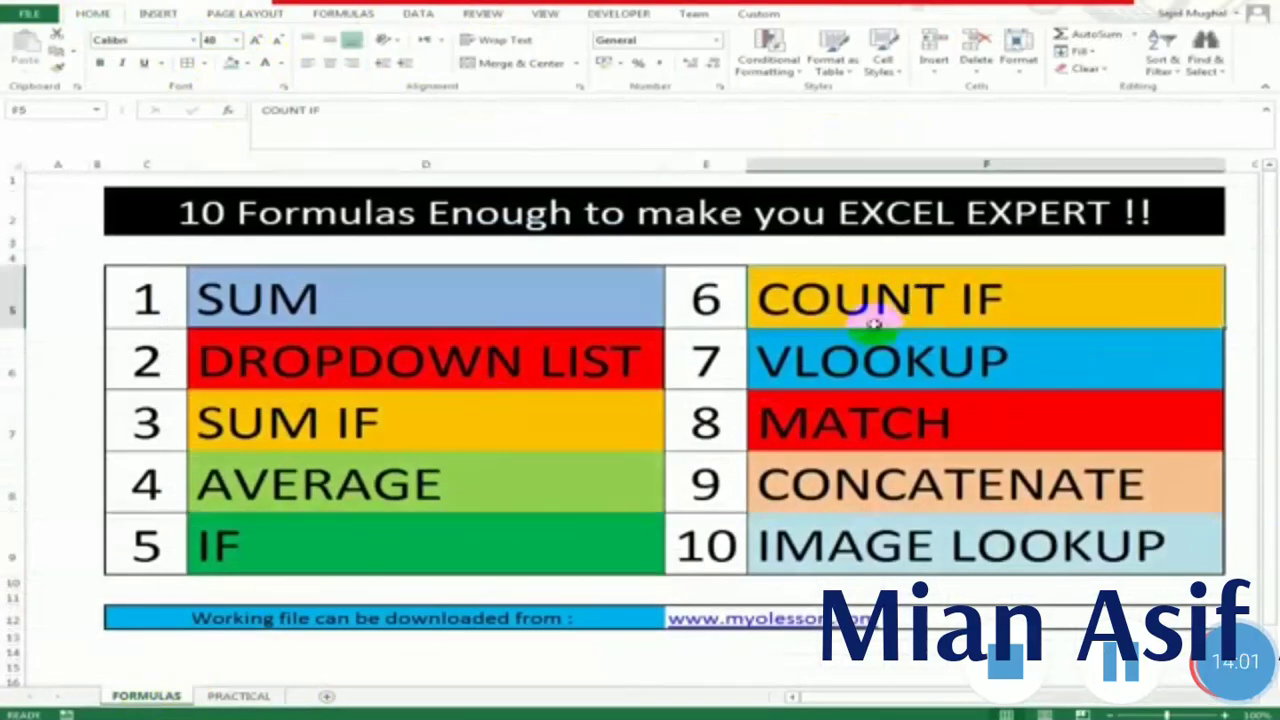
click(232, 697)
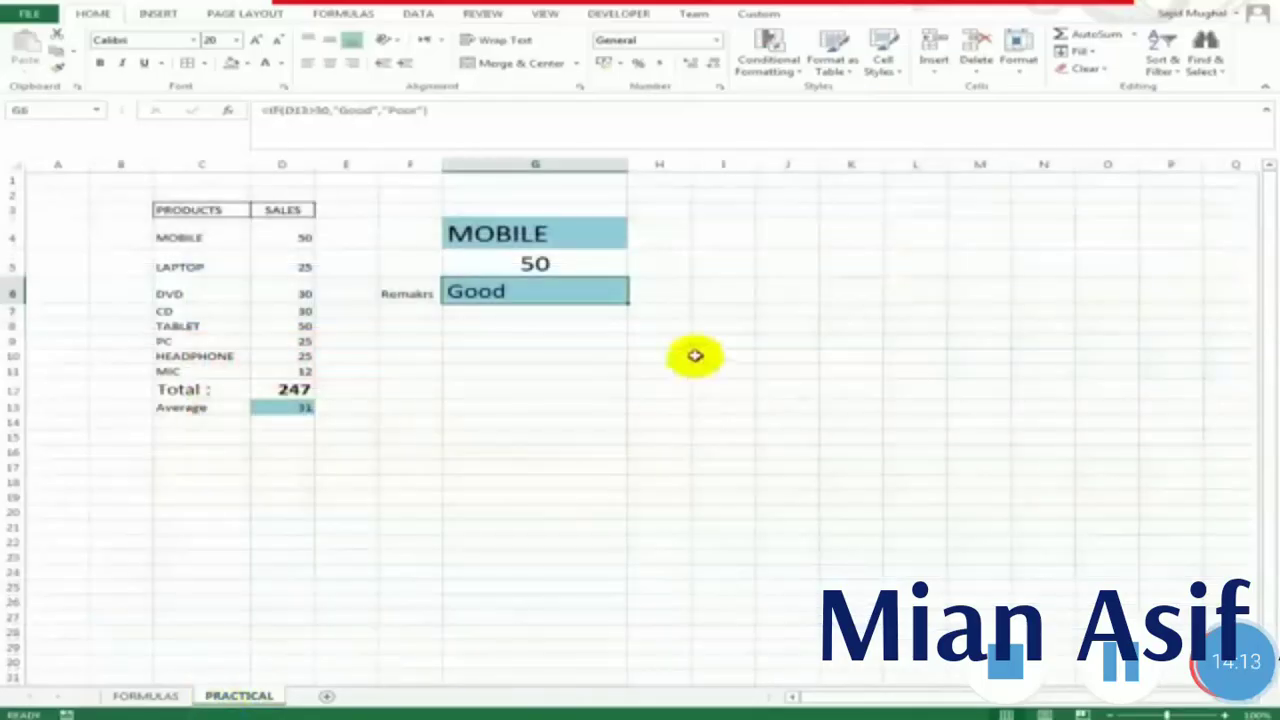
click(560, 322)
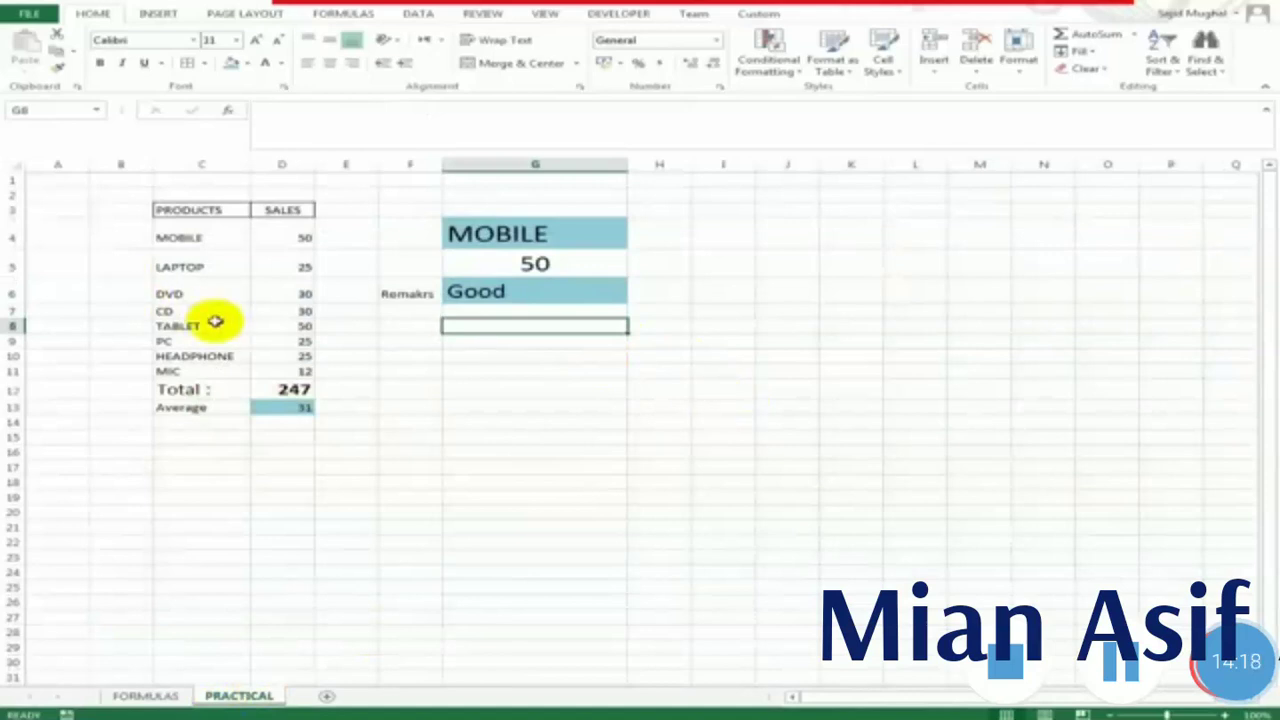
Go through the product names in column C, changing C5 to MOBILE and C7 to DVD.
click(205, 294)
click(206, 237)
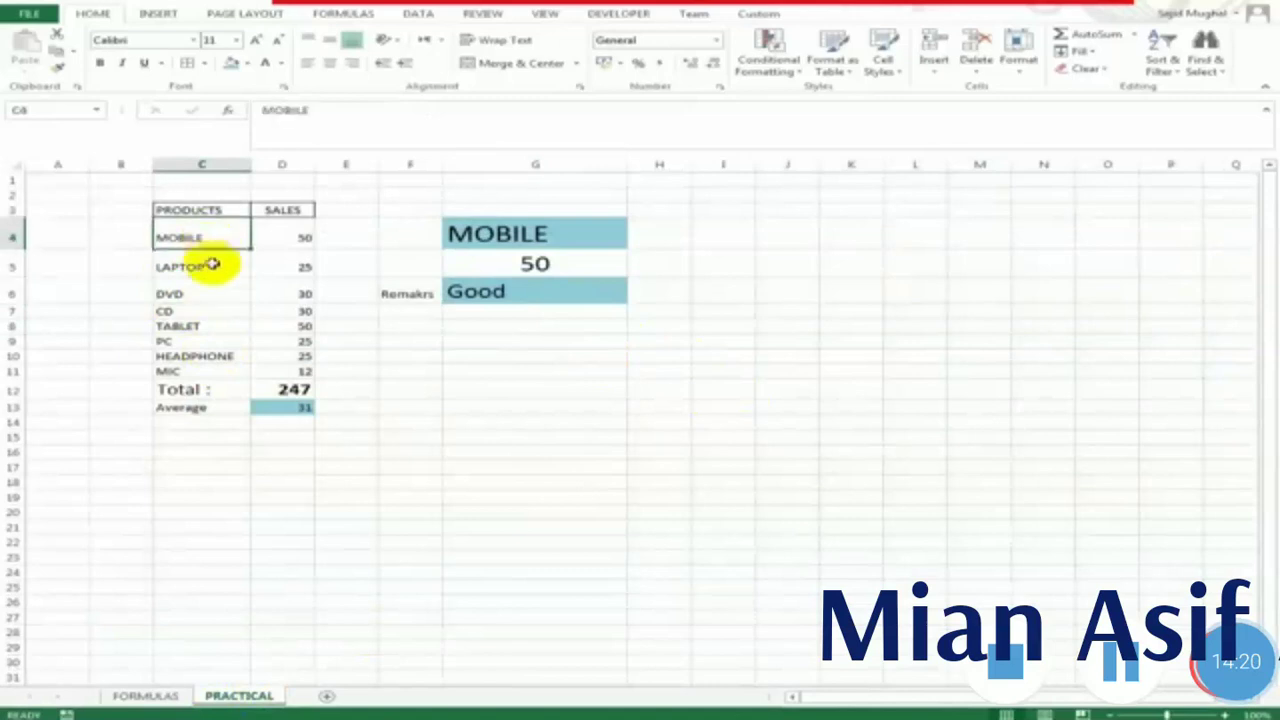
click(208, 267)
click(209, 311)
click(192, 246)
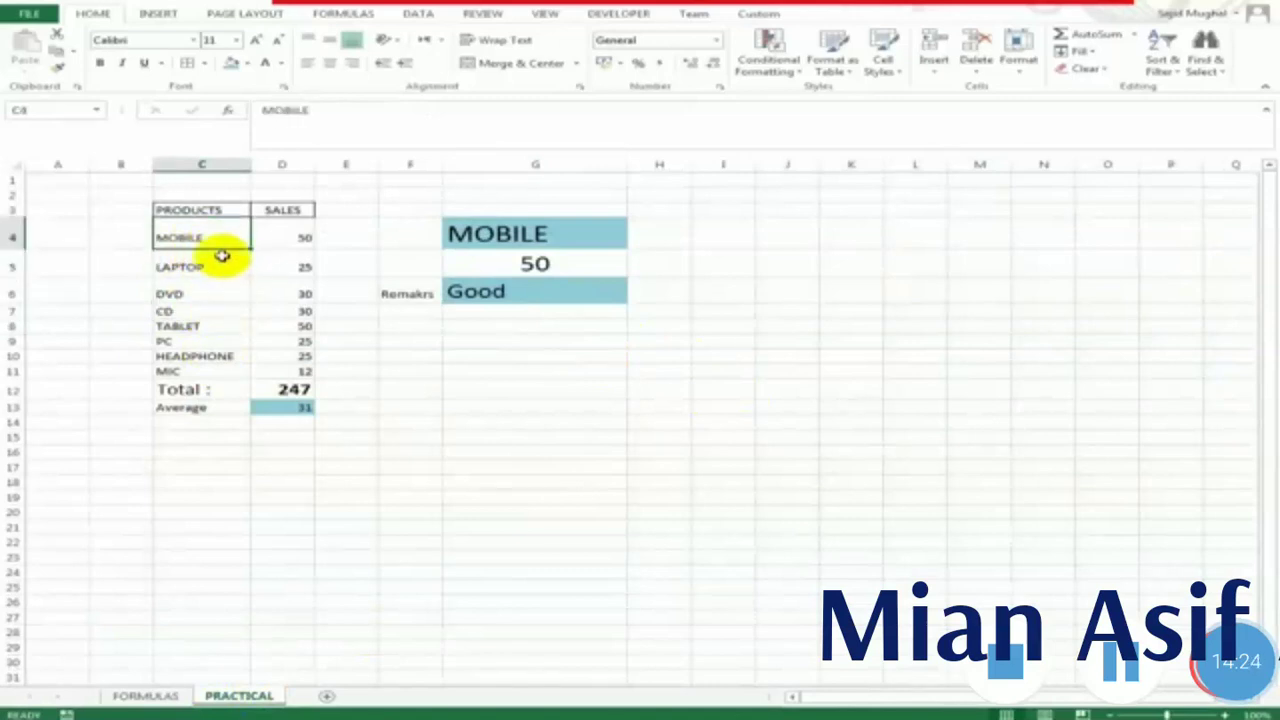
click(217, 325)
click(213, 296)
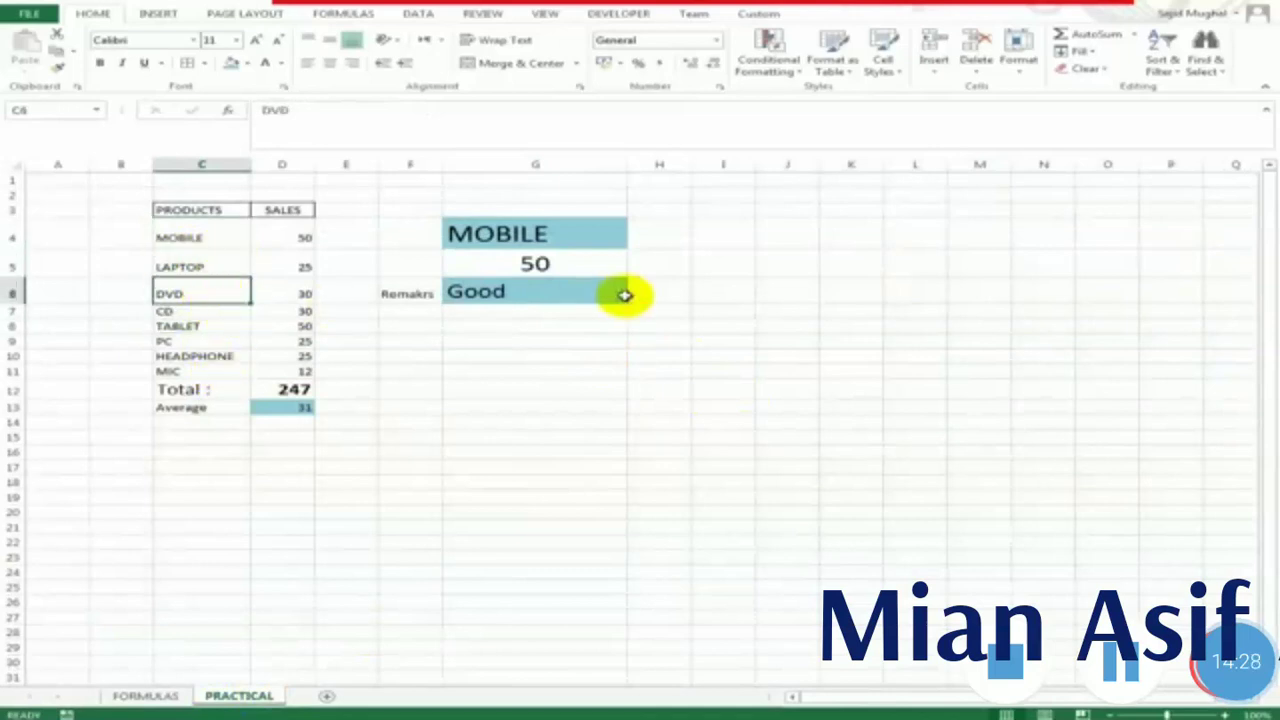
Confirm the new C7 name, move to G7 and start a COUNTIF formula.
key(Up)
key(Down)
key(Down)
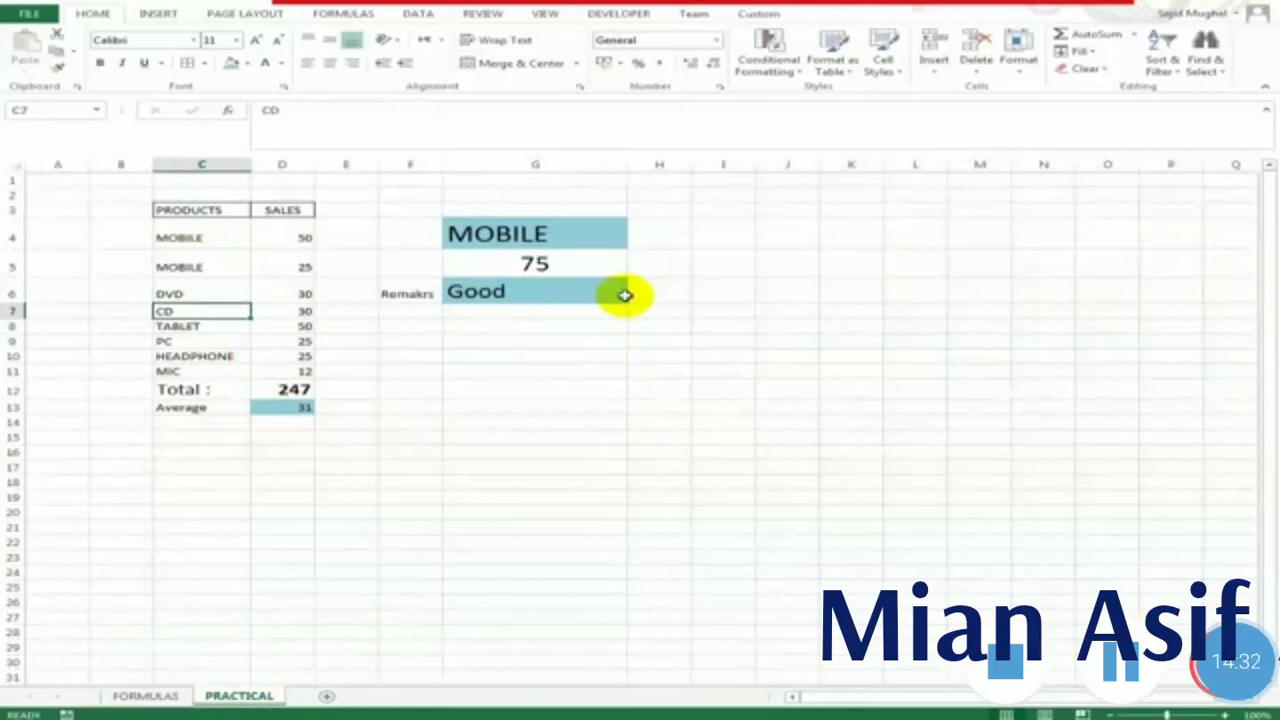
key(Down)
key(Up)
key(Right)
key(Right)
key(Right)
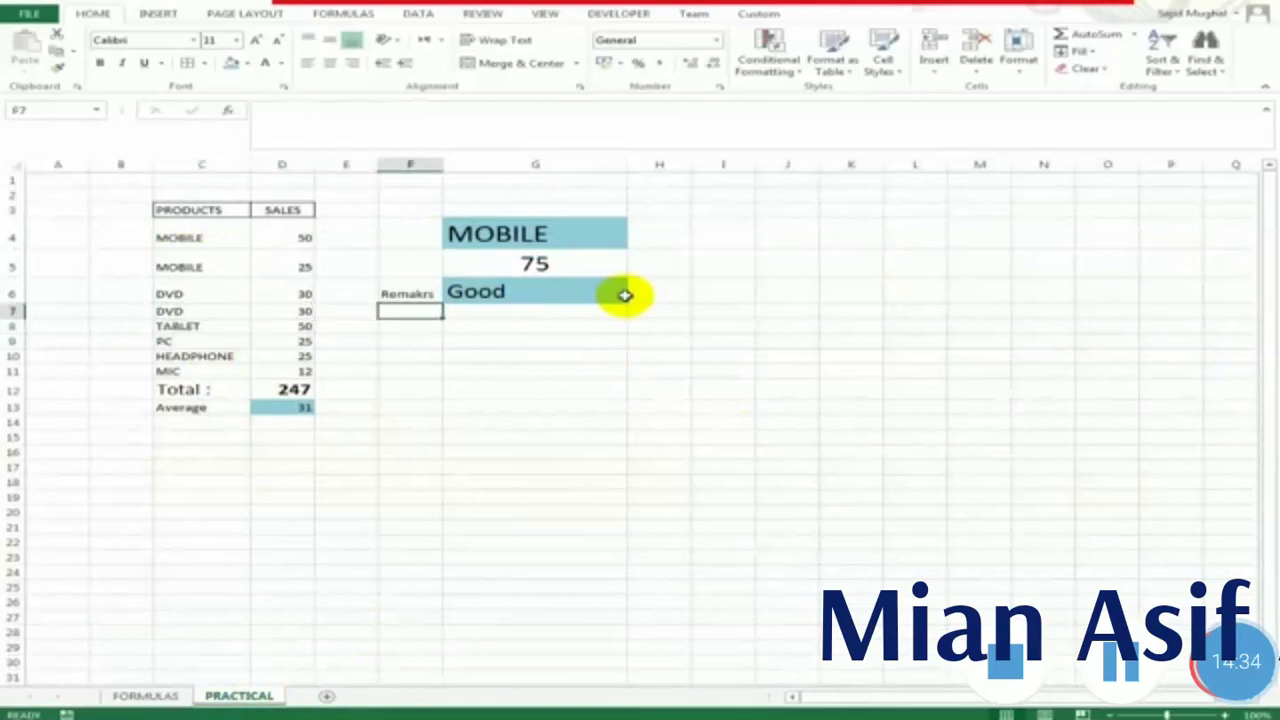
key(Right)
text(=countif)
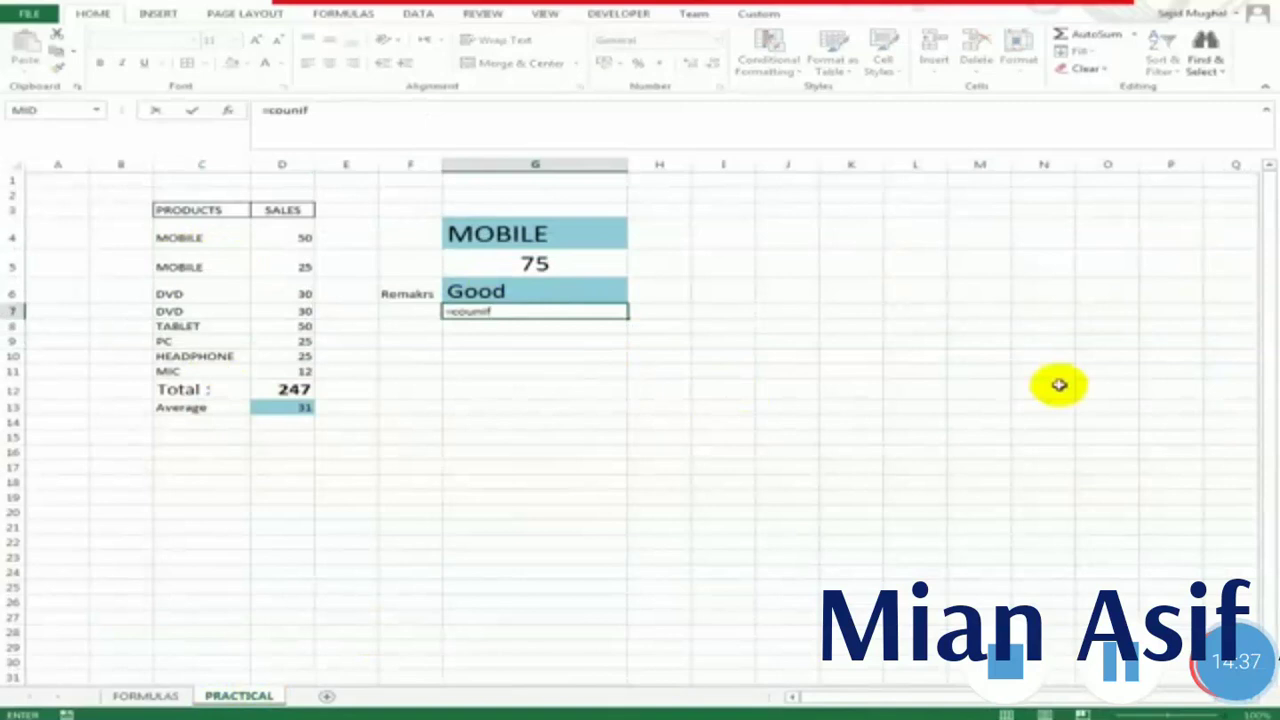
text(tif)
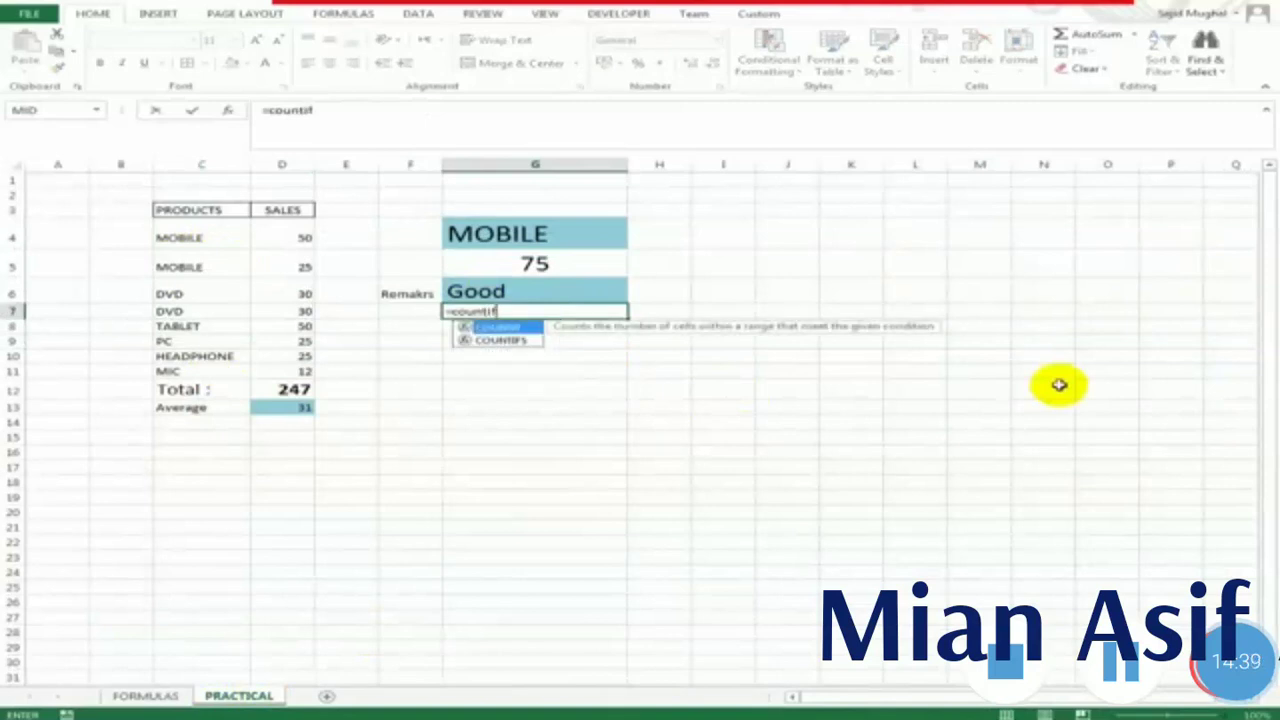
Complete =COUNTIF(C4:C11,G4) in G7, returning 2 MOBILE entries.
key(Tab)
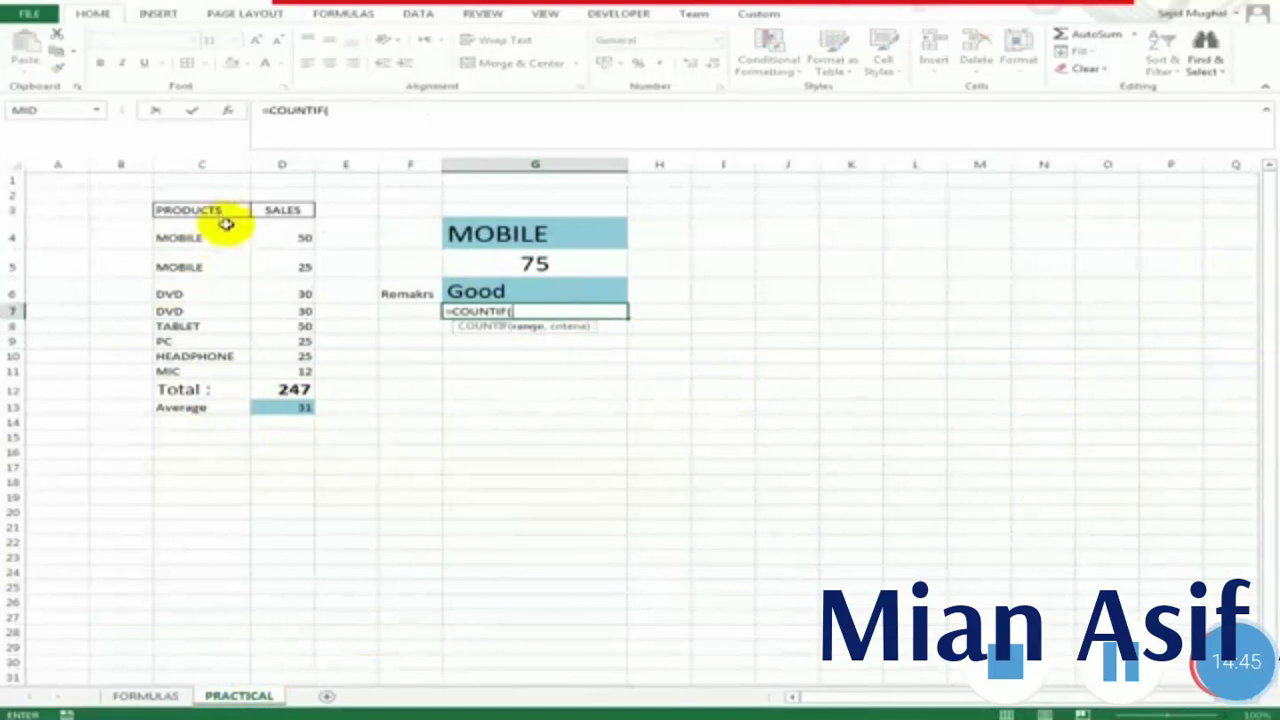
drag(226, 236, 226, 371)
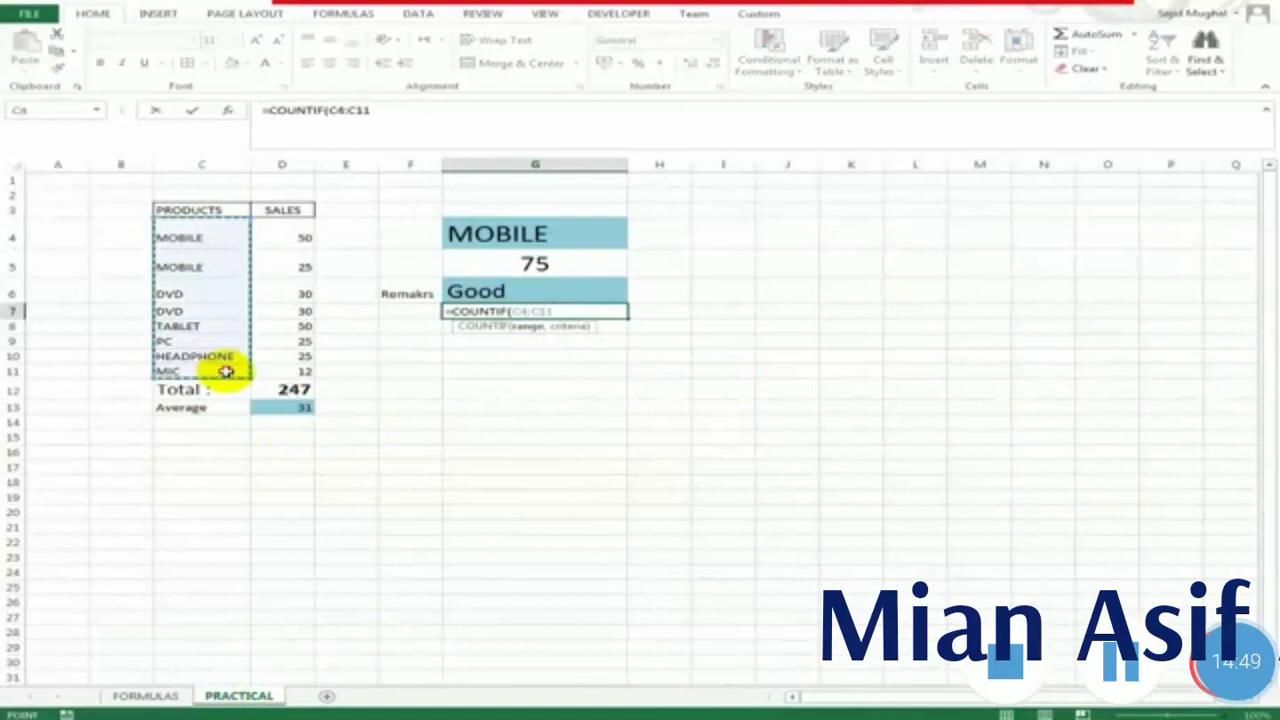
text(,)
click(515, 232)
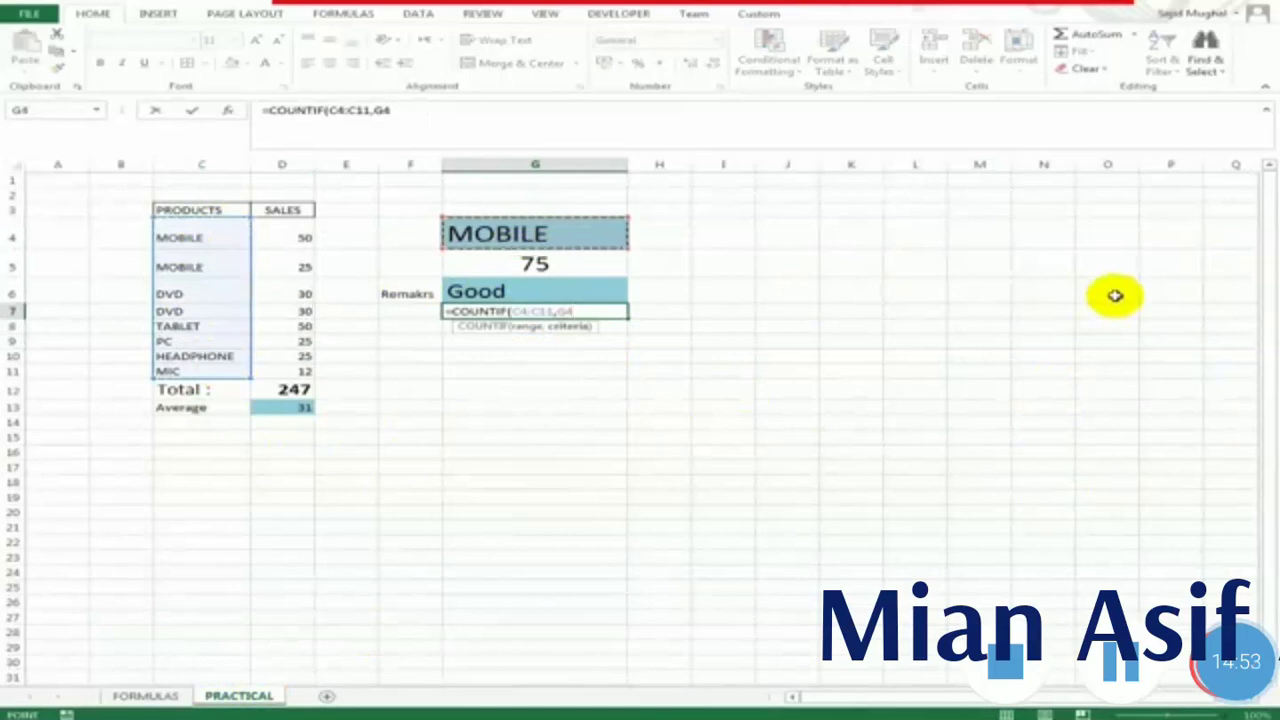
text())
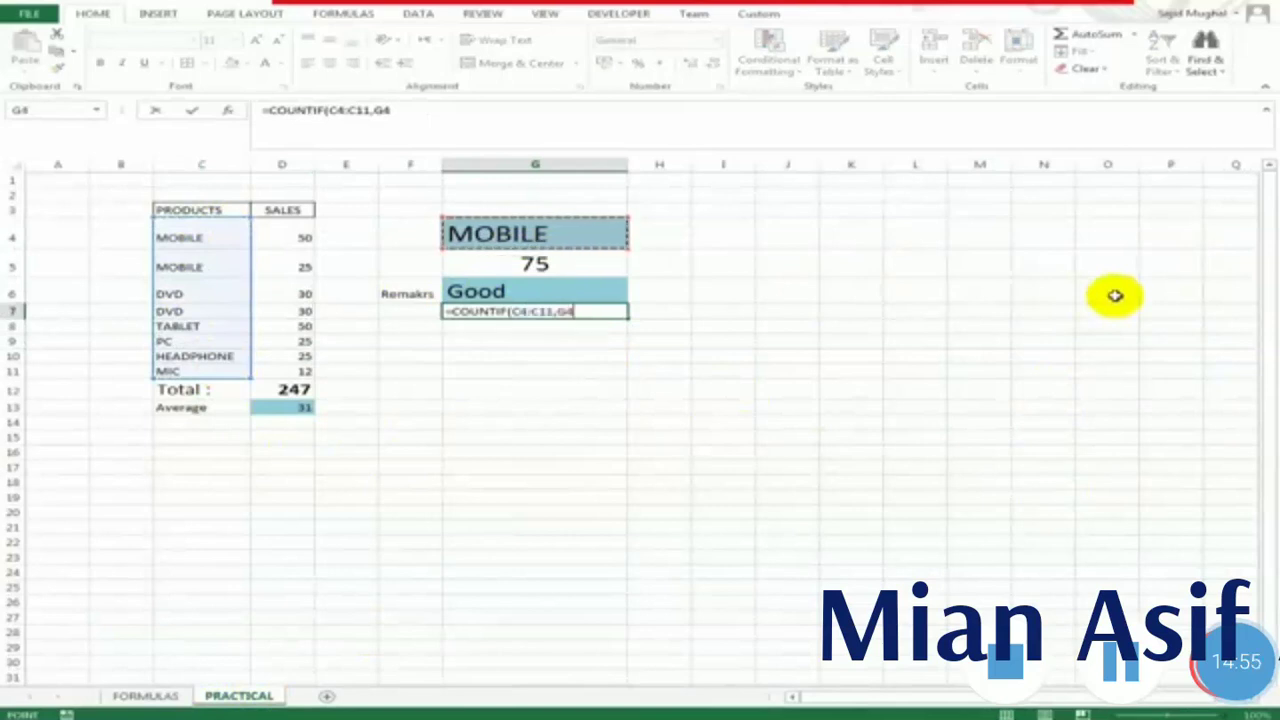
key(ctrl+Return)
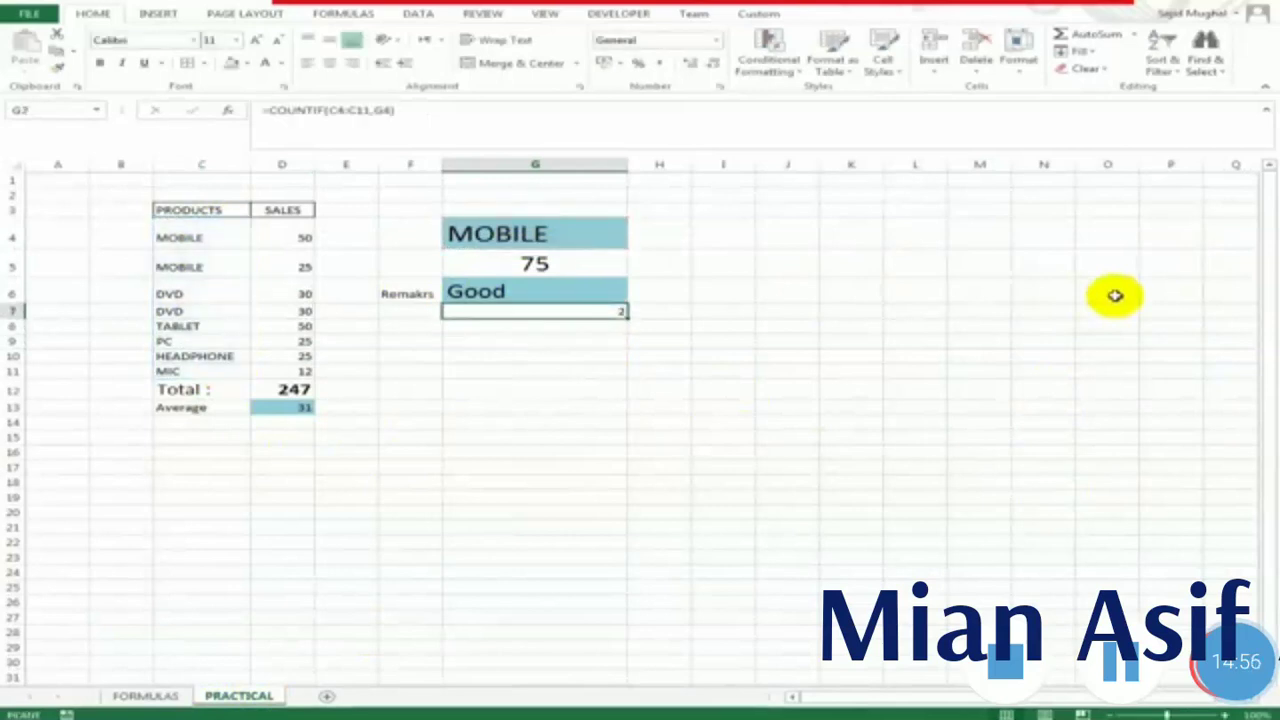
click(615, 247)
Check the COUNTIF formula in G7, then pick MOBILE and DVD from the G4 dropdown.
click(583, 309)
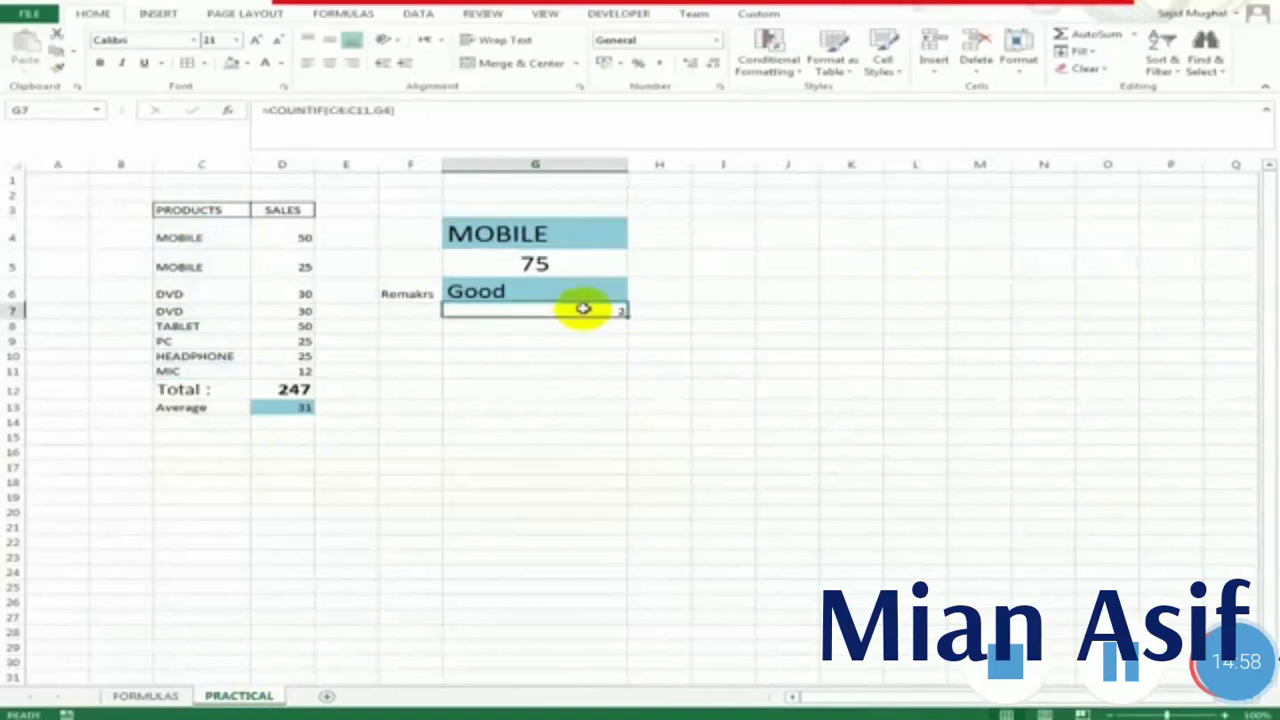
click(618, 240)
click(636, 241)
click(548, 266)
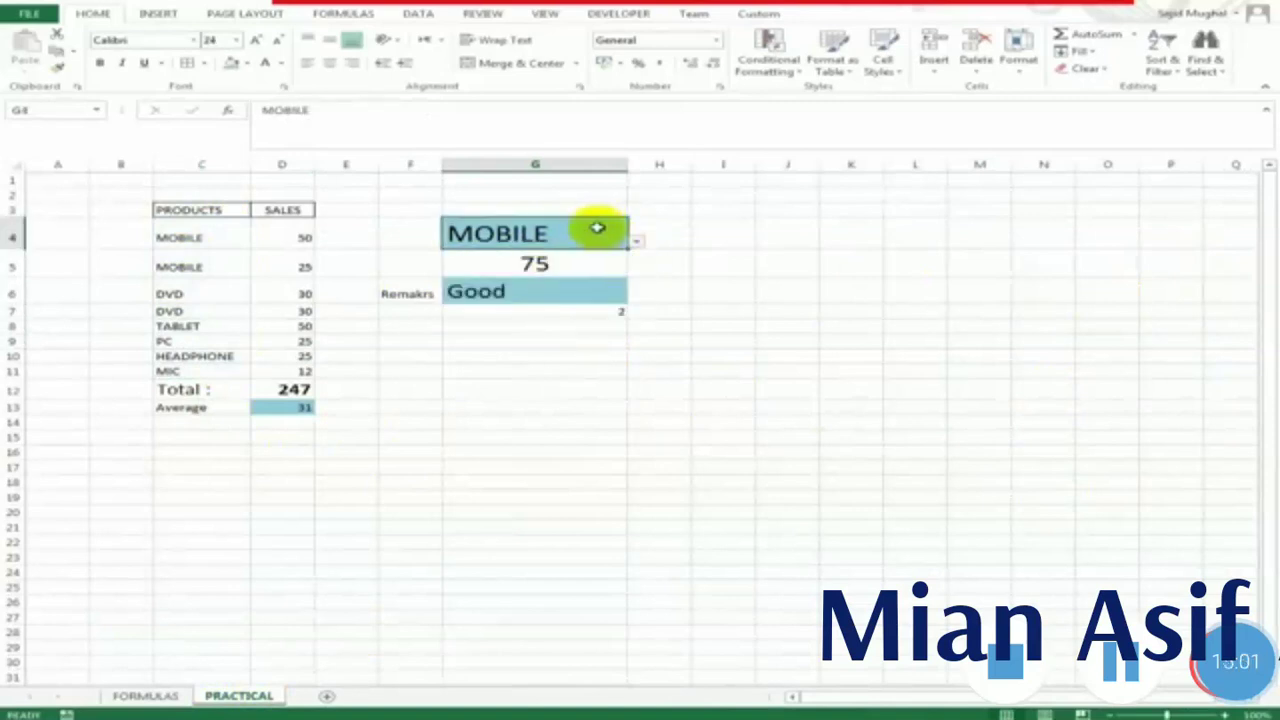
click(636, 241)
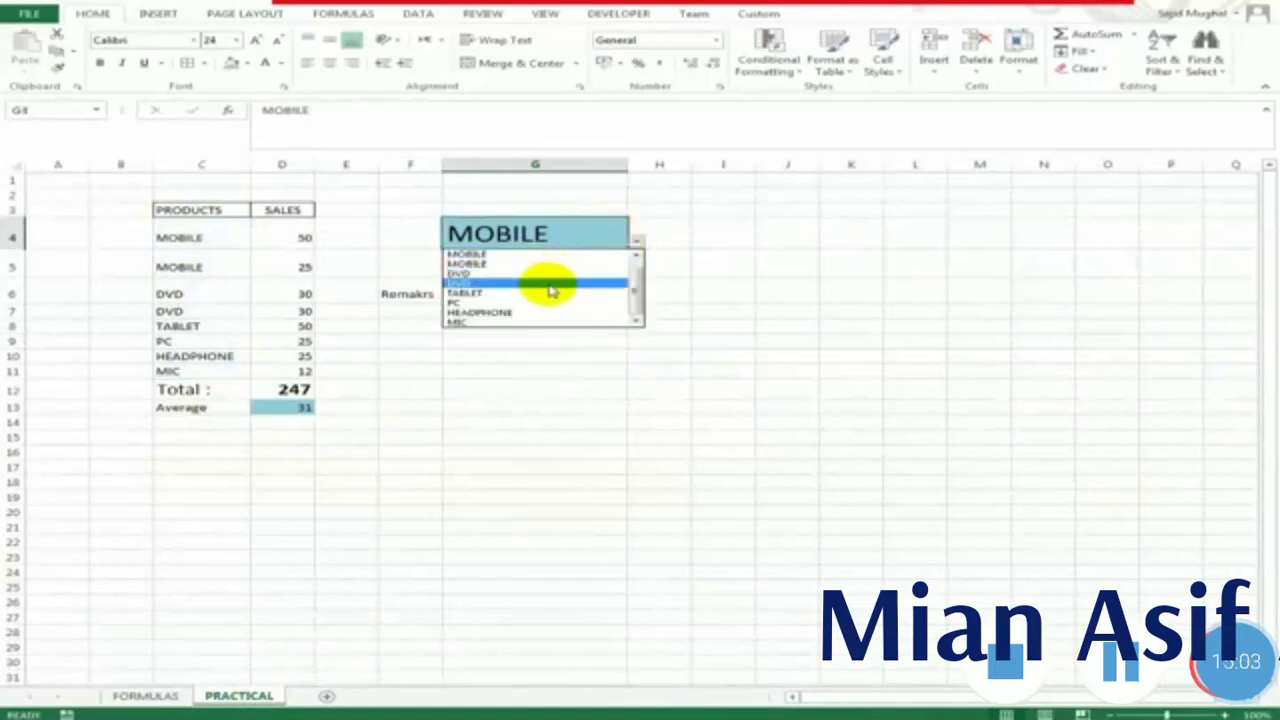
click(551, 285)
Enlarge the G7 count's font size to 48.
click(597, 311)
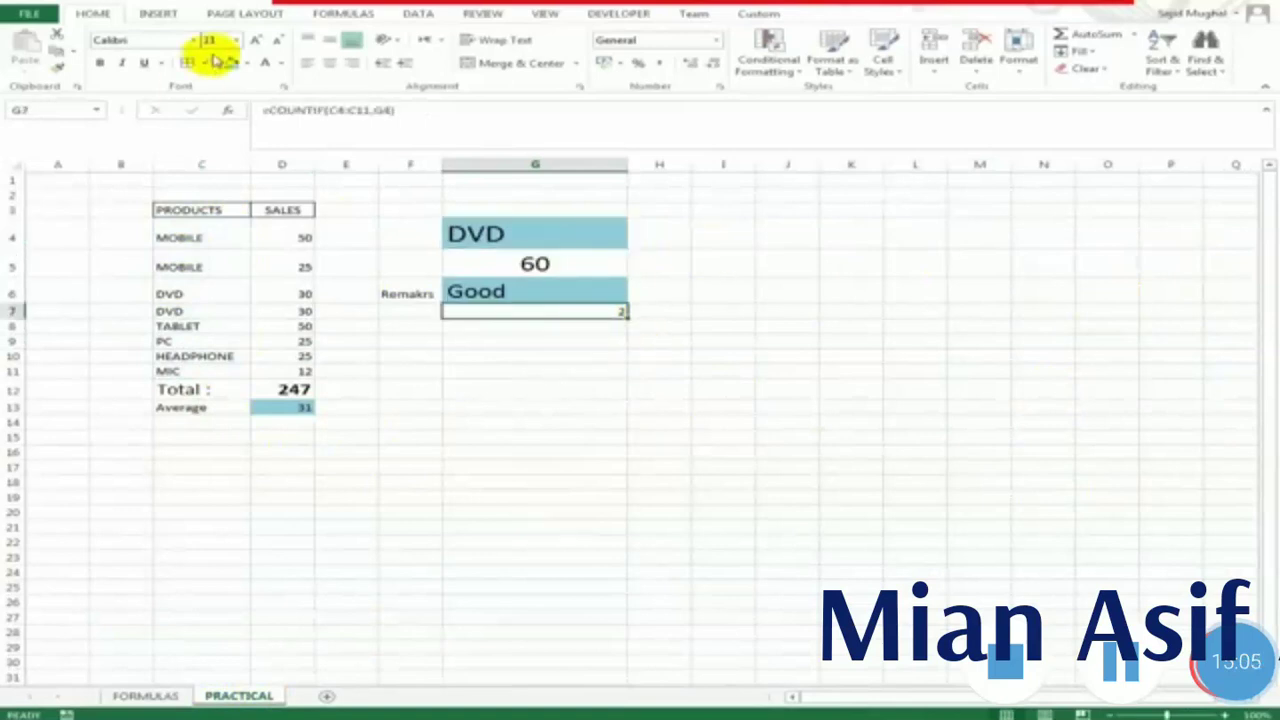
click(255, 40)
click(257, 41)
click(257, 41)
click(257, 41)
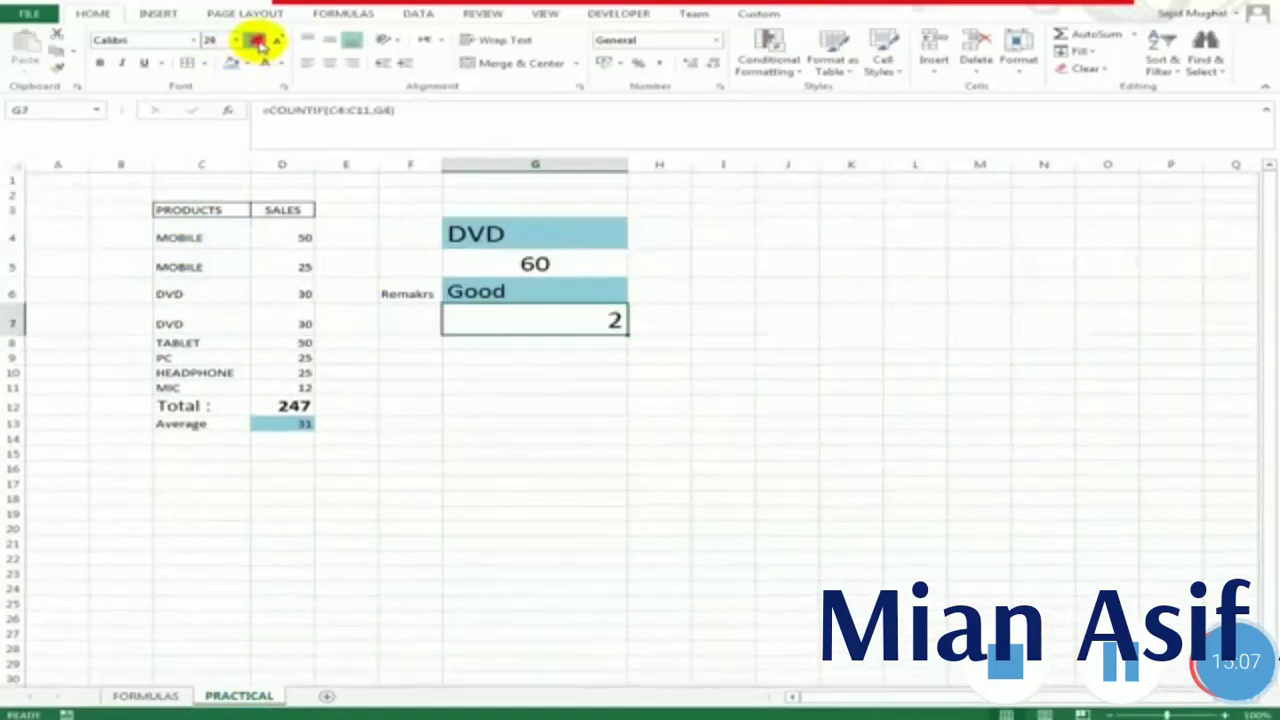
click(257, 41)
click(257, 41)
click(257, 41)
Compare the product entries in column C, then choose PC in the G4 dropdown.
click(597, 233)
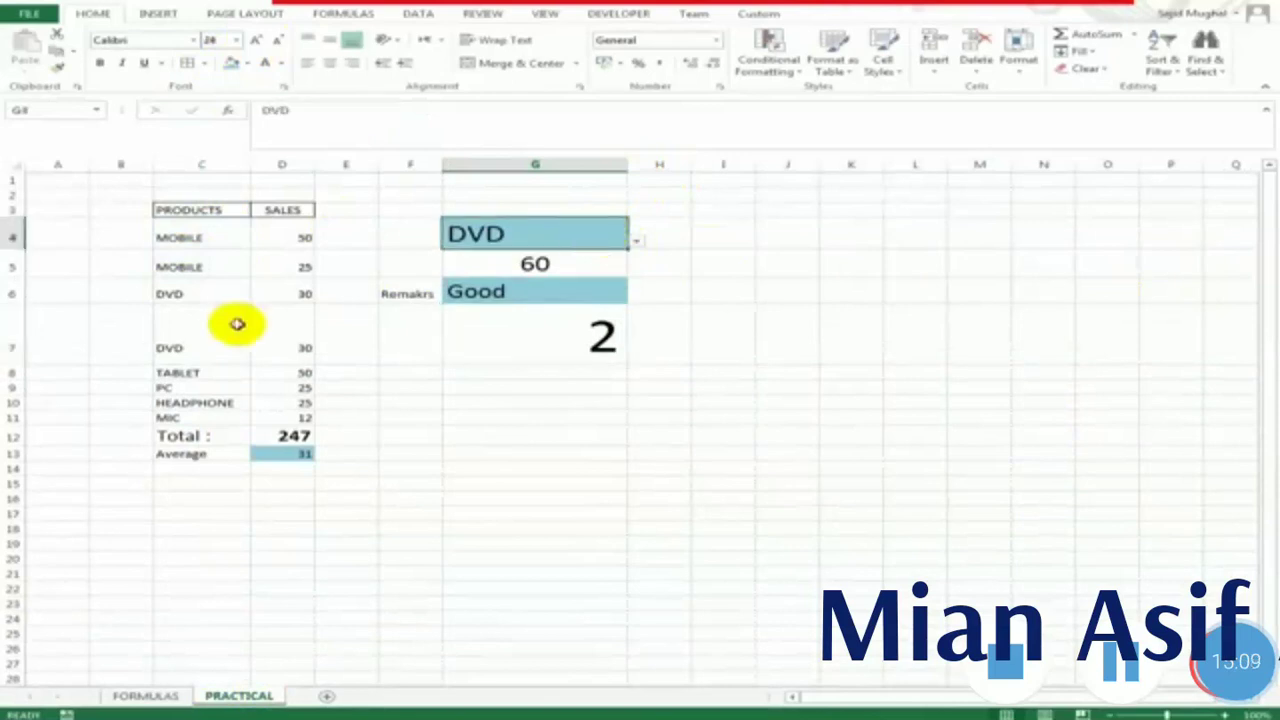
click(225, 240)
click(200, 346)
click(621, 235)
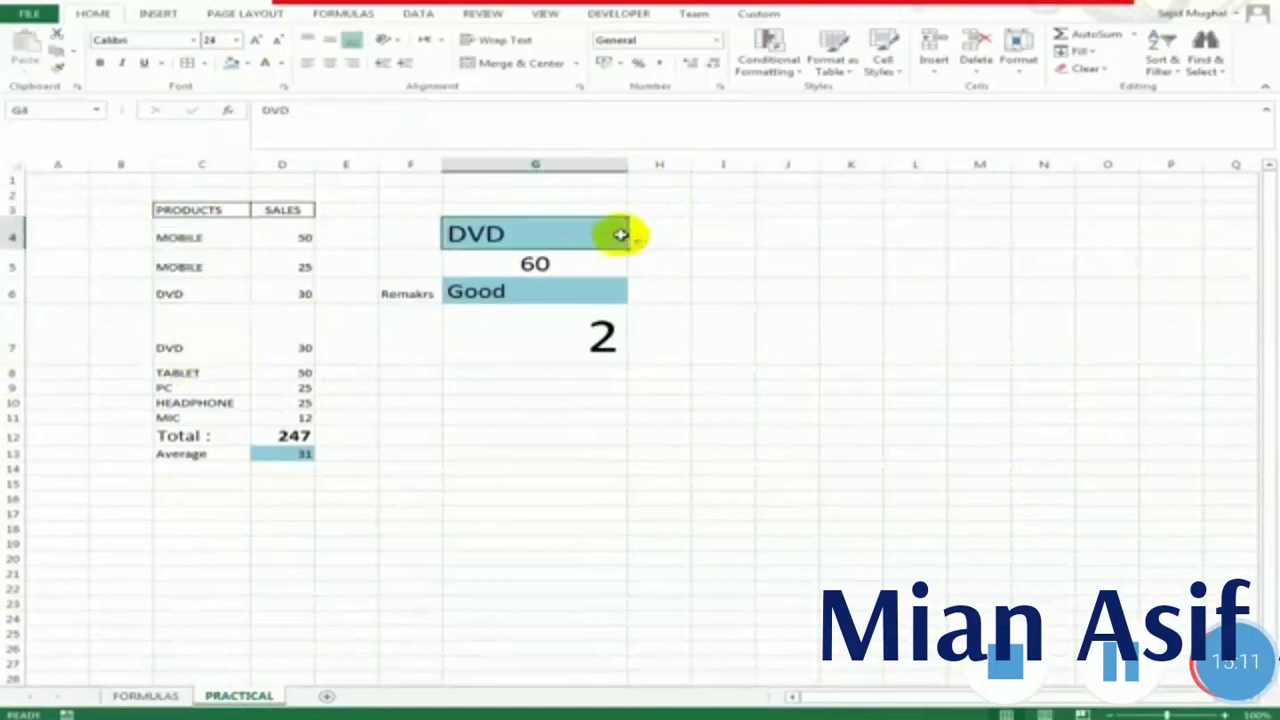
click(636, 242)
click(558, 303)
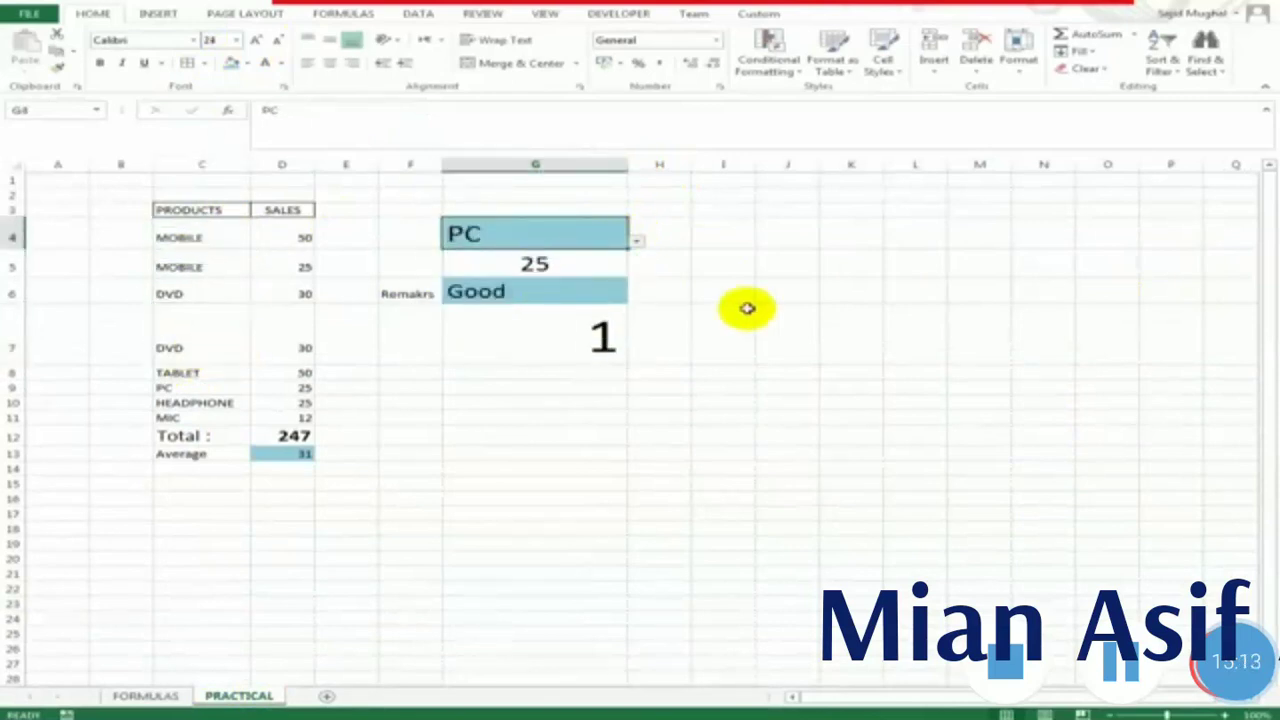
Give the count cell G7 a light blue fill.
click(586, 343)
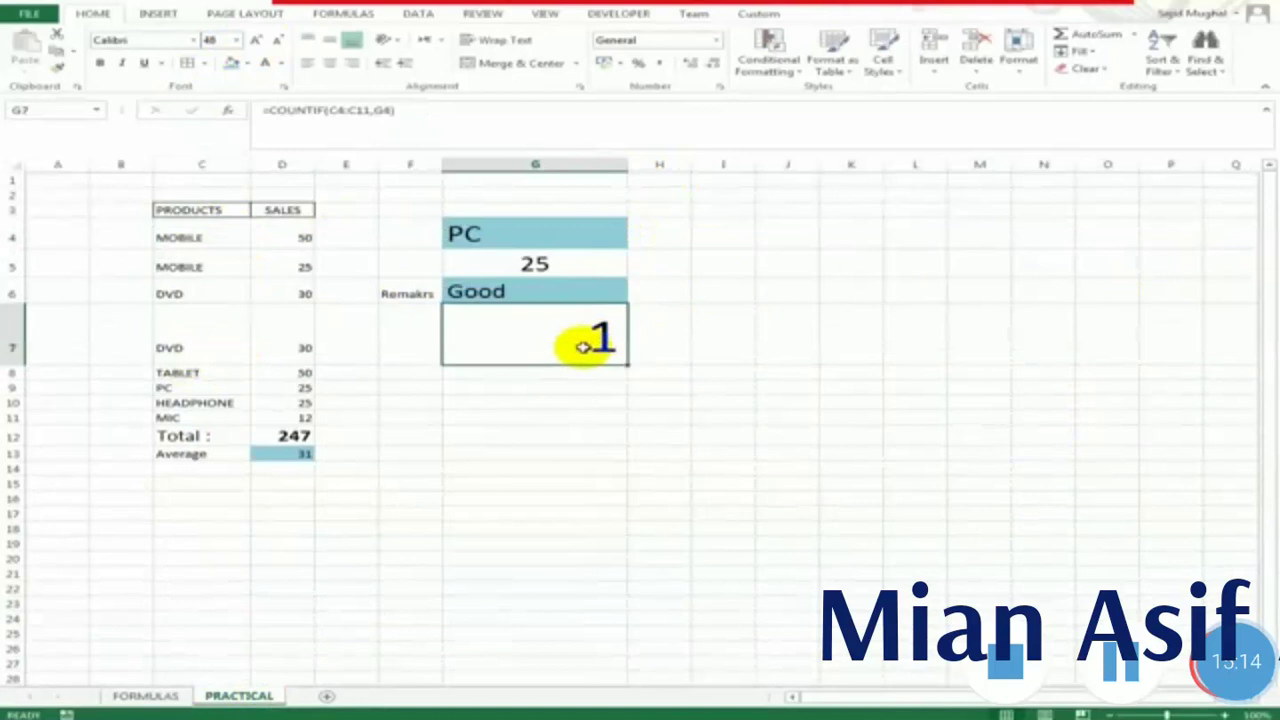
click(231, 62)
drag(628, 345, 571, 343)
click(566, 246)
click(586, 343)
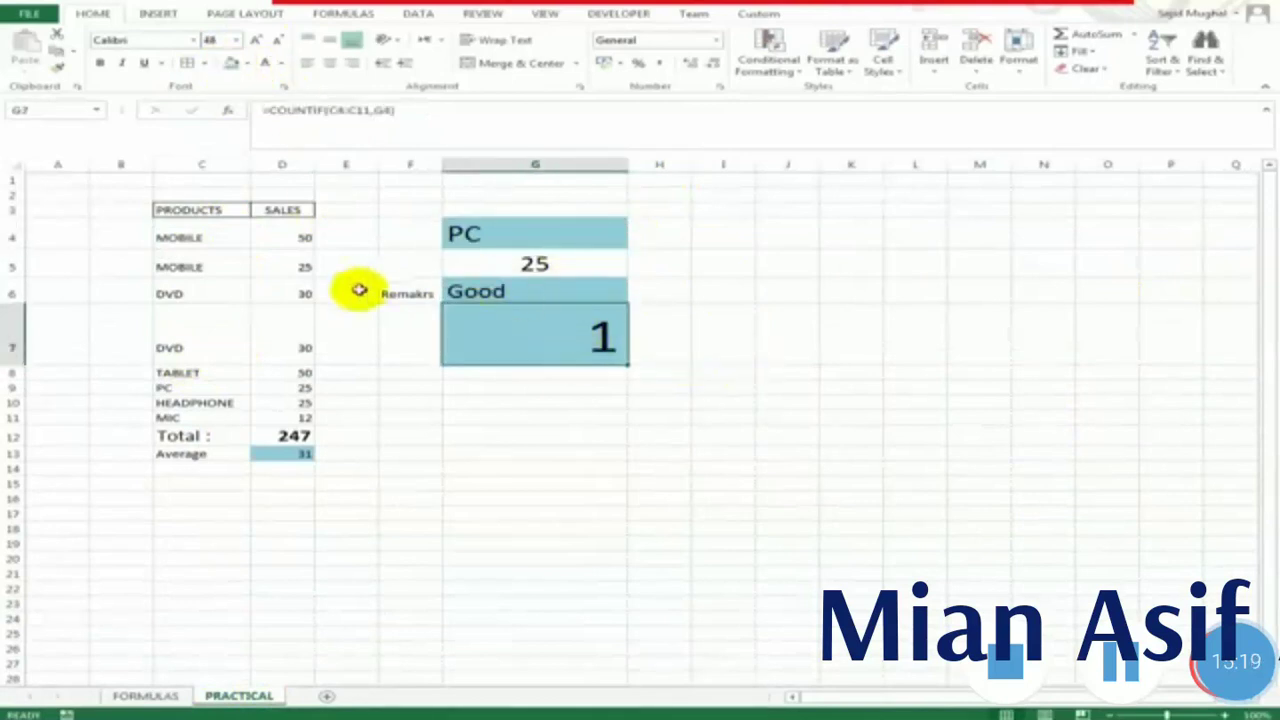
Choose MOBILE in the G4 dropdown so the large G7 count shows 2.
click(566, 233)
click(635, 240)
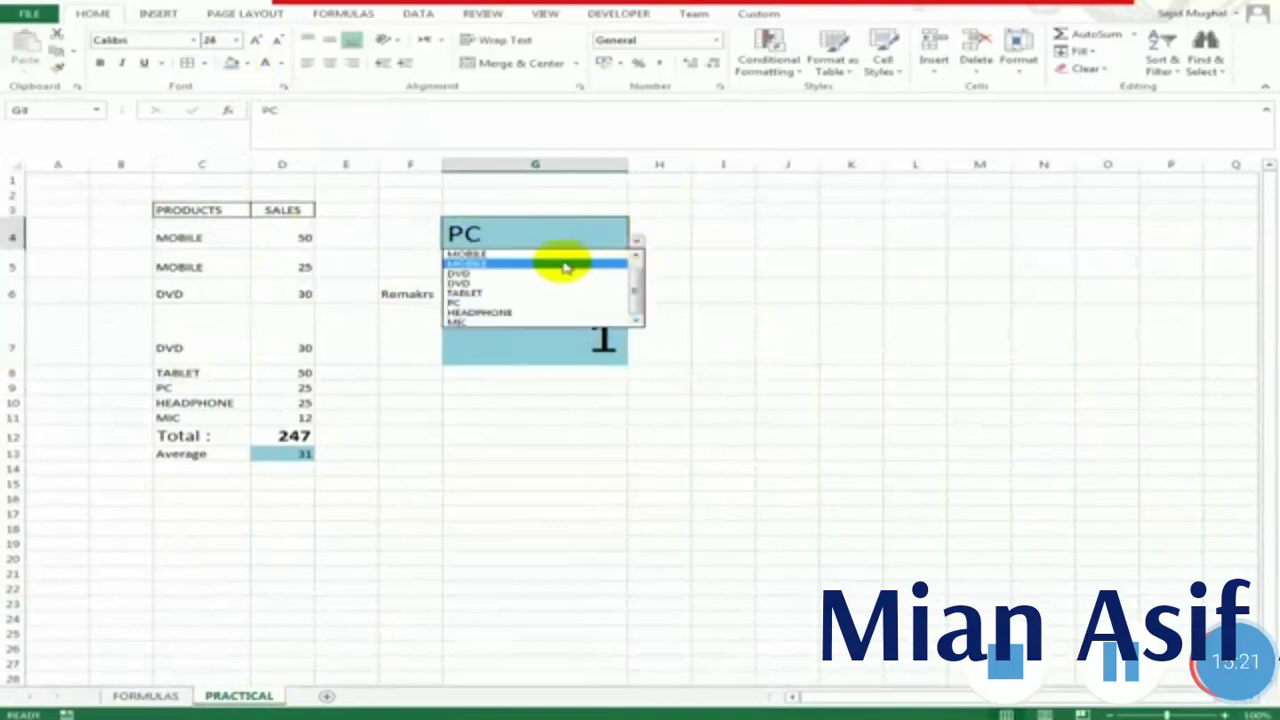
click(565, 265)
click(763, 261)
click(586, 234)
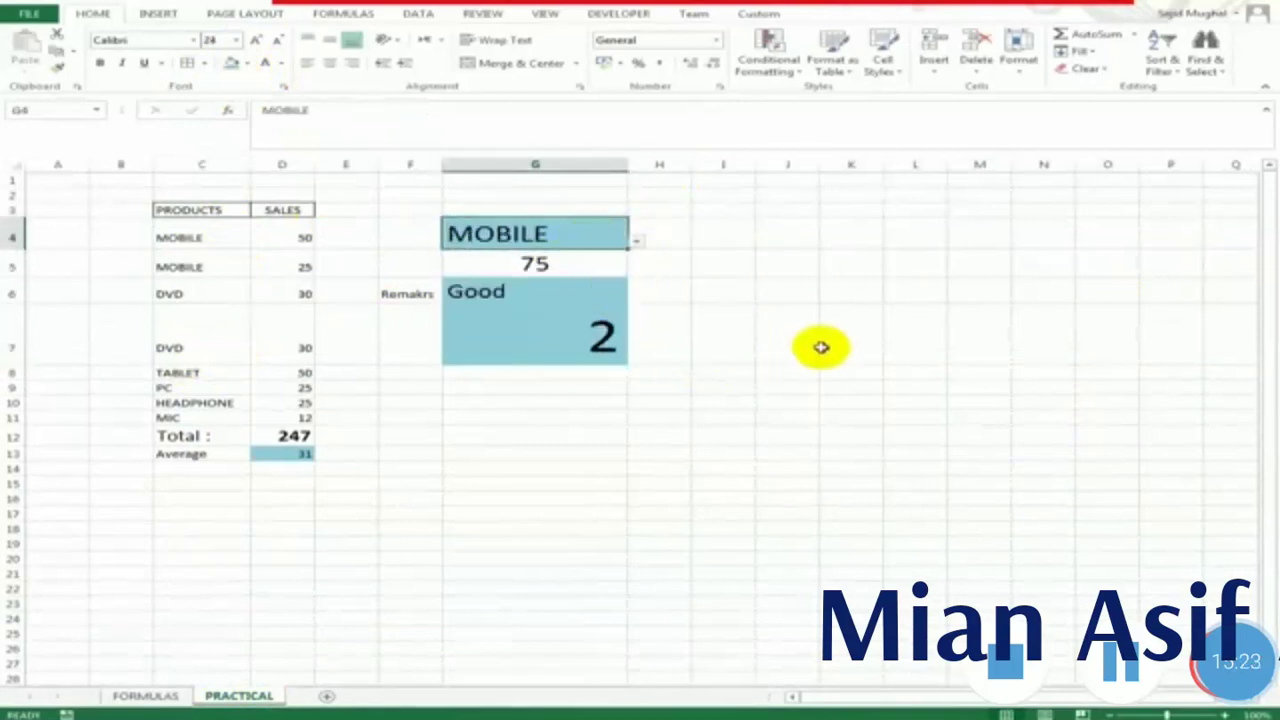
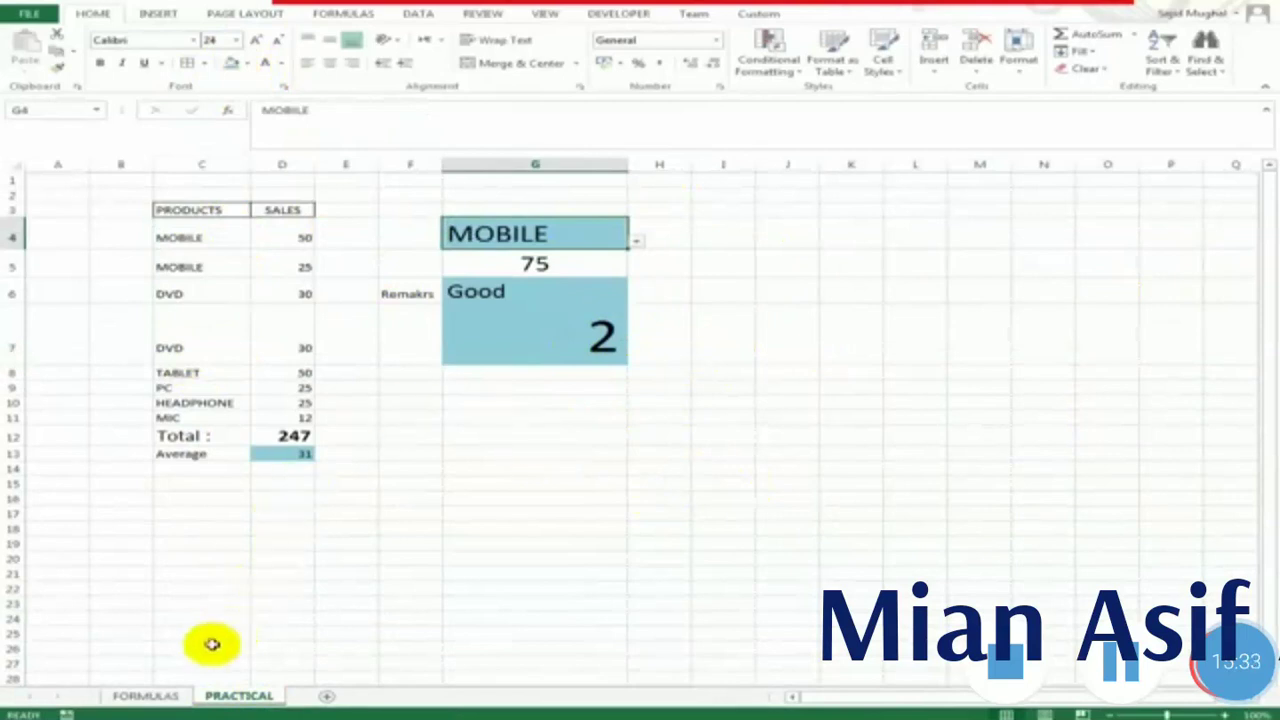
Check VLOOKUP in the FORMULAS sheet's list, then return to PRACTICAL and pick J4 for the lookup.
click(140, 694)
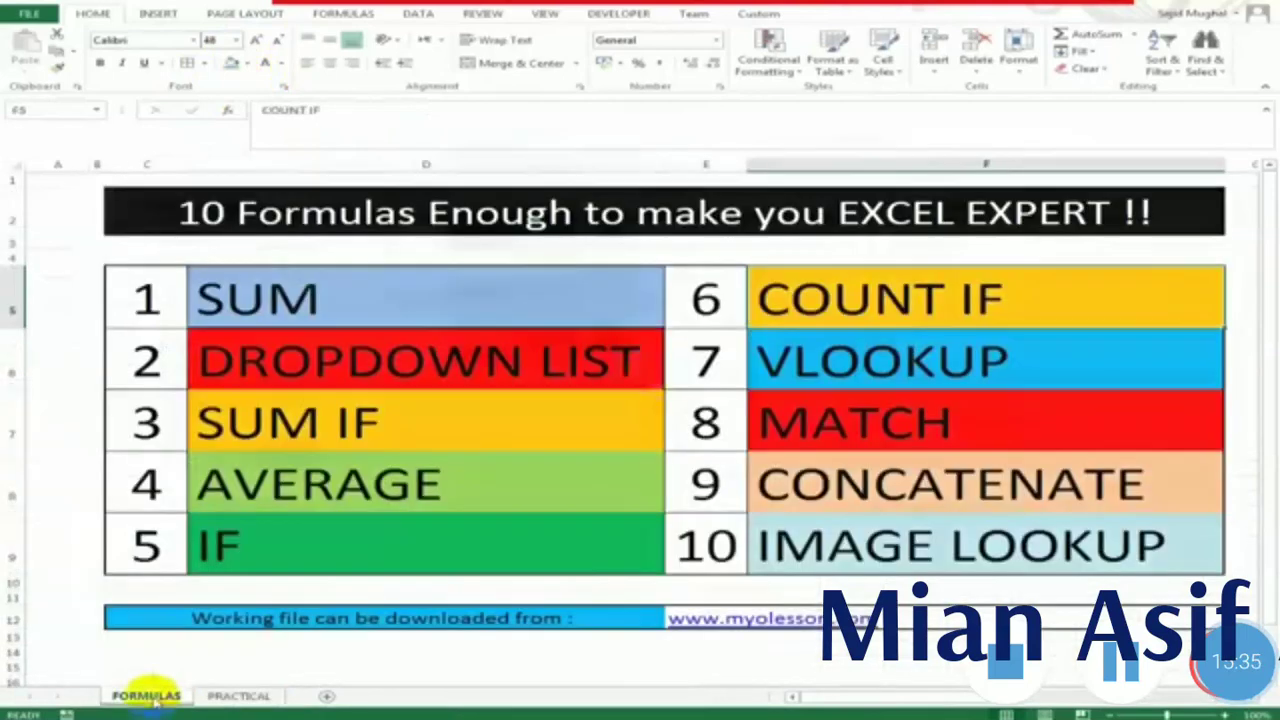
click(897, 357)
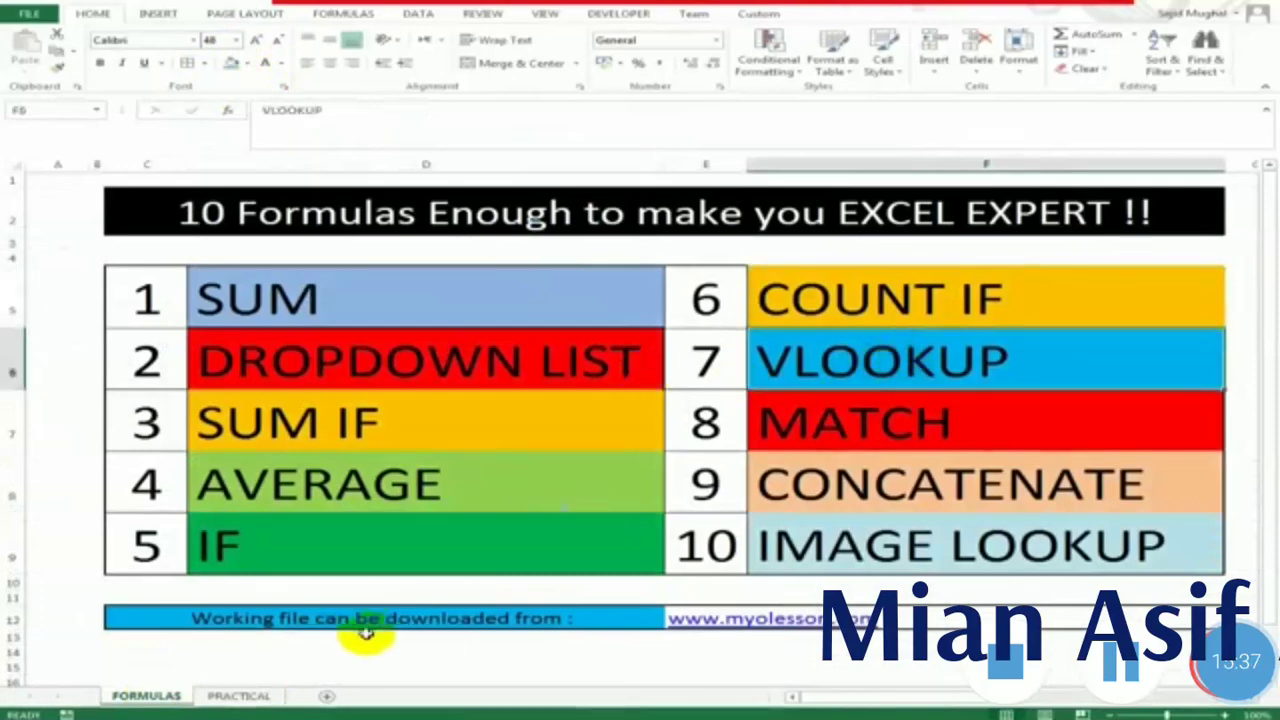
click(238, 696)
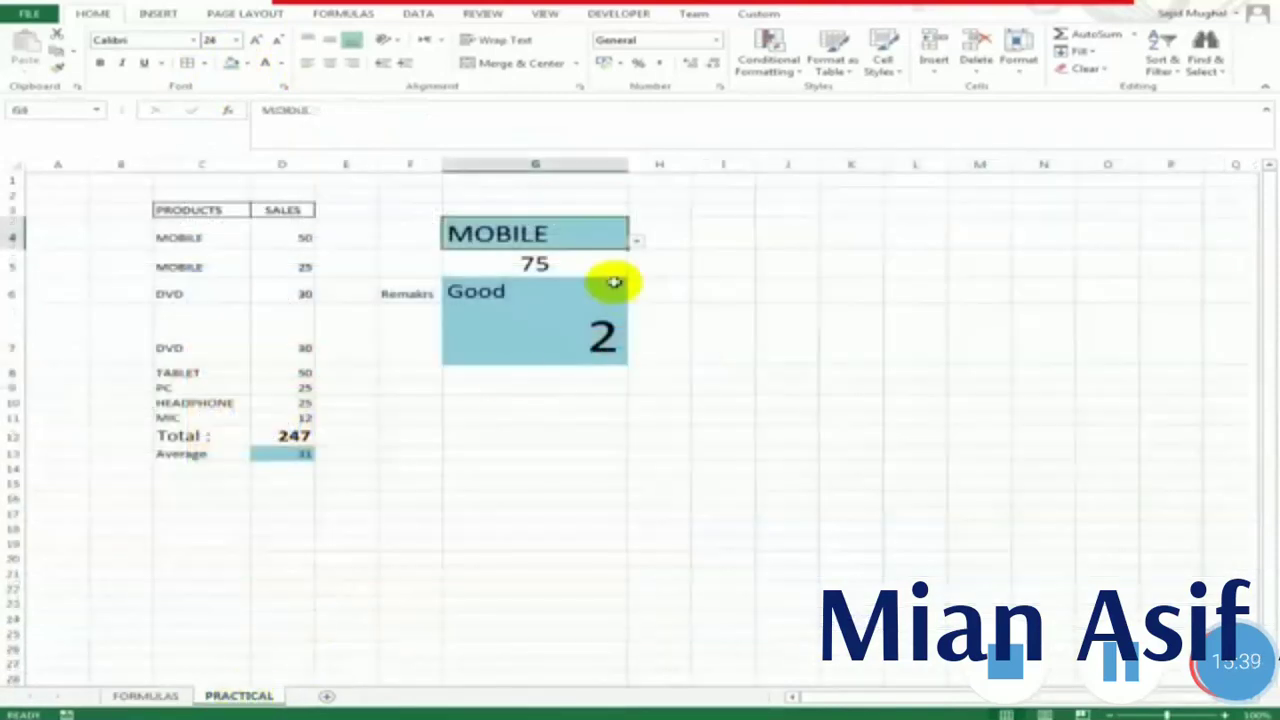
click(730, 324)
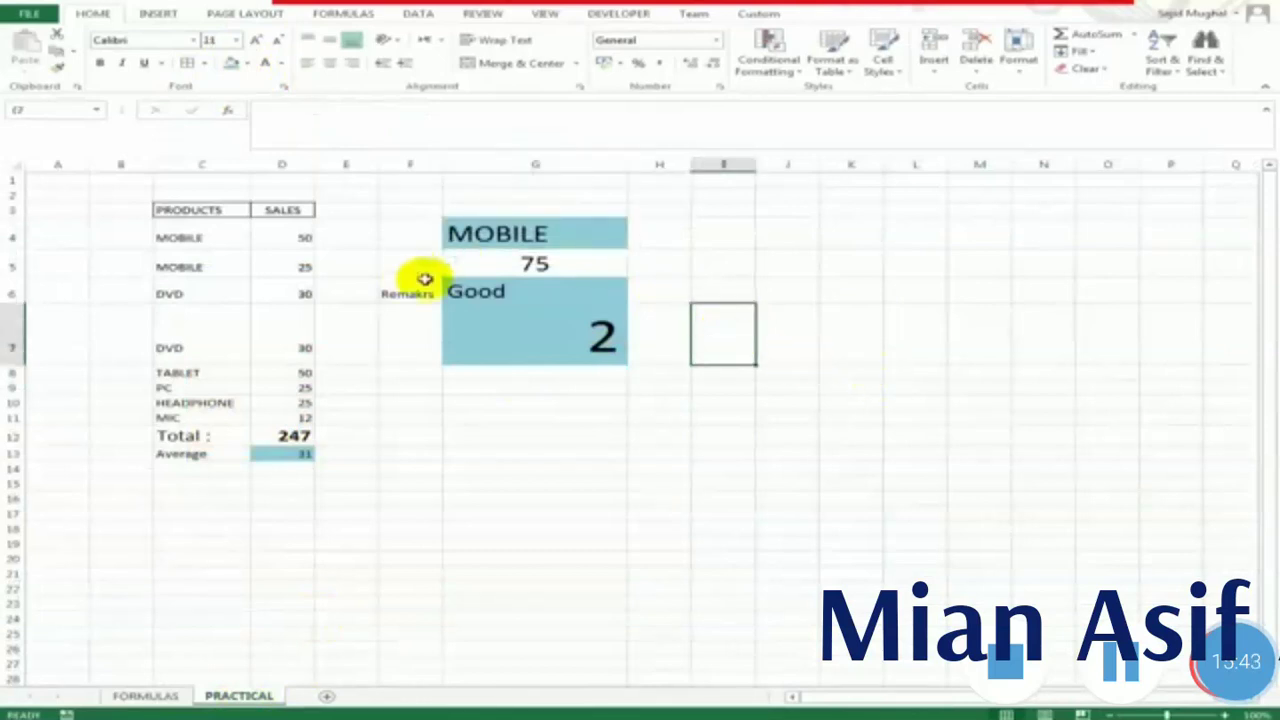
click(796, 243)
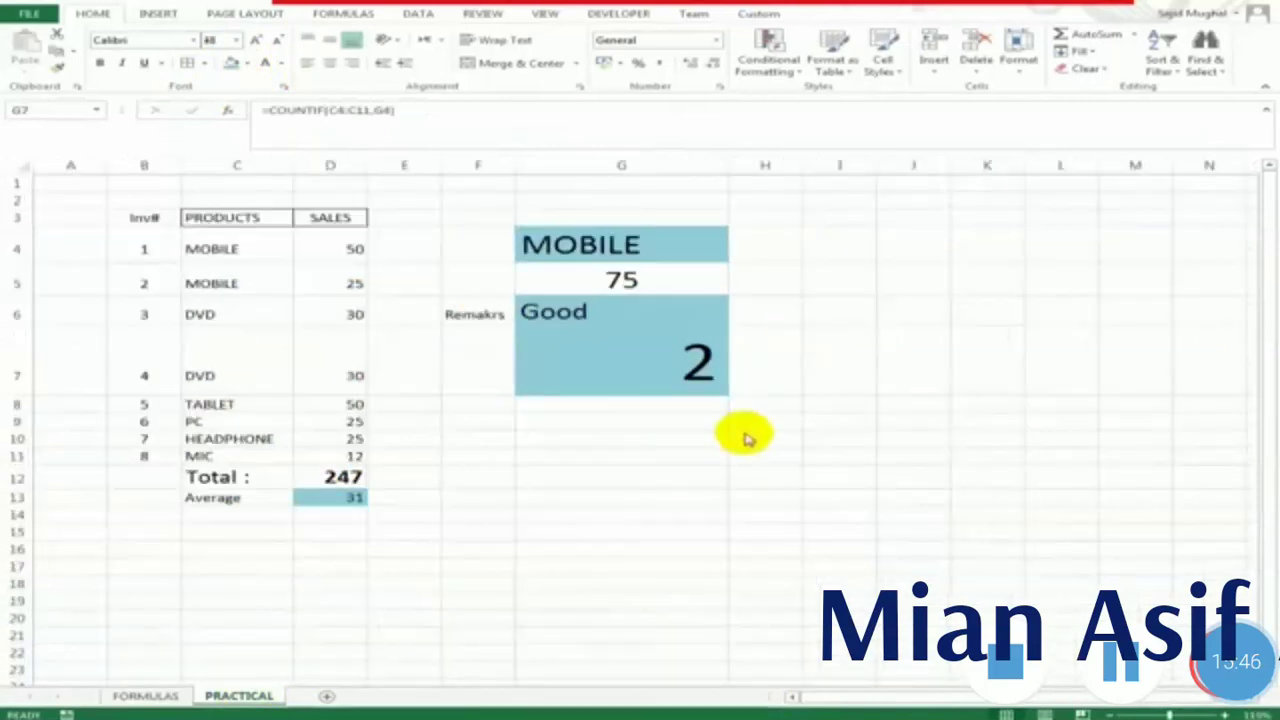
click(600, 380)
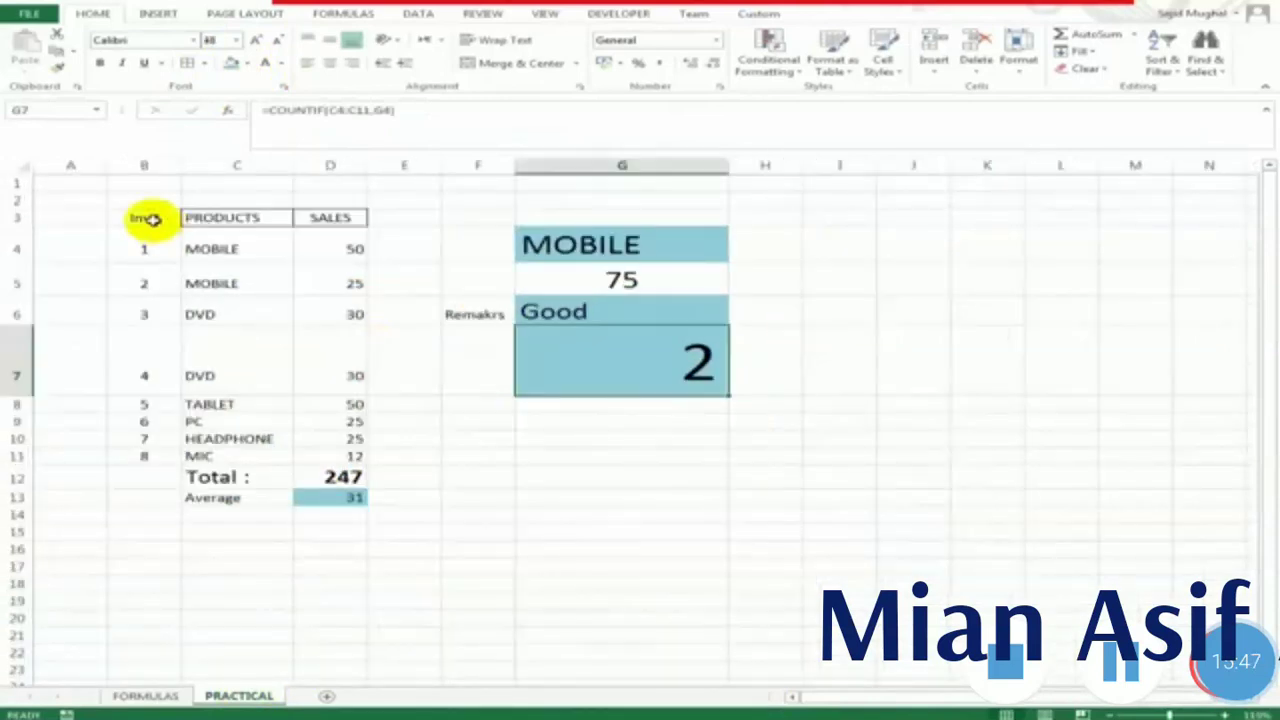
Review the Inv# numbers in column B and the sales in D, then select I4.
click(150, 216)
click(152, 348)
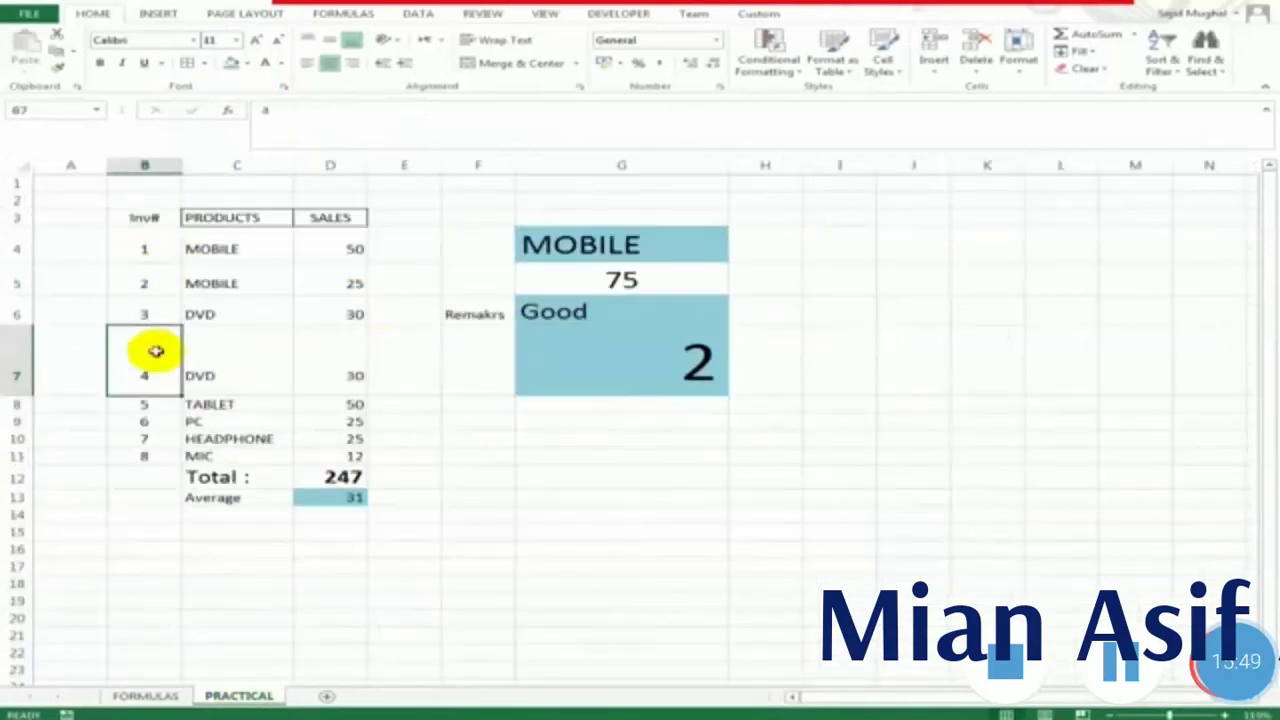
click(143, 248)
click(816, 244)
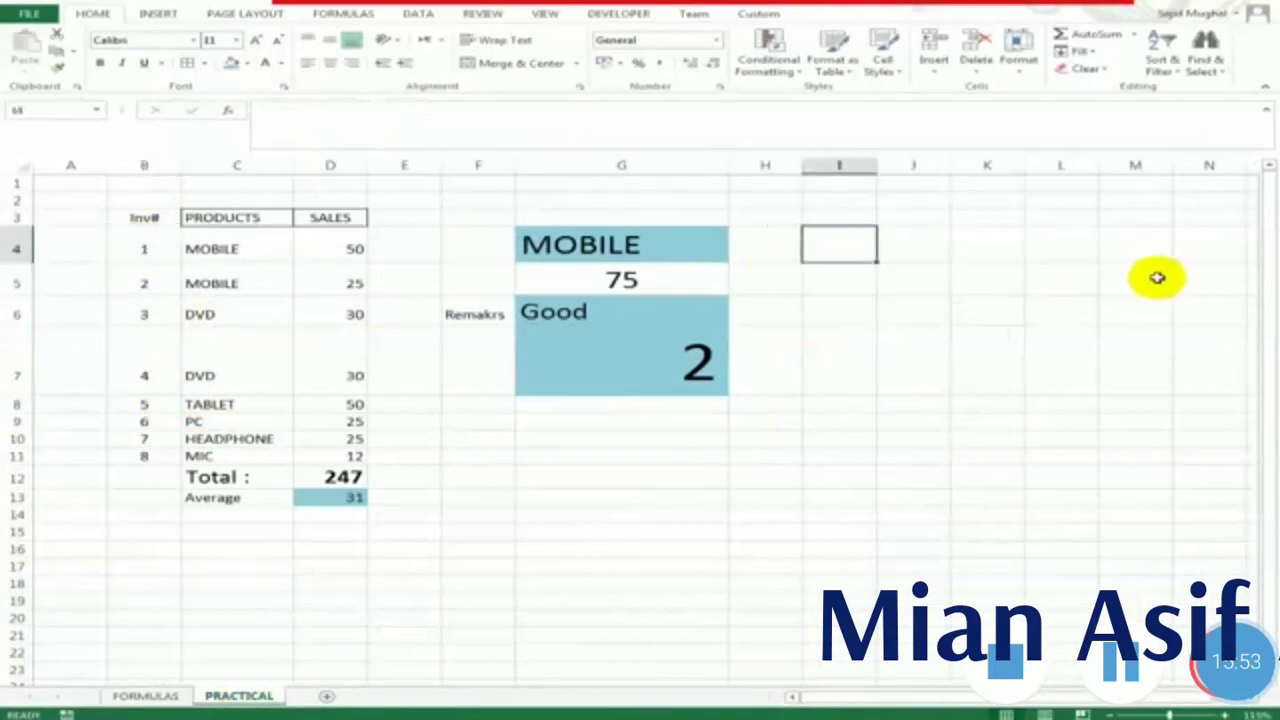
click(362, 247)
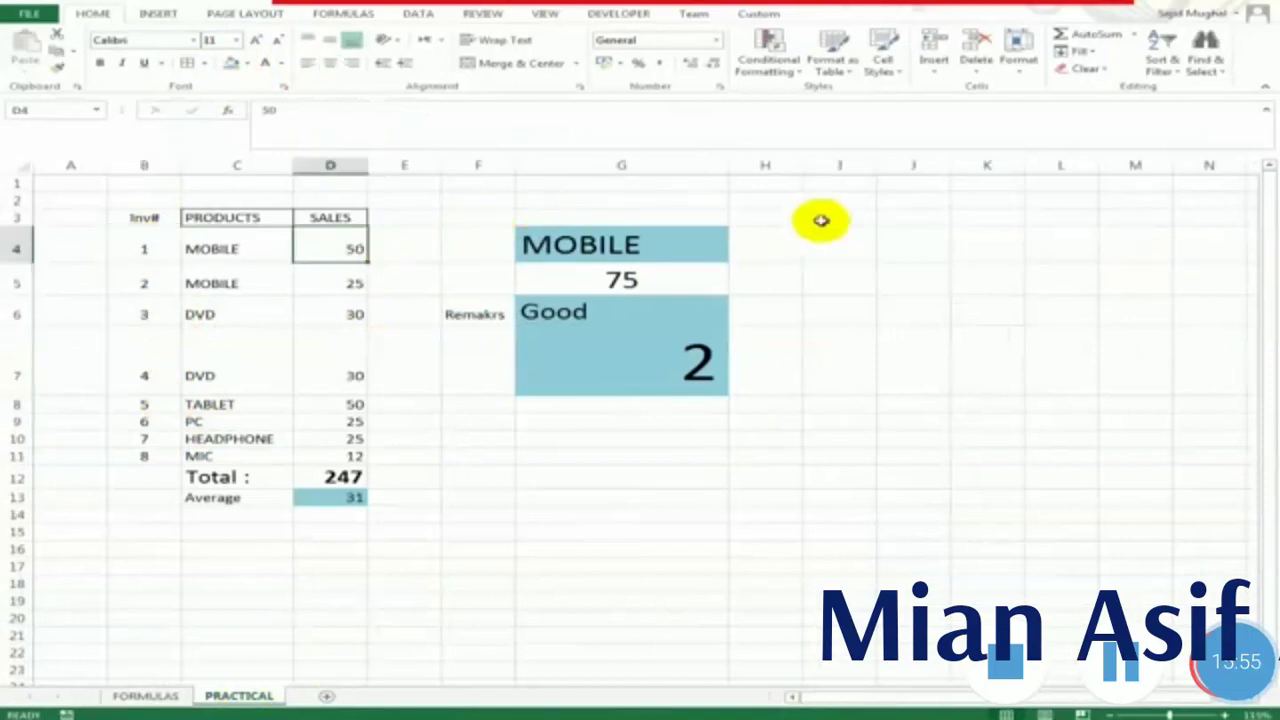
click(845, 249)
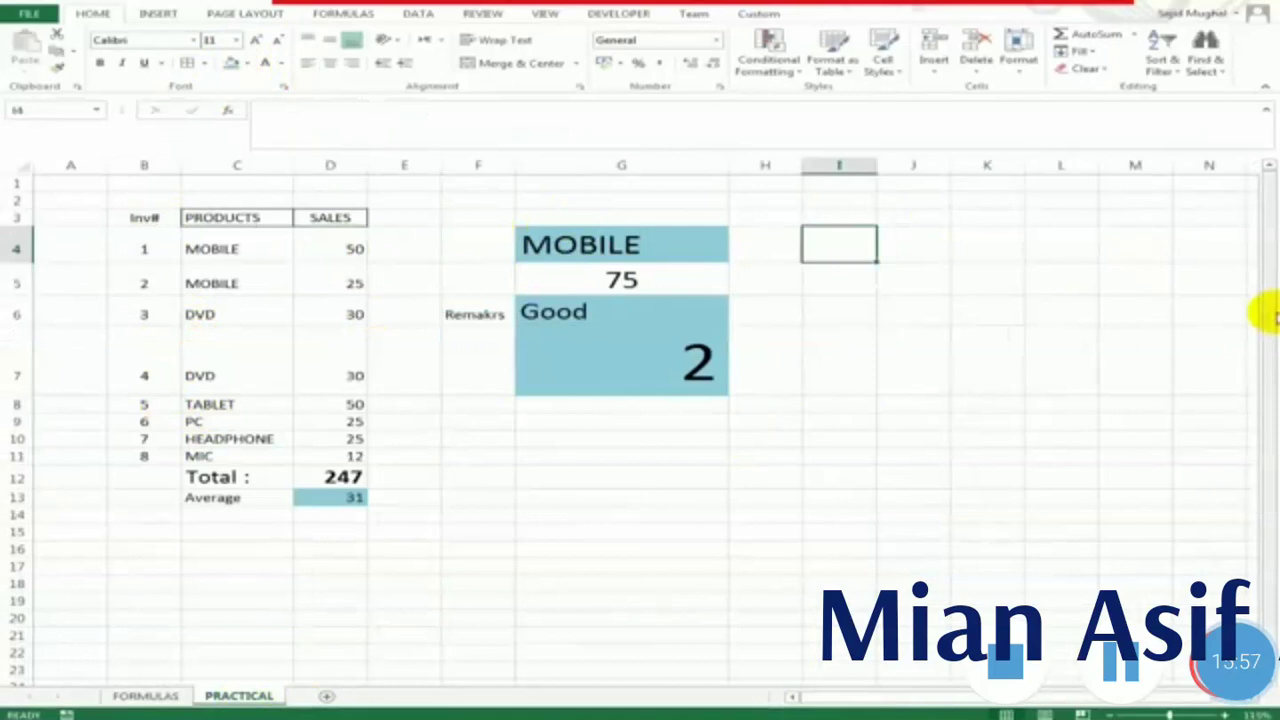
Move to J5 and start a =VLOOKUP( formula using the vl autocomplete.
key(Right)
key(Left)
key(Right)
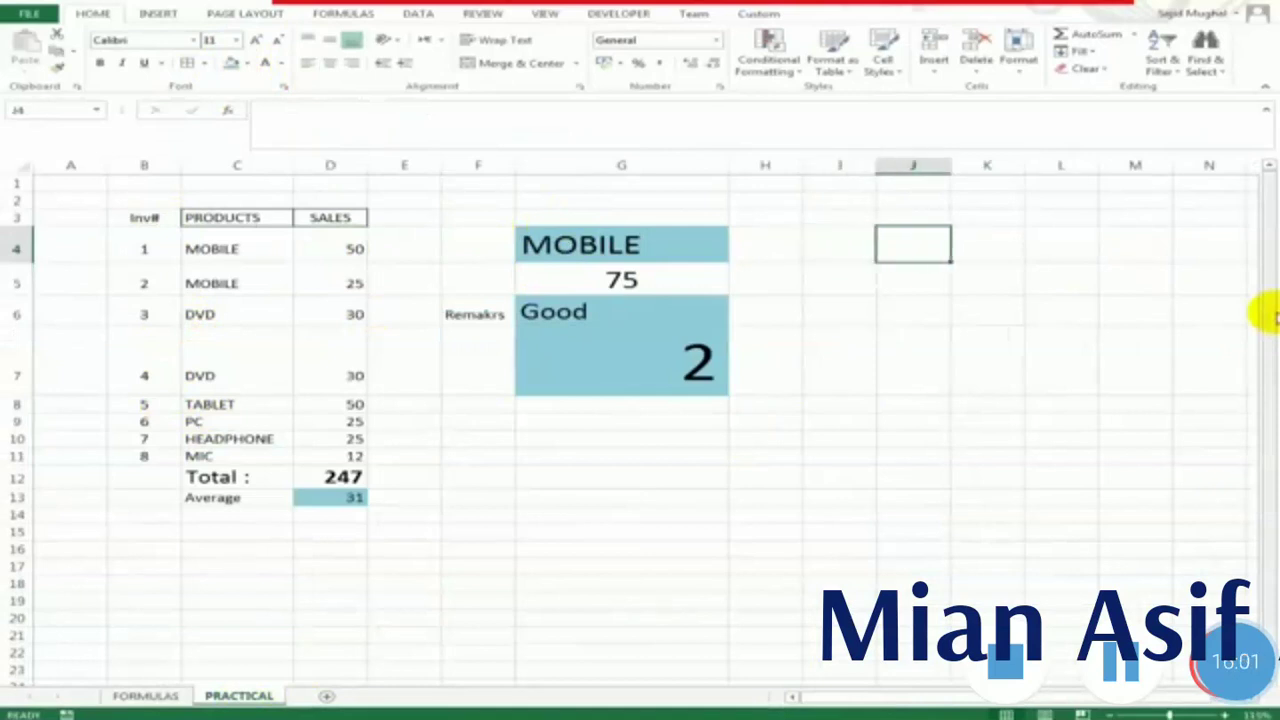
key(Left)
key(Right)
key(Down)
text(=vl)
key(Tab)
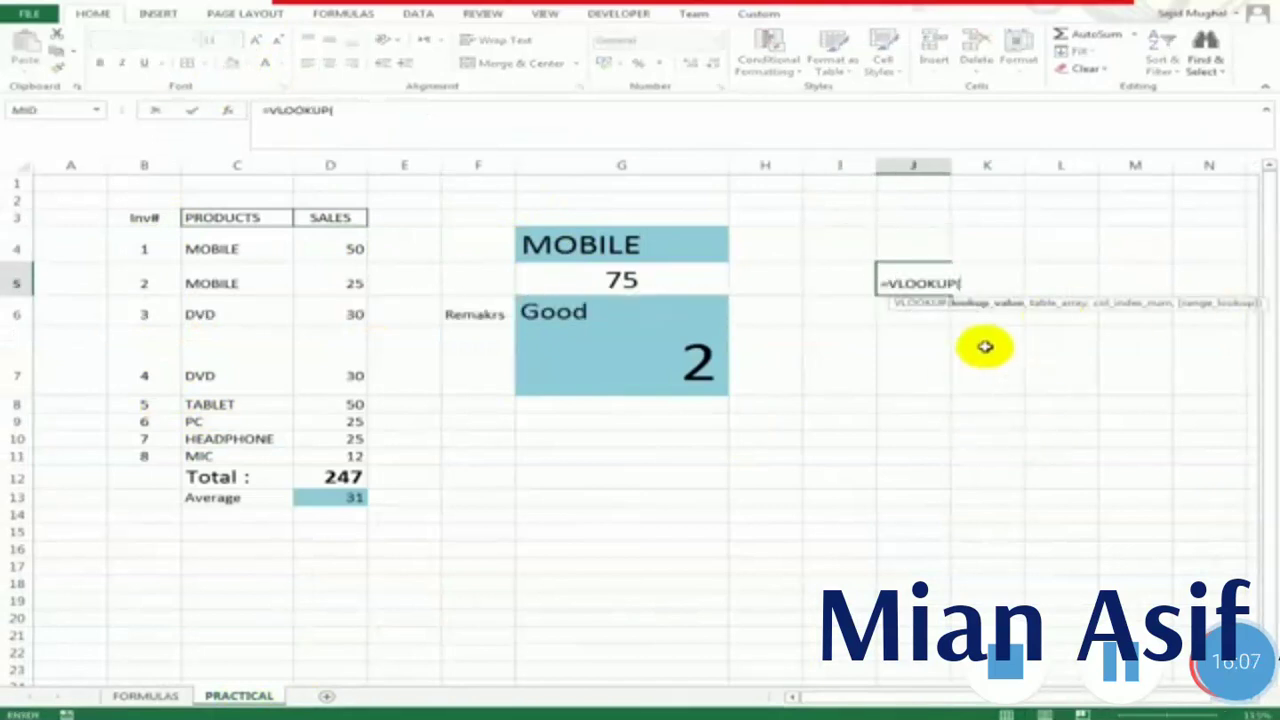
Complete =VLOOKUP(J4,B4:D11,3,) in J5 to return the sales column.
click(918, 247)
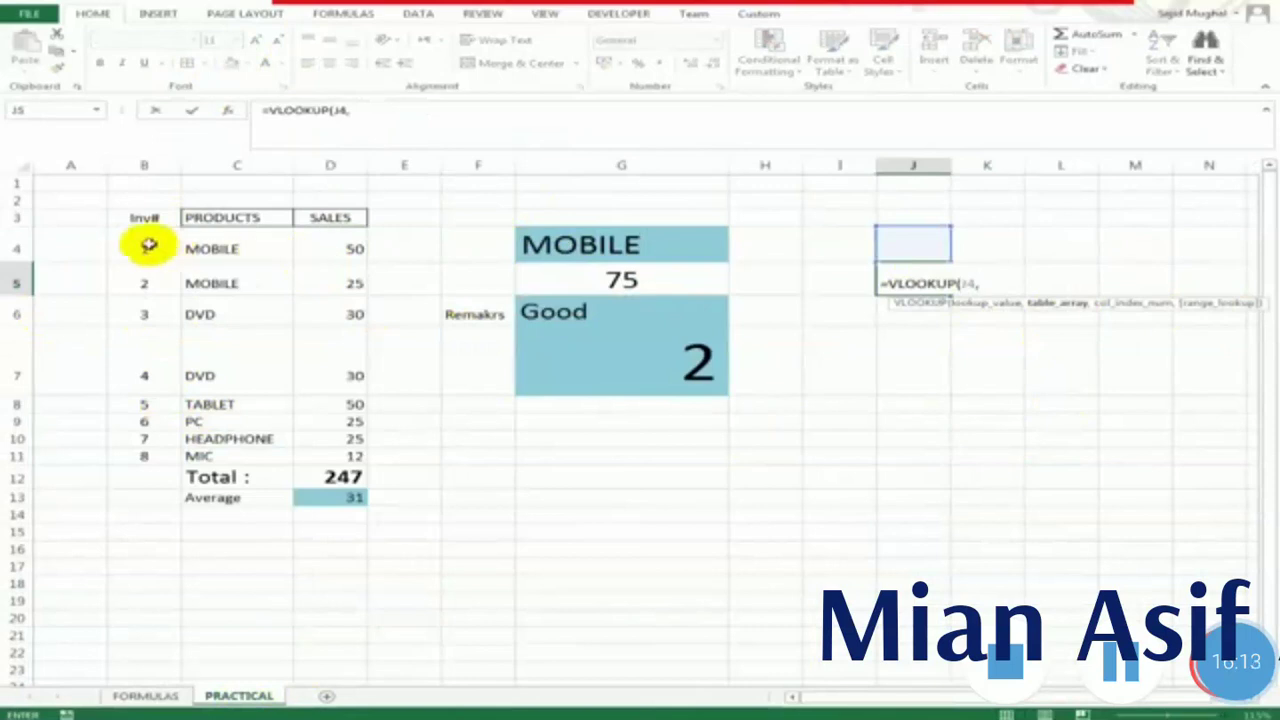
drag(143, 245, 345, 457)
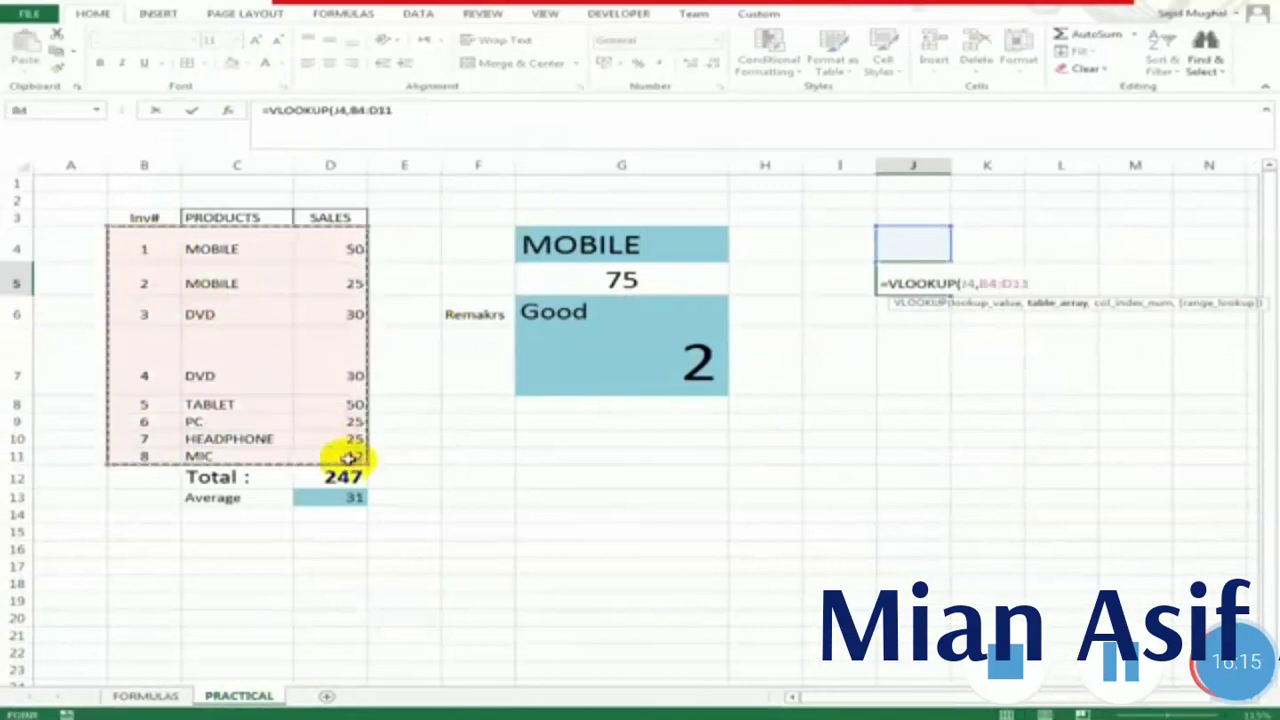
text(,)
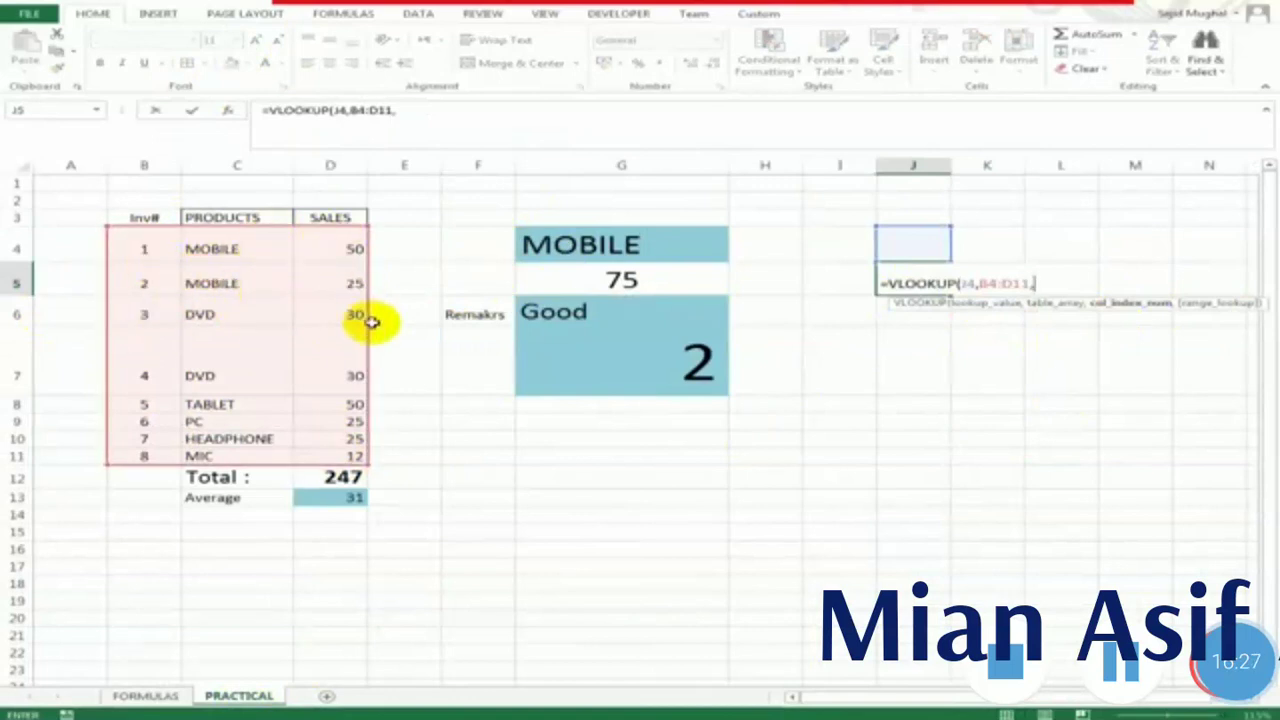
text(,)
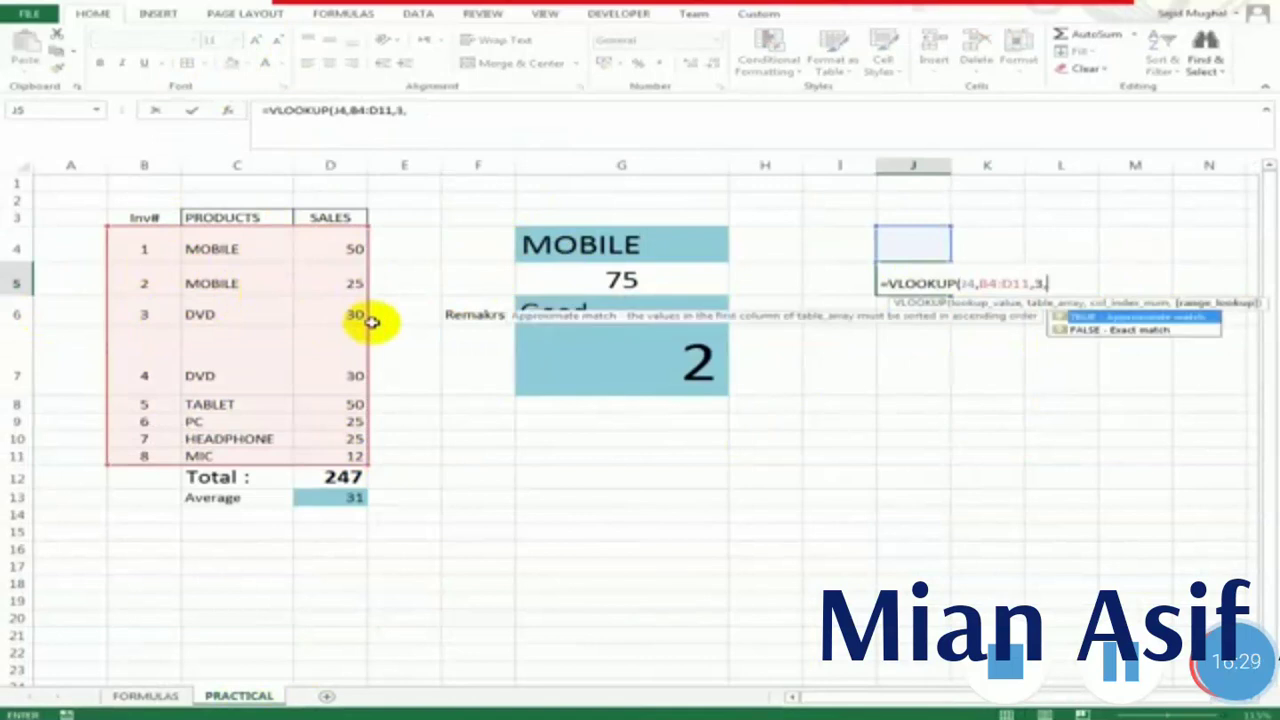
key(Return)
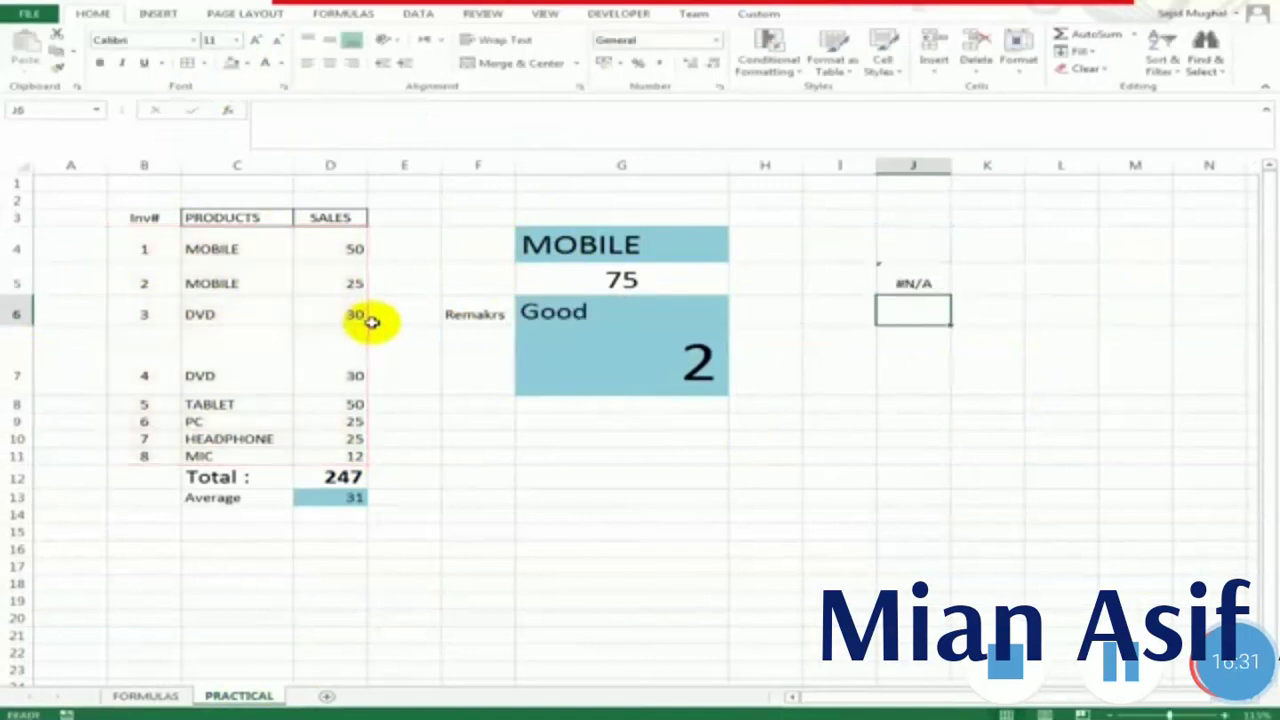
Enter invoice number 1 in J4 so J5 returns sales 50.
key(Up)
key(Up)
text(1)
key(Return)
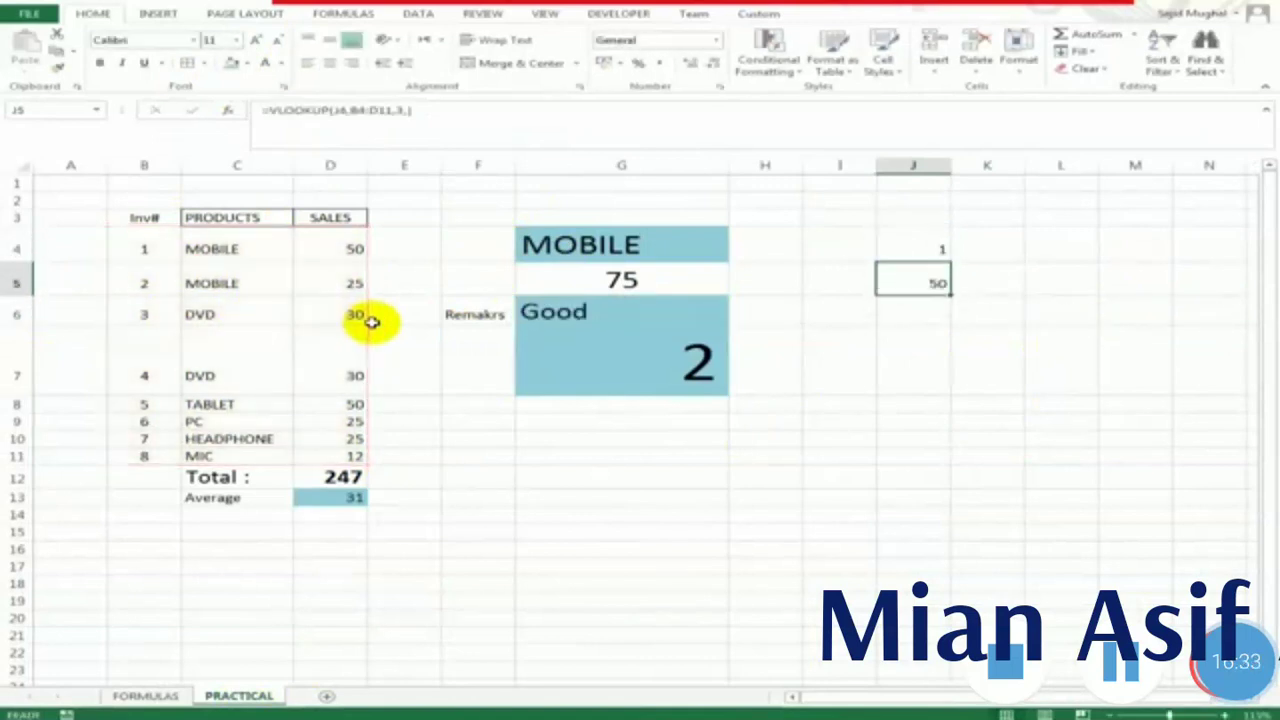
key(Up)
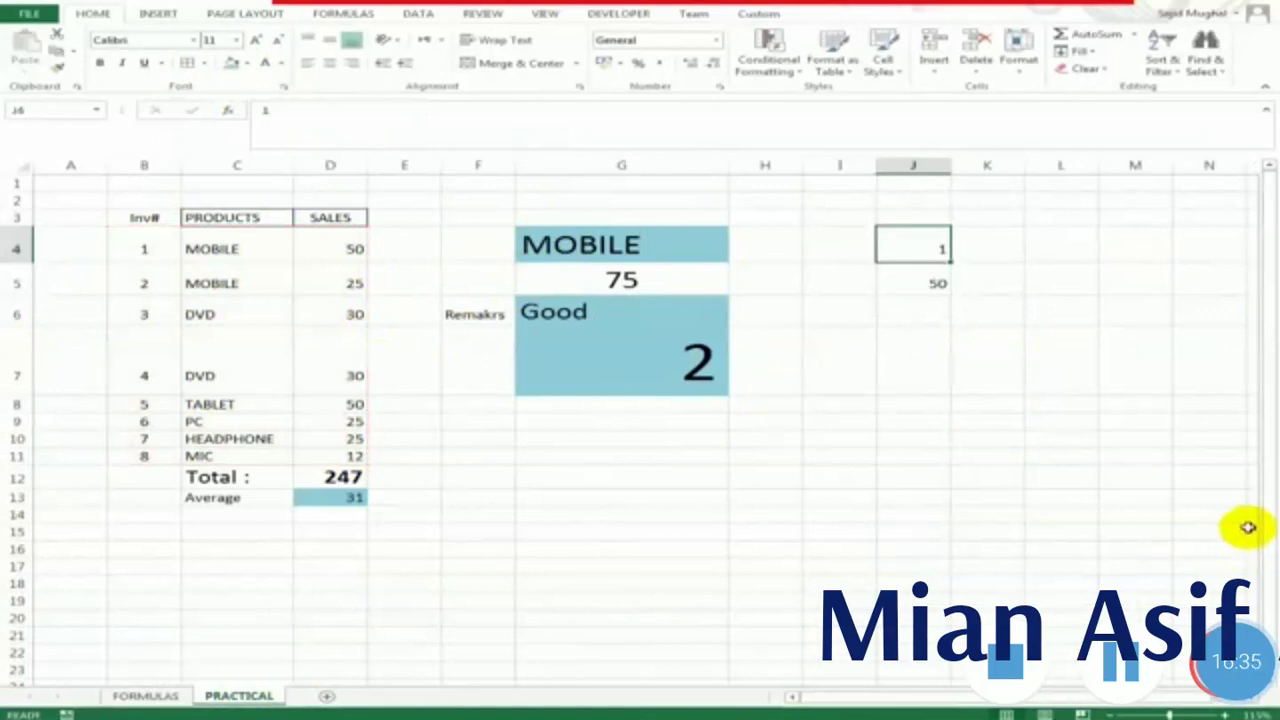
Try invoice numbers 2 and then 3 in lookup cell J4.
key(Down)
key(Up)
text(2)
key(ctrl+Return)
text(3)
key(ctrl+Return)
Move the Sales label and its lookup down to I6:J6, and start a Product label in I5.
key(Down)
key(Left)
text(Sales)
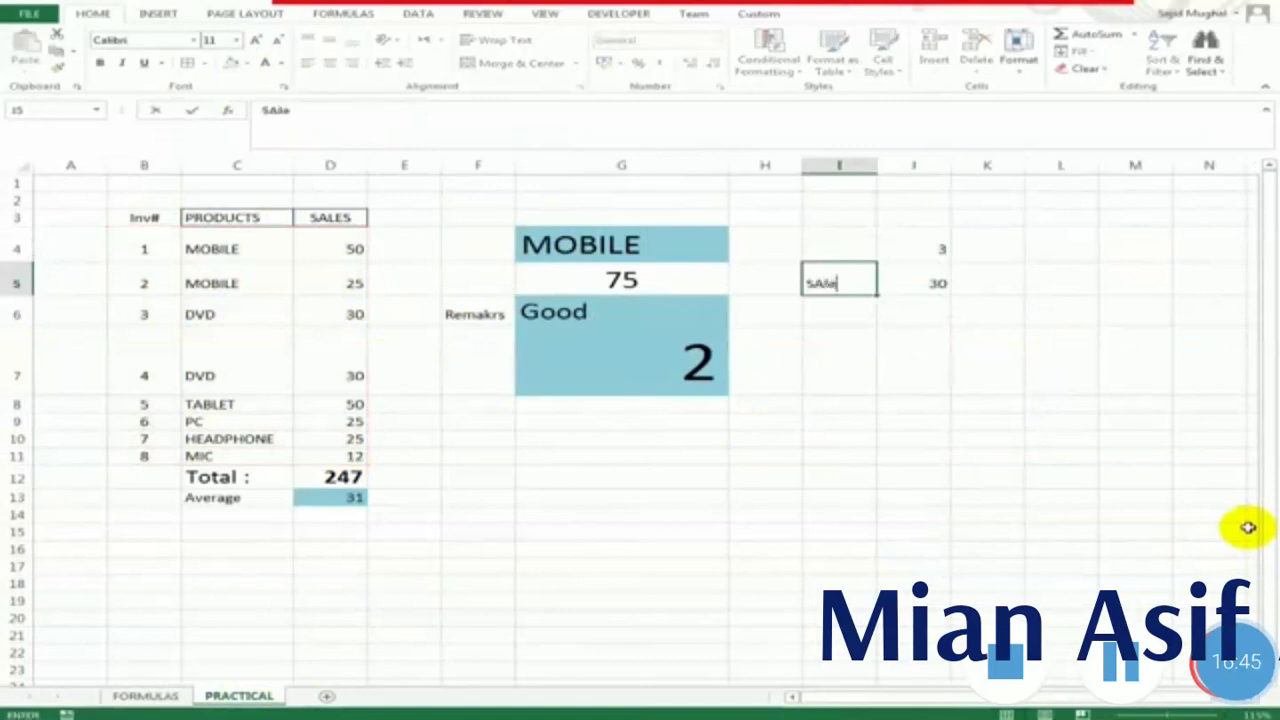
key(shift+Right)
key(ctrl+x)
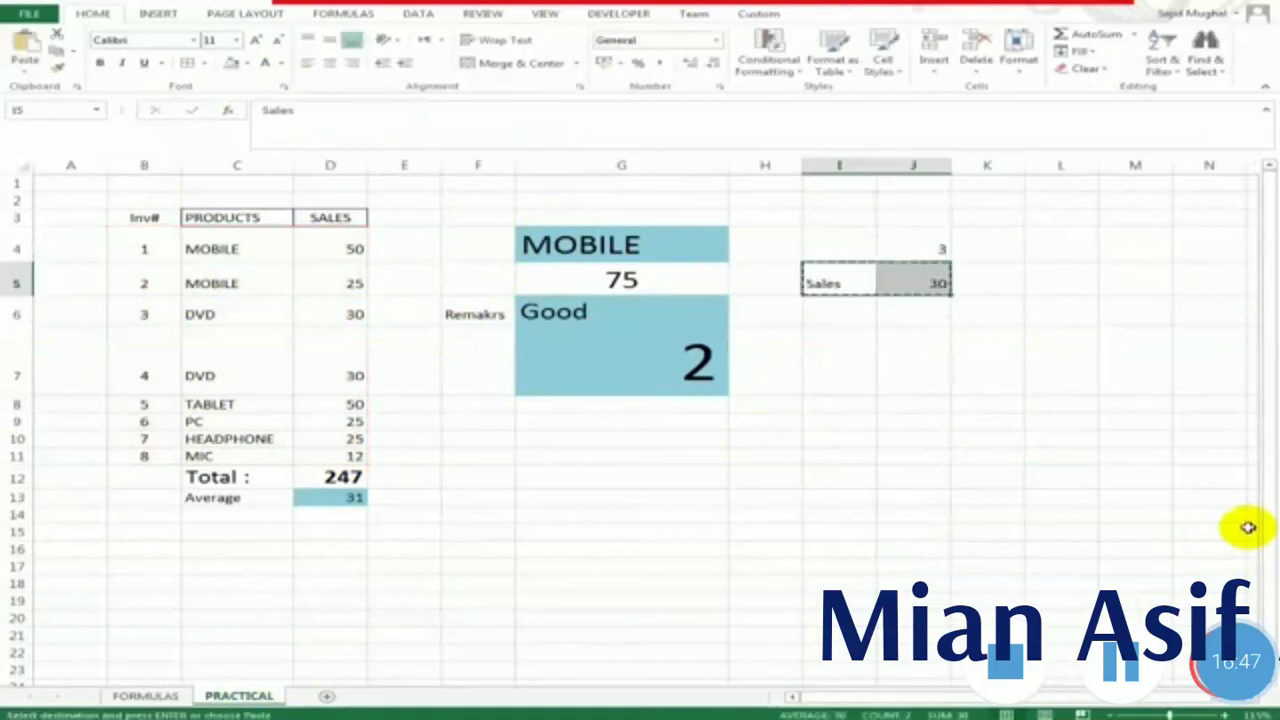
key(Down)
key(ctrl+v)
key(Up)
text(P)
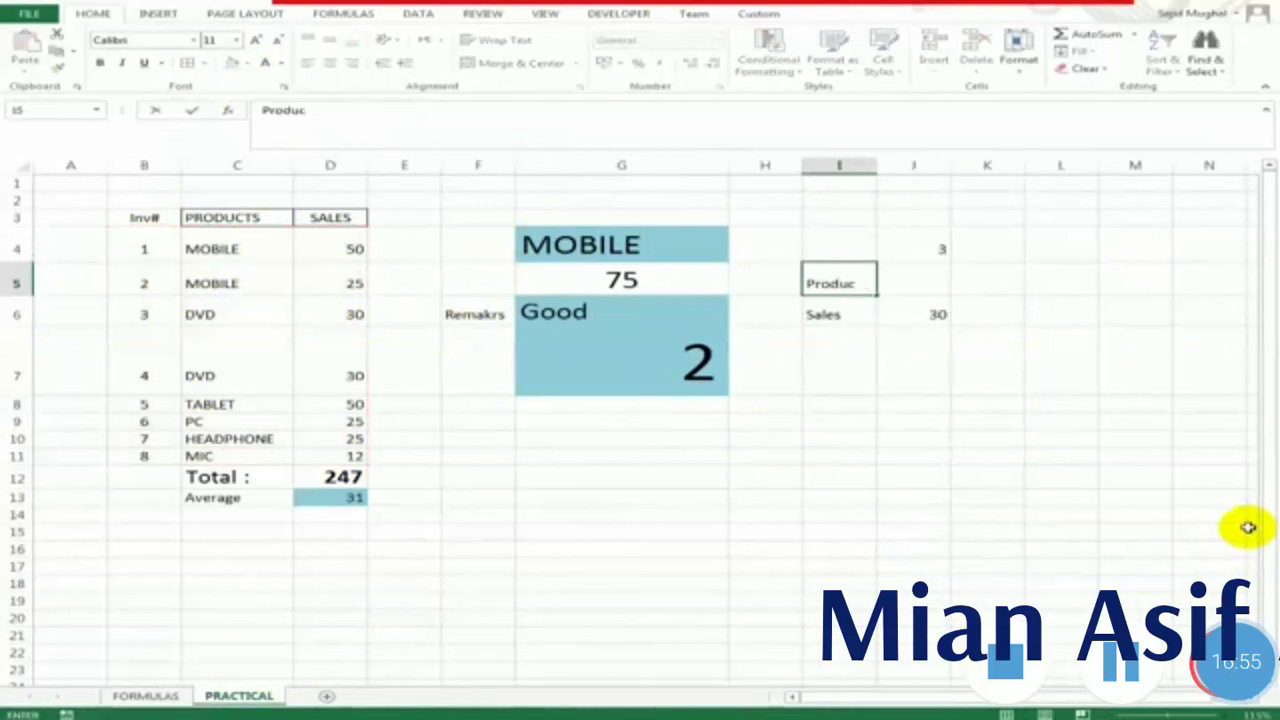
Copy J6's VLOOKUP into J5 with column index 2 so it returns product DVD.
key(Right)
key(Down)
key(F2)
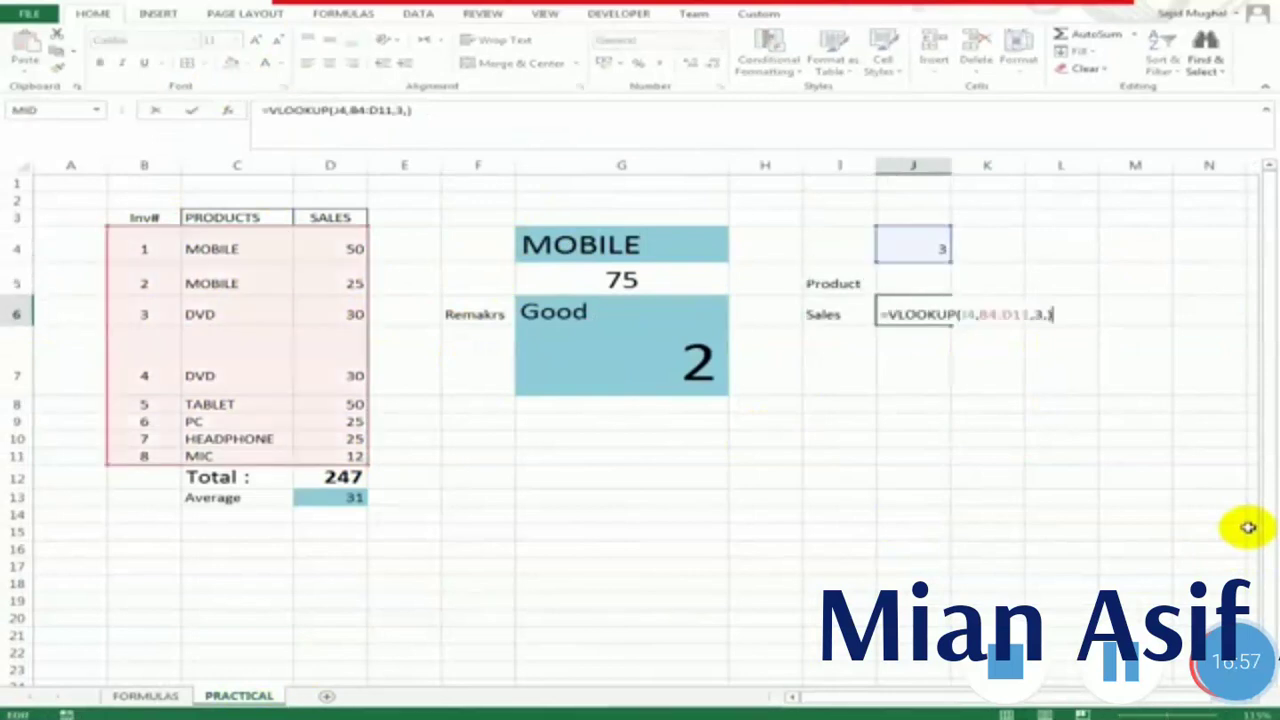
key(shift+Home)
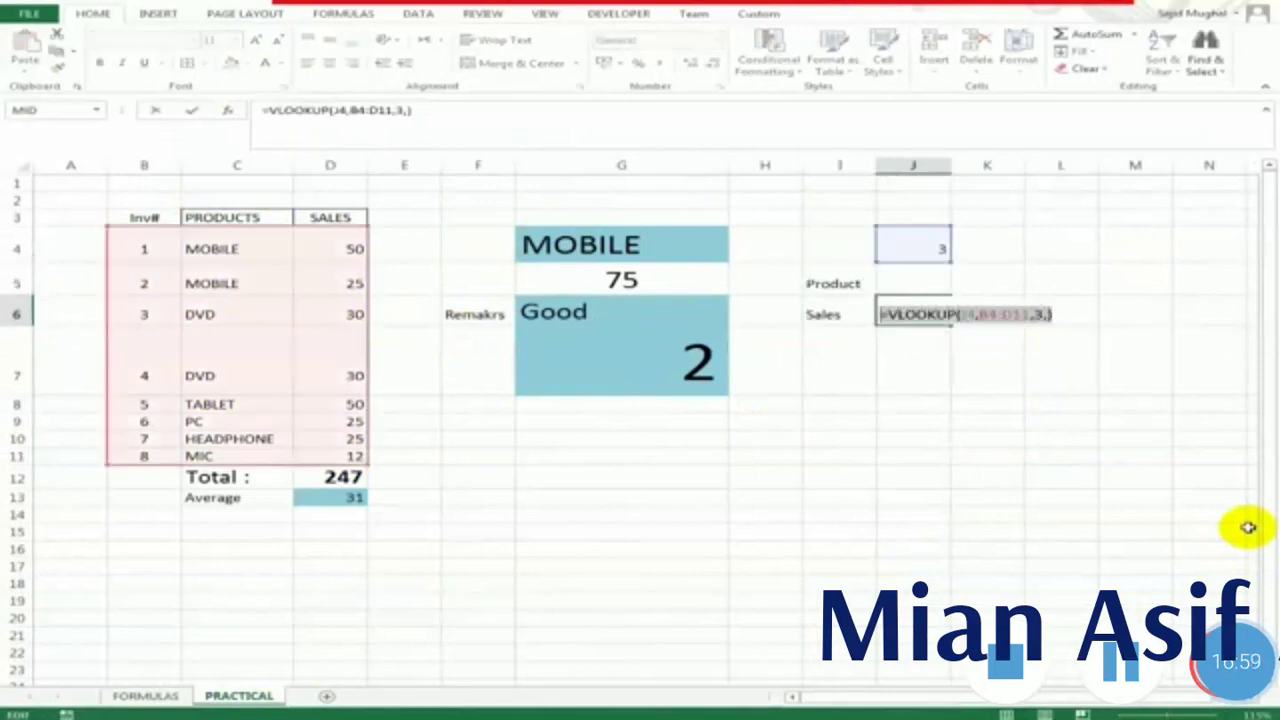
key(ctrl+c)
key(Escape)
key(Up)
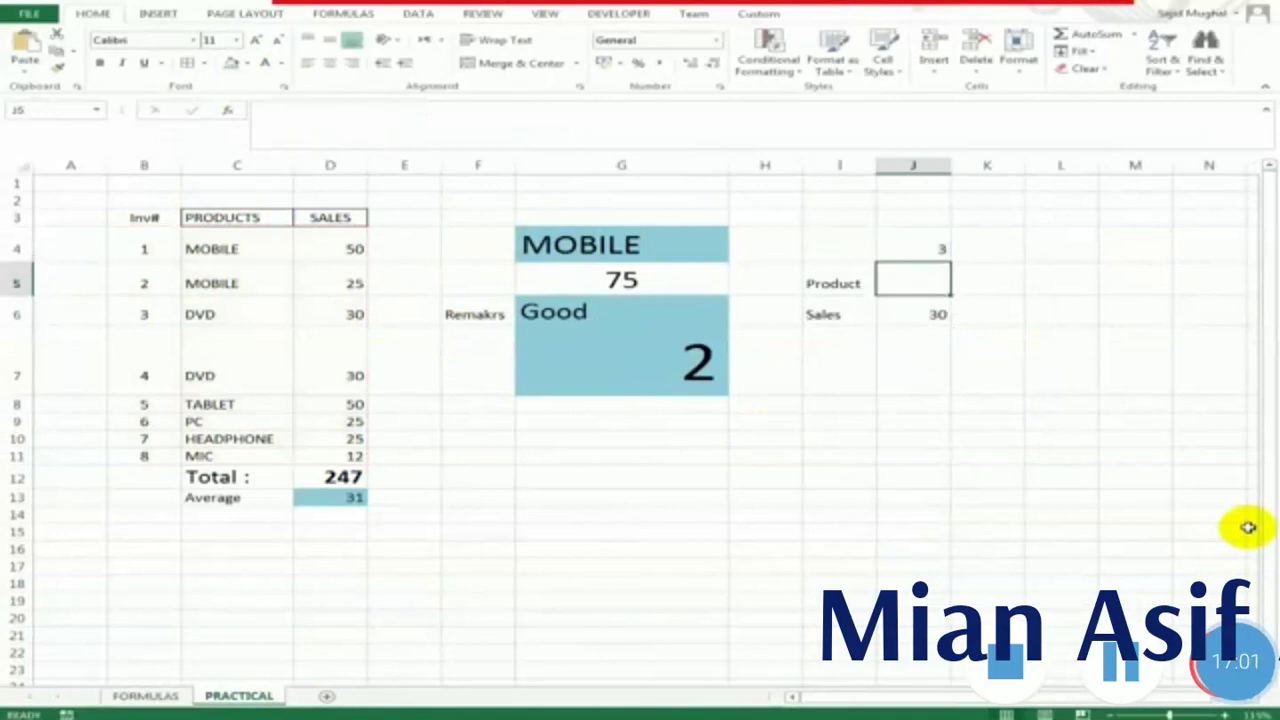
key(ctrl+v)
key(F2)
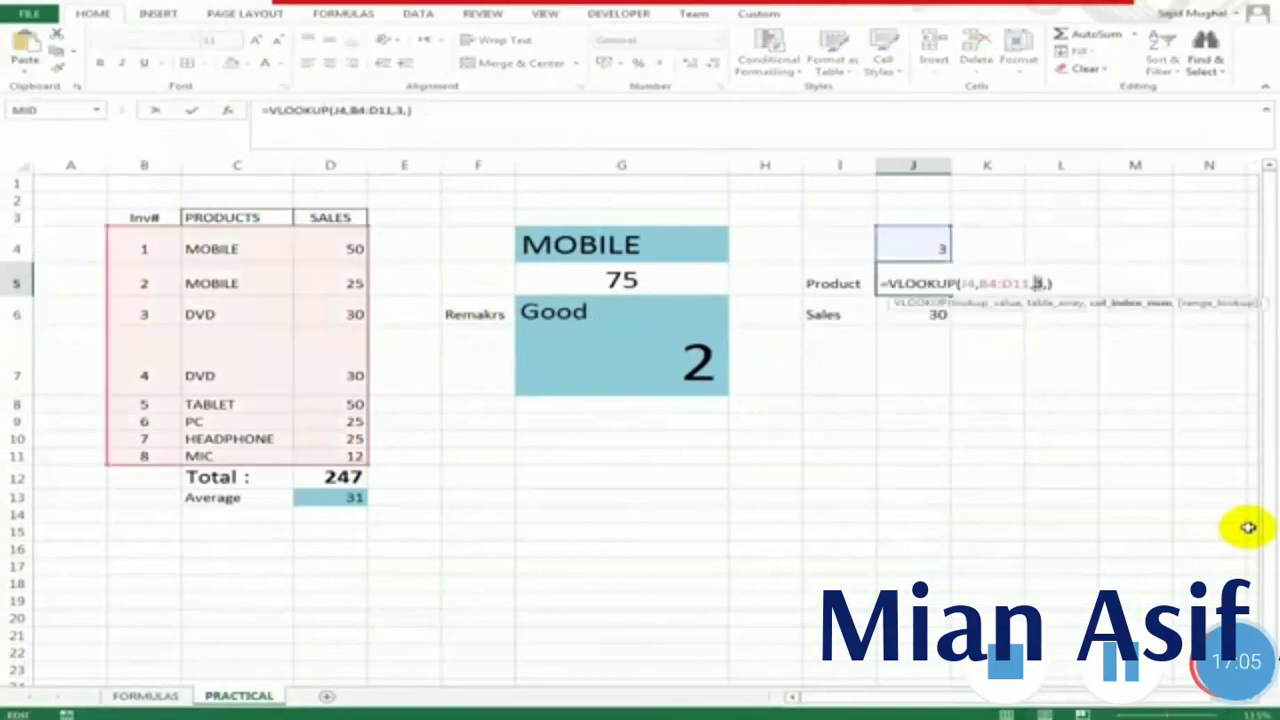
key(BackSpace)
text(2)
key(shift+Return)
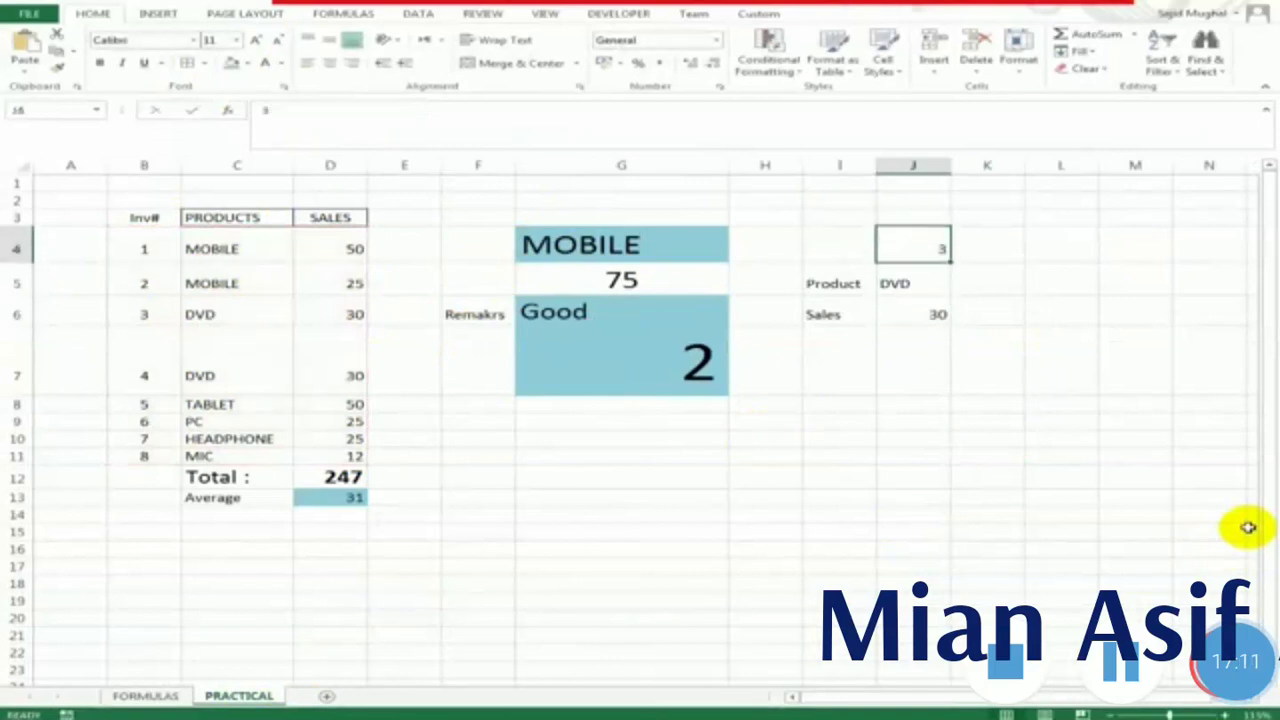
Test invoice numbers 2, 1, 2 and 8 in J4; 8 returns MIC and sales 12.
text(2)
key(ctrl+Return)
text(1)
key(ctrl+Return)
text(2)
key(ctrl+Return)
text(8)
key(ctrl+Return)
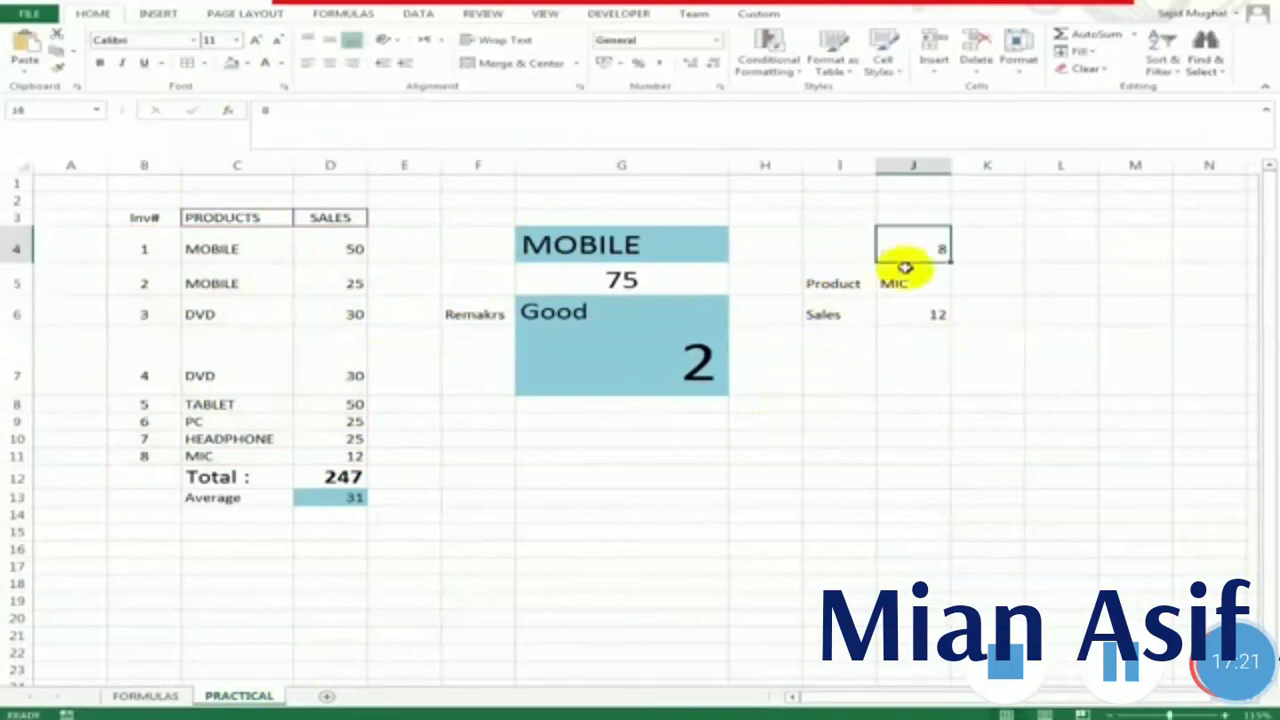
click(843, 250)
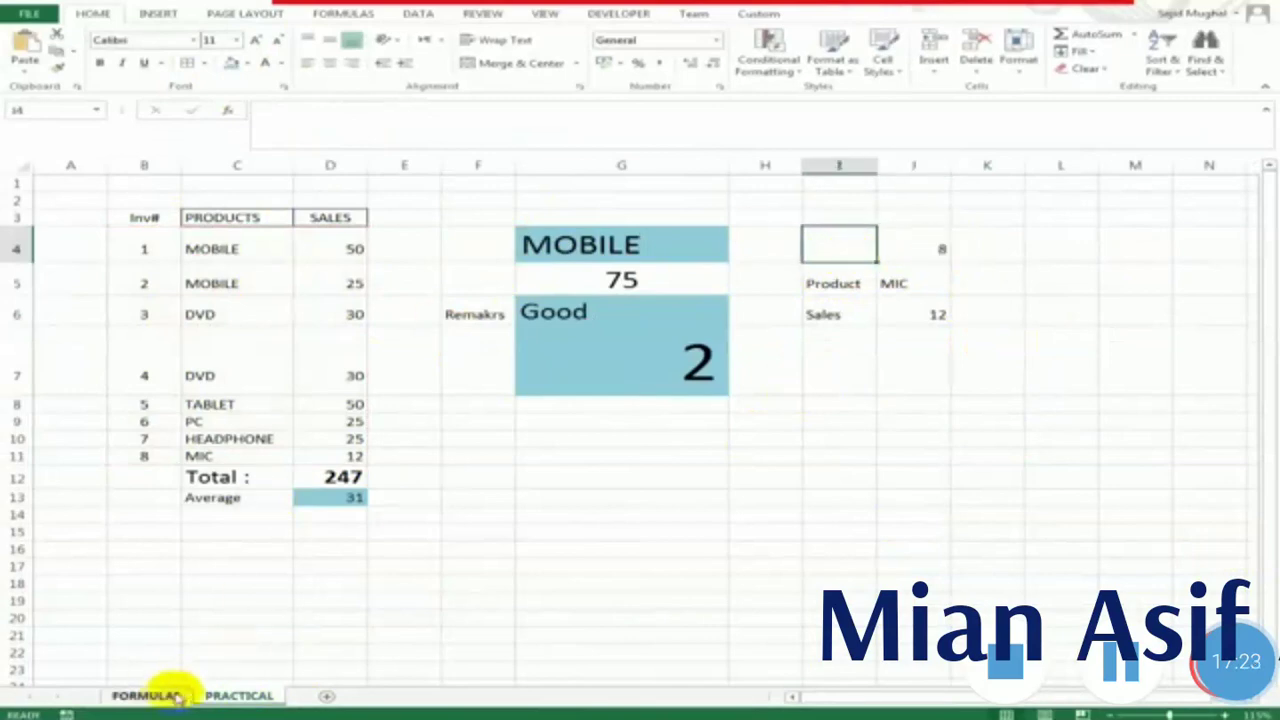
Review J6's Sales formula, glance at the FORMULAS sheet, and return to PRACTICAL.
click(900, 306)
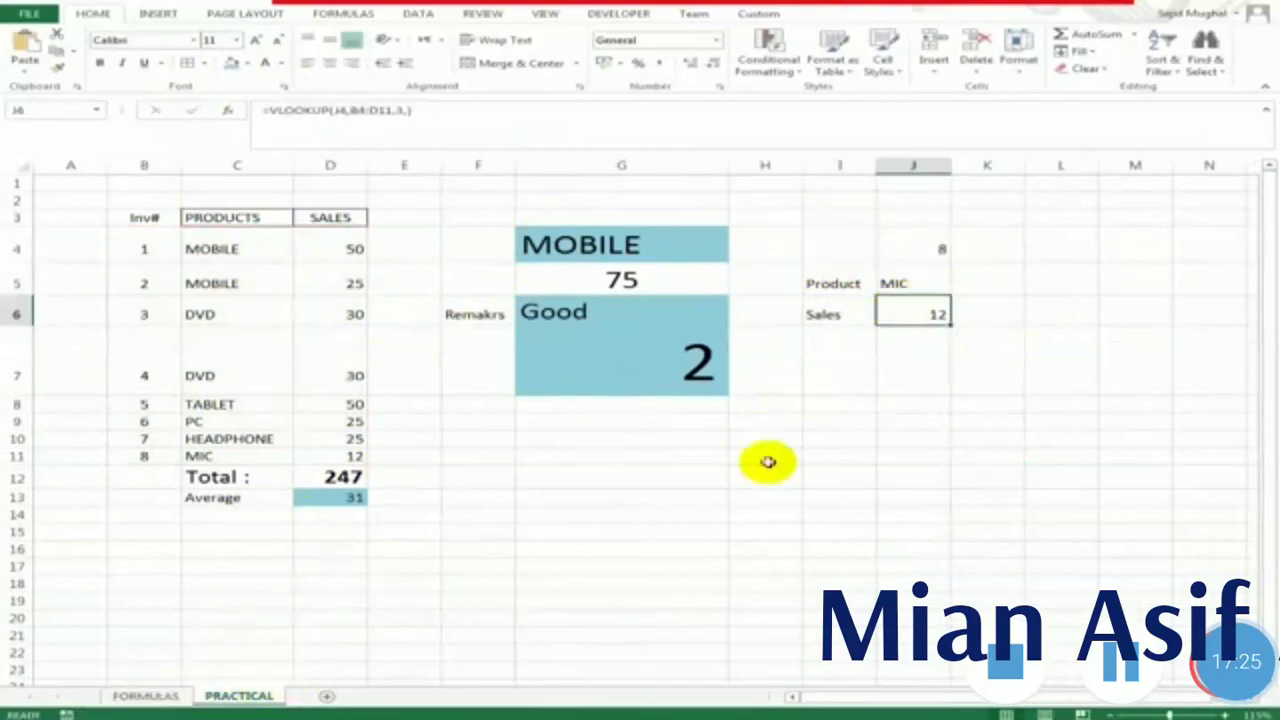
click(148, 695)
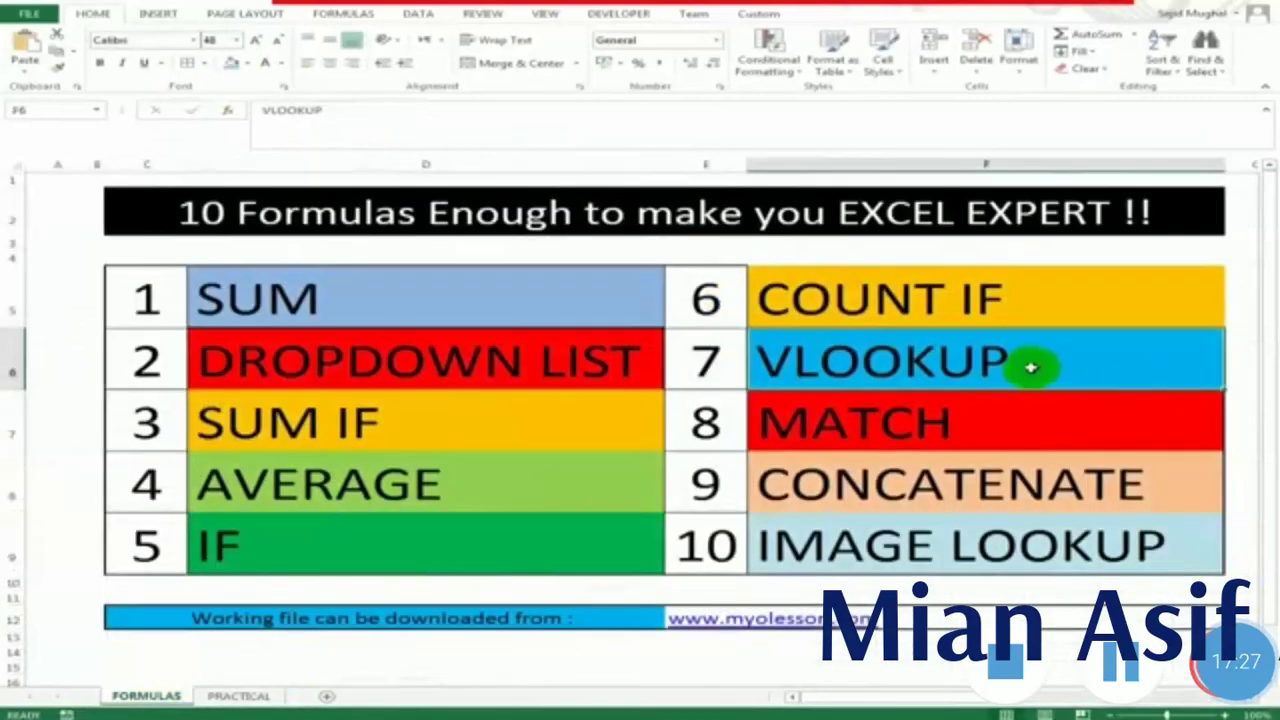
click(238, 695)
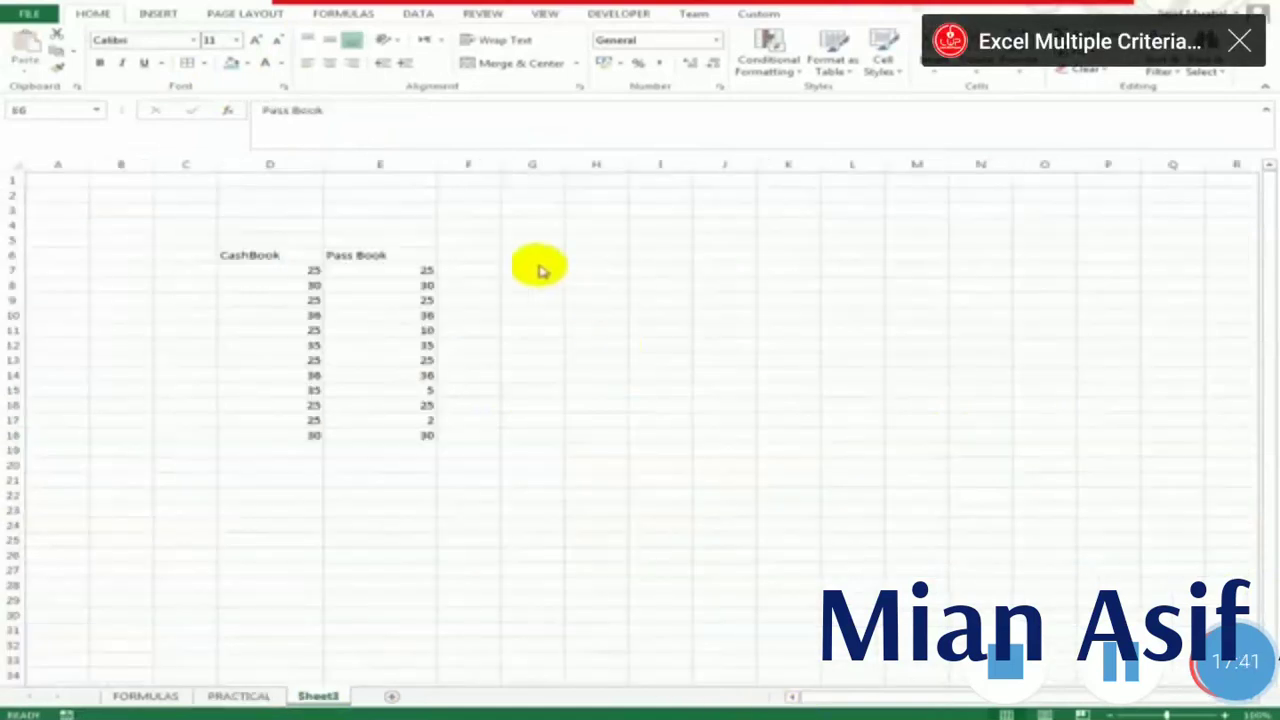
Total the Pass Book in E19 with =SUM(E7:E18) and copy it to D19 for CashBook.
click(253, 256)
click(411, 261)
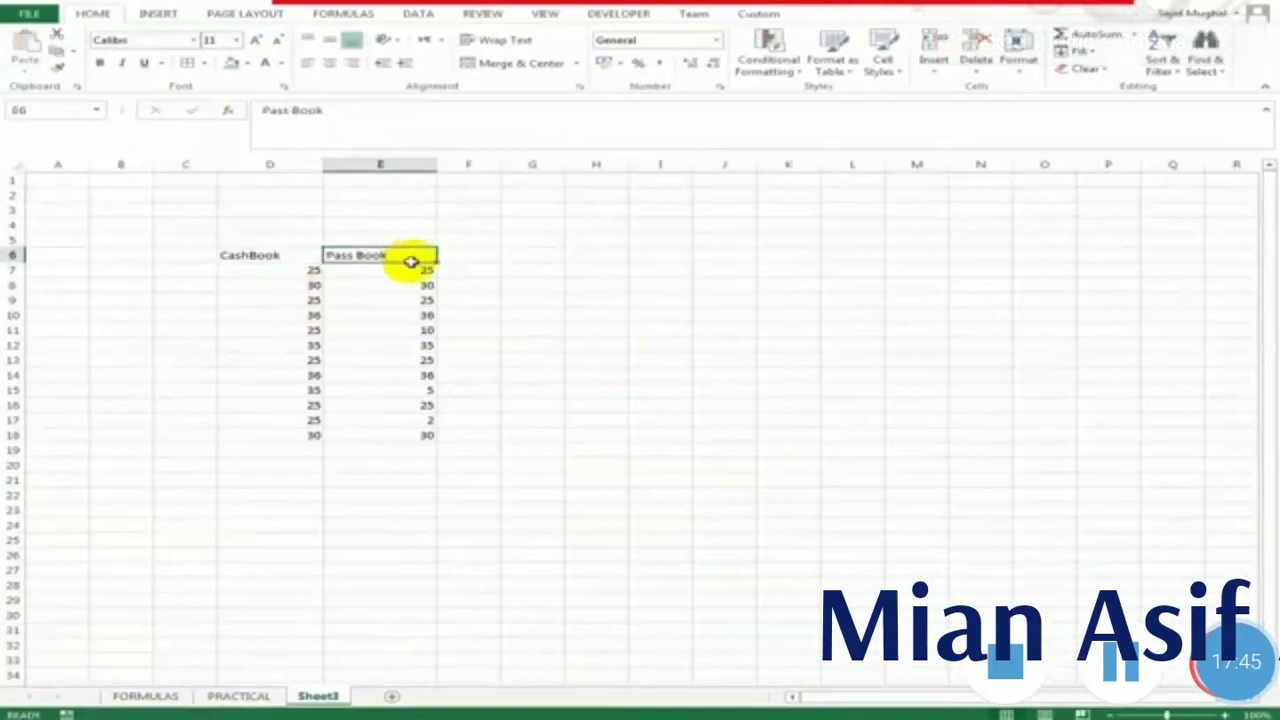
click(395, 450)
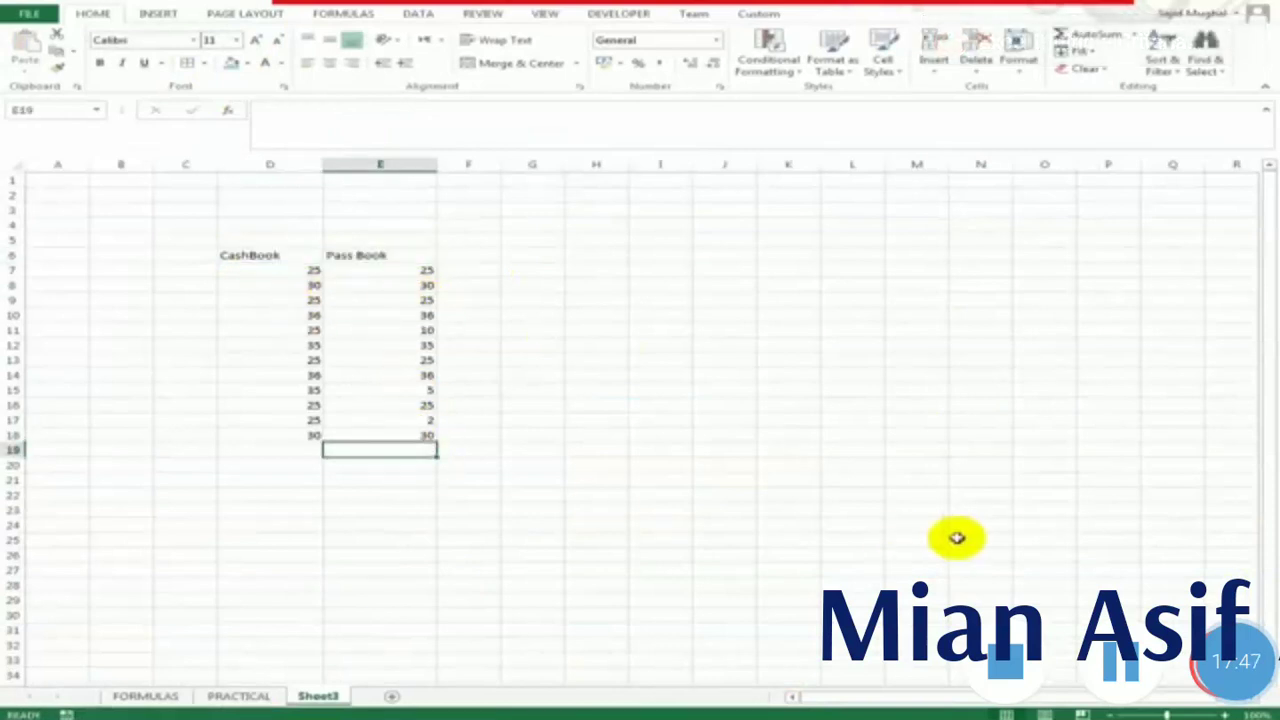
text(=SUM()
key(Up)
key(shift+Up)
key(shift+Up)
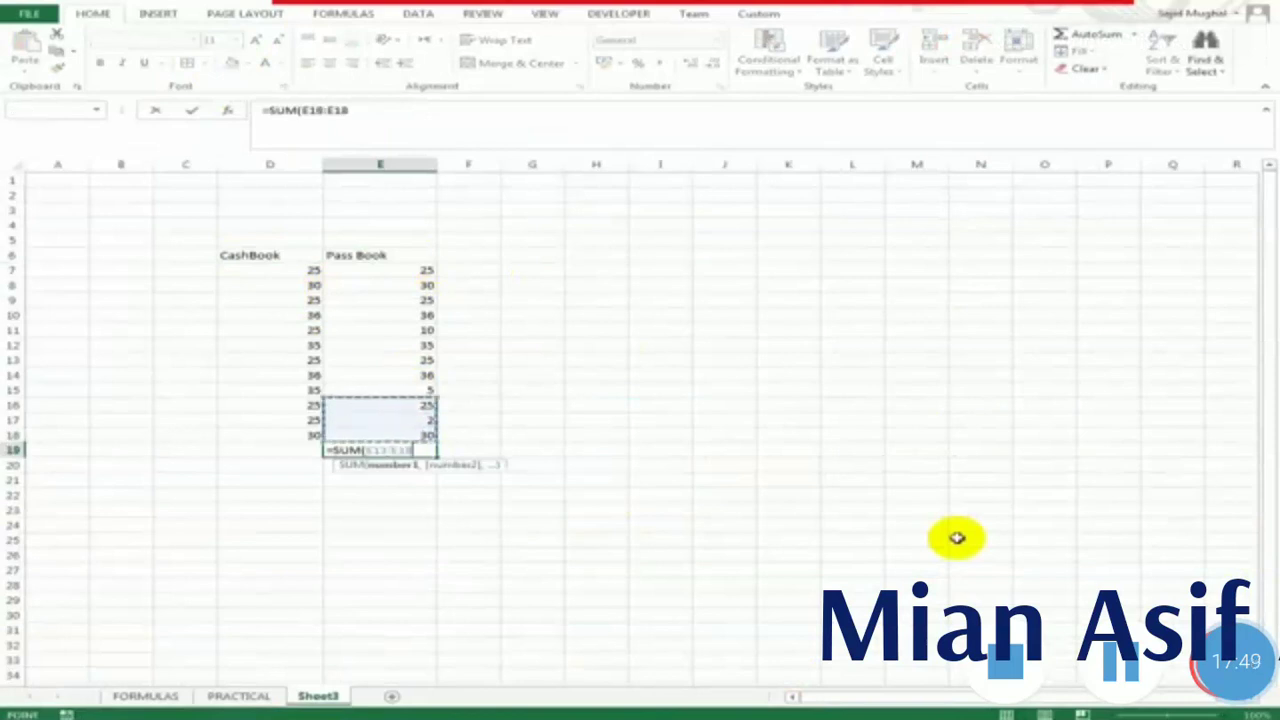
key(shift+Up)
key(shift+Up)
key(shift+Up)
key(shift+Up)
key(shift+Up)
key(shift+Up)
key(shift+Up)
key(shift+Up)
key(shift+Up)
key(Return)
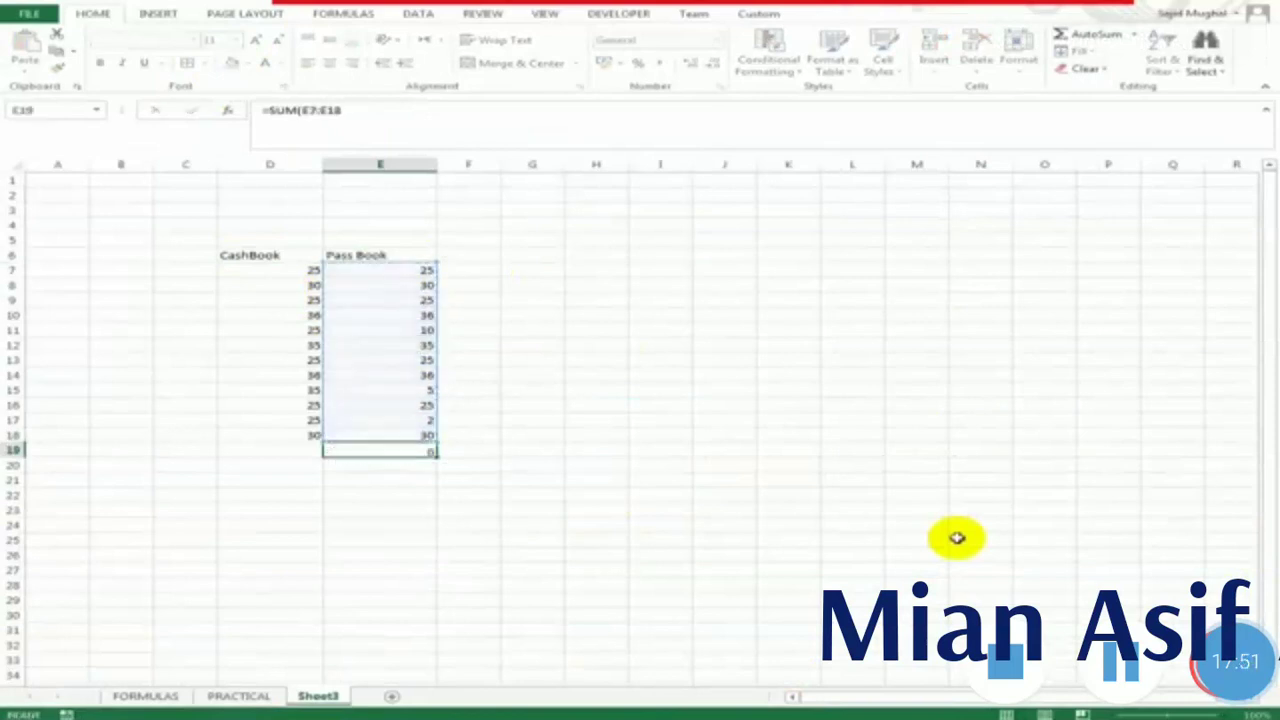
key(ctrl+c)
key(Left)
key(ctrl+v)
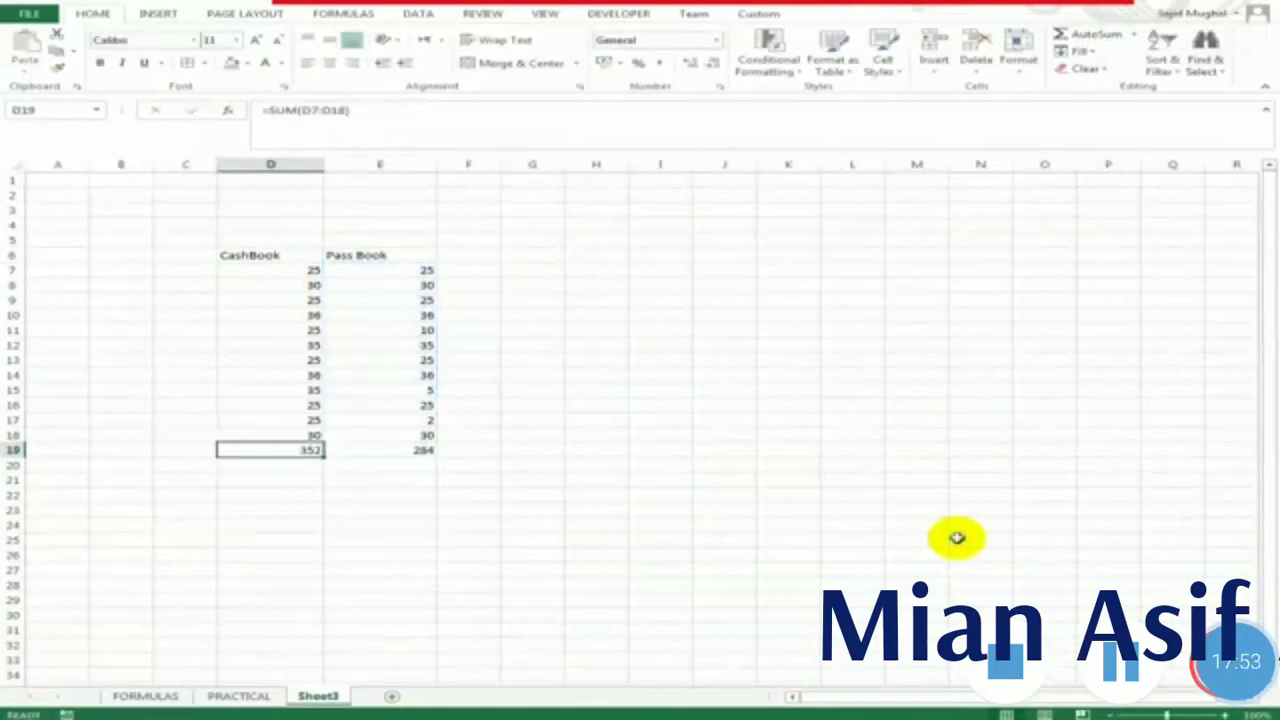
key(Return)
Enter =D19-E19 in D20 to show the difference of 68.
text(=)
key(Up)
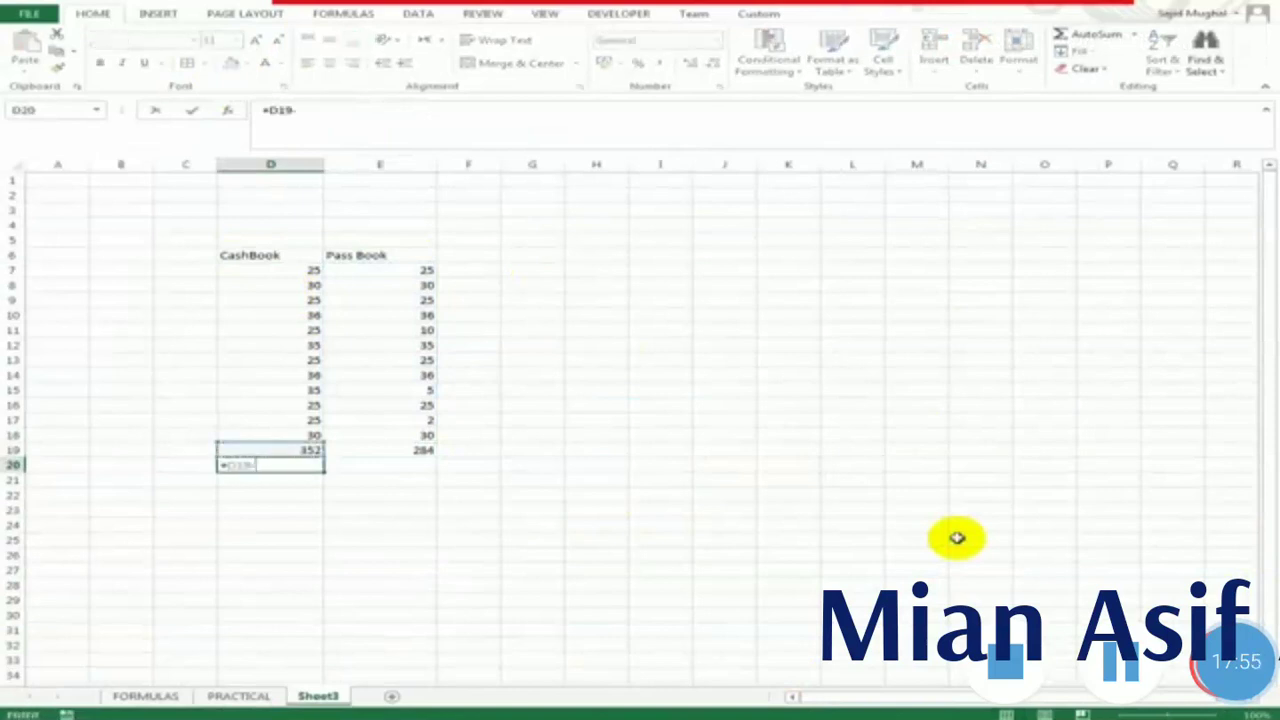
text(-)
key(Up)
key(Right)
key(Right)
key(Left)
key(Return)
key(Up)
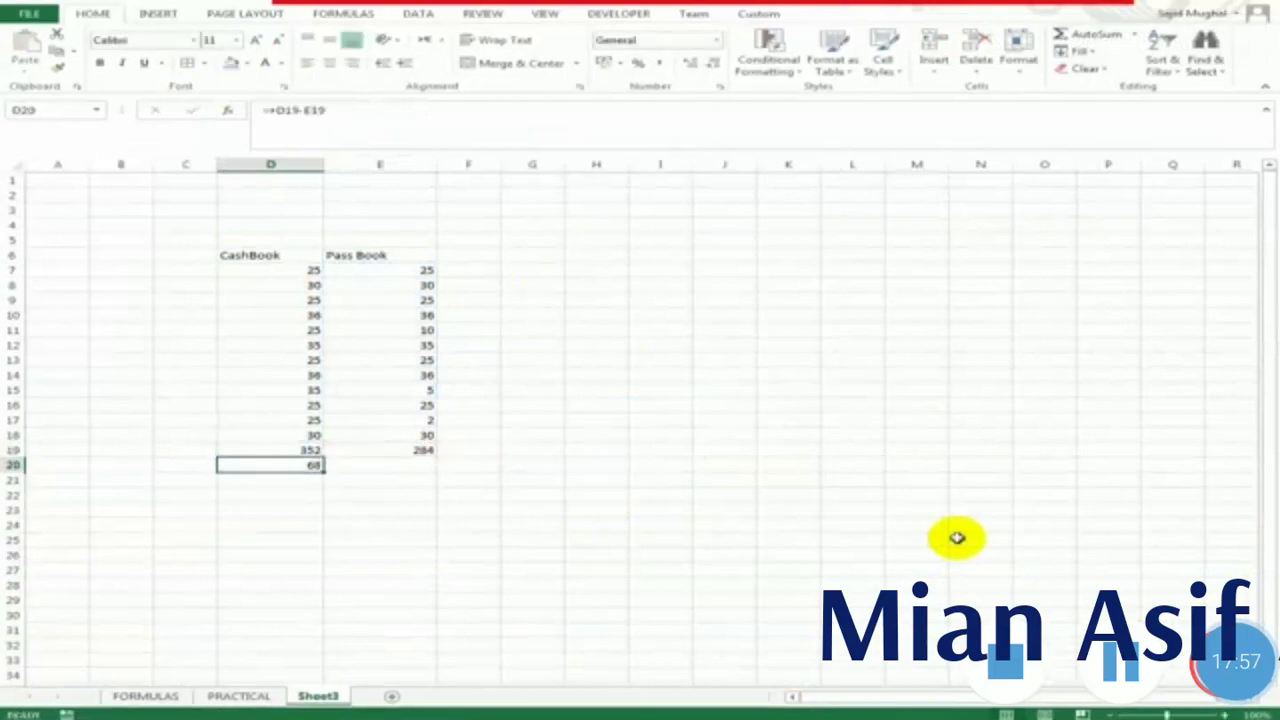
key(Up)
key(Right)
key(Right)
key(Right)
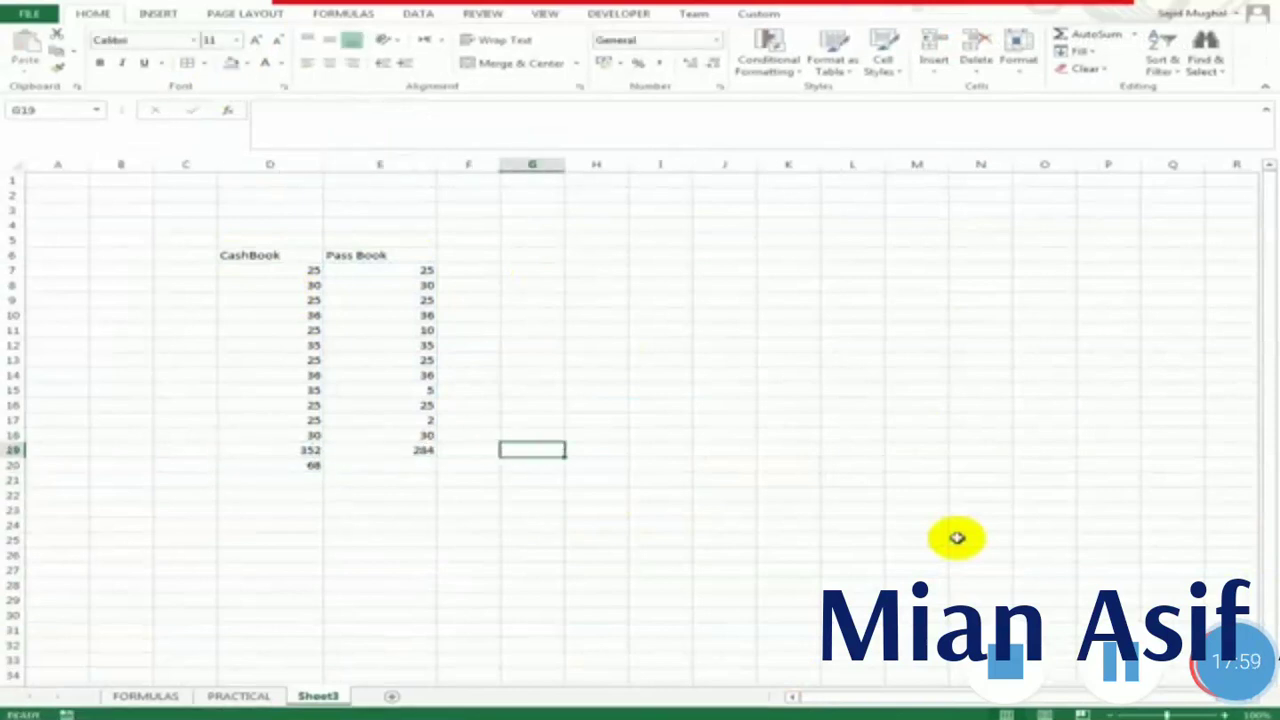
Start =MATCH(E7,D7:D19 in G7 to find the Pass Book value among CashBook figures.
click(531, 272)
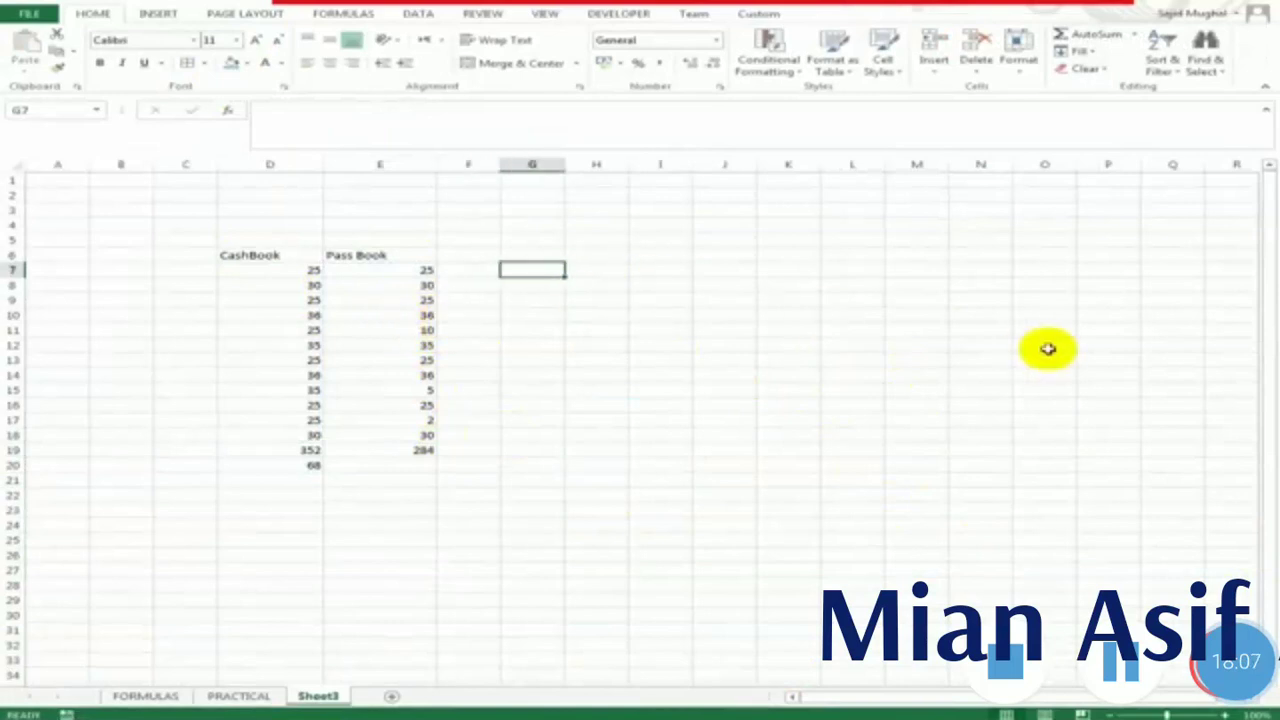
text(=match)
key(Tab)
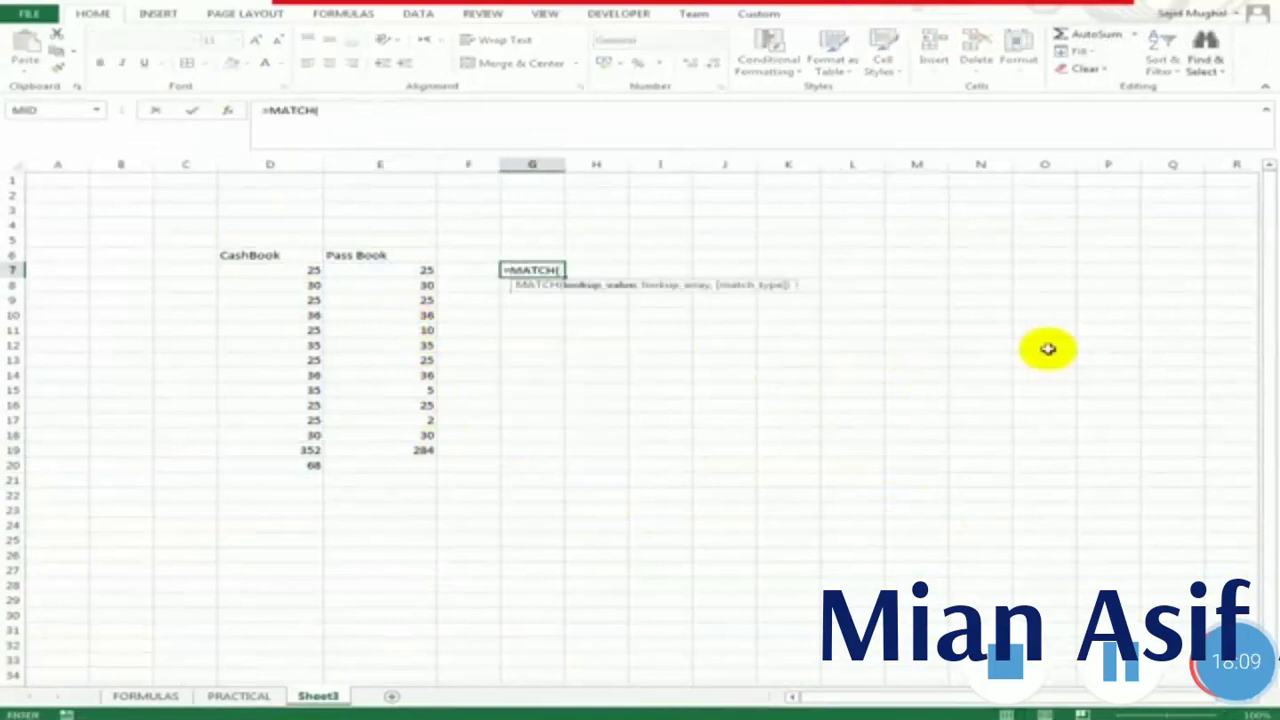
click(411, 270)
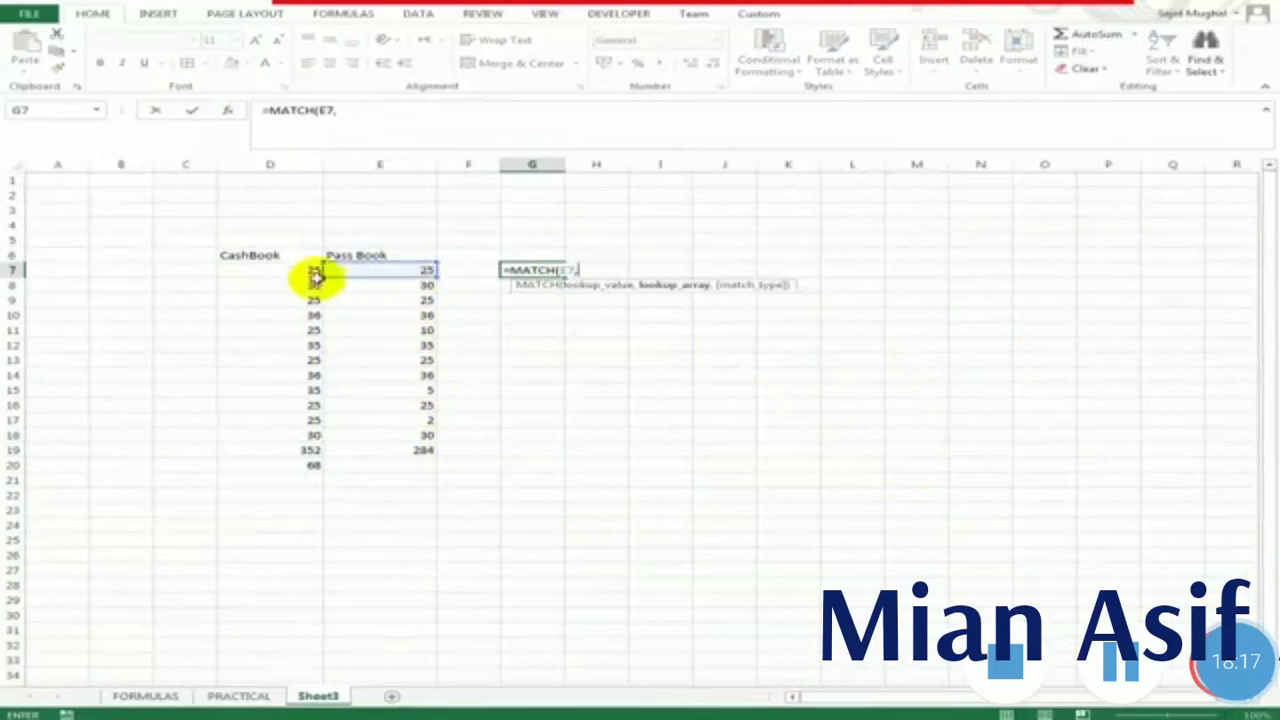
drag(303, 272, 279, 449)
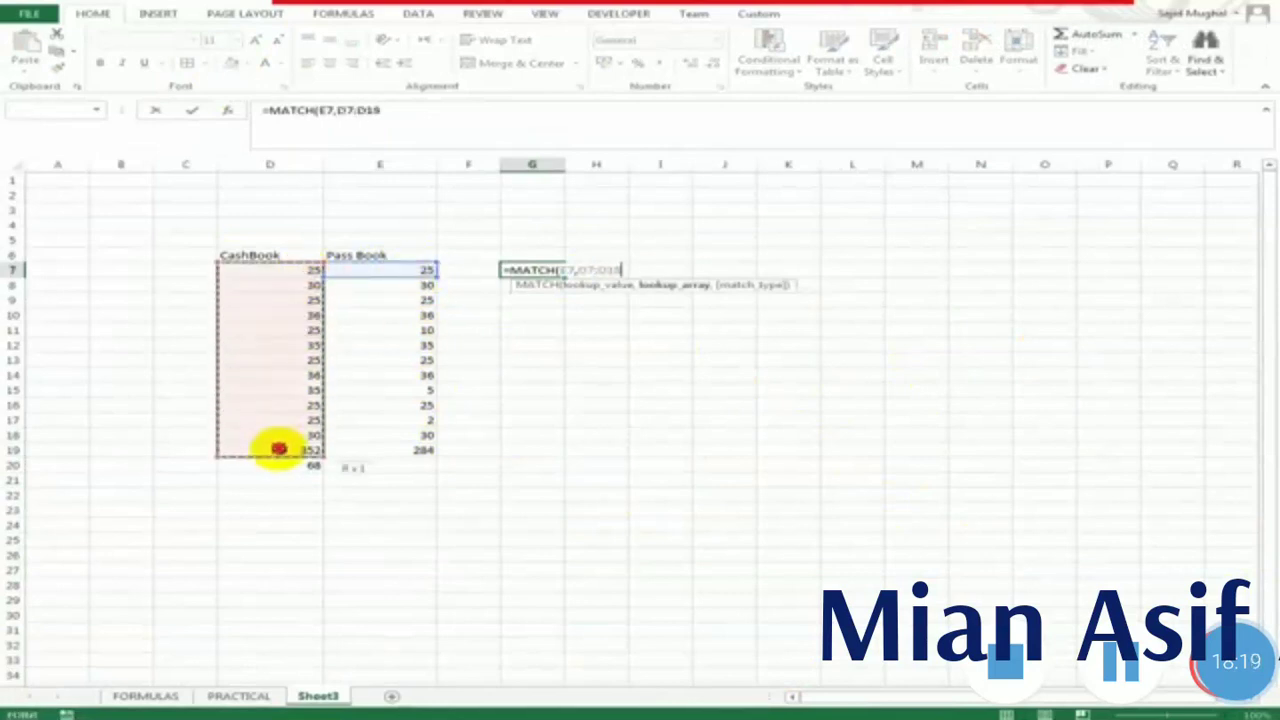